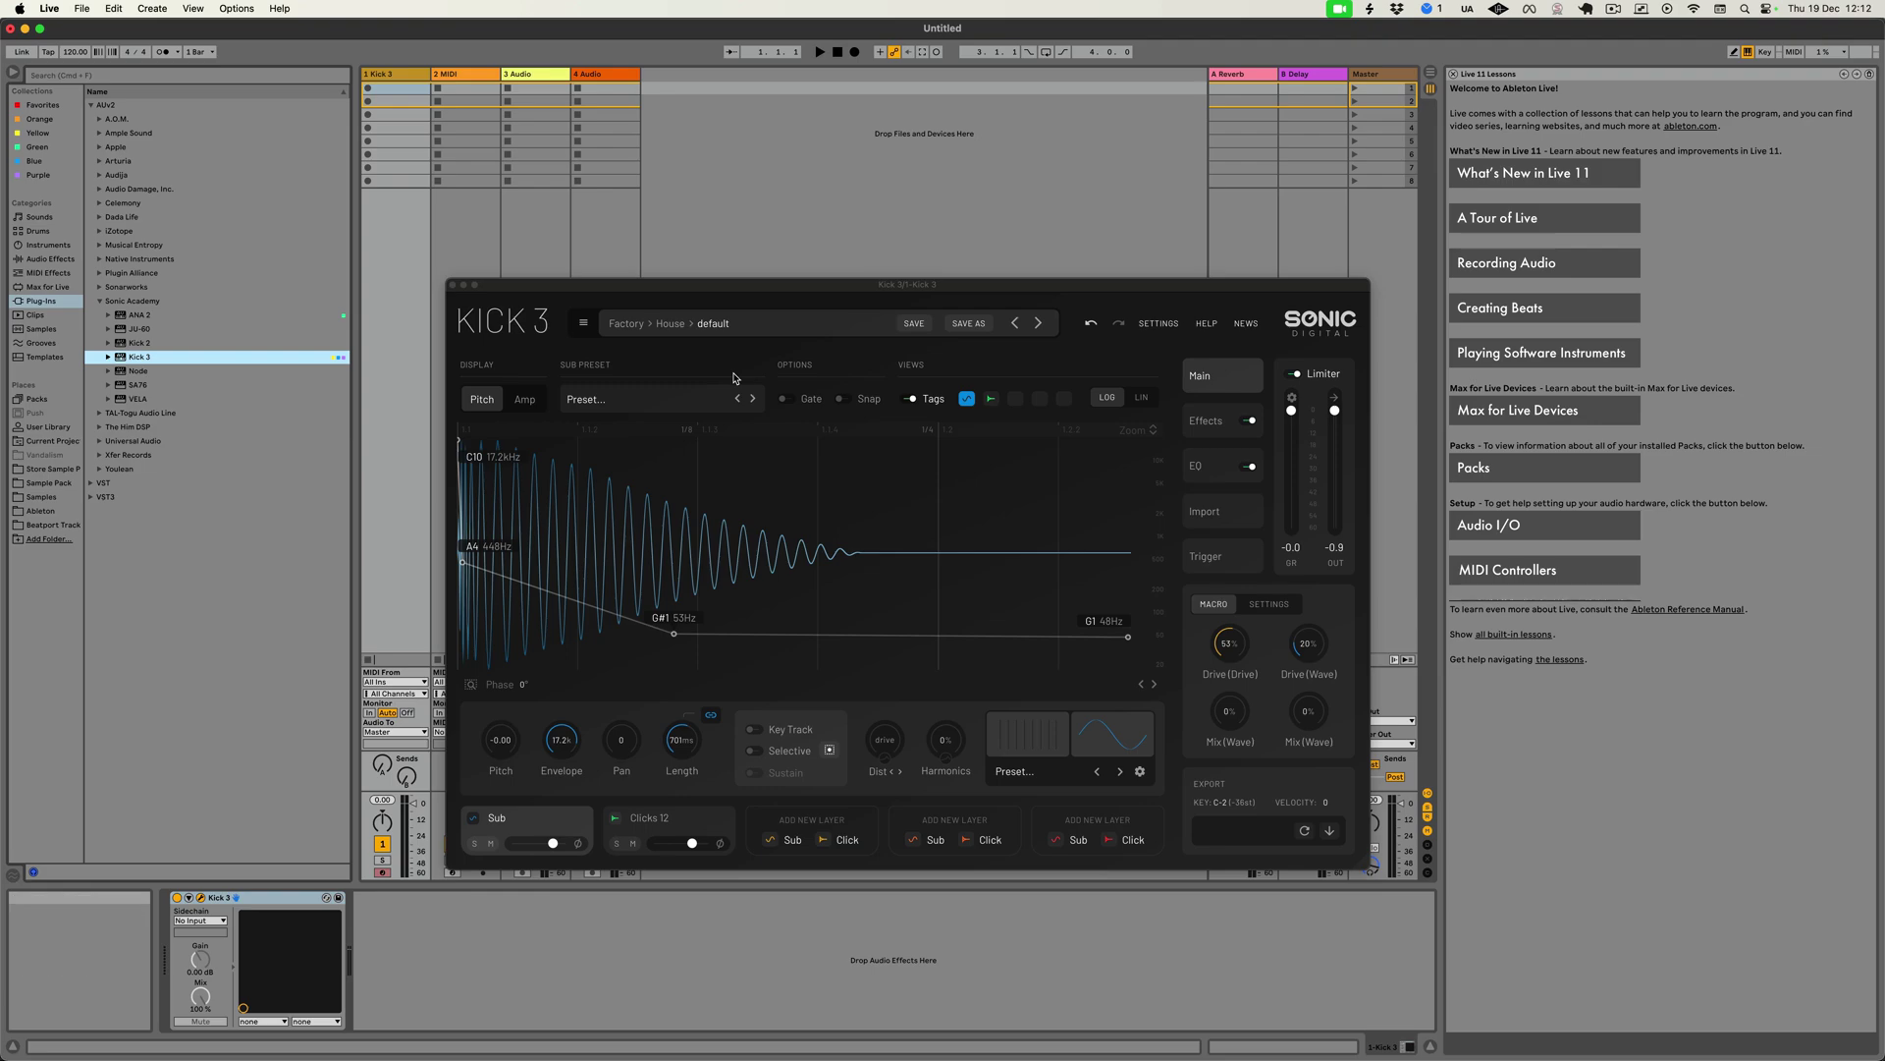
Move the Kick 3 plugin window slightly up and to the left.
drag(862, 287, 812, 193)
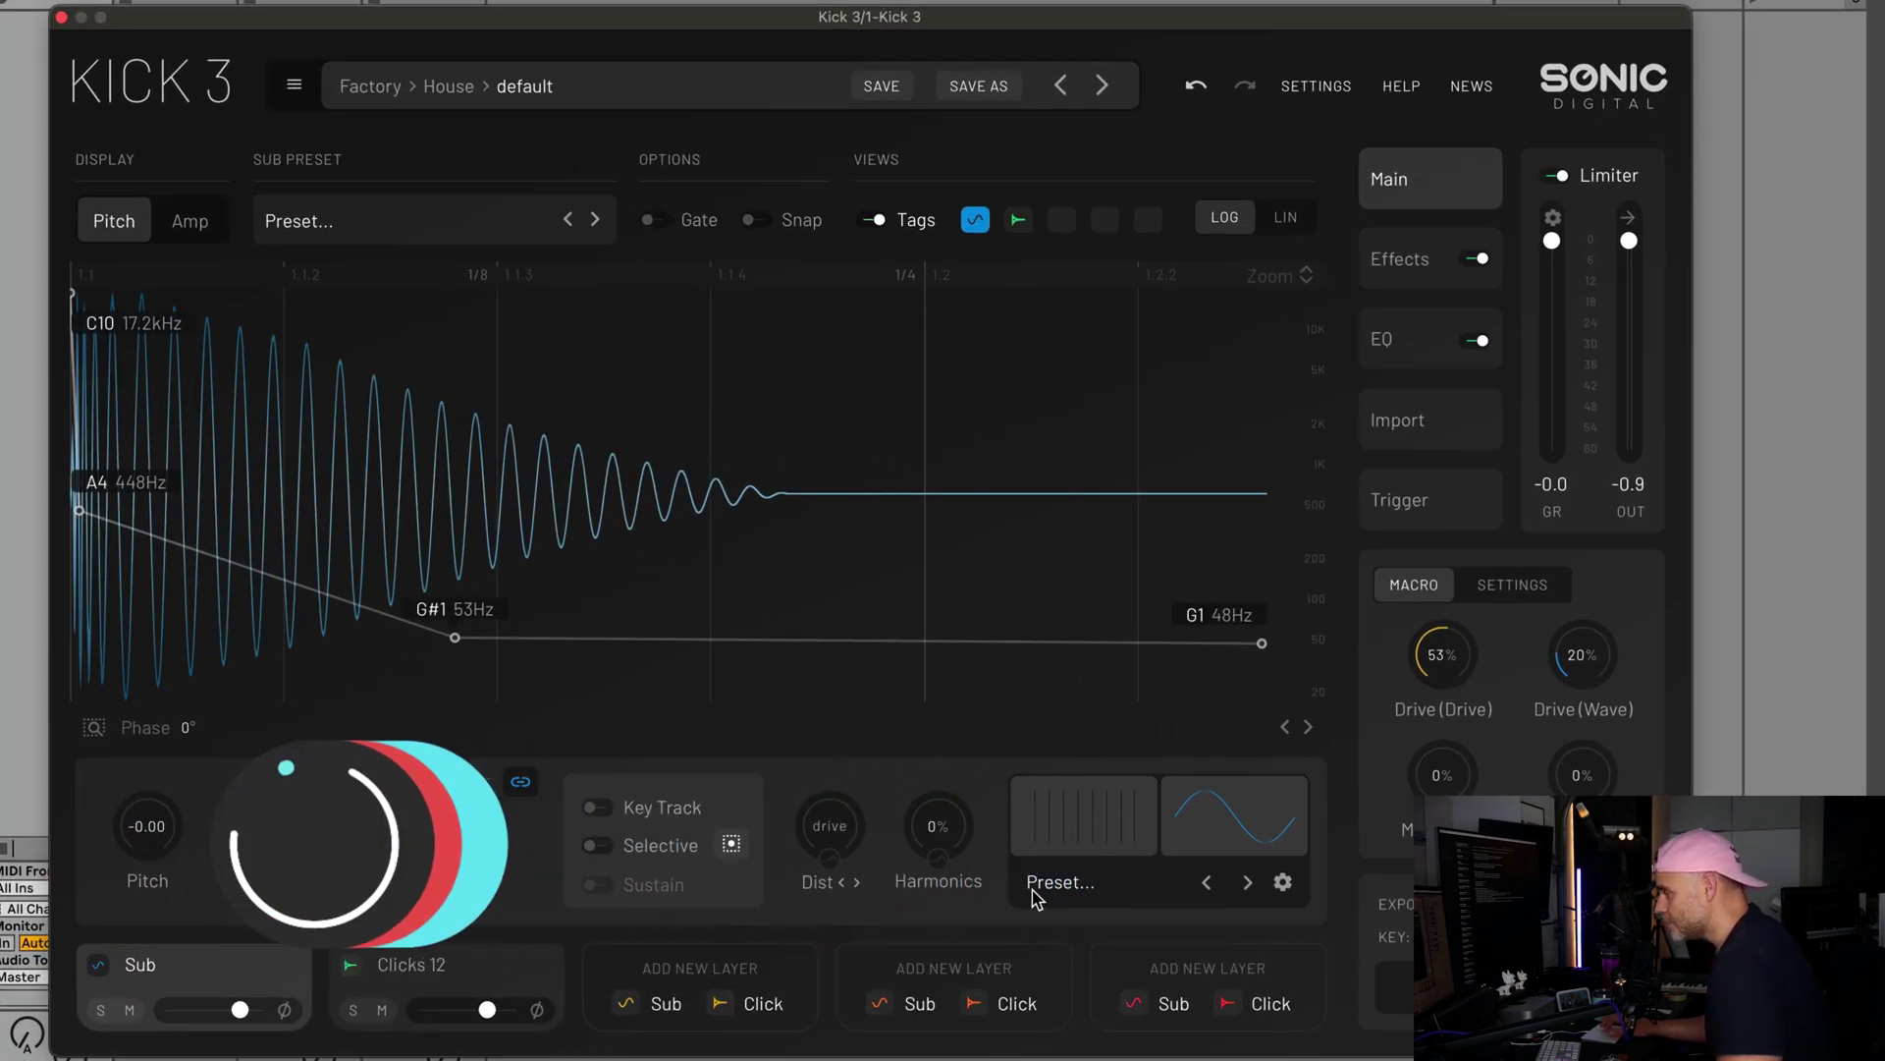
Show the distortion amount envelope and turn the Dist knob up to 100%.
click(832, 855)
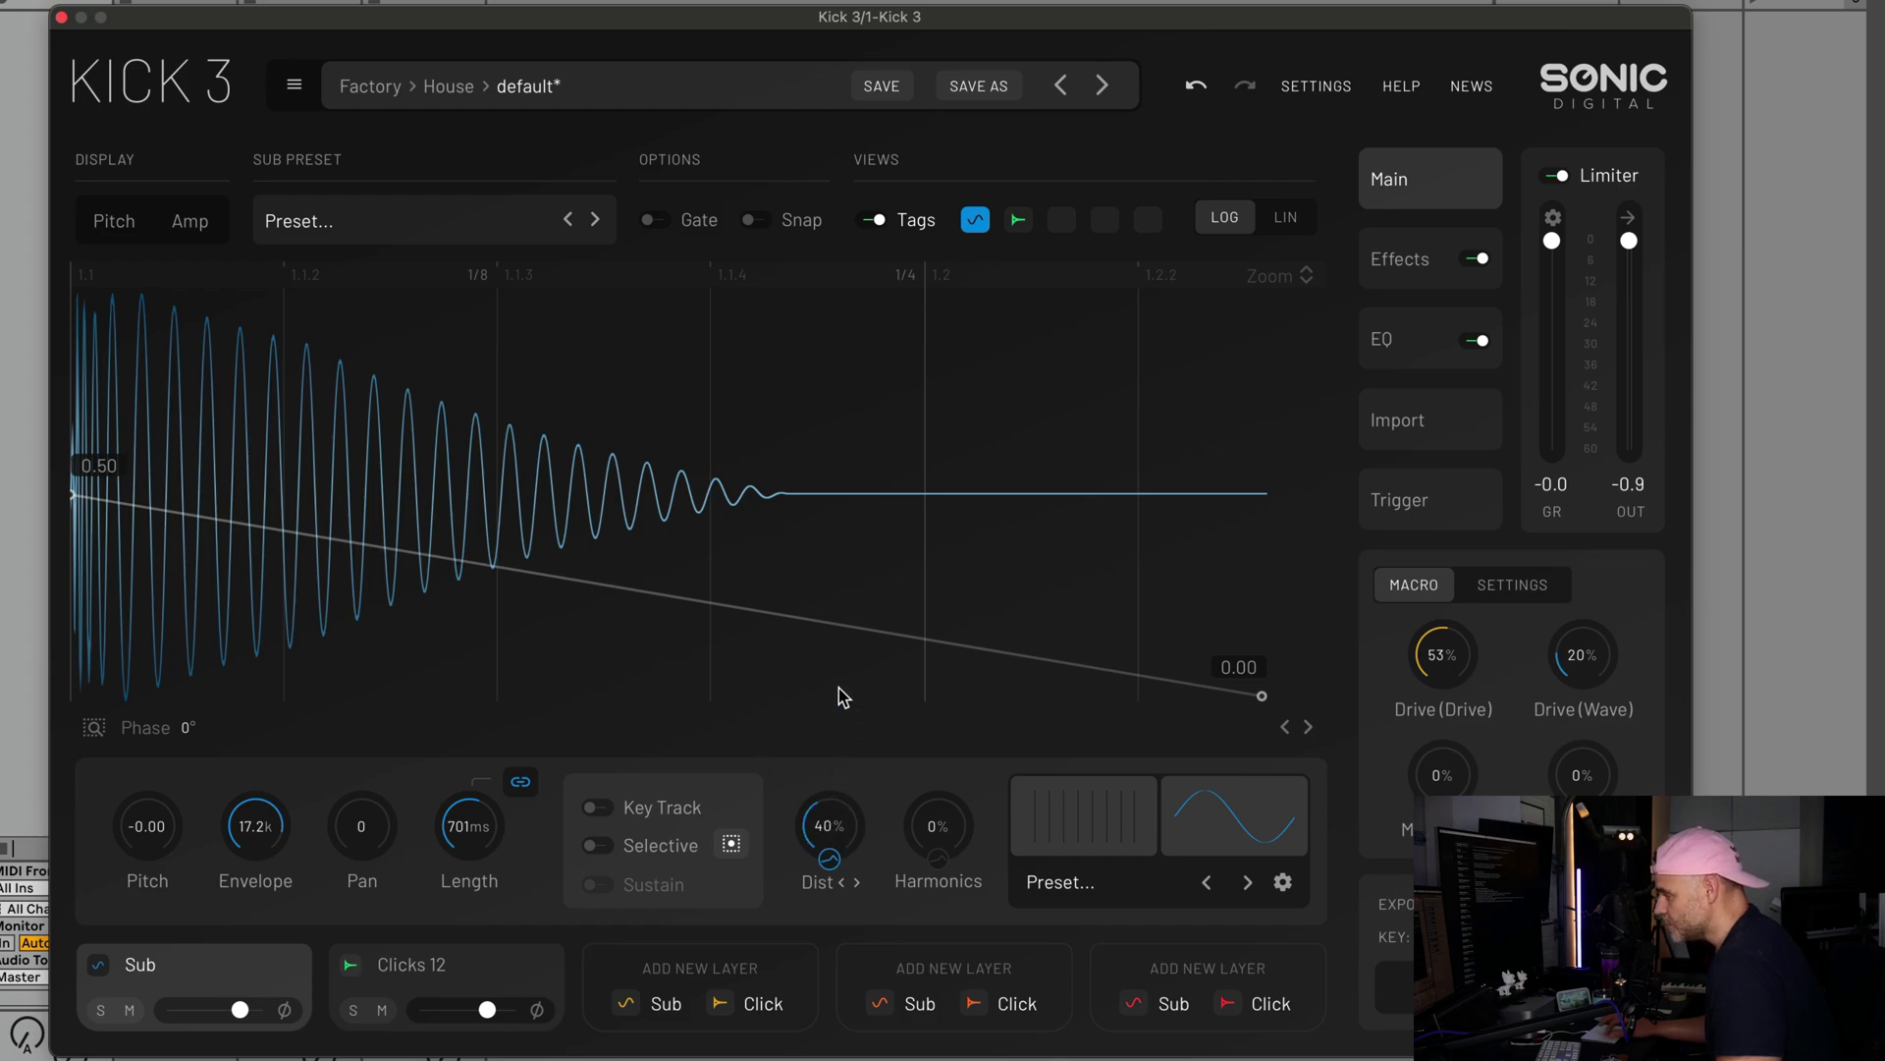
scroll(832, 815, down, 5)
scroll(832, 833, down, 5)
drag(830, 820, 823, 448)
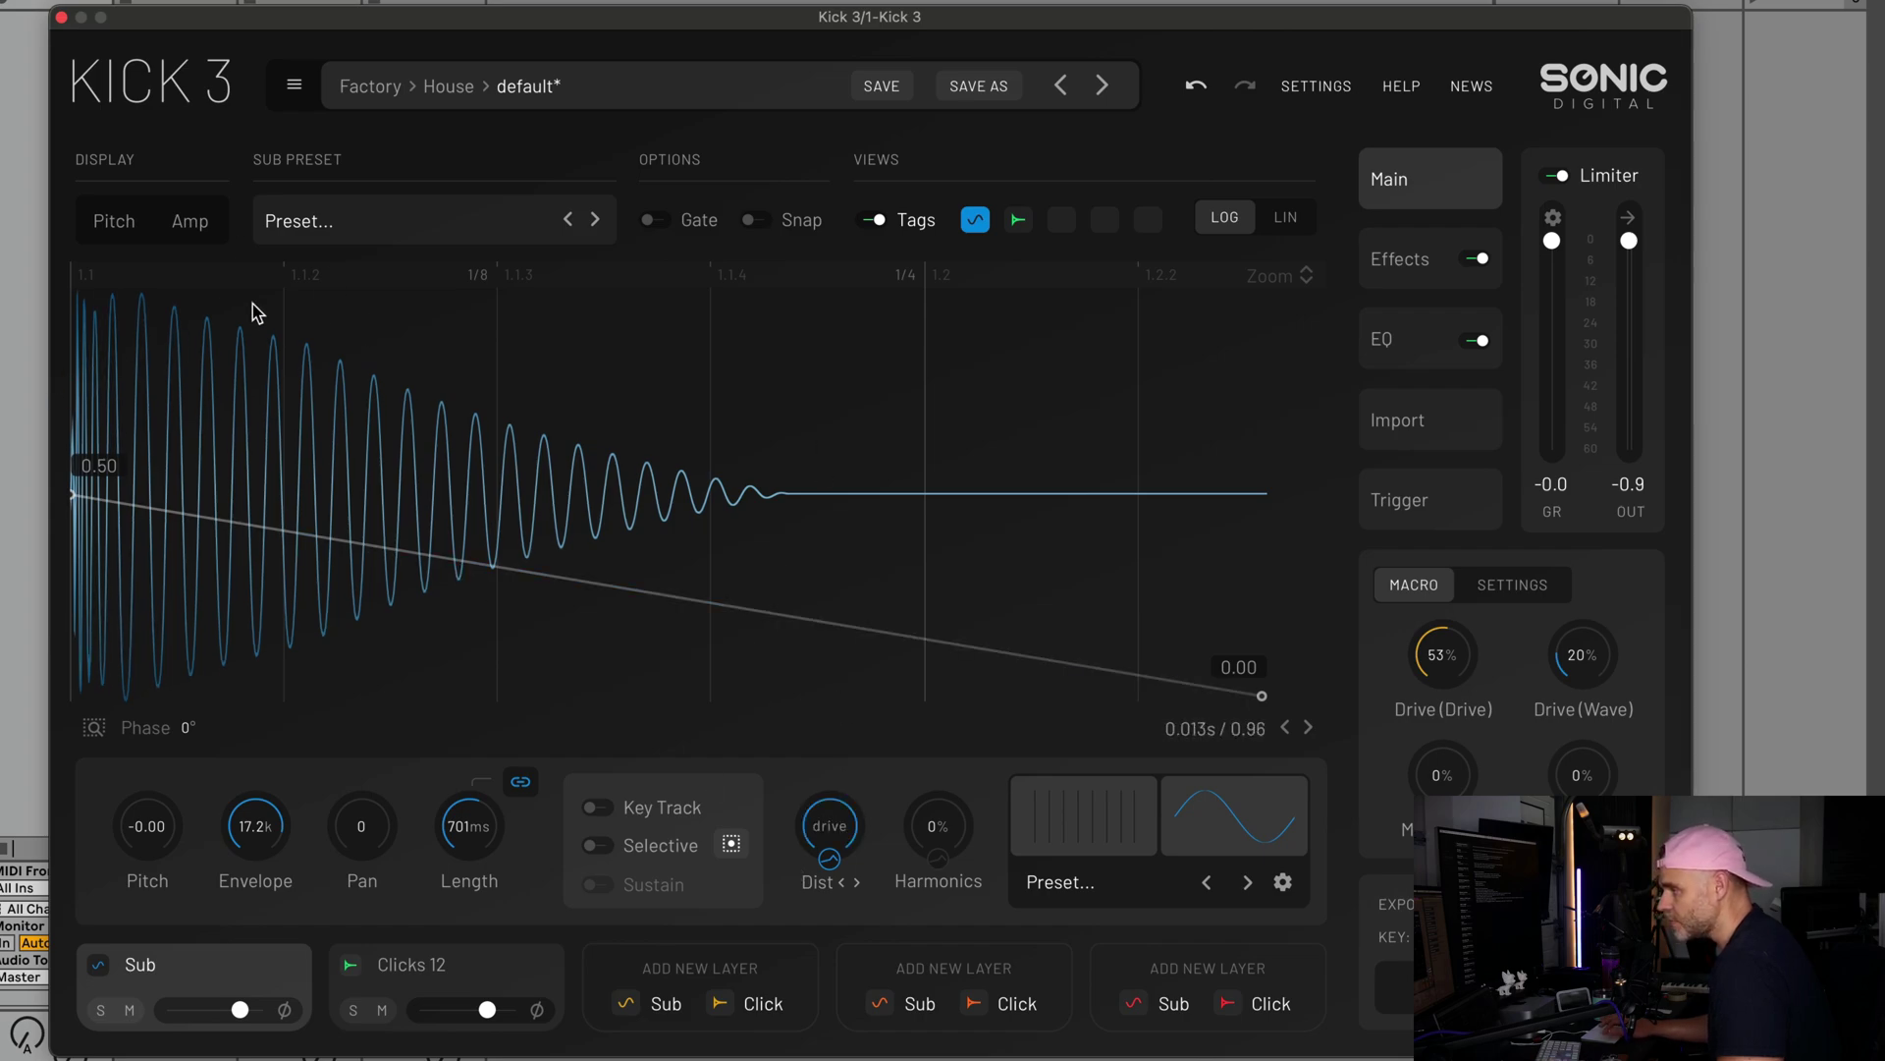
drag(186, 281, 910, 926)
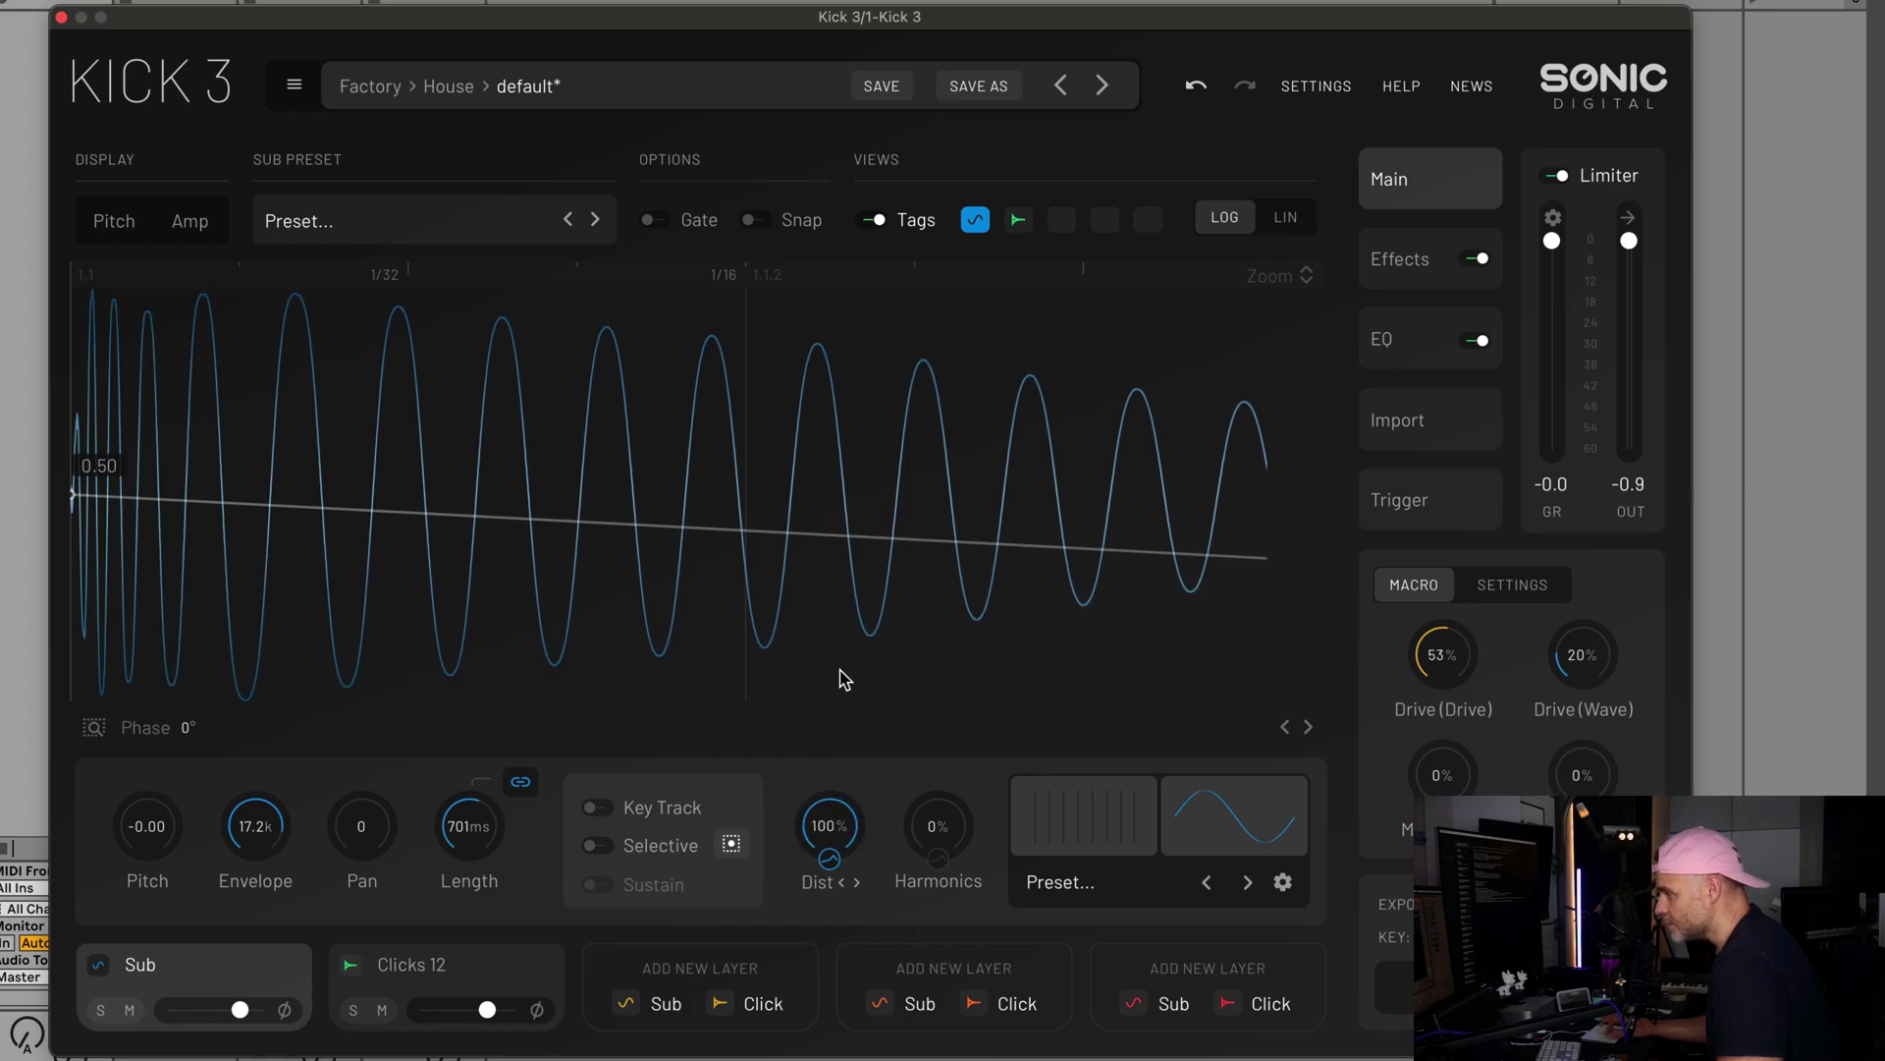
double_click(714, 290)
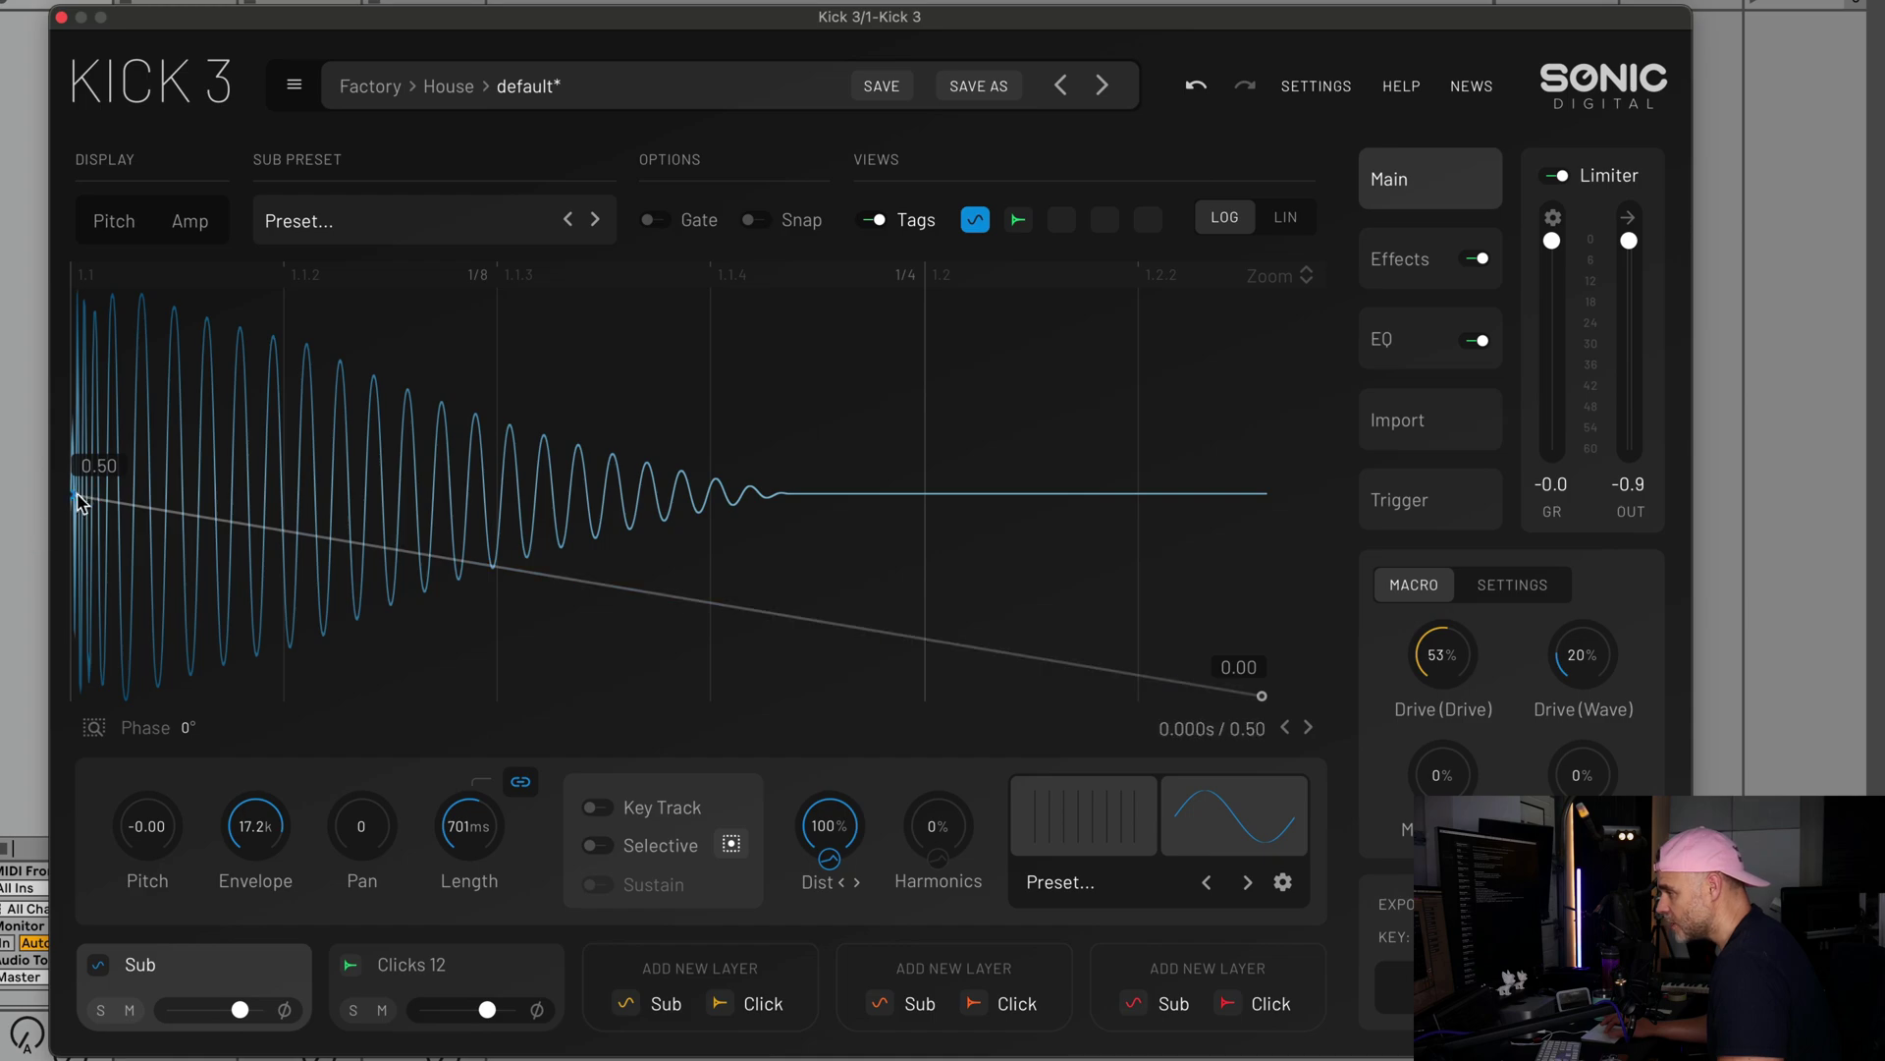
Shape the distortion envelope to rise from 0.00 to a 1.00 peak, then fall to 0.00.
drag(76, 502, 118, 286)
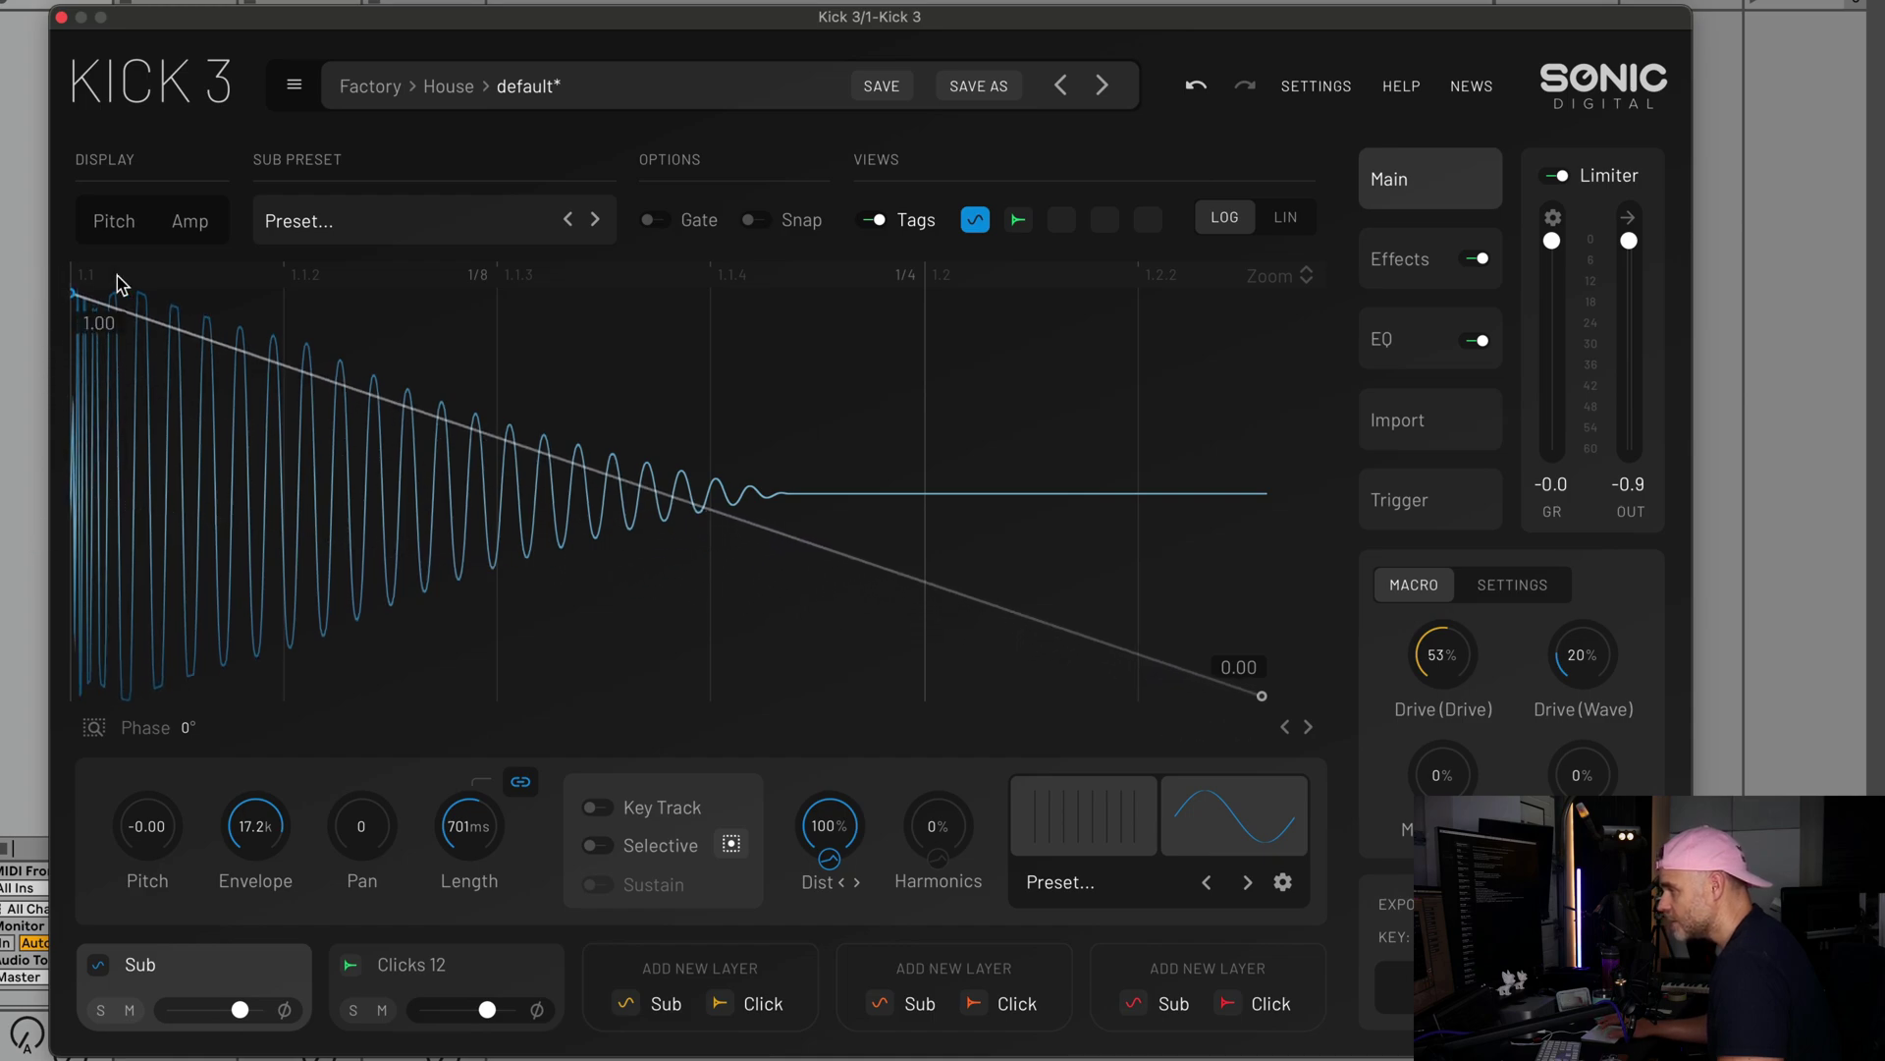
drag(334, 371, 750, 626)
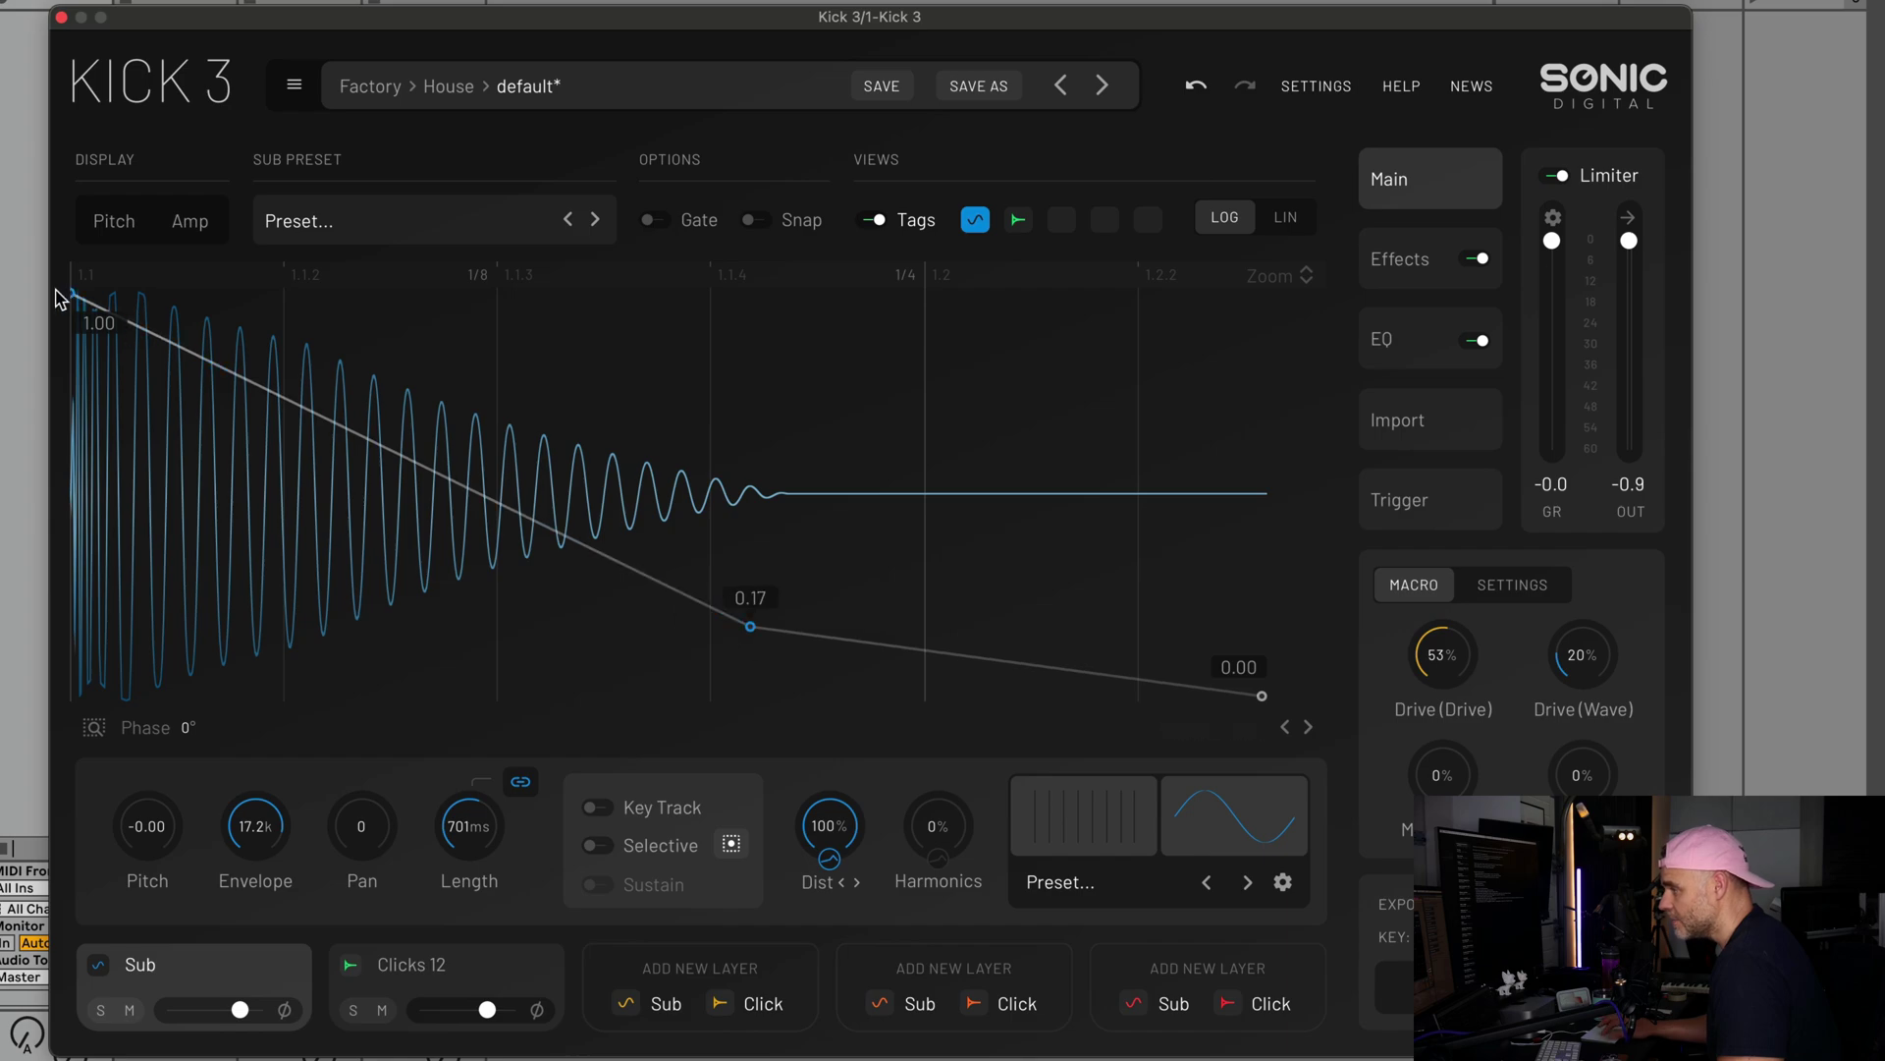
drag(82, 367, 366, 652)
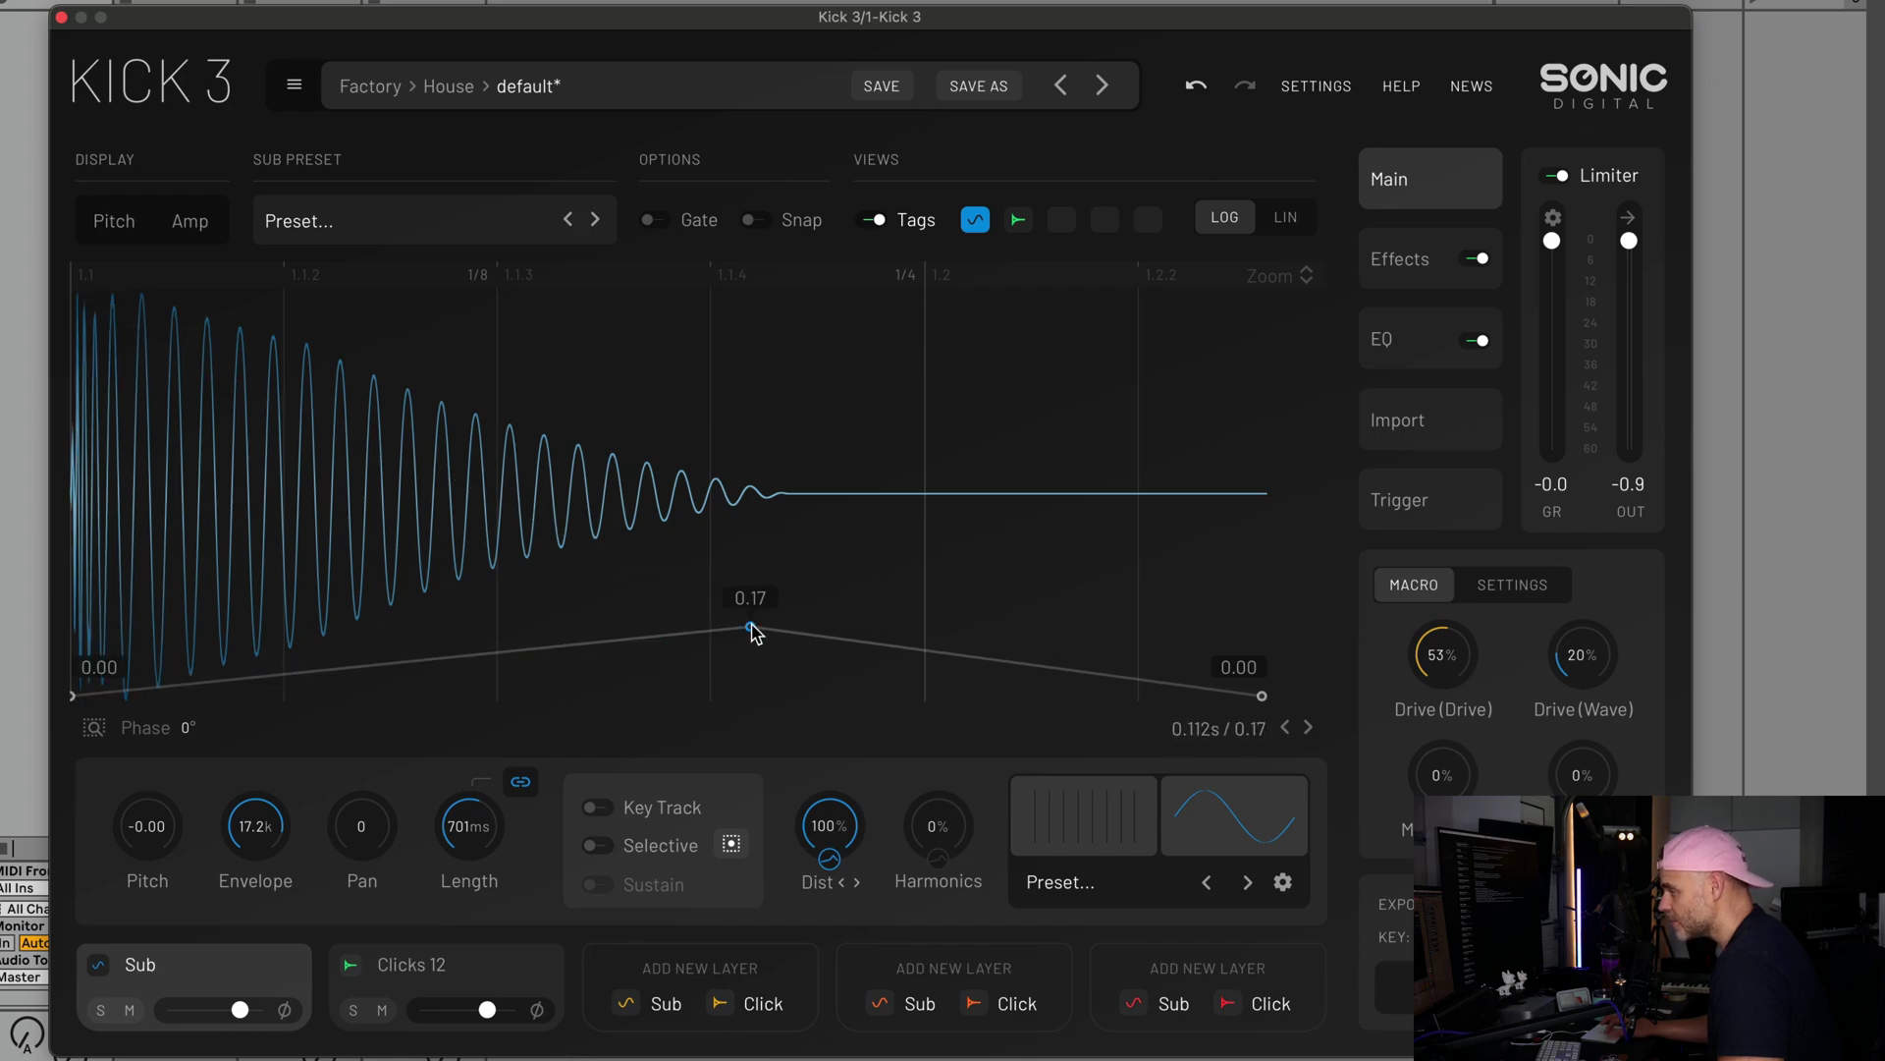
drag(750, 625, 724, 434)
drag(421, 552, 517, 696)
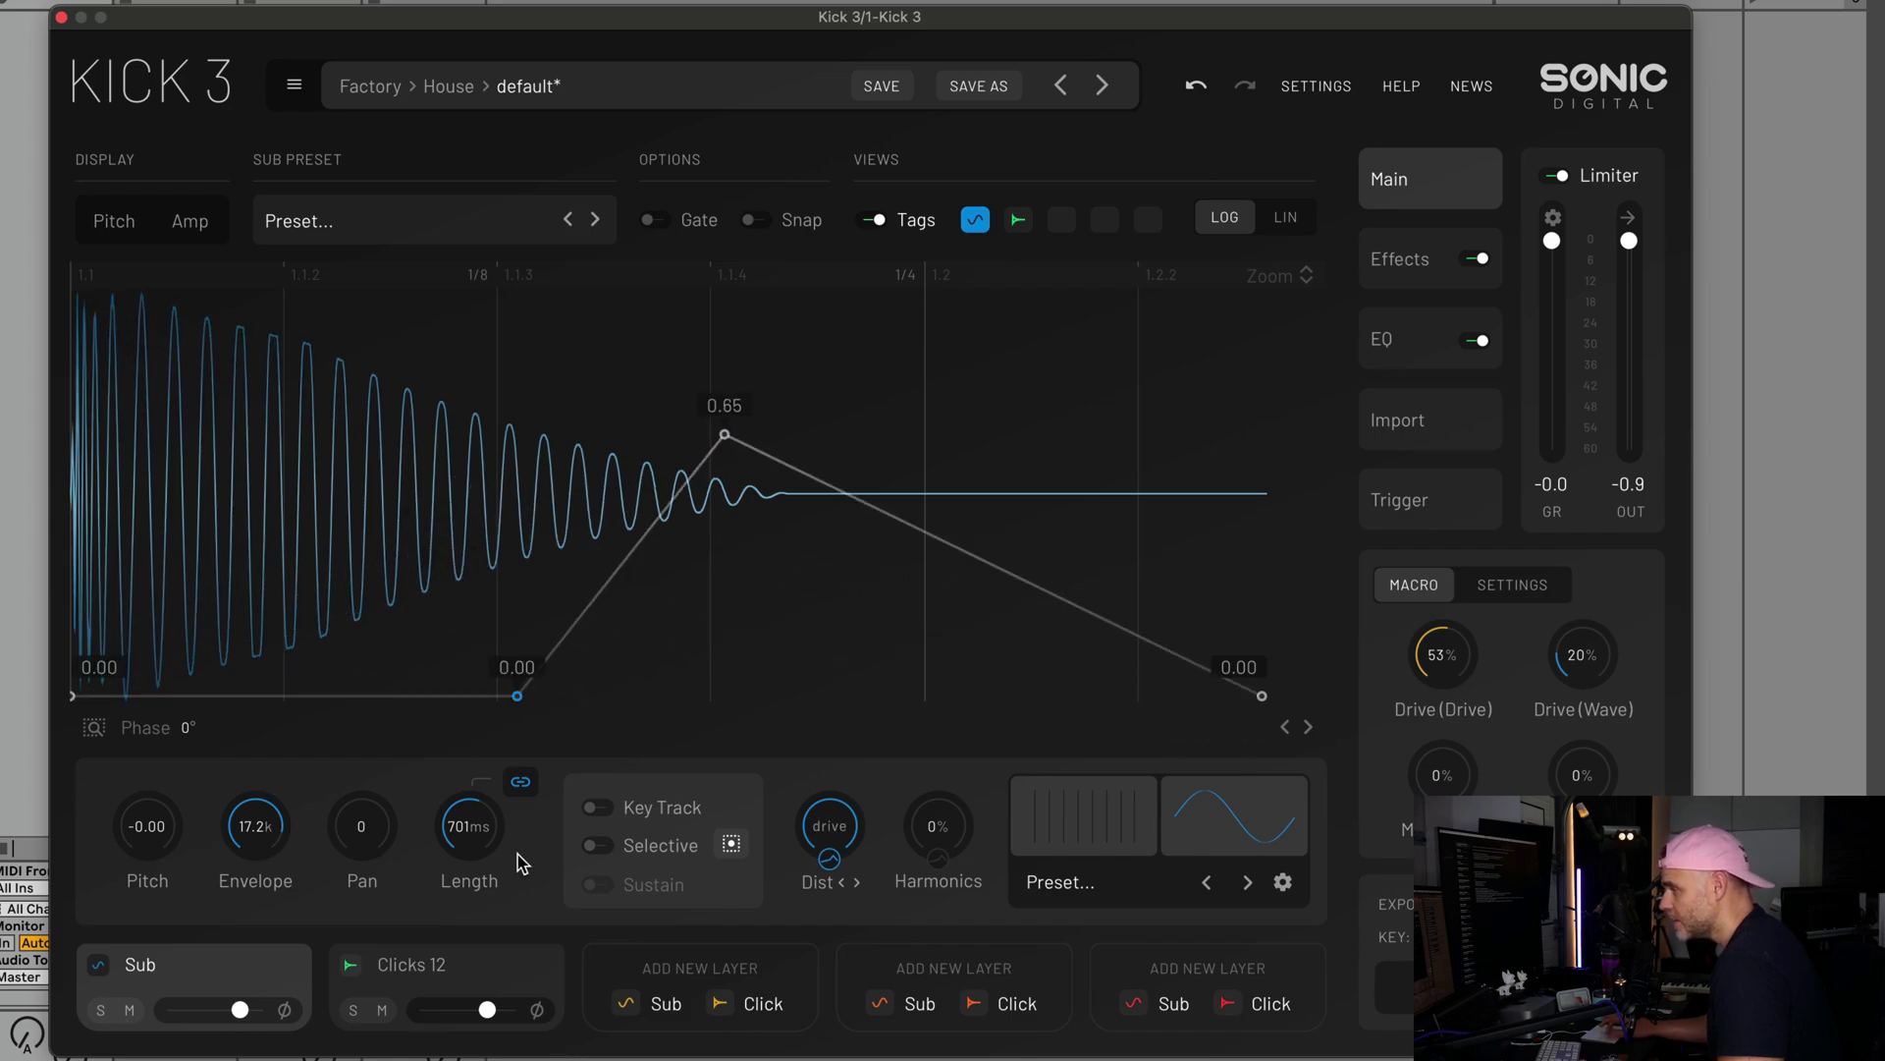
drag(723, 434, 1011, 294)
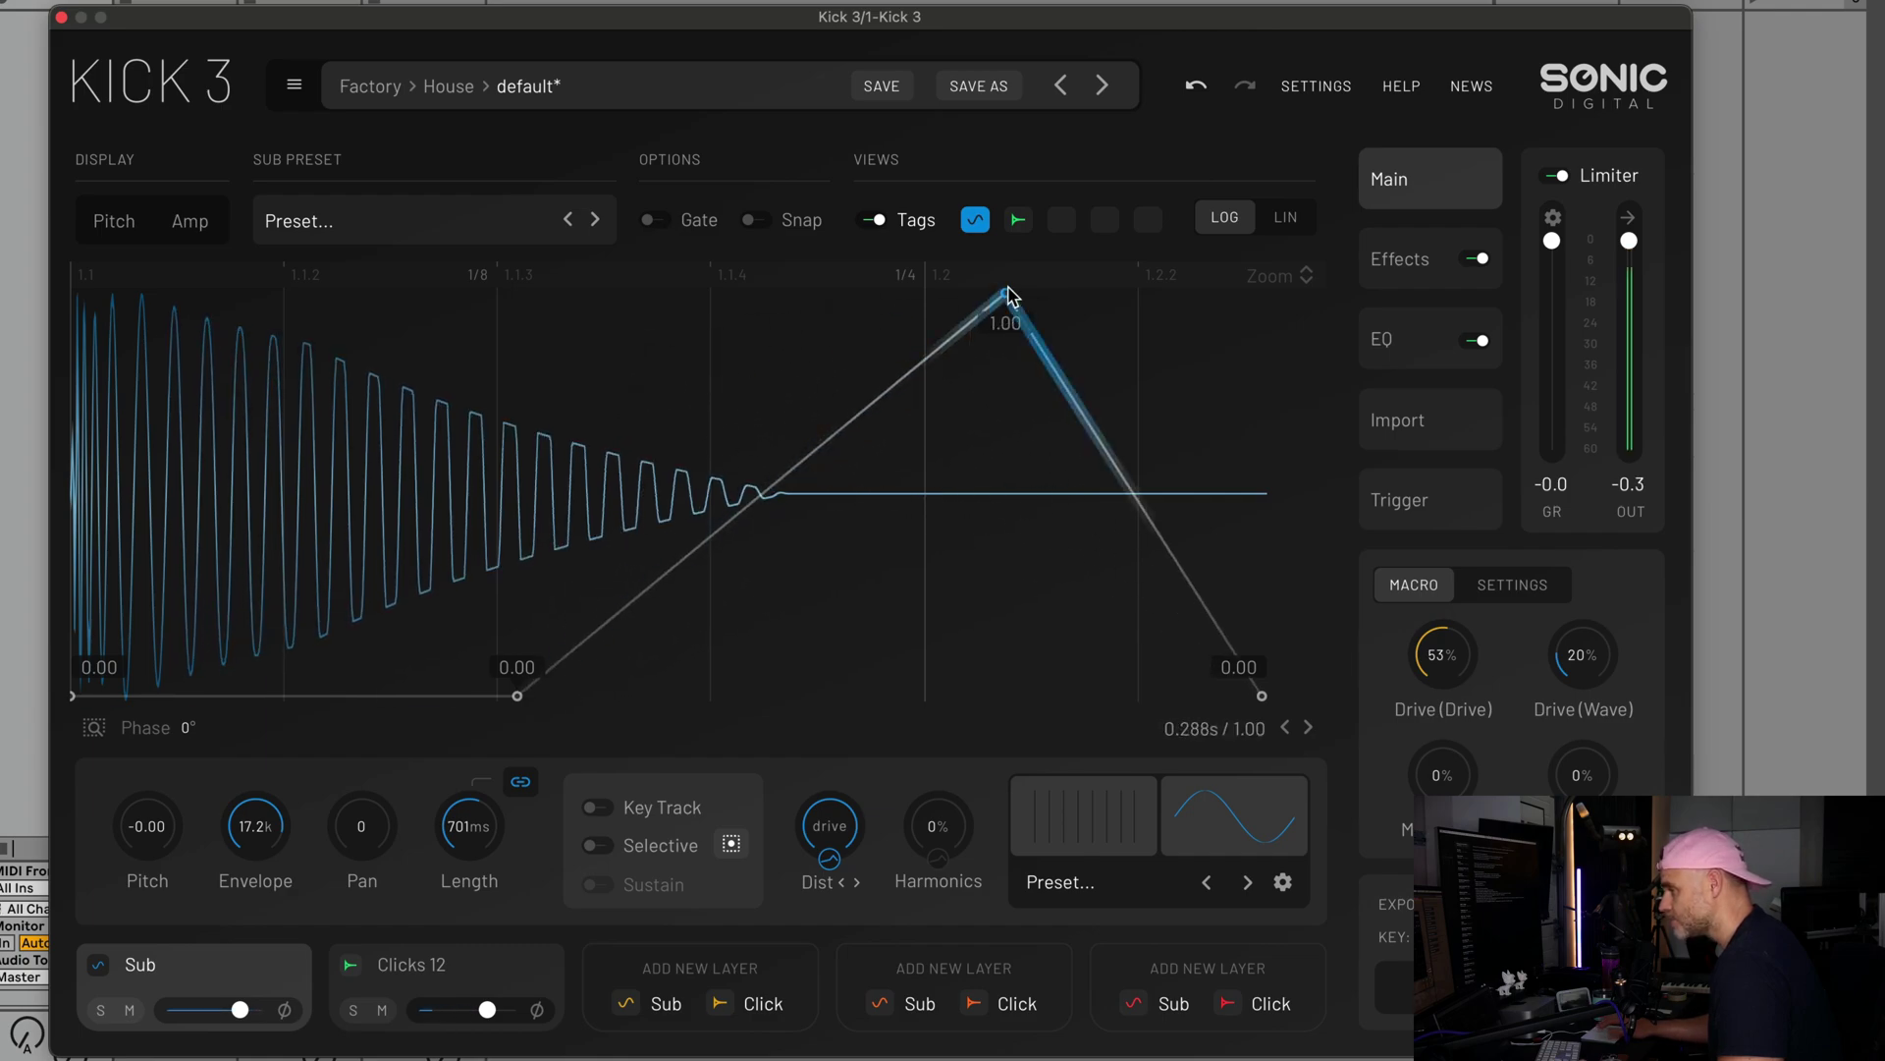
drag(519, 693, 569, 811)
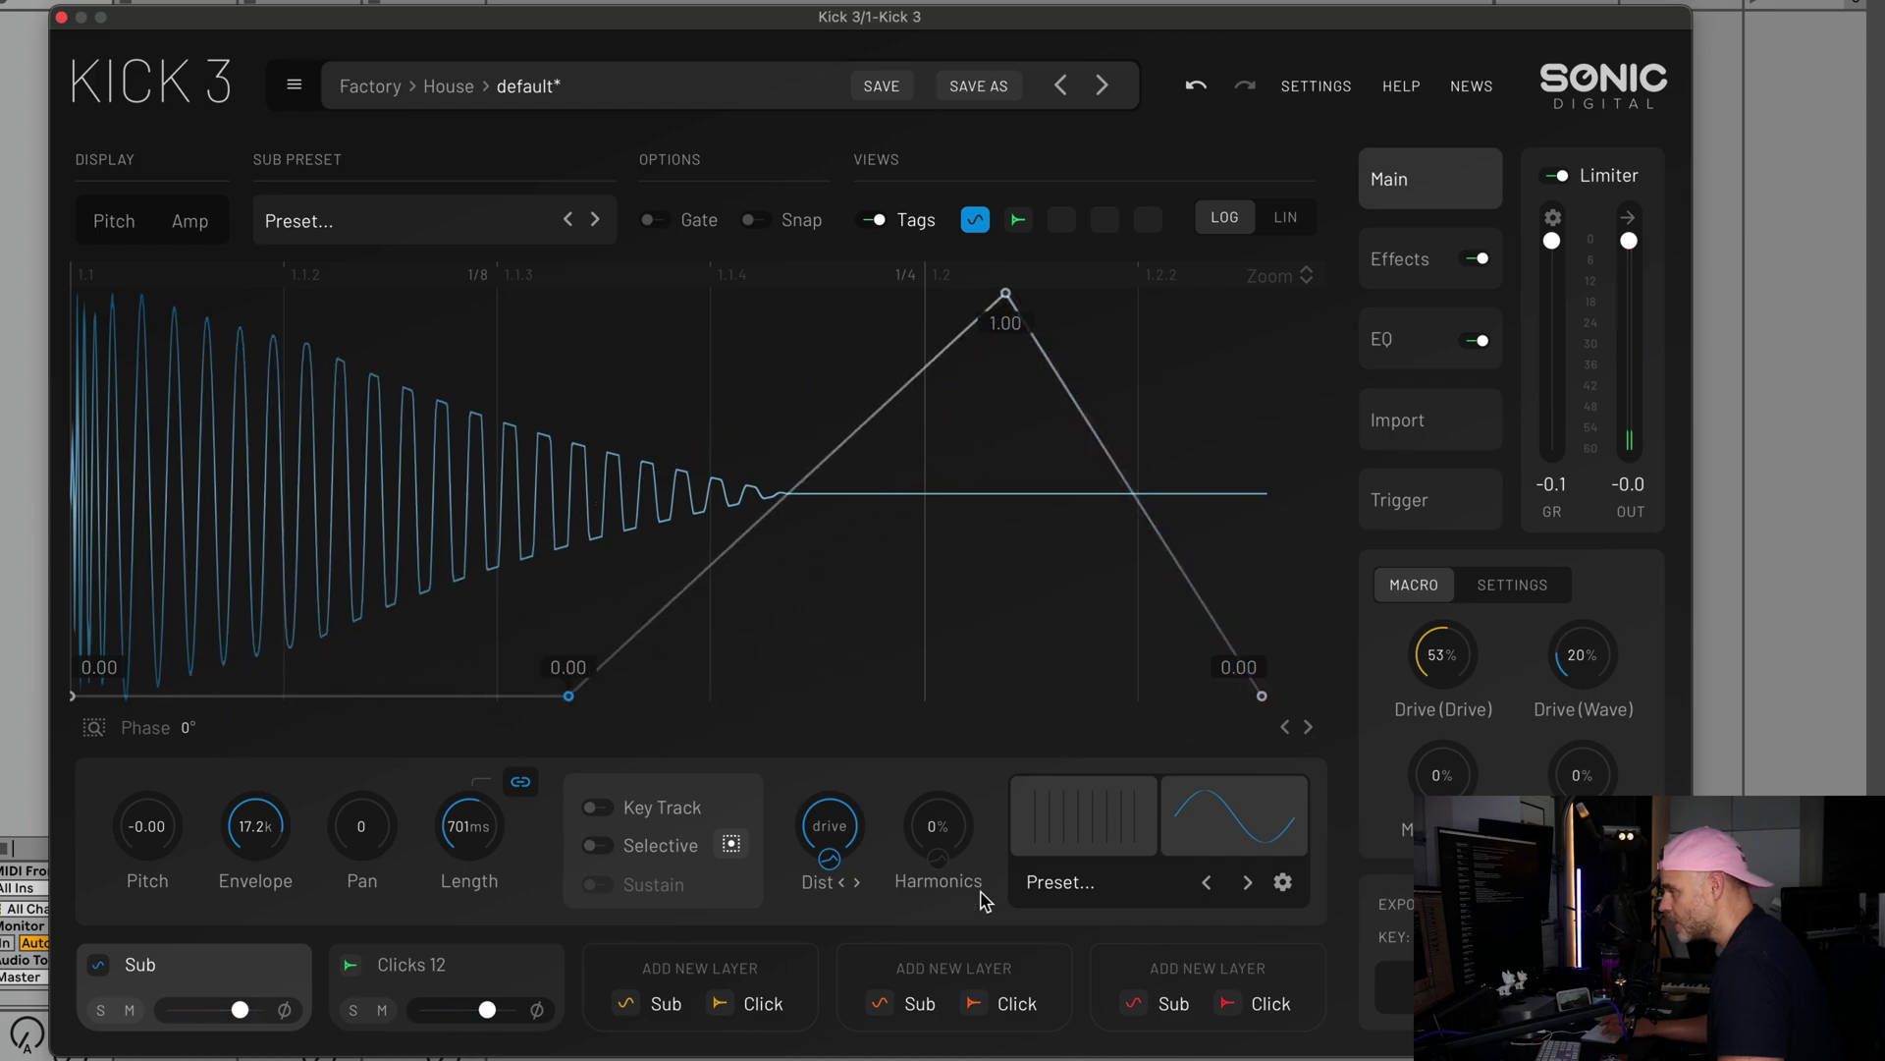
Audition the tanh and square distortion types and lower the envelope peak to 0.21.
click(816, 883)
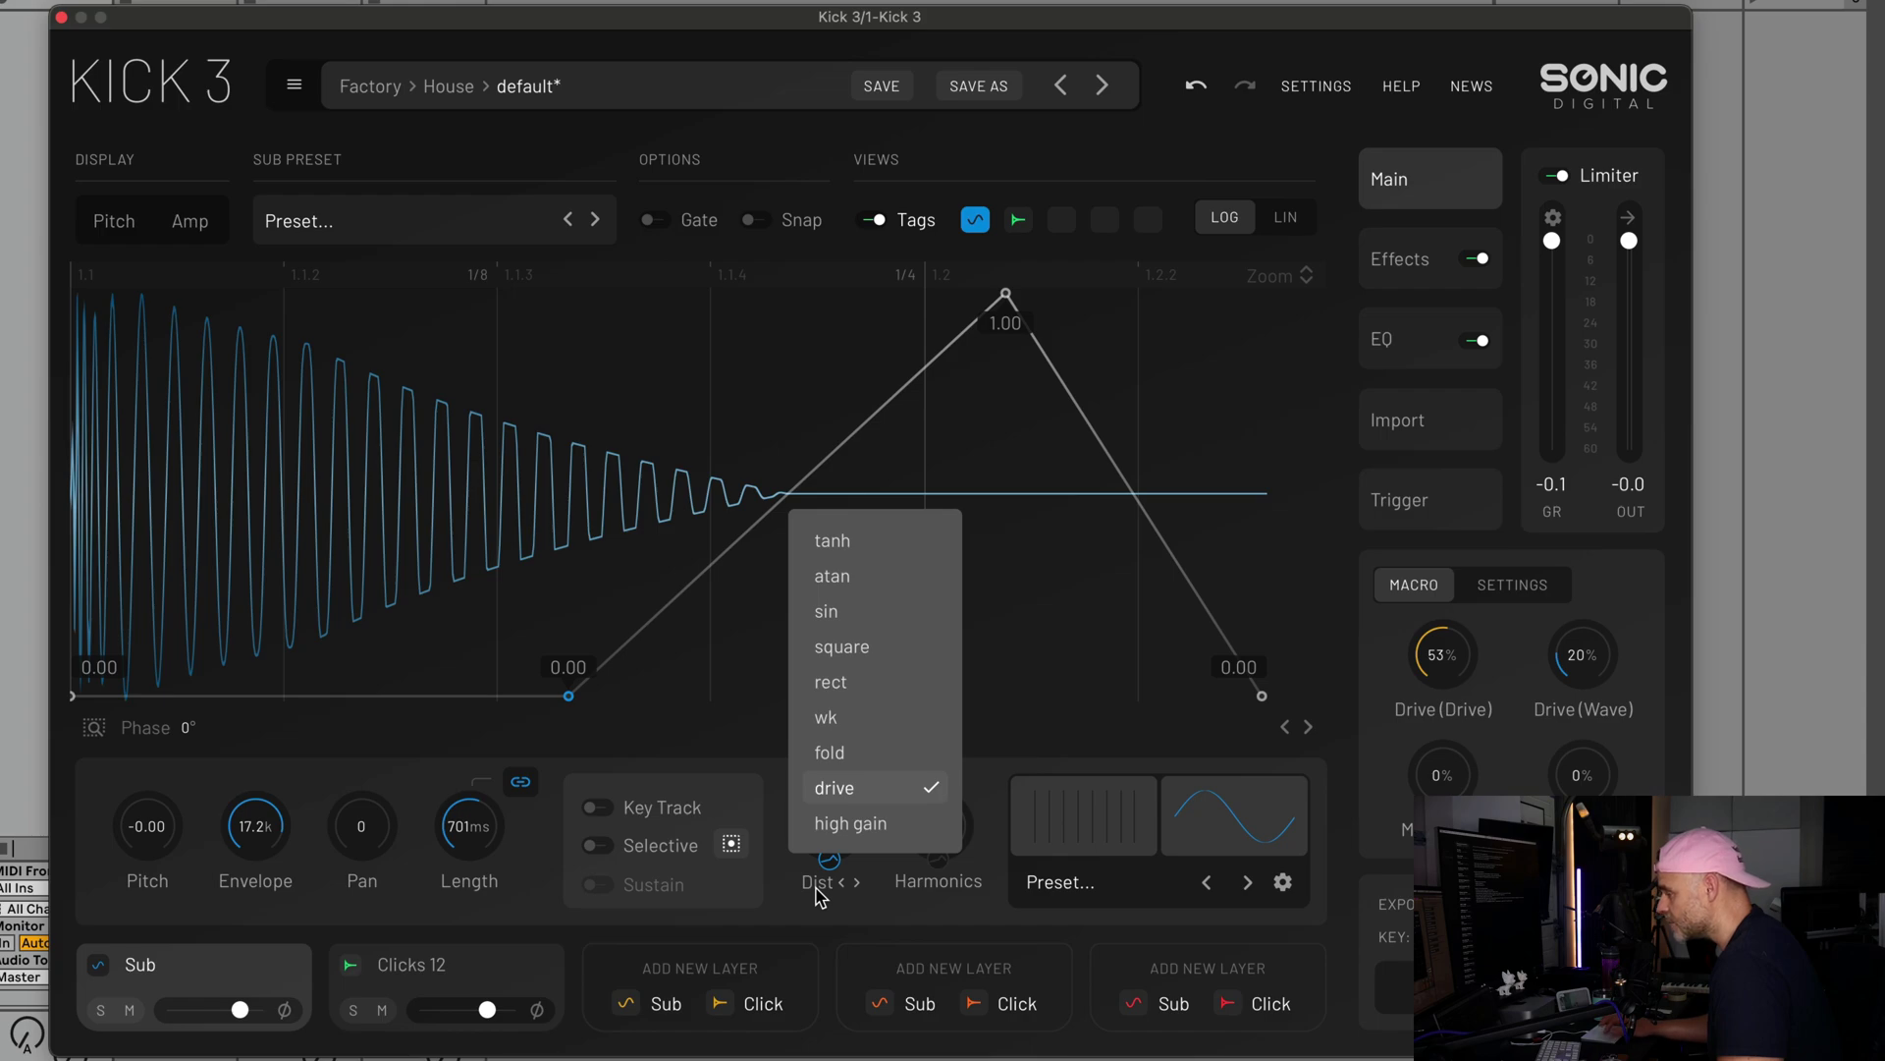
click(855, 542)
click(856, 882)
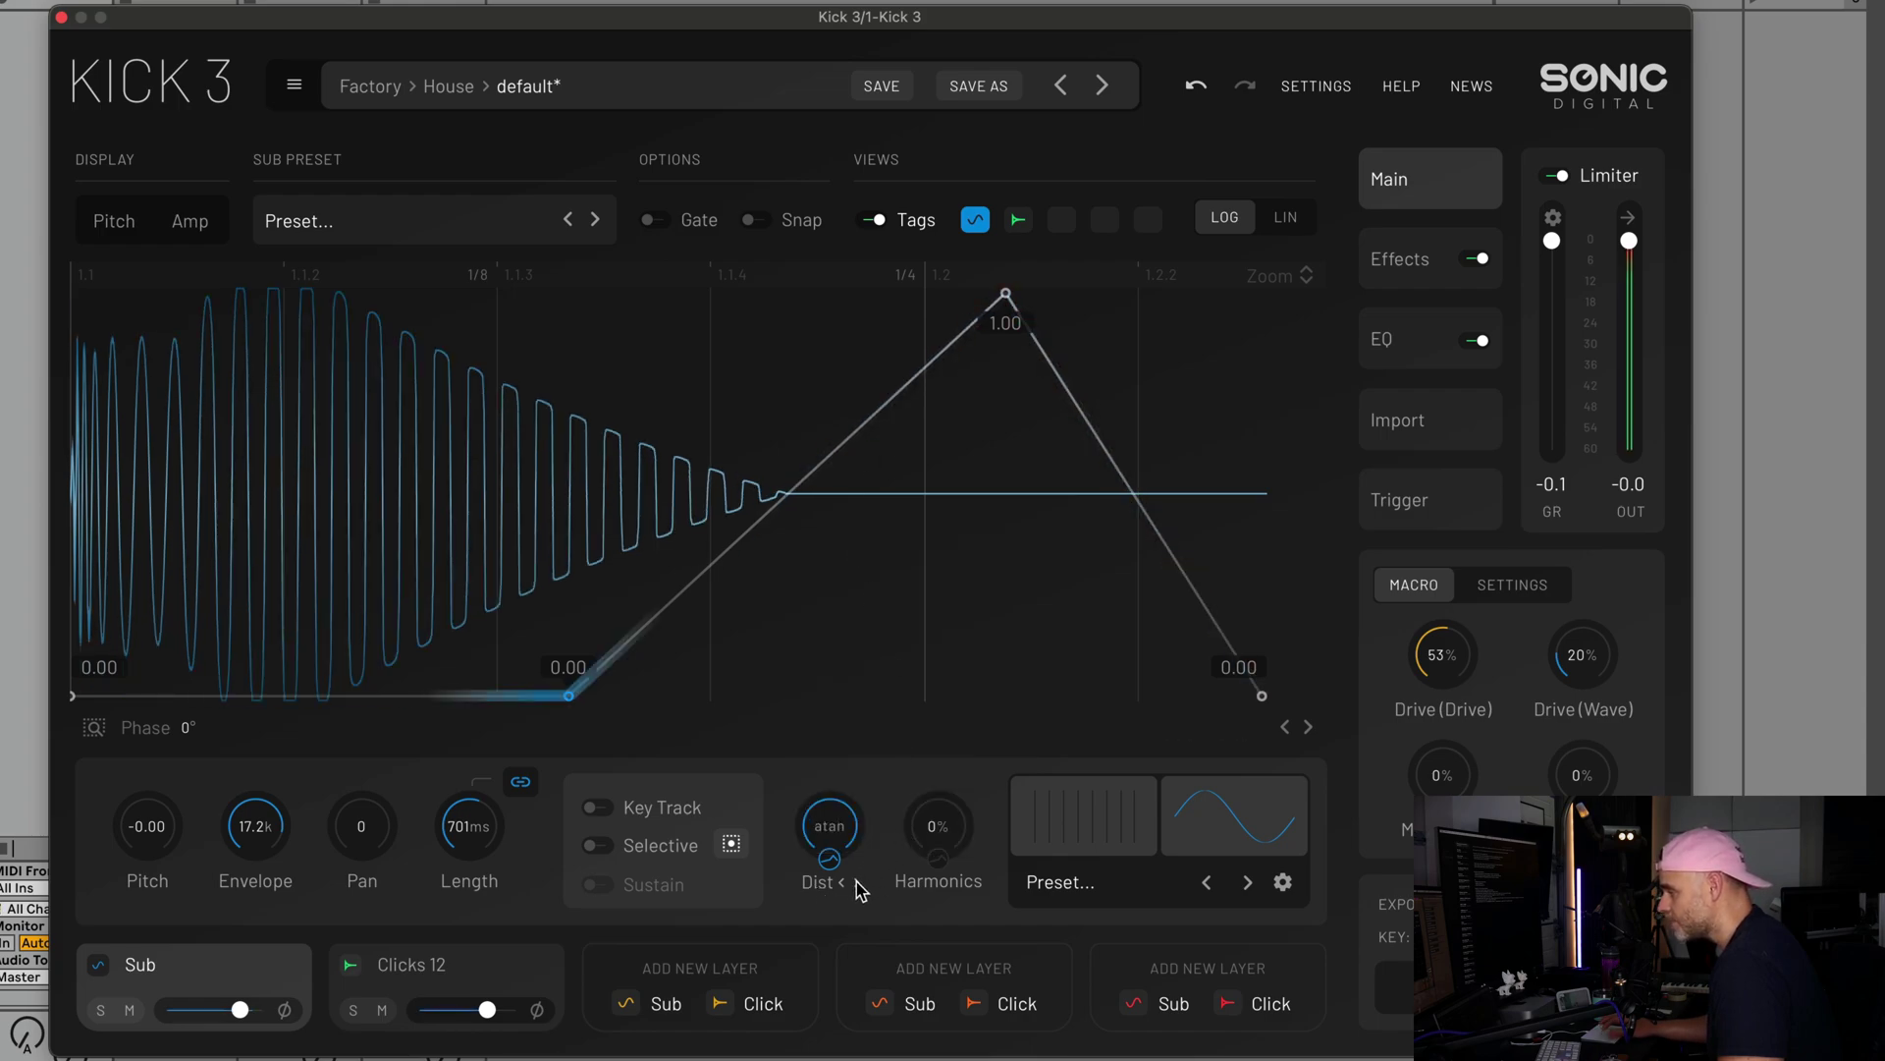
click(856, 882)
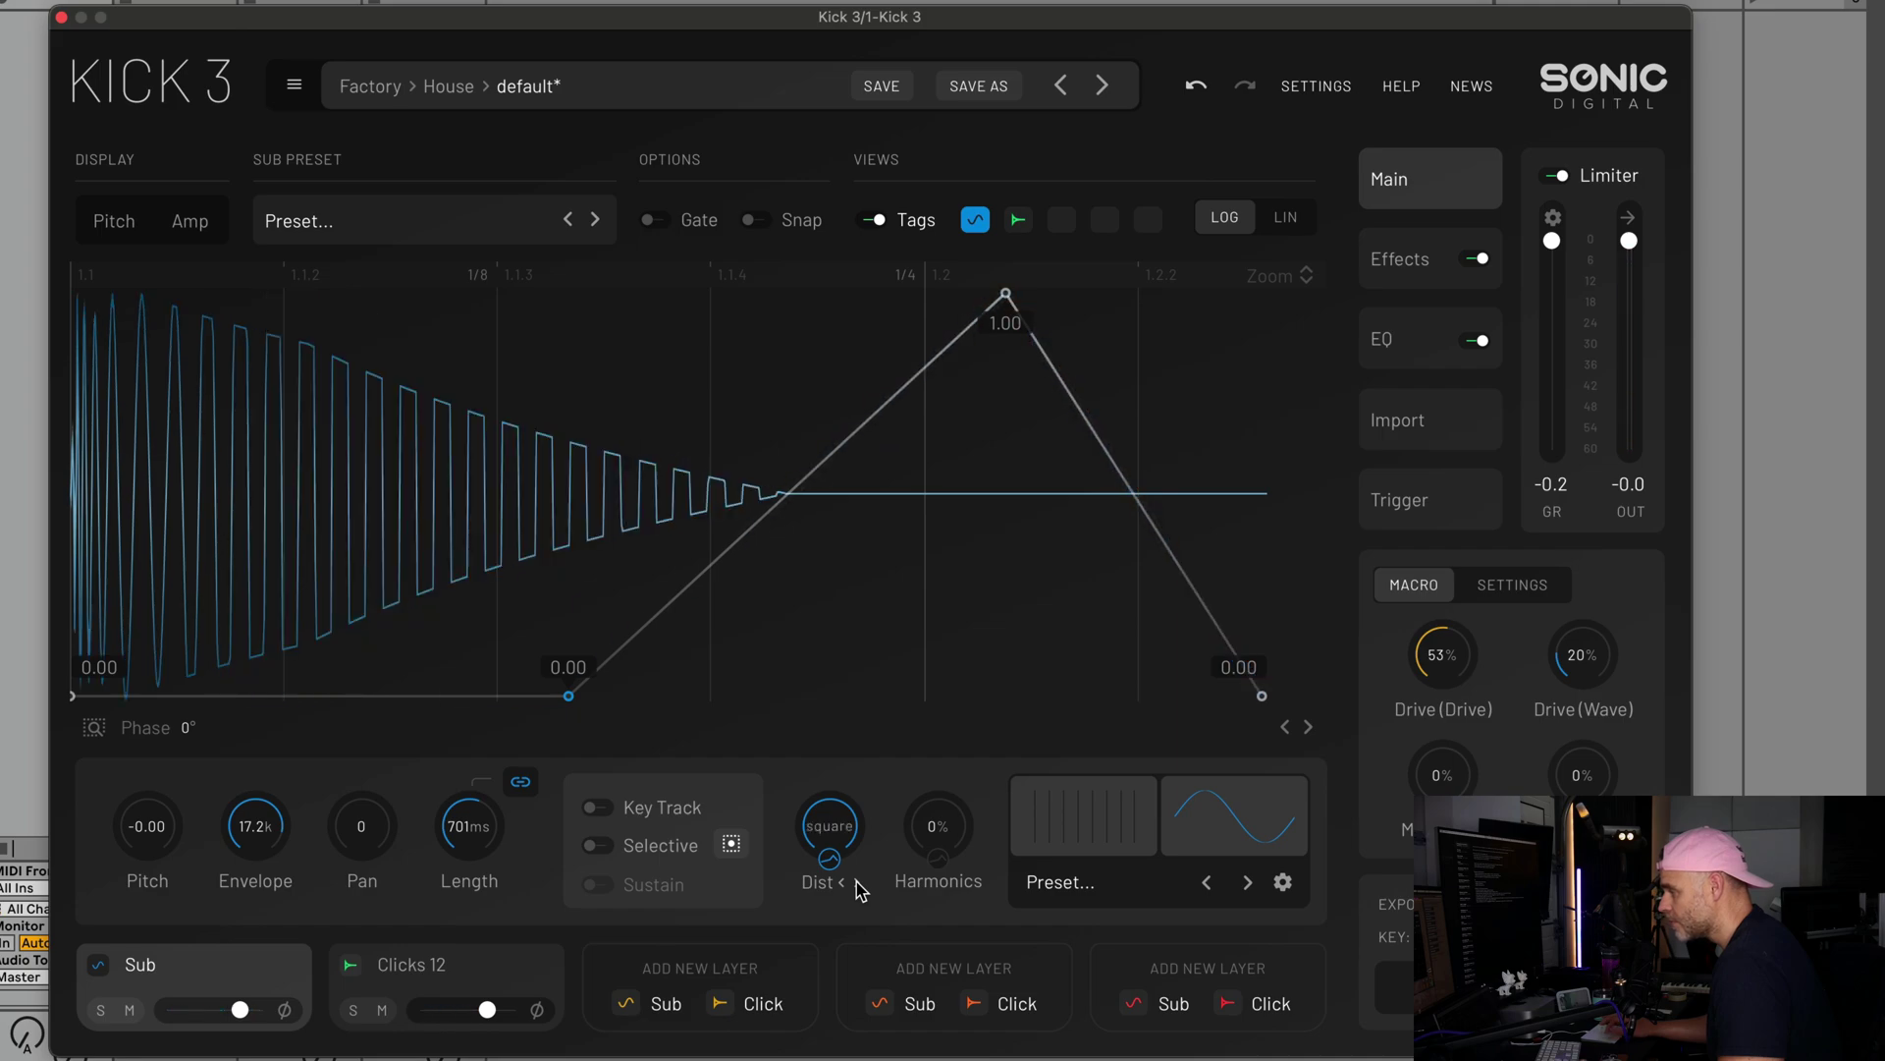
click(843, 881)
drag(1005, 293, 908, 628)
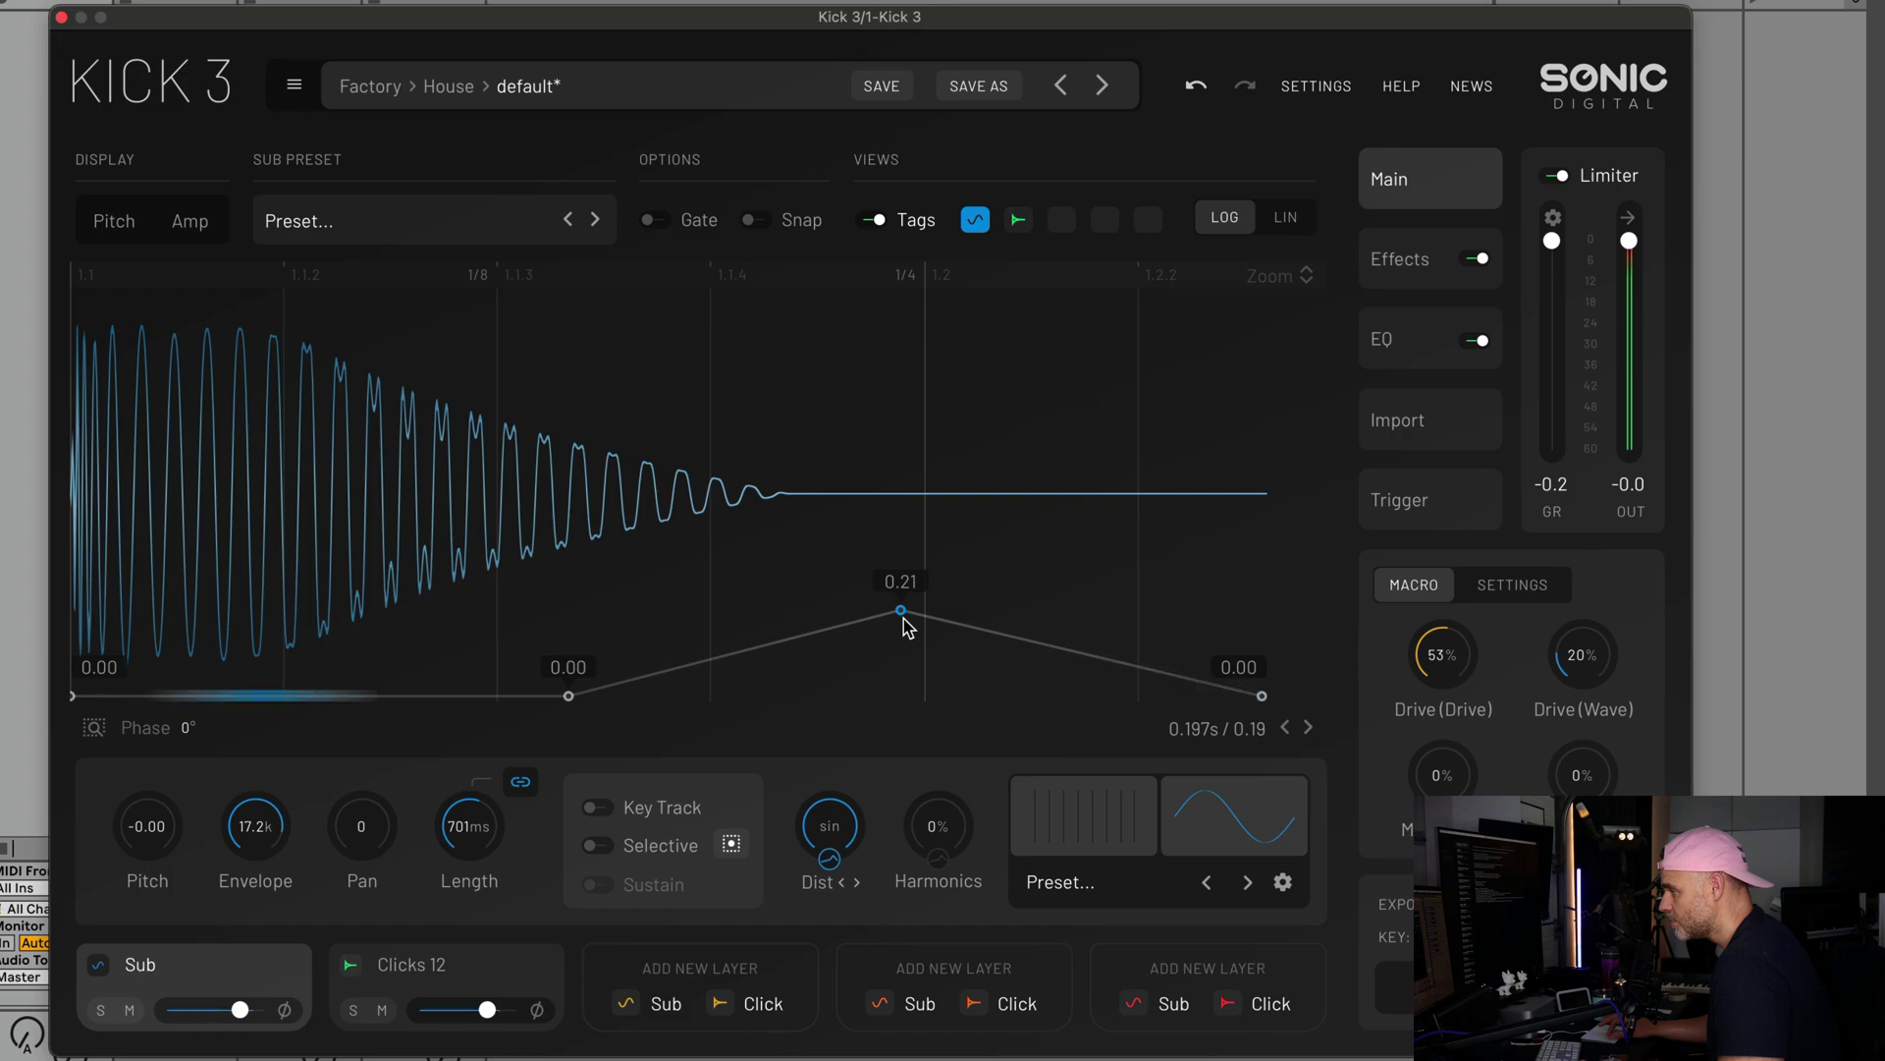
Cycle through rect, wk and fold distortion, ending on drive with the peak at 0.09.
click(860, 885)
click(861, 885)
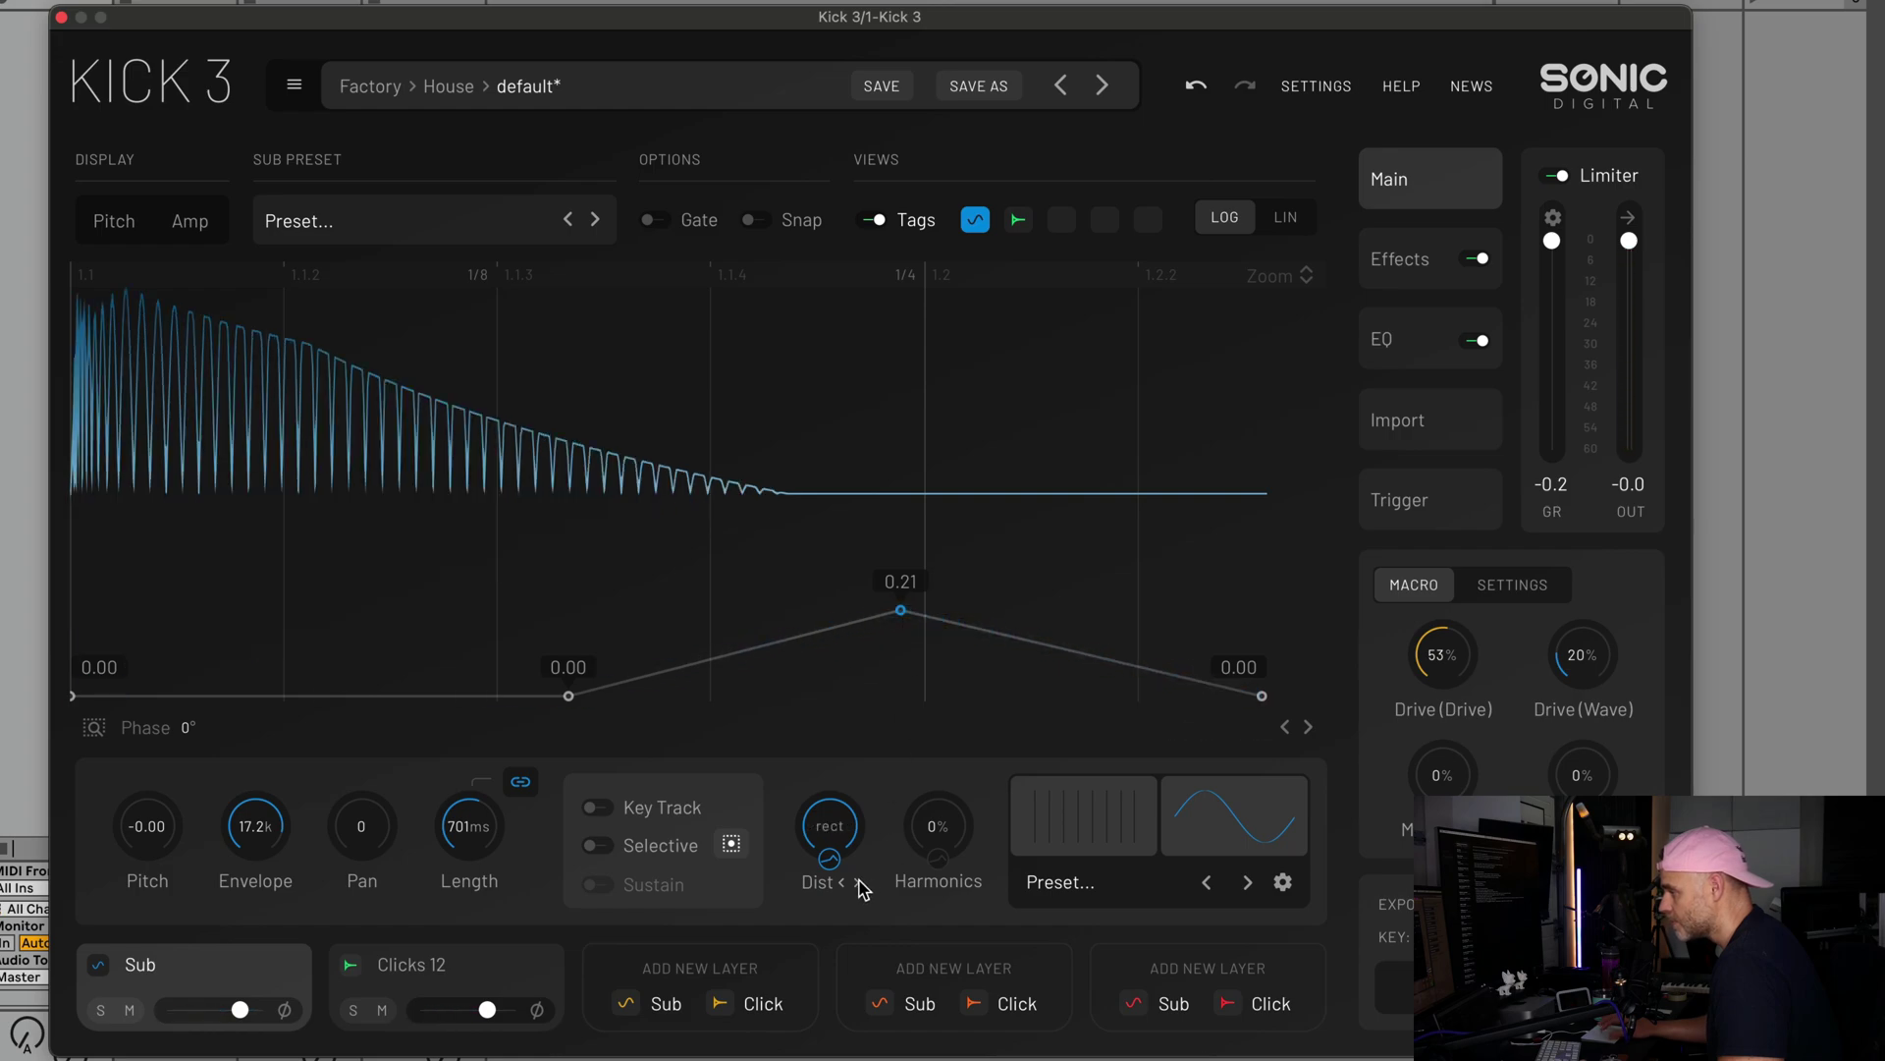
click(861, 885)
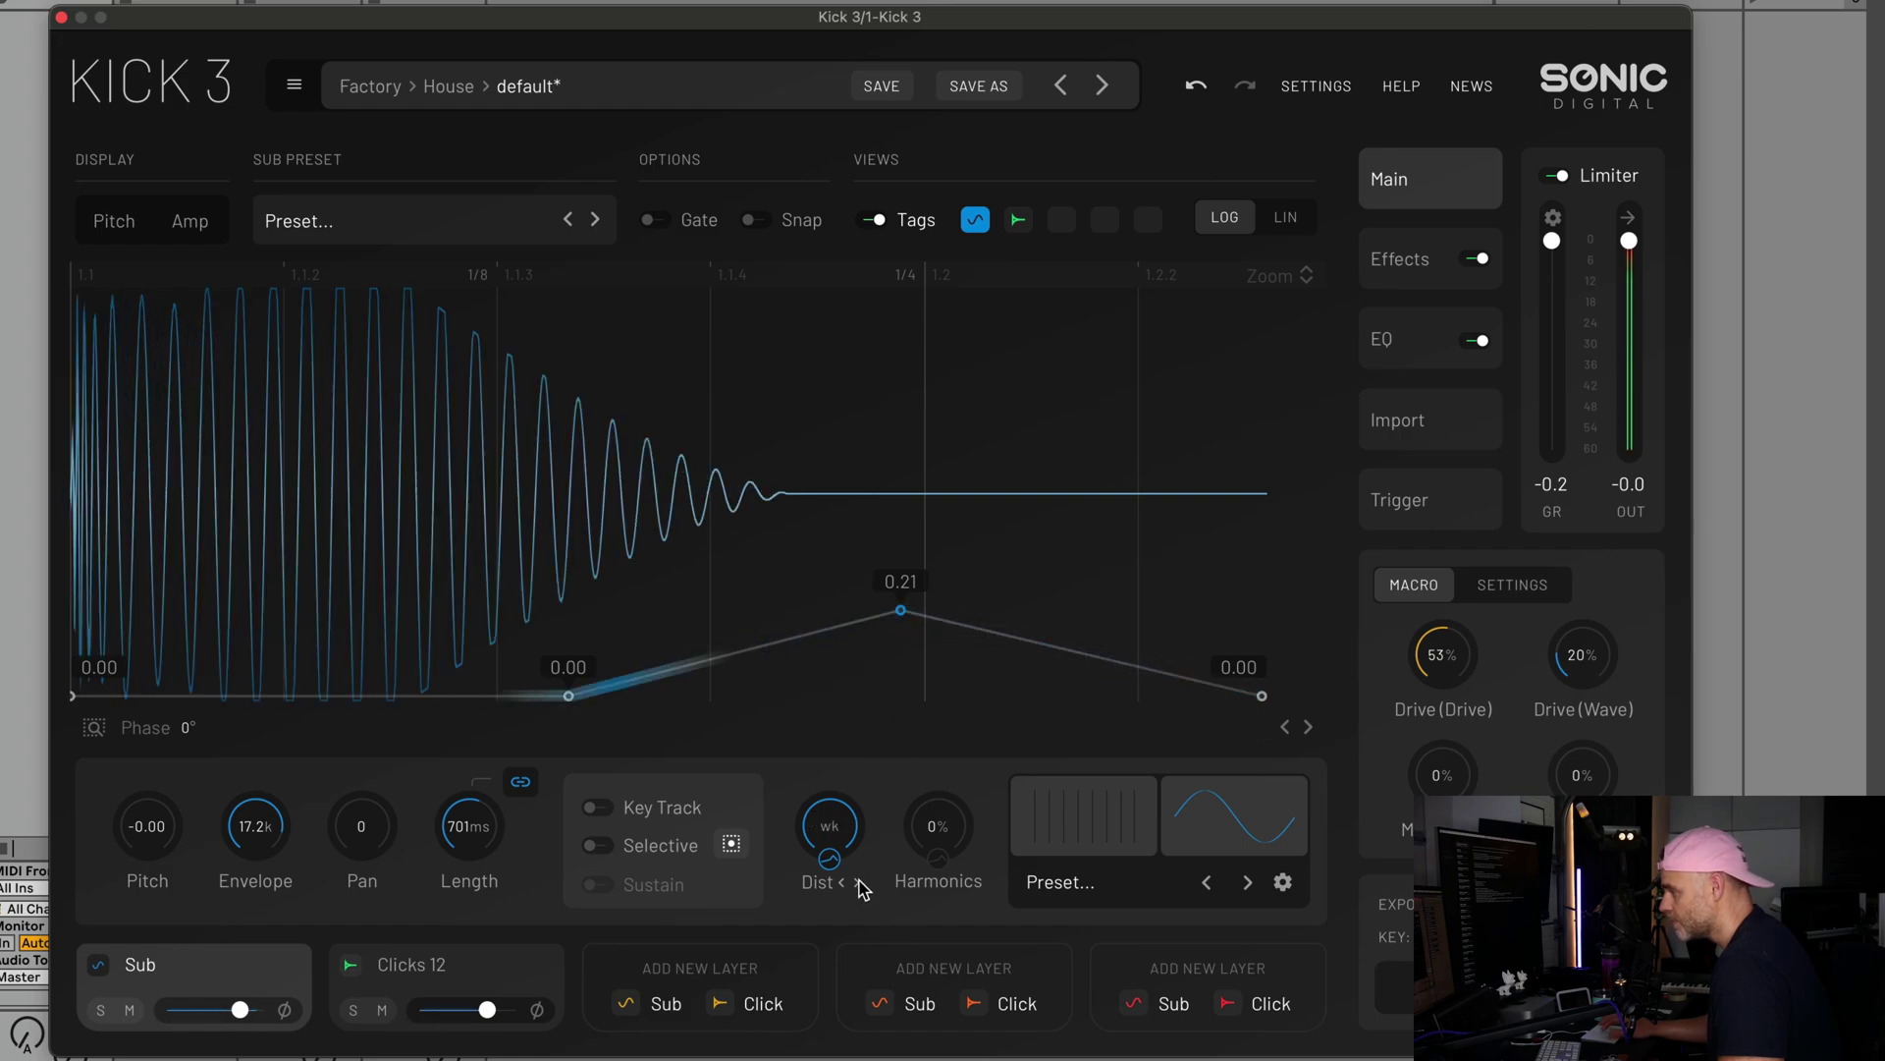
click(838, 883)
click(838, 883)
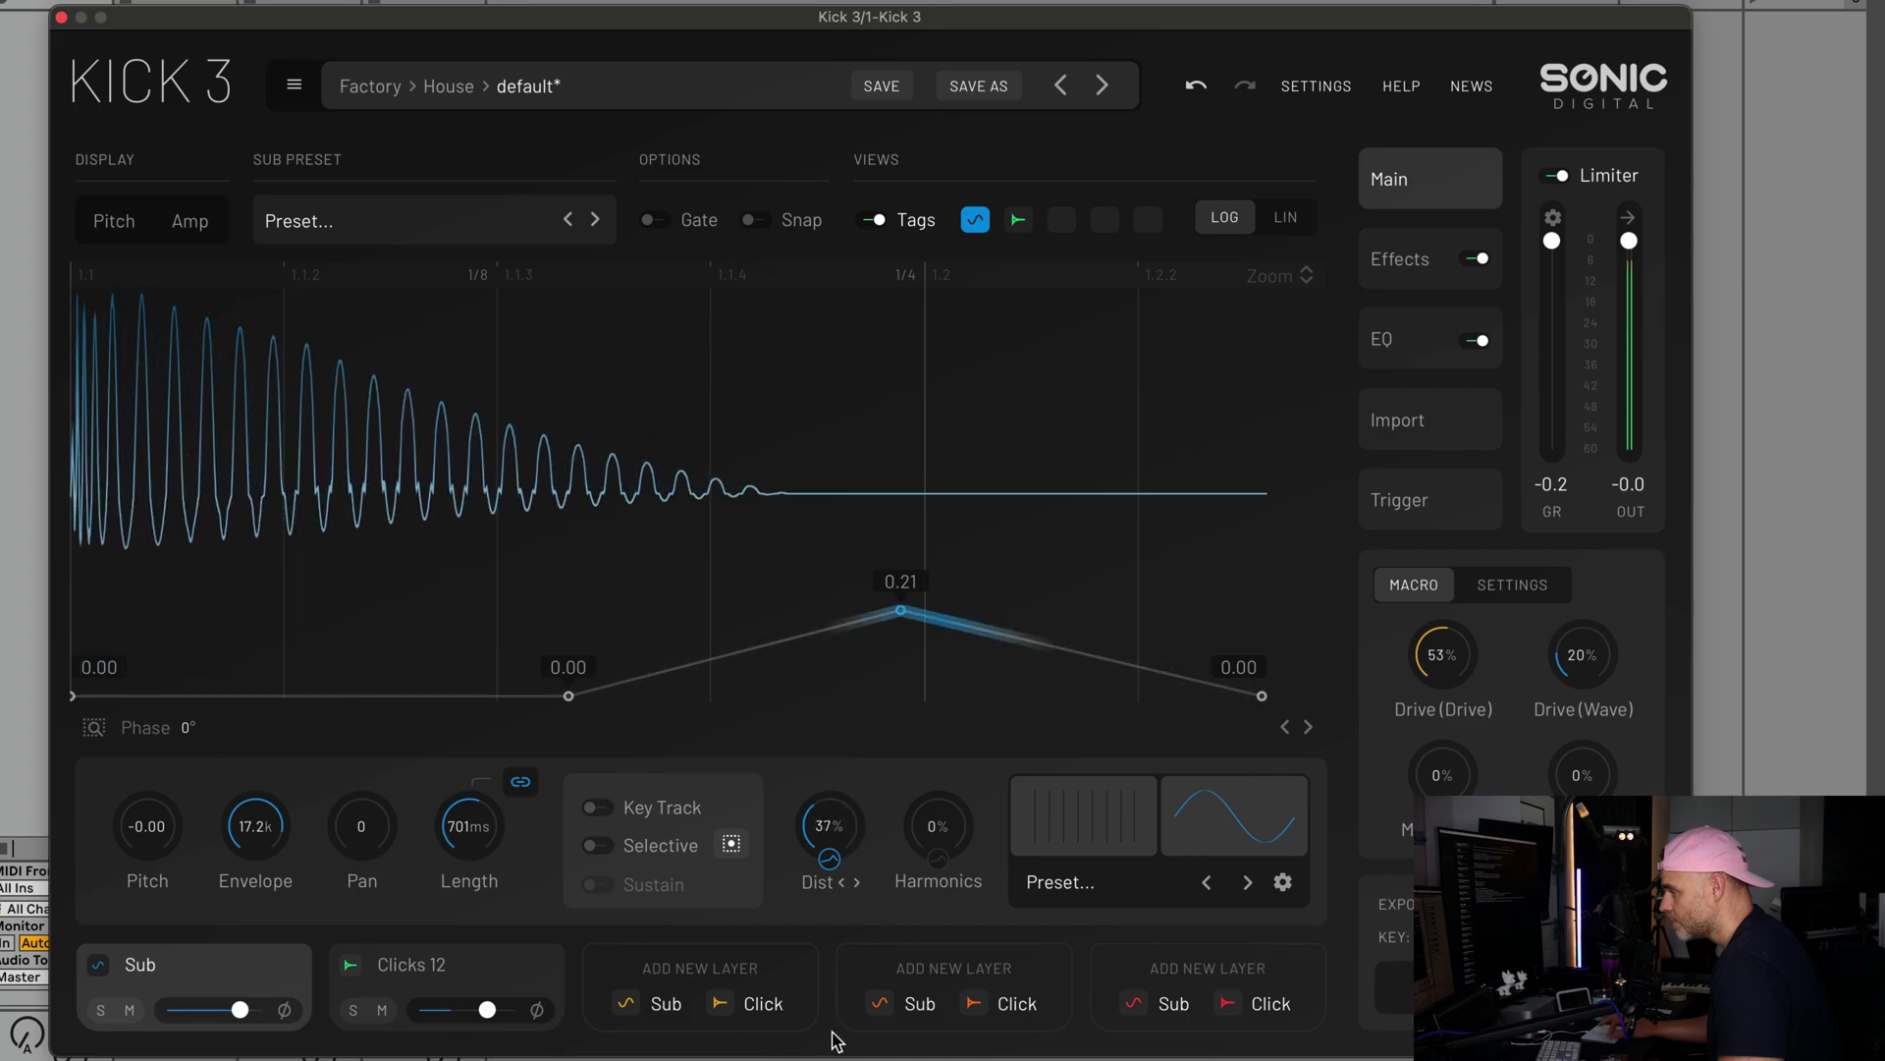
click(861, 884)
click(860, 885)
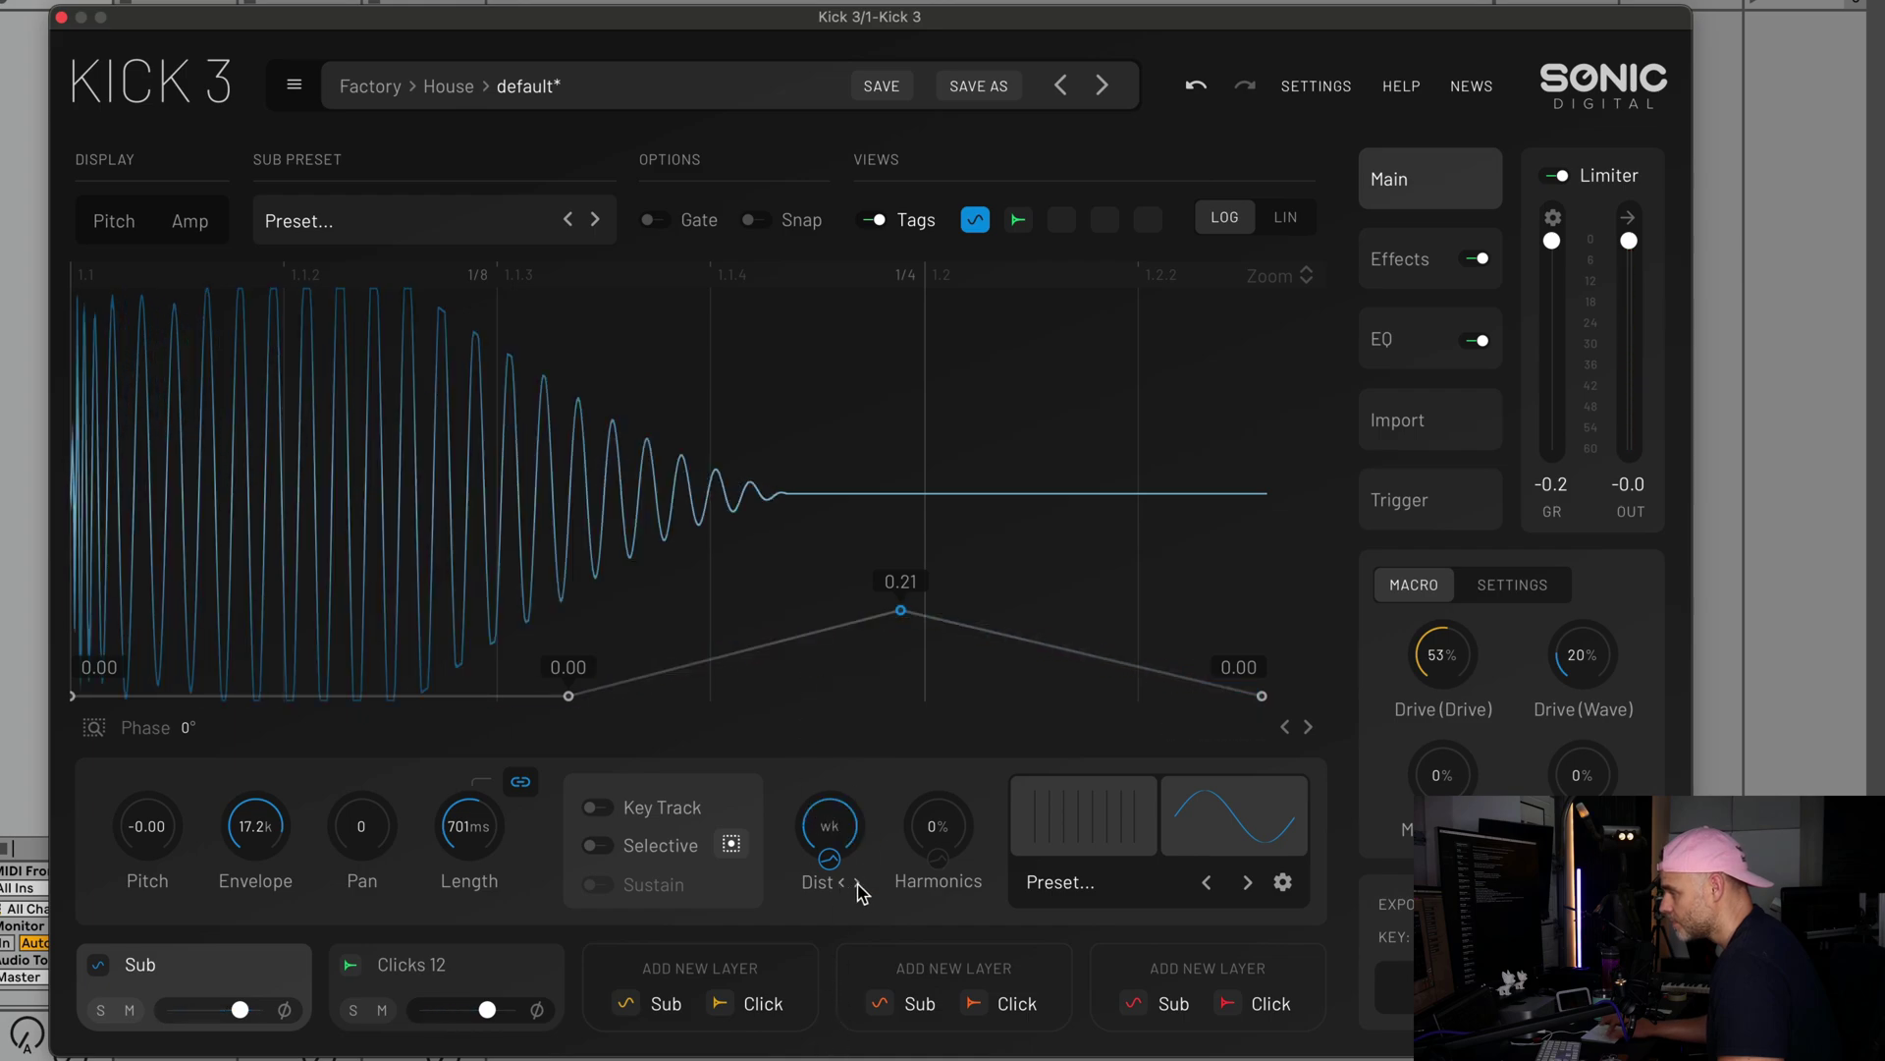
drag(899, 610, 895, 661)
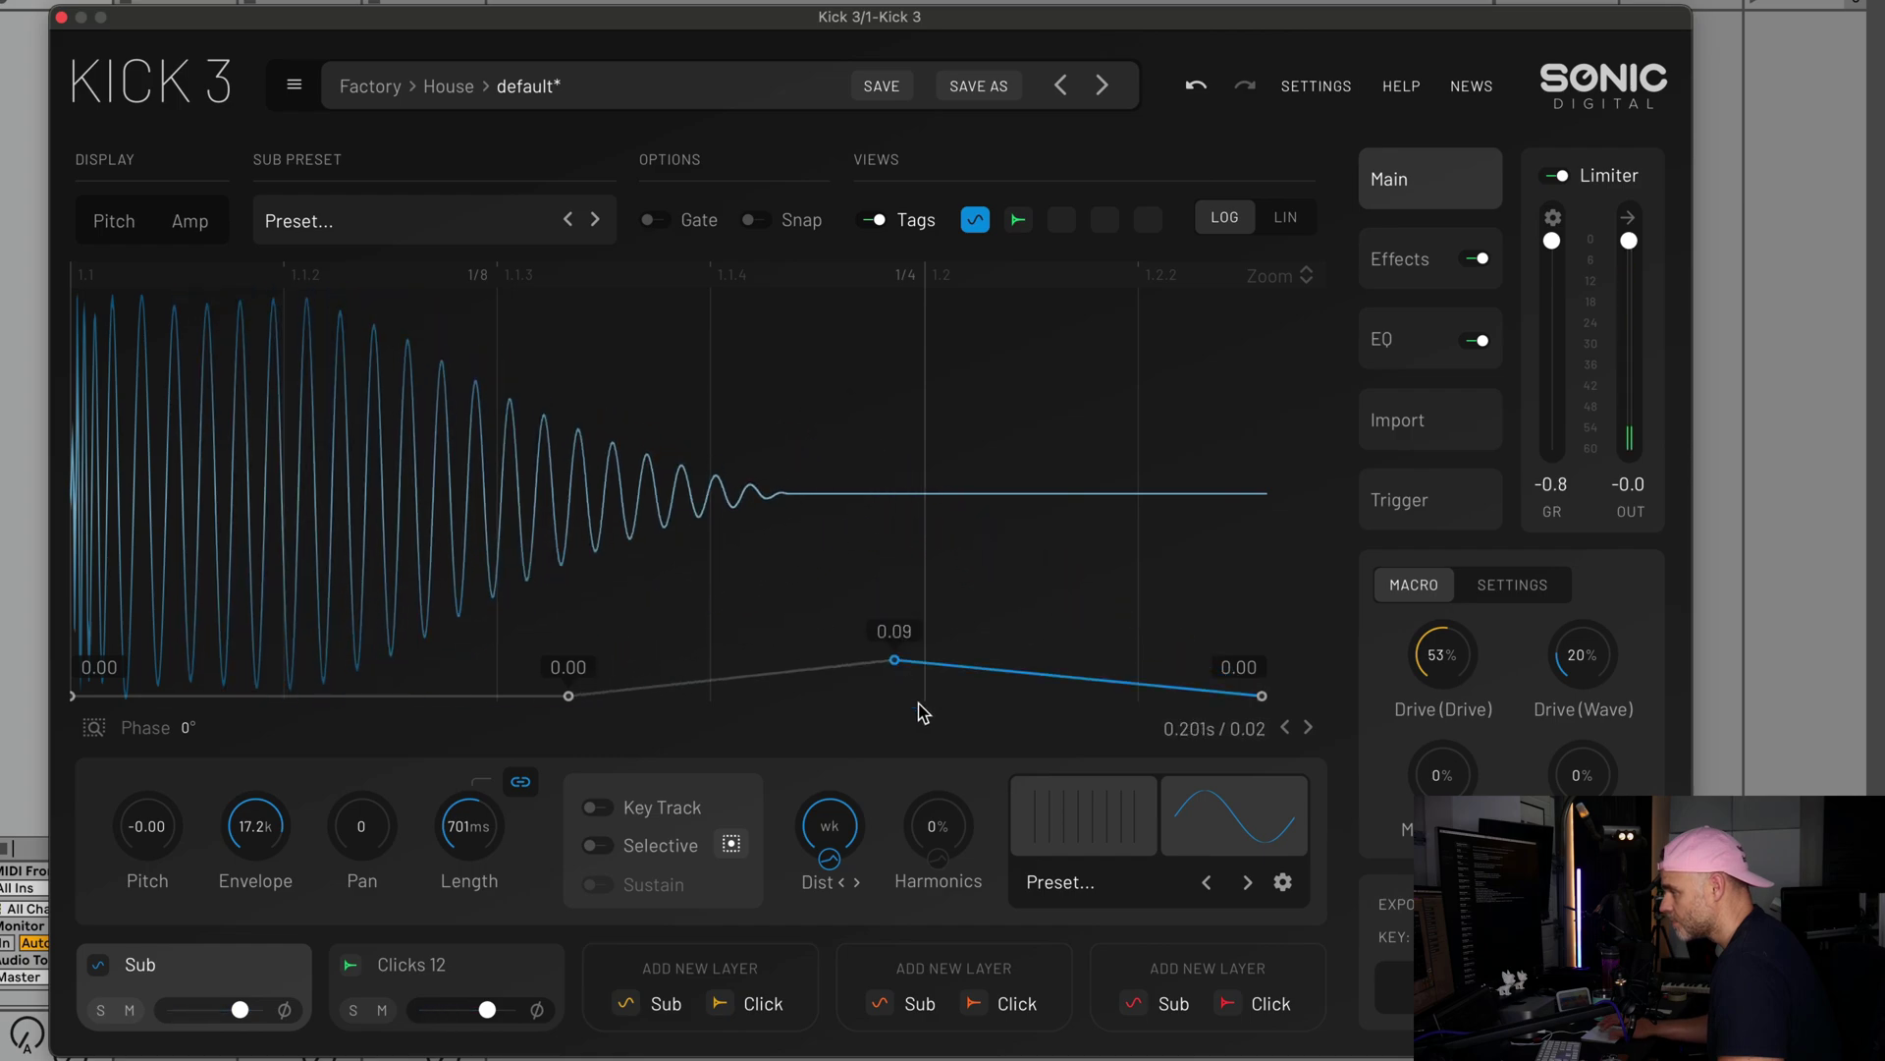
click(859, 883)
click(858, 883)
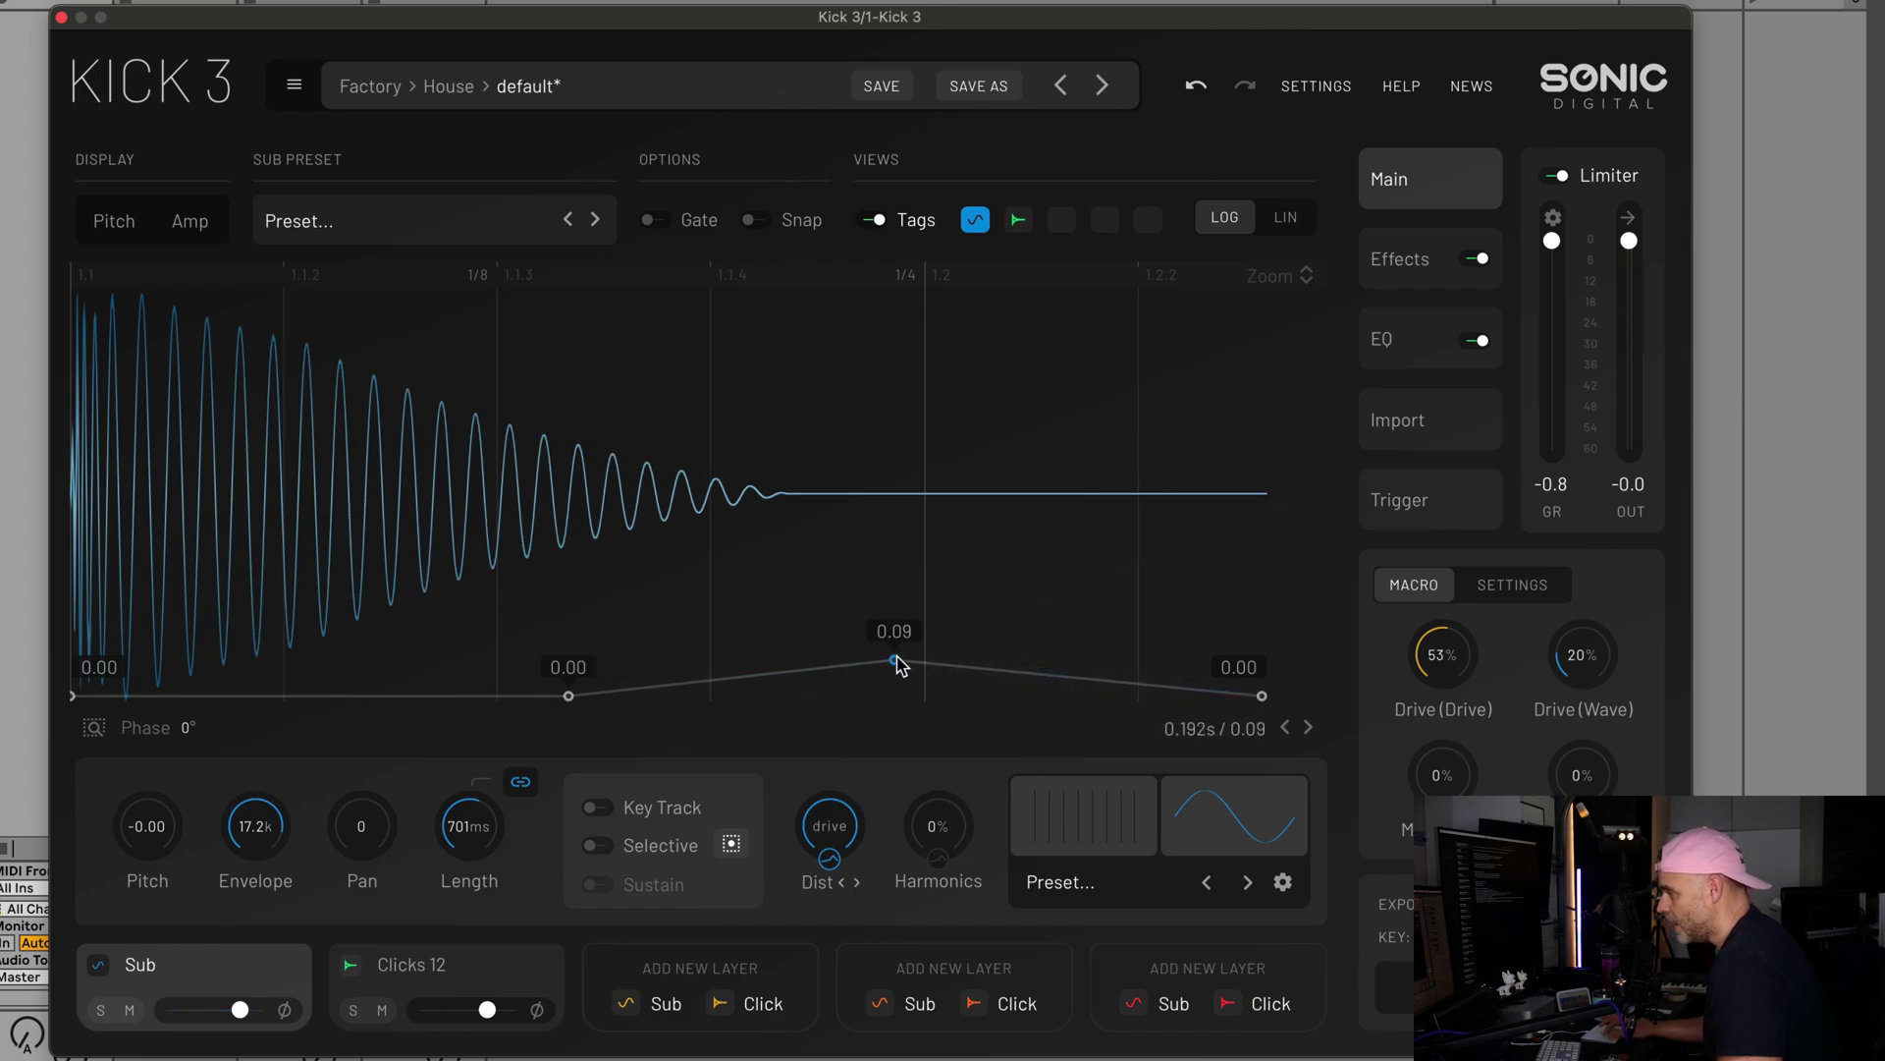
Flatten the distortion envelope to 0.00 and display the flat 1.00 Harmonics envelope.
drag(896, 662, 874, 946)
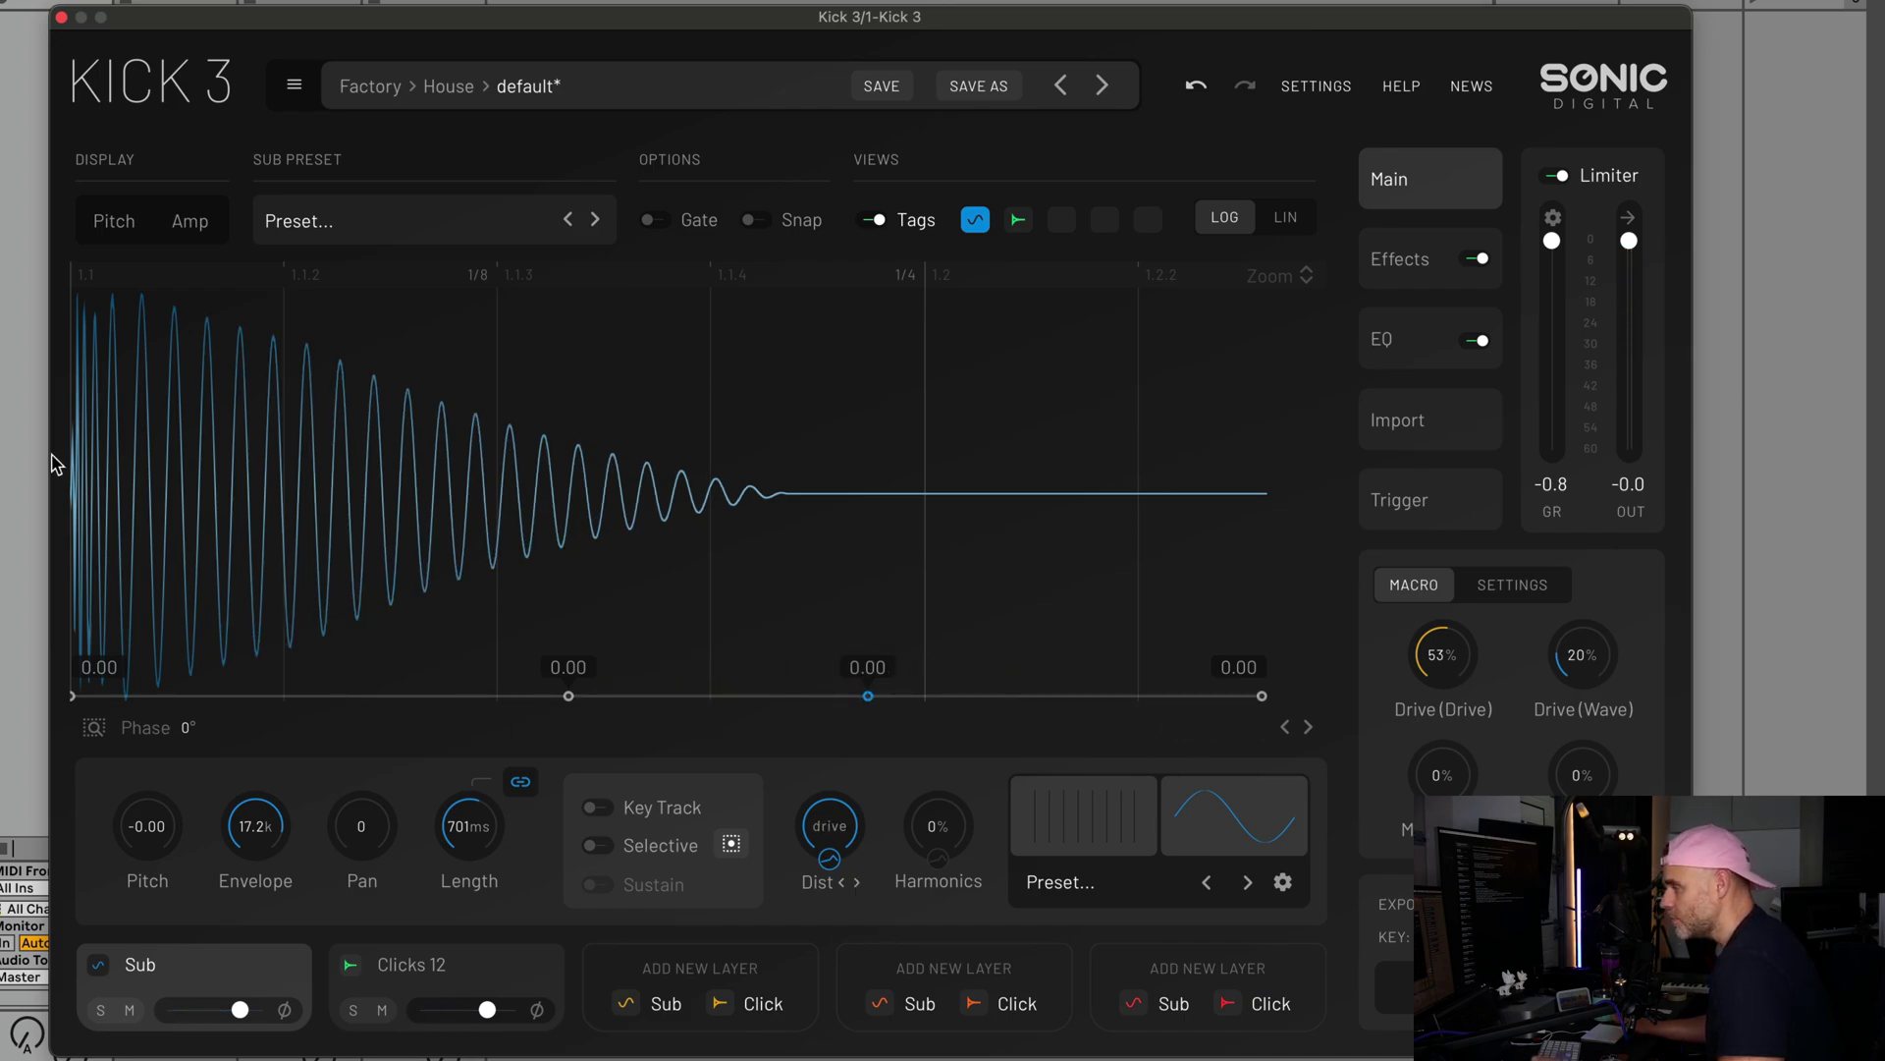
click(941, 859)
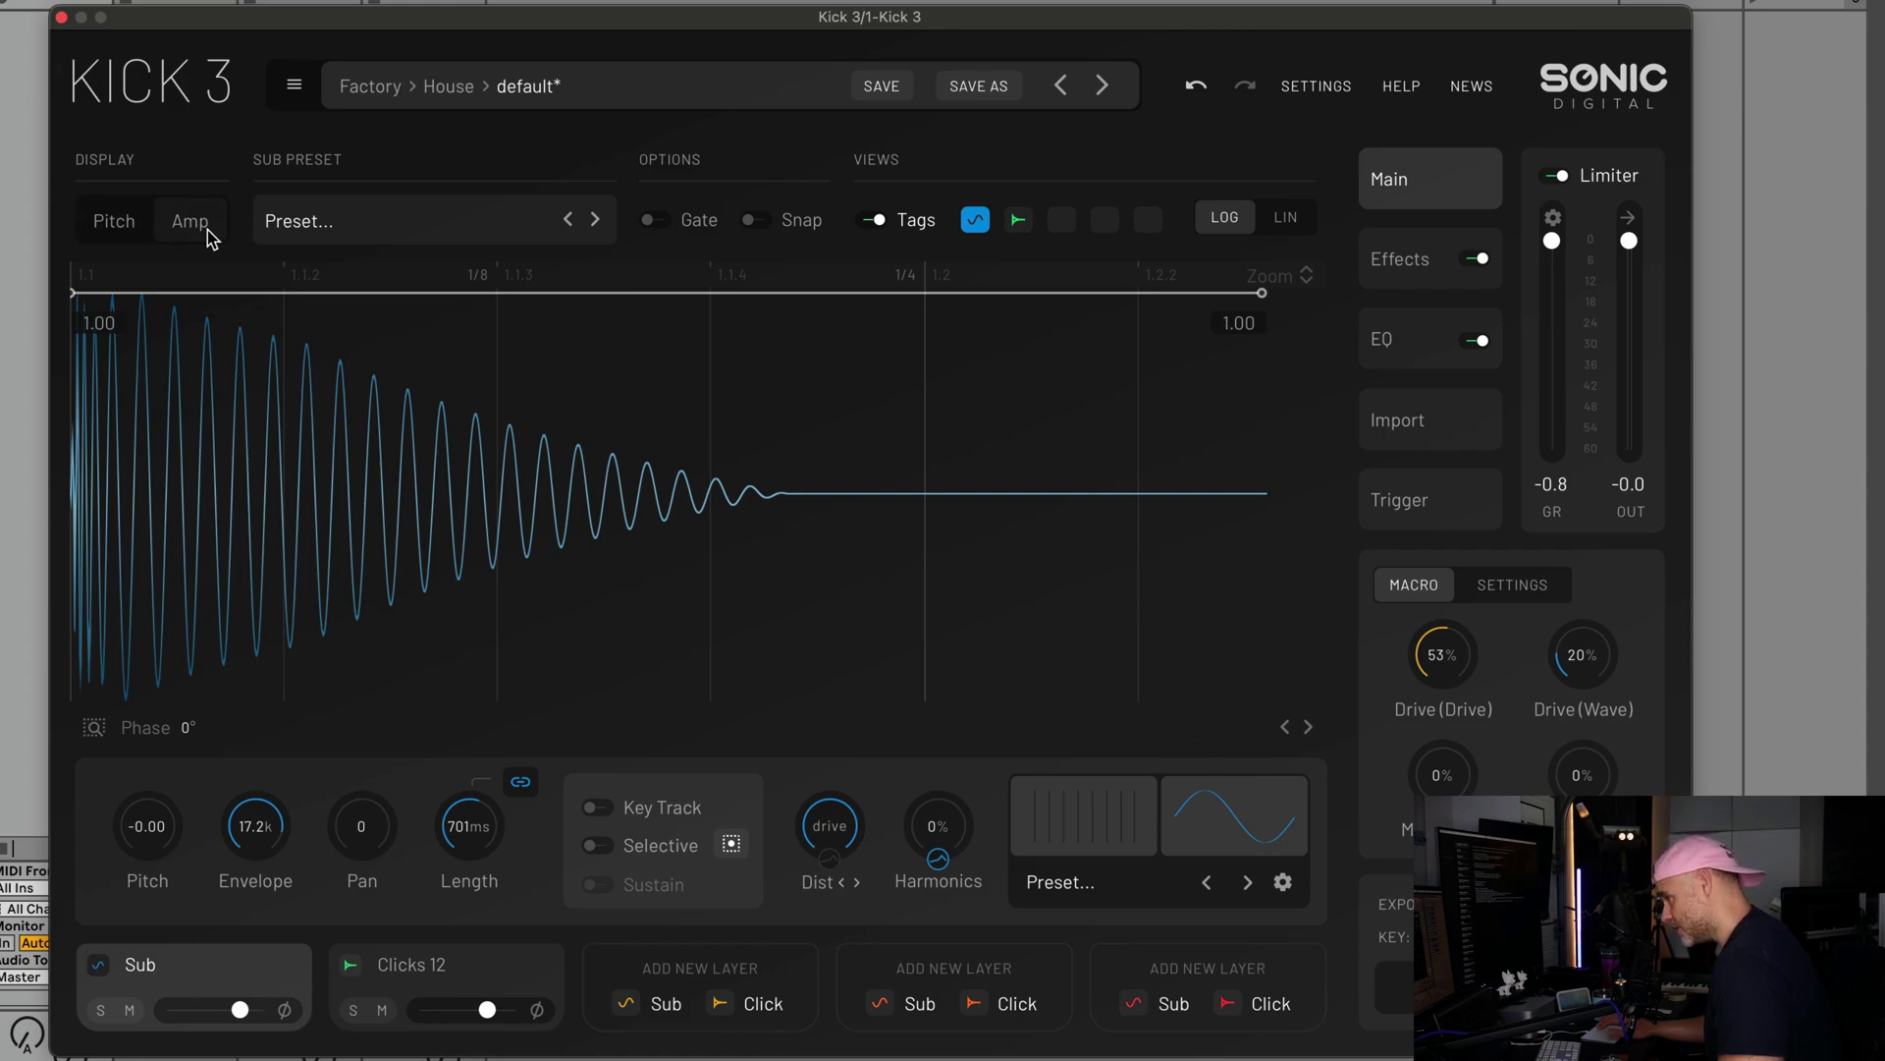
click(114, 220)
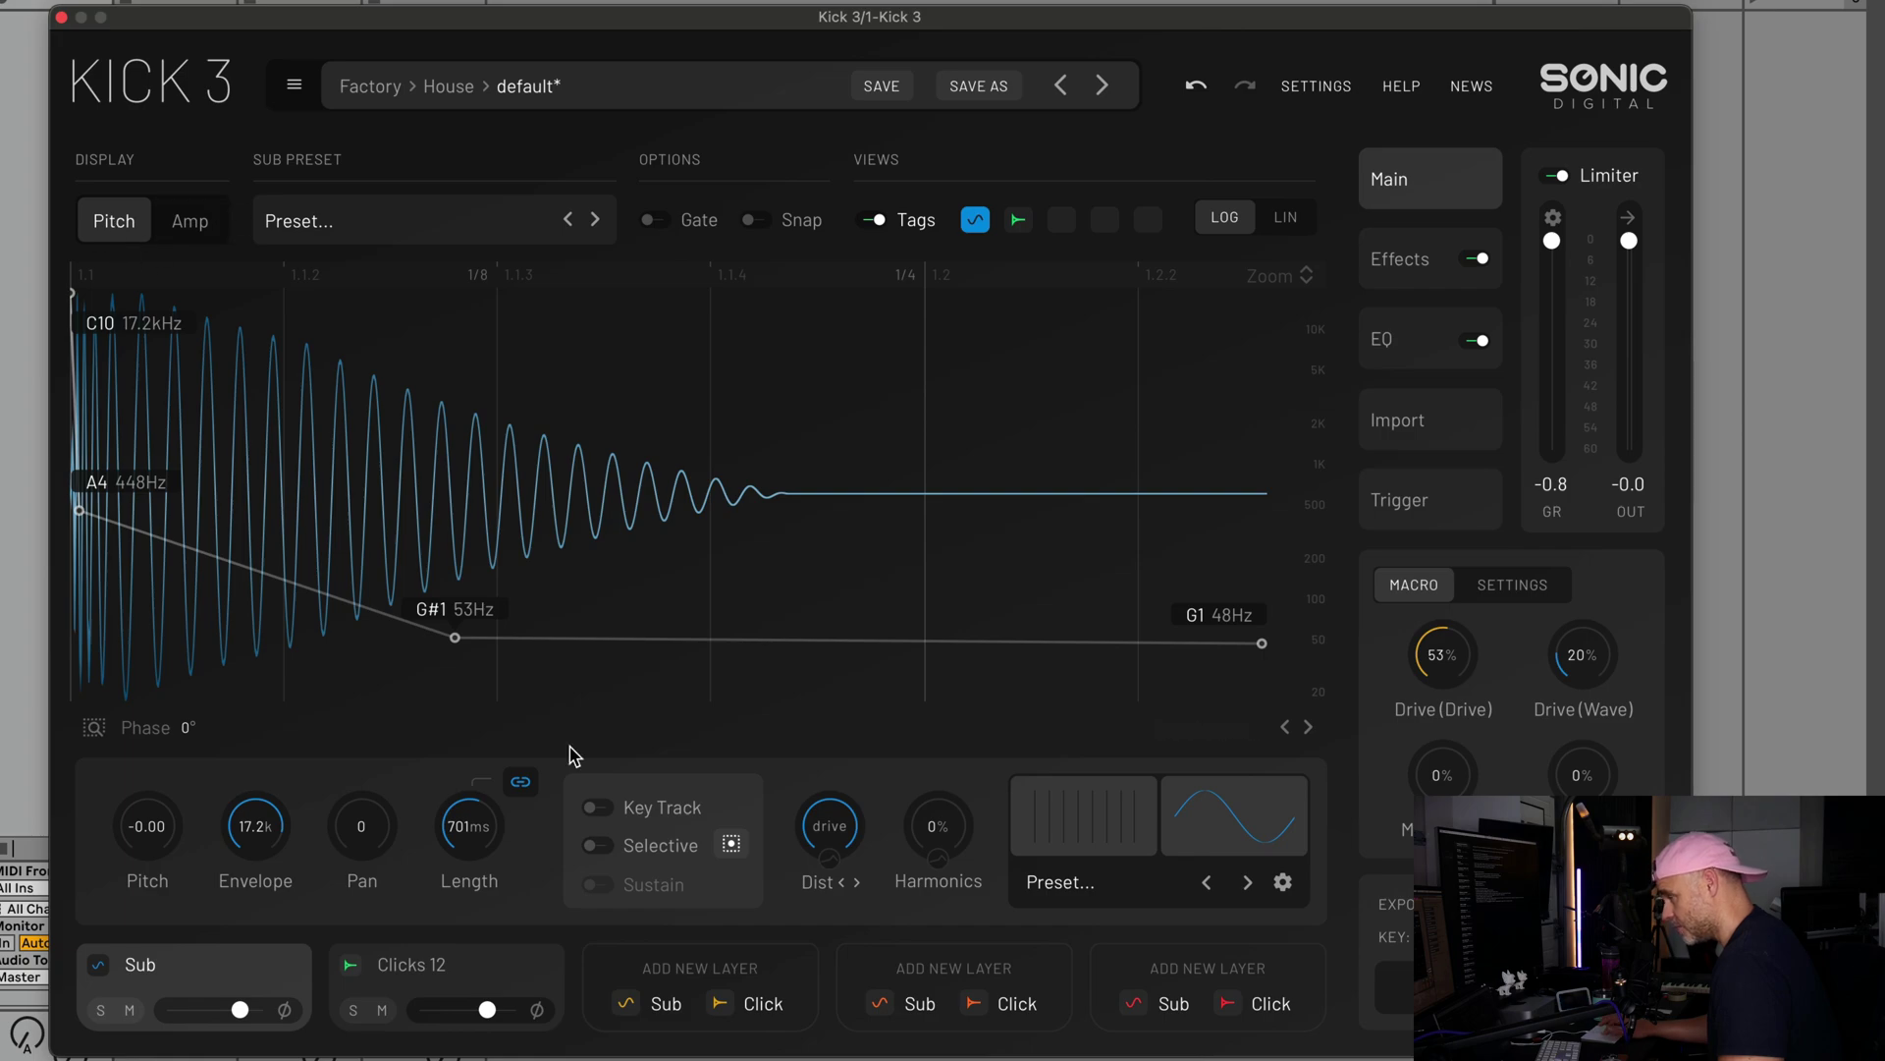
click(937, 865)
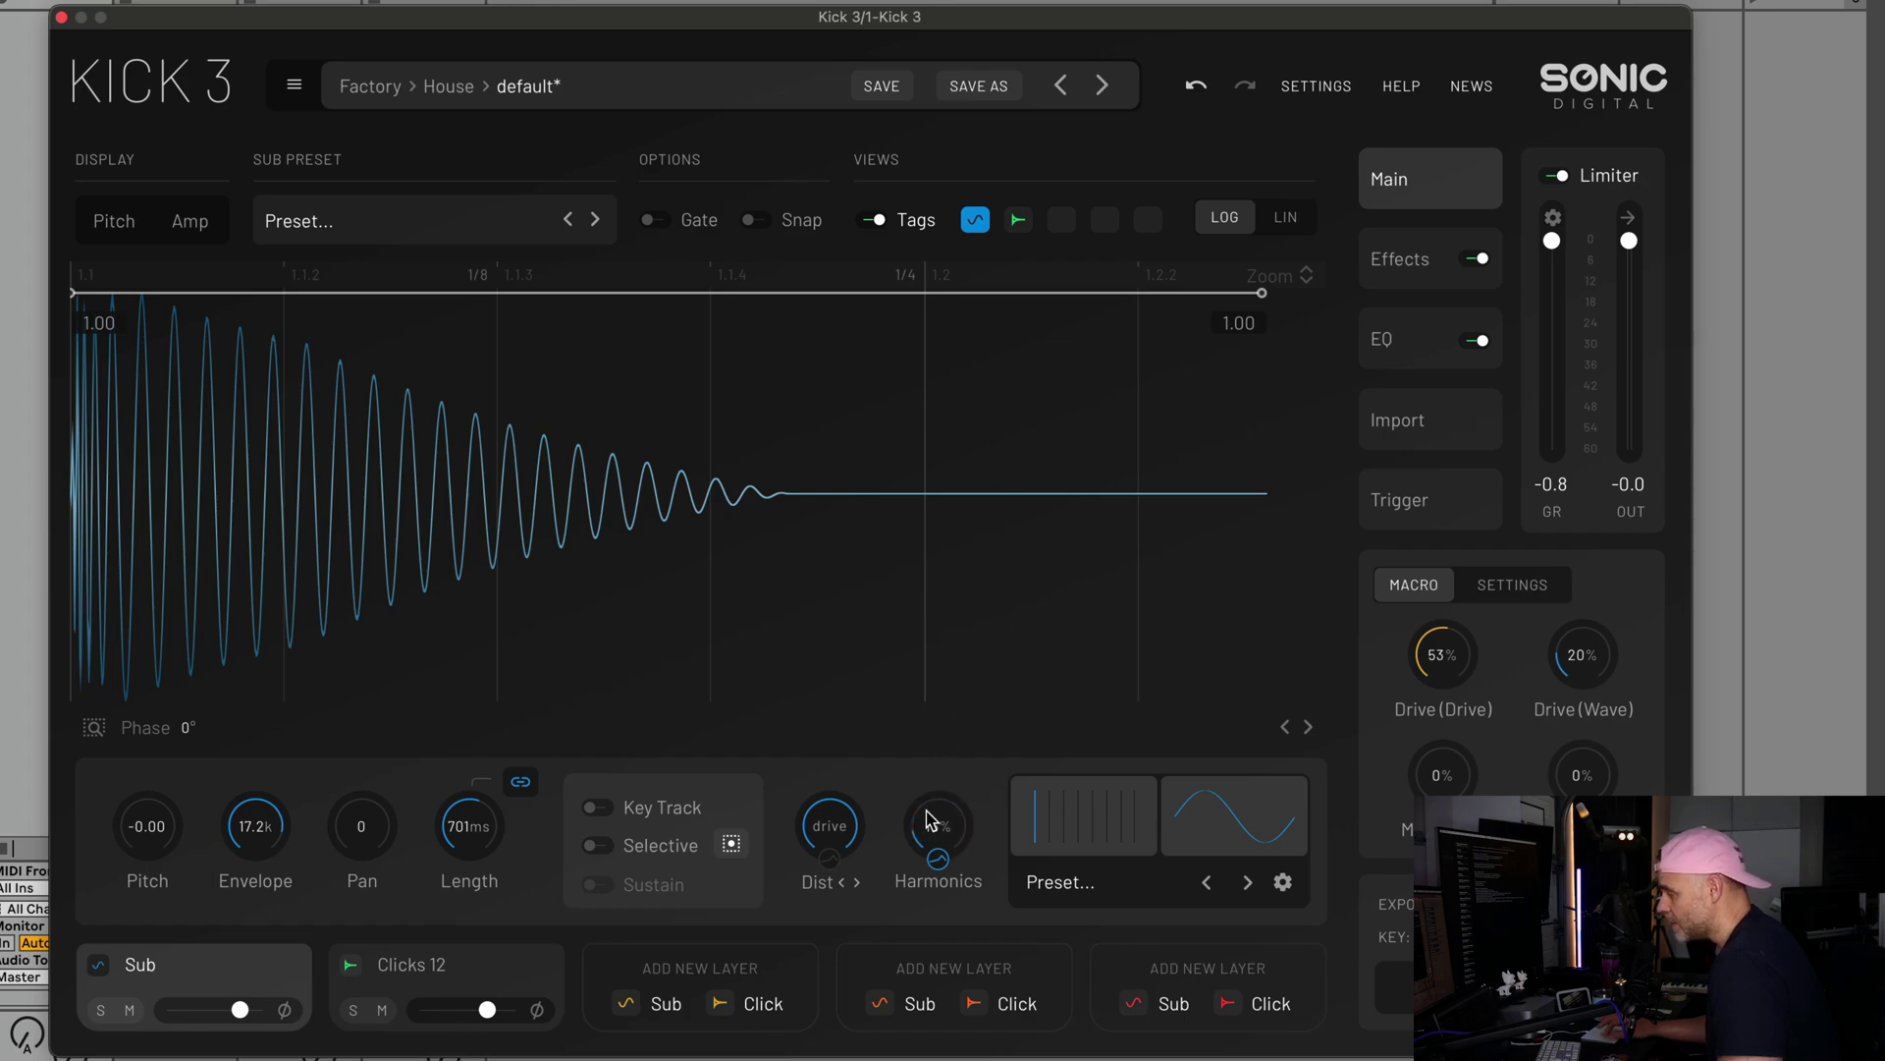
Set Harmonics to 100% with its envelope ramping from 0.00 up to 0.45.
mouse_move(1074, 821)
mouse_down()
mouse_move(1156, 845)
mouse_move(1058, 800)
mouse_up()
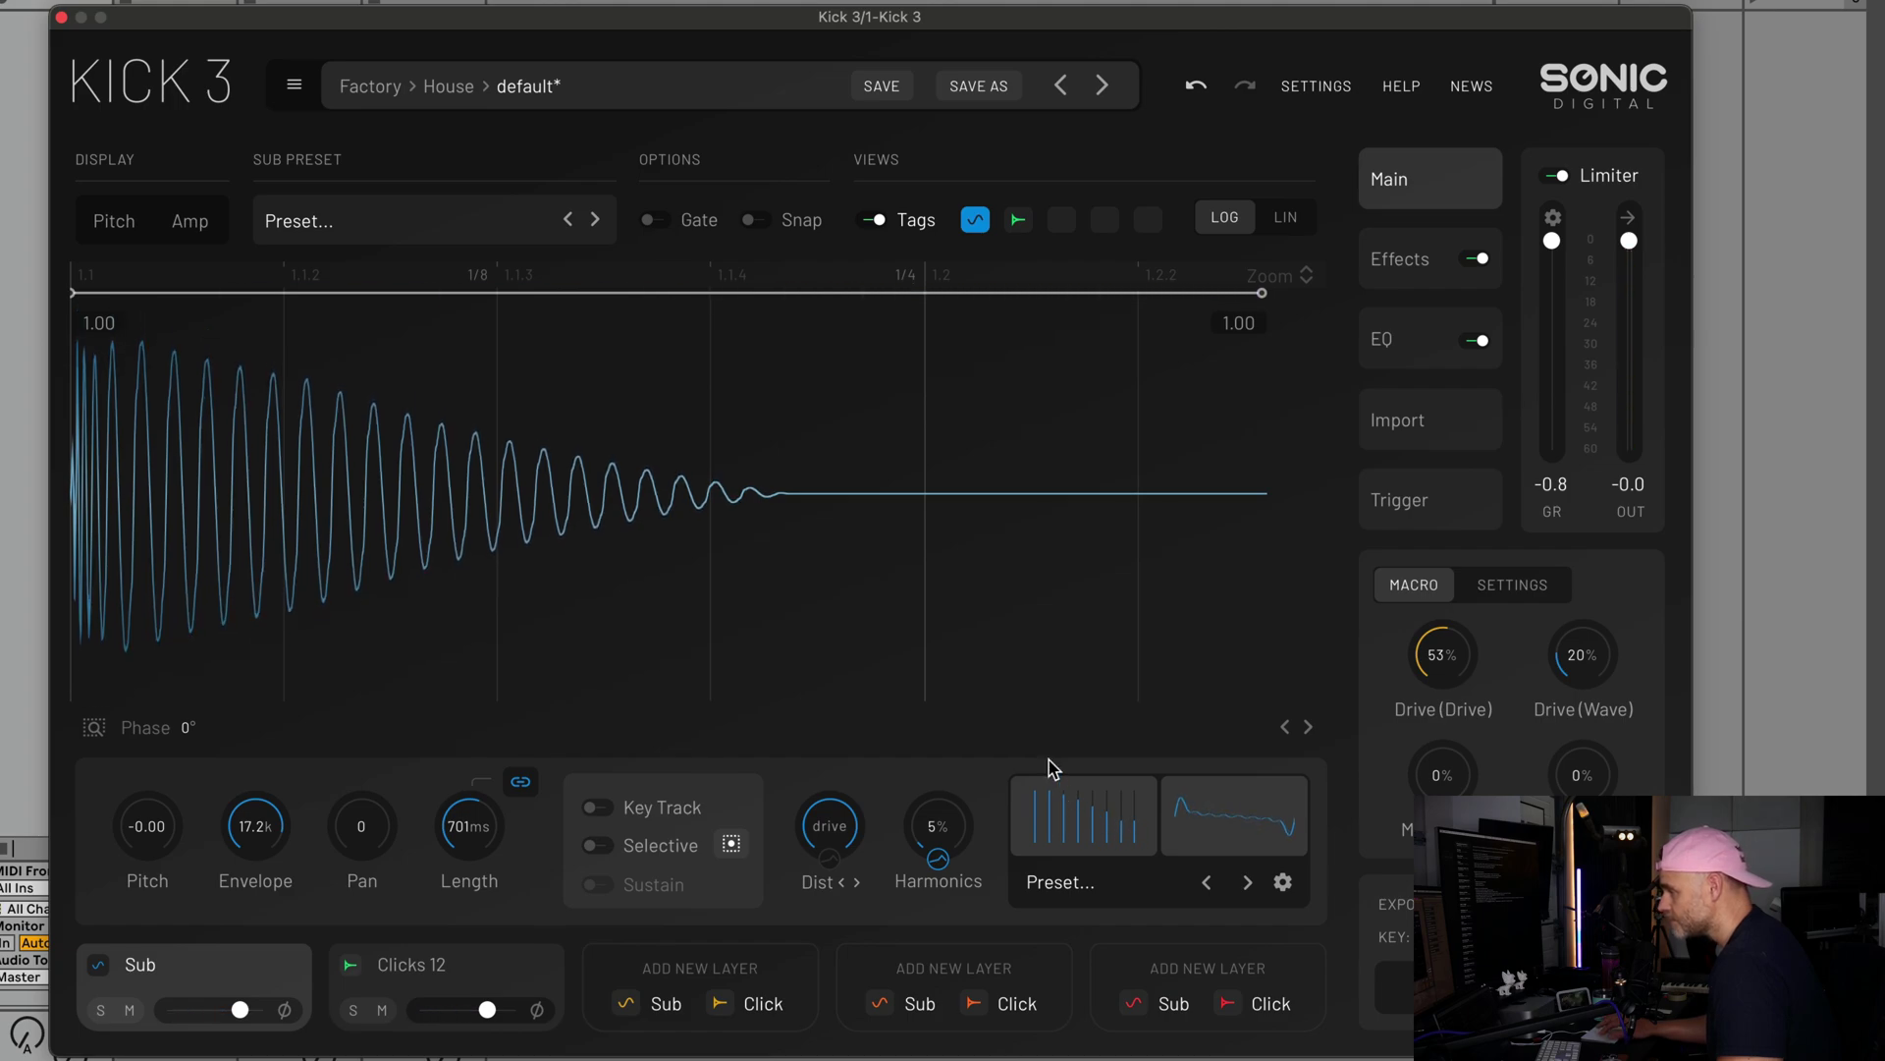
drag(960, 821, 986, 610)
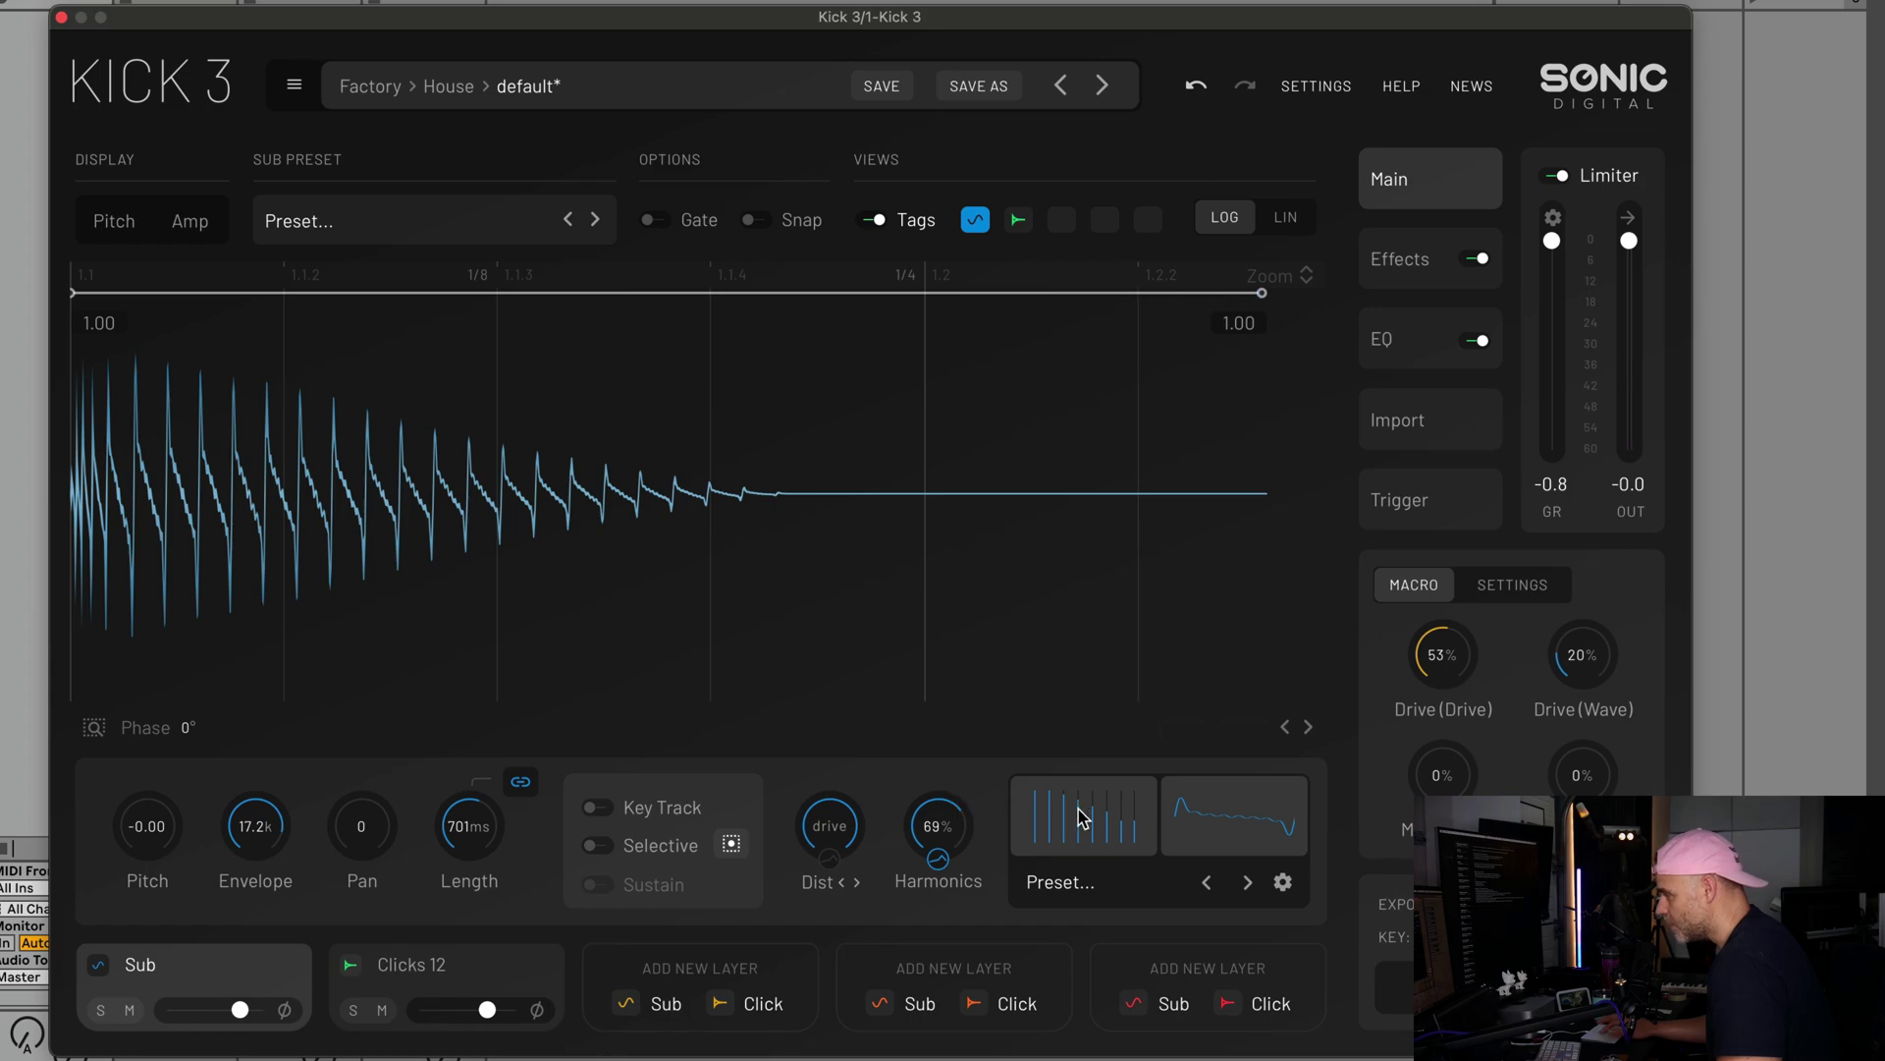
drag(958, 830, 950, 710)
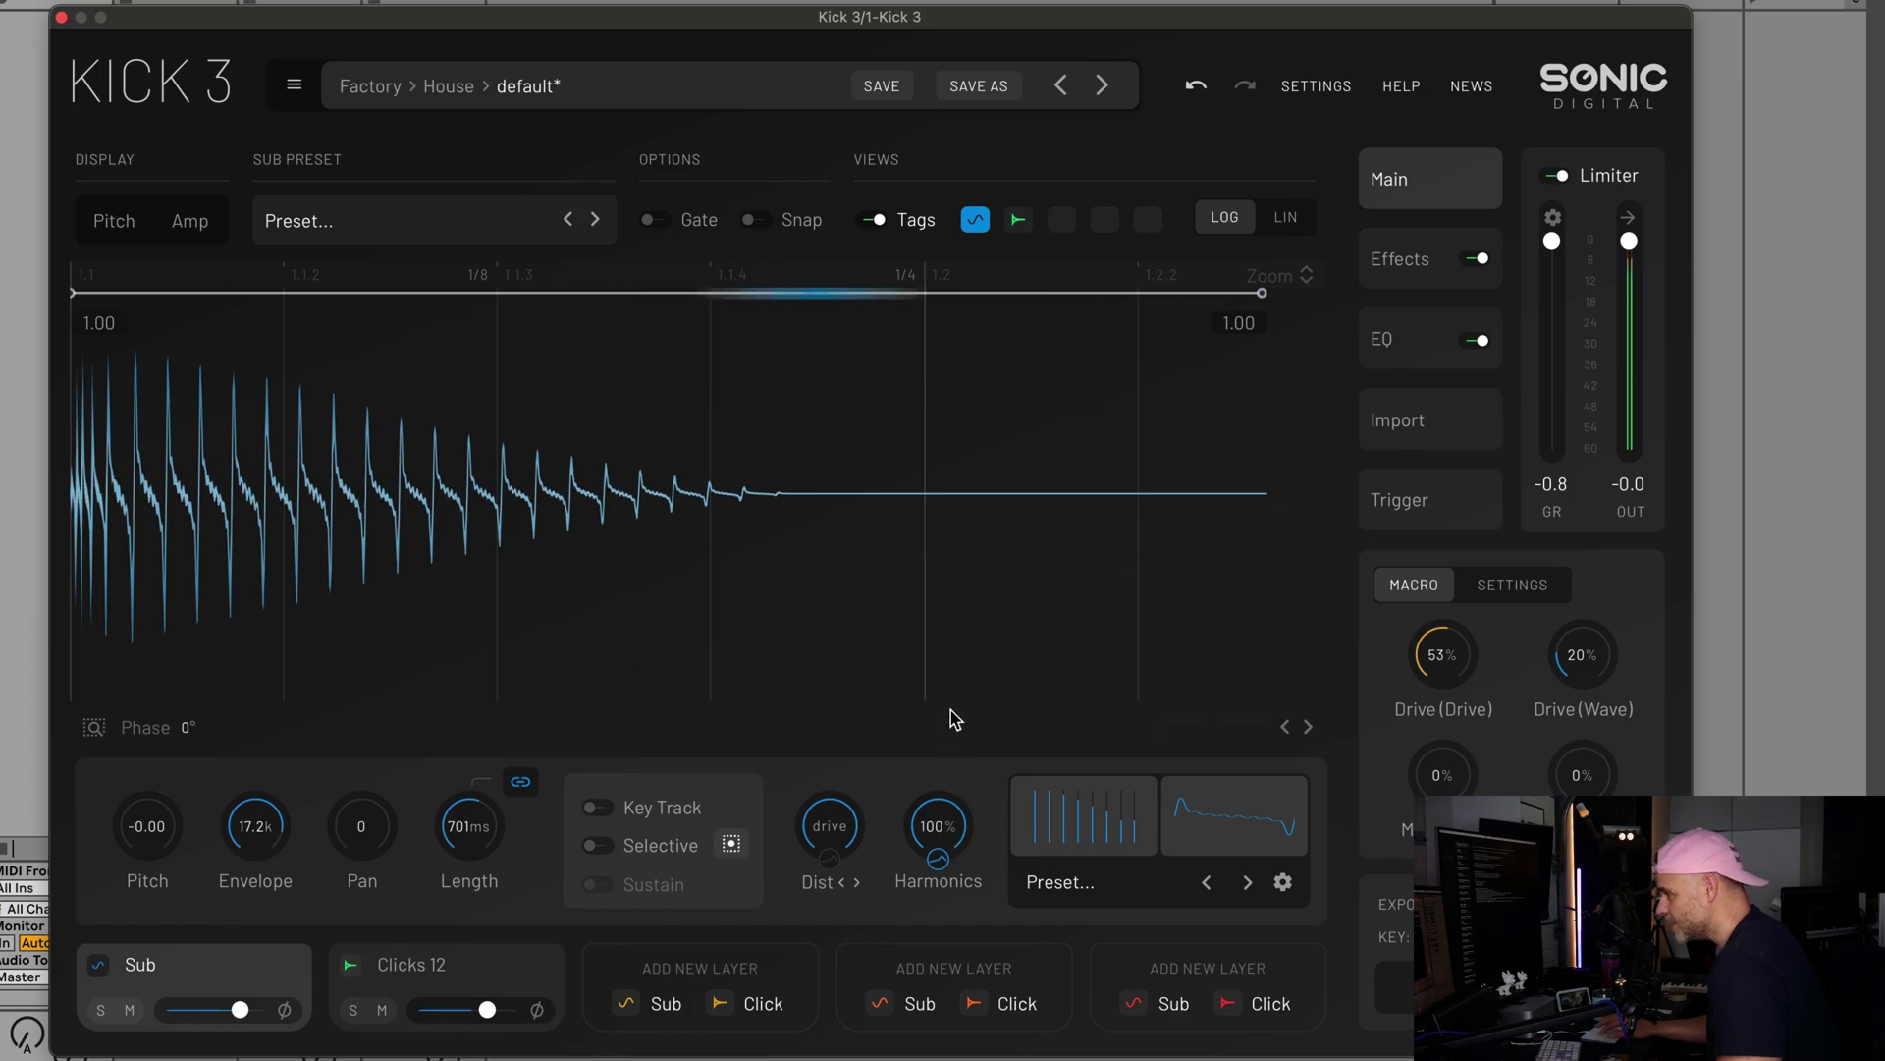
drag(949, 833, 923, 746)
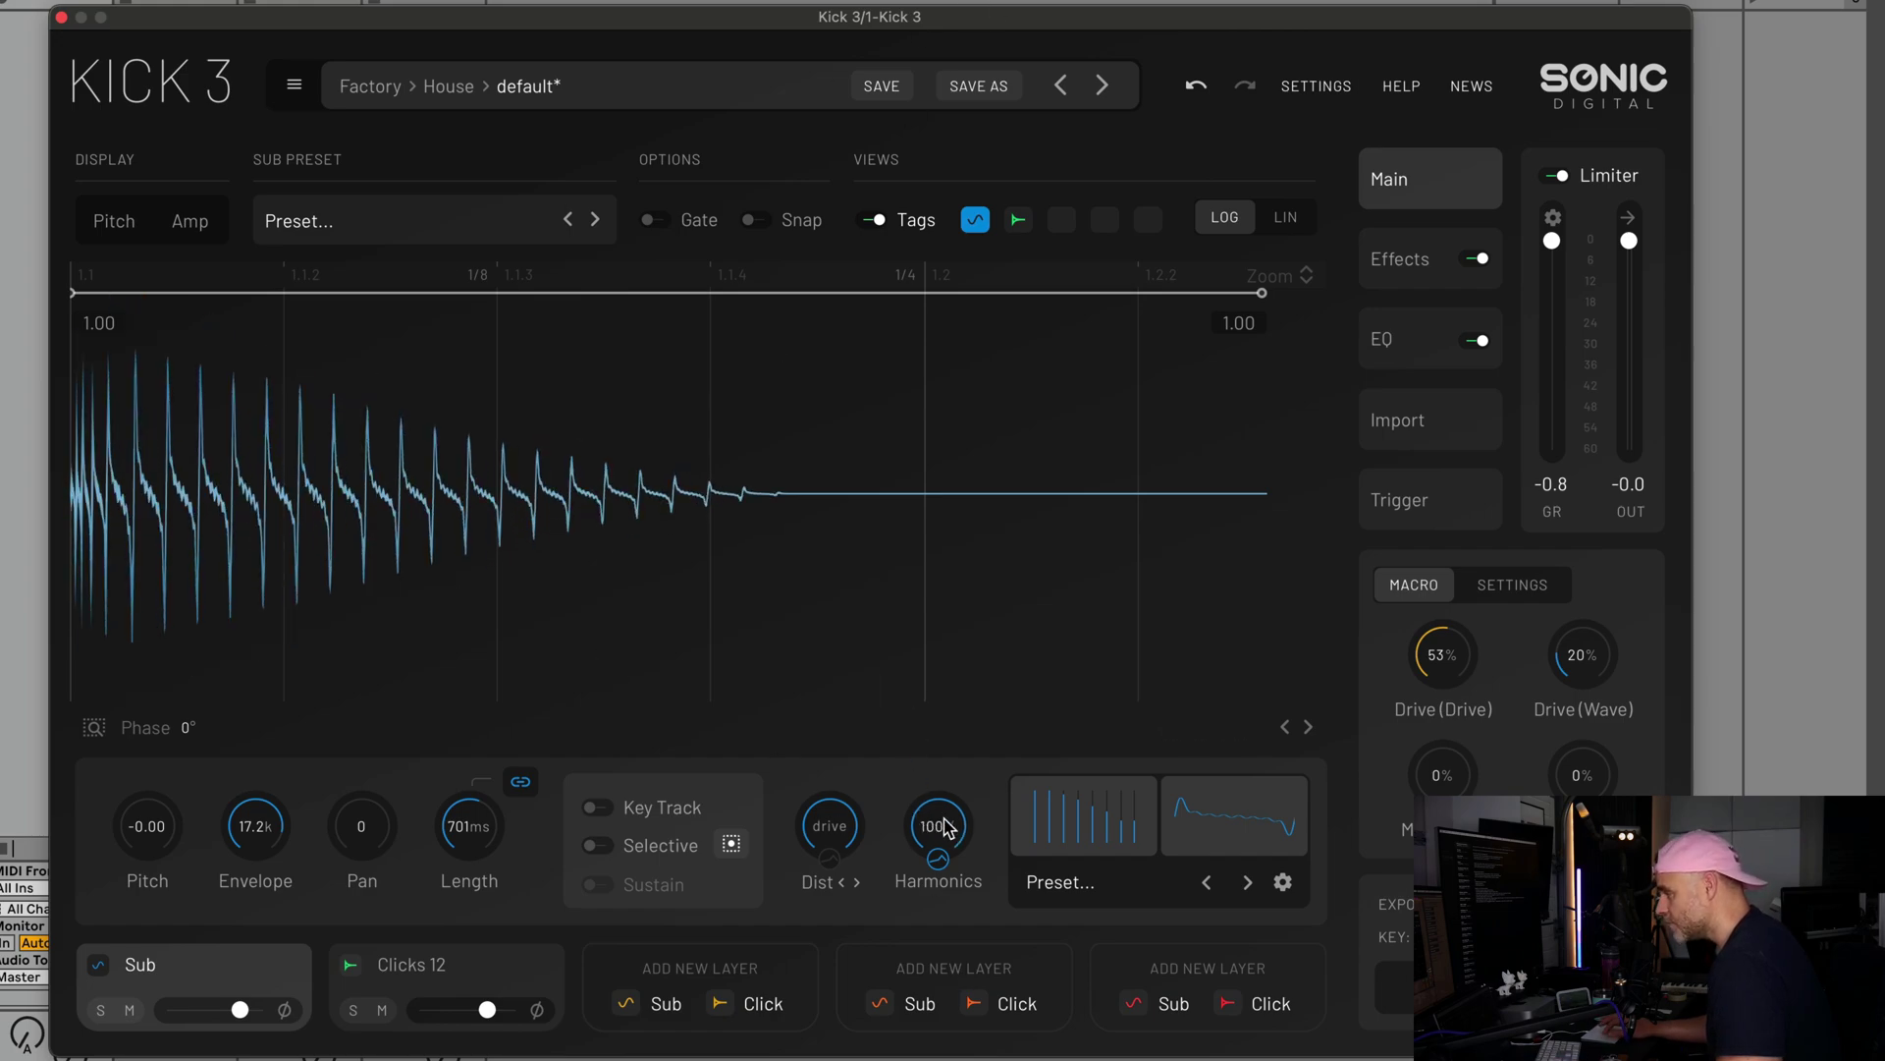
click(432, 320)
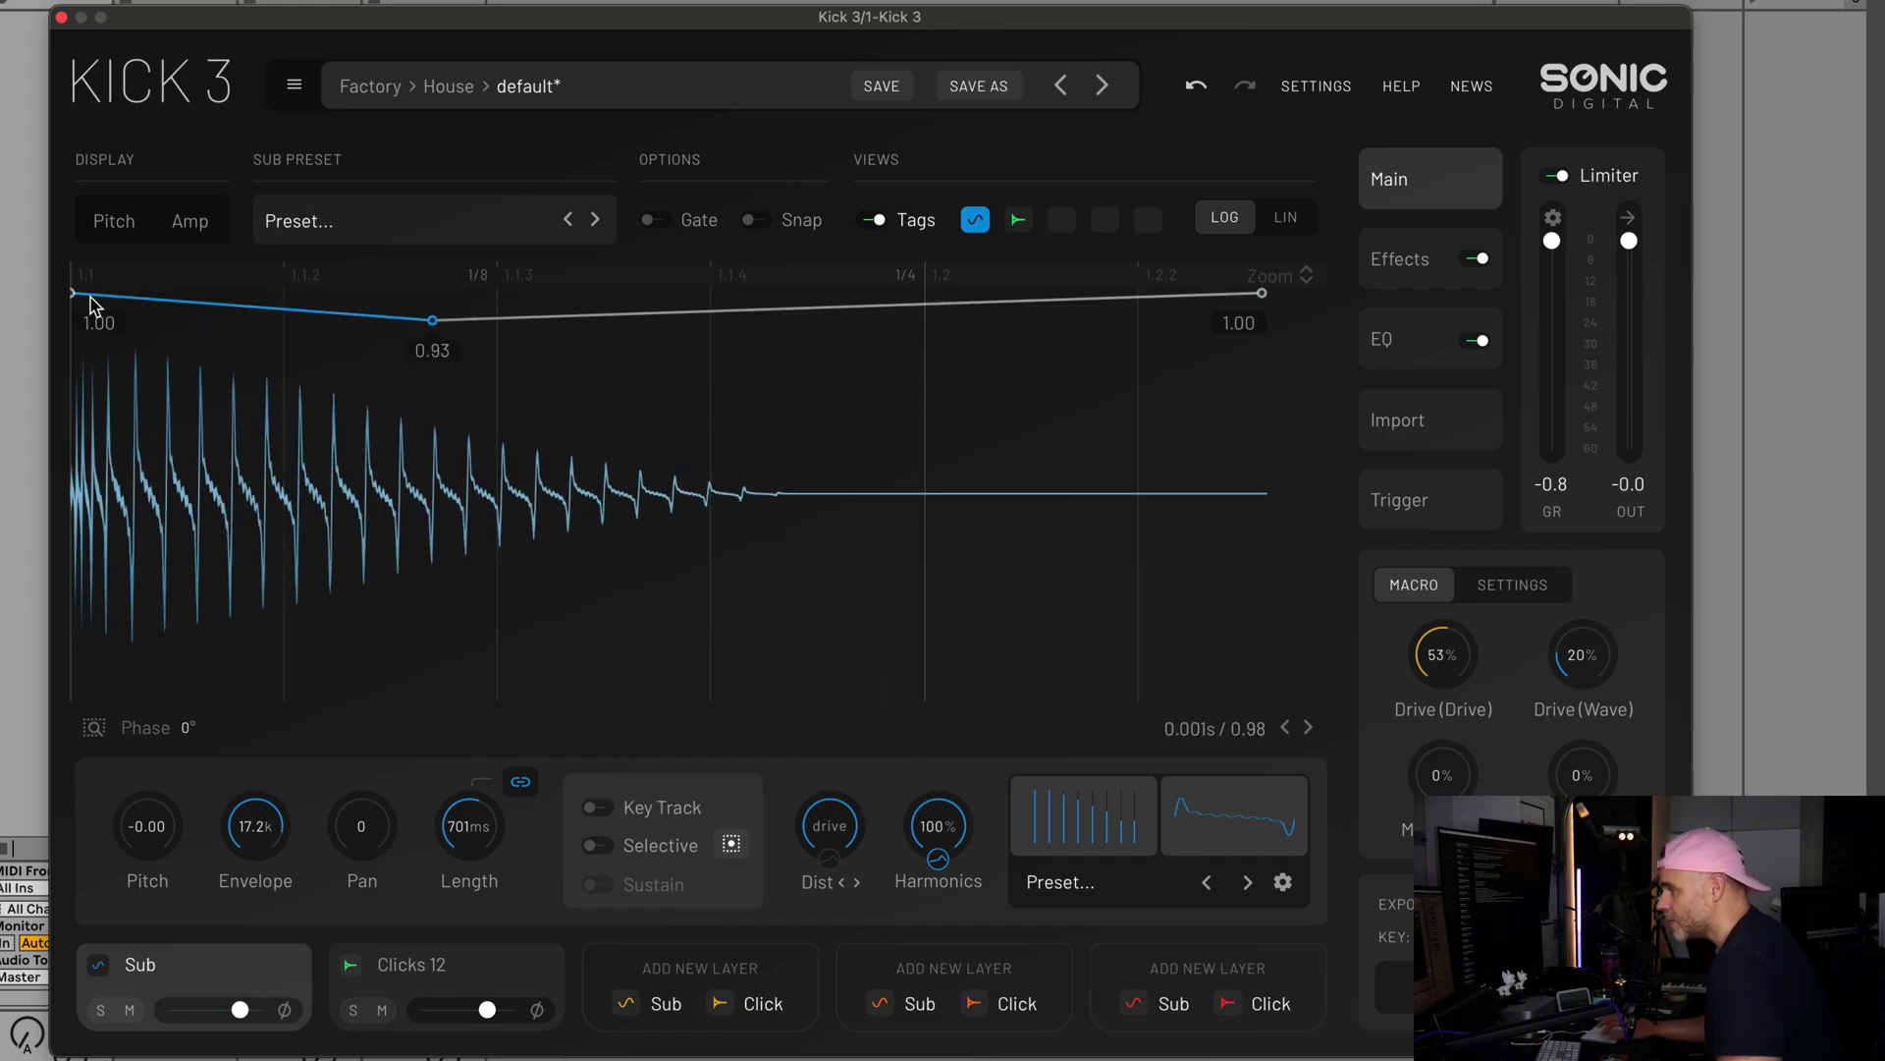
drag(75, 293, 73, 693)
drag(437, 324, 700, 874)
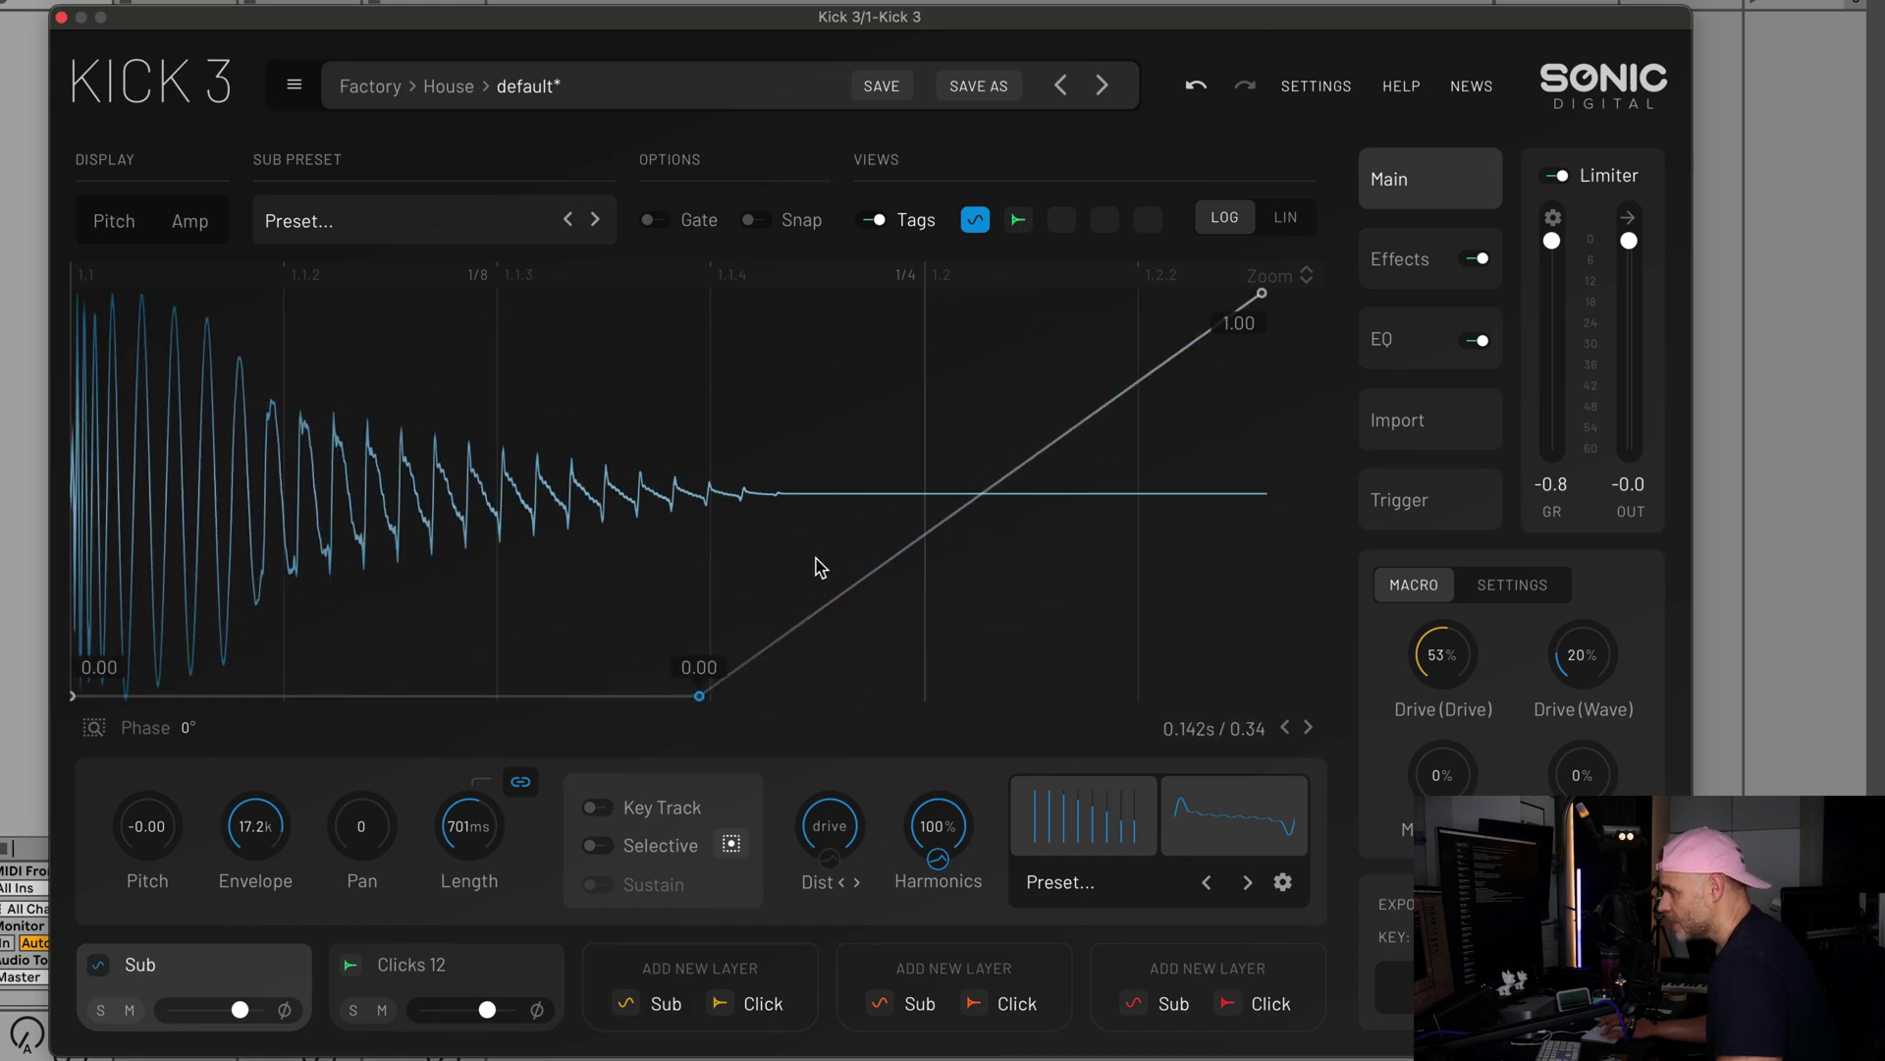
drag(1261, 318, 1262, 518)
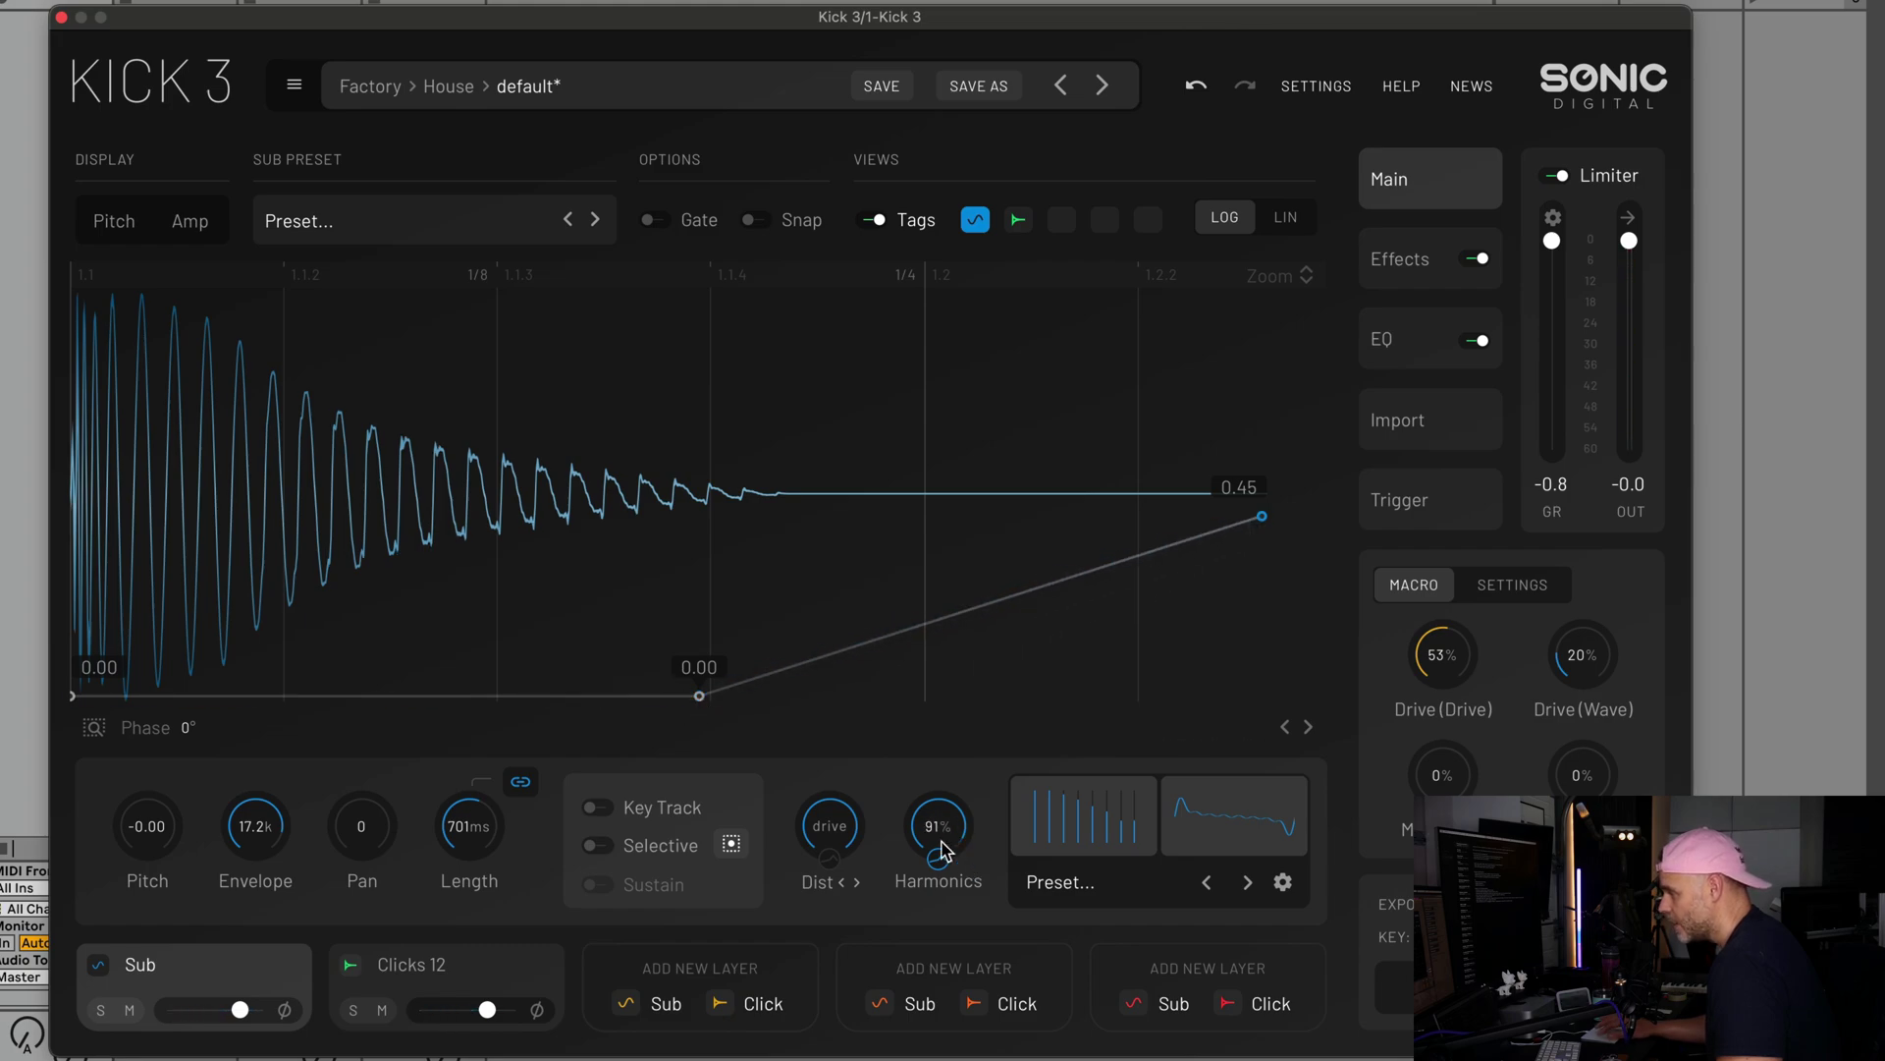
Keep Harmonics at 100% and raise the drive envelope's middle point to 0.29.
drag(943, 845, 939, 1055)
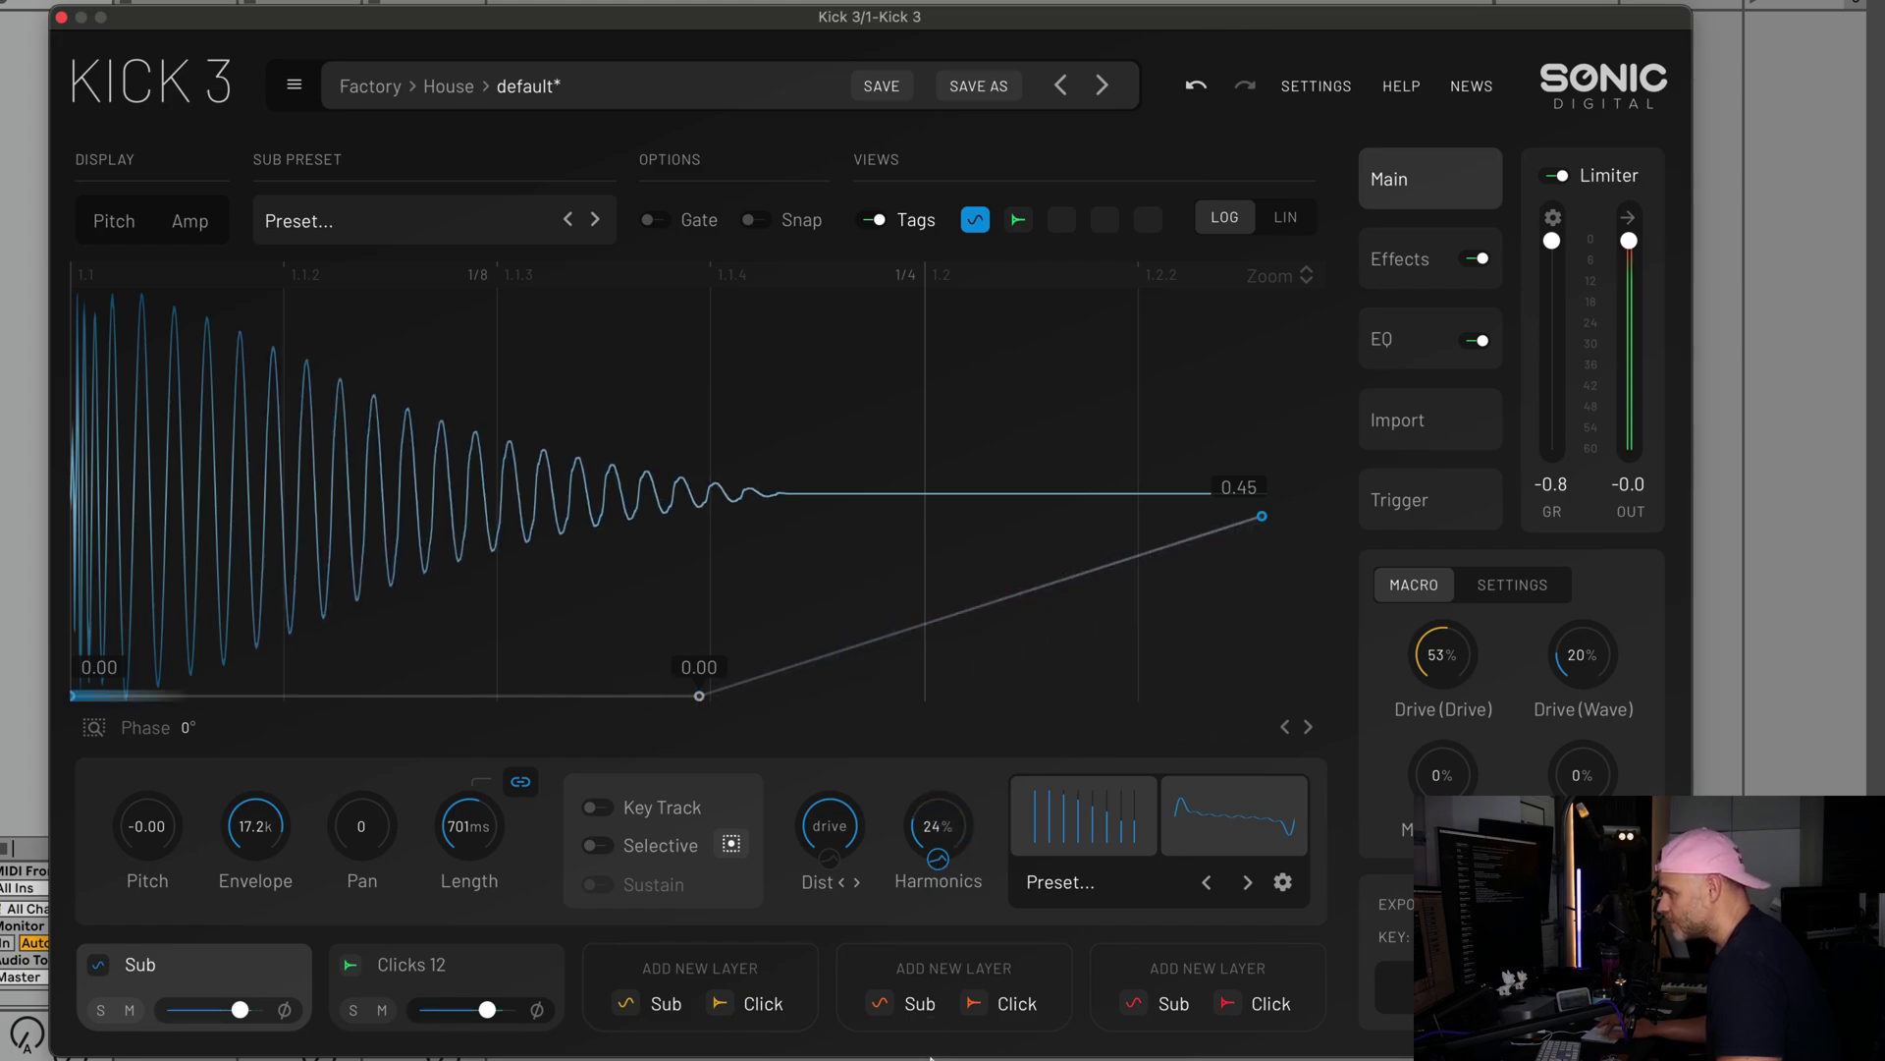
drag(917, 888, 976, 762)
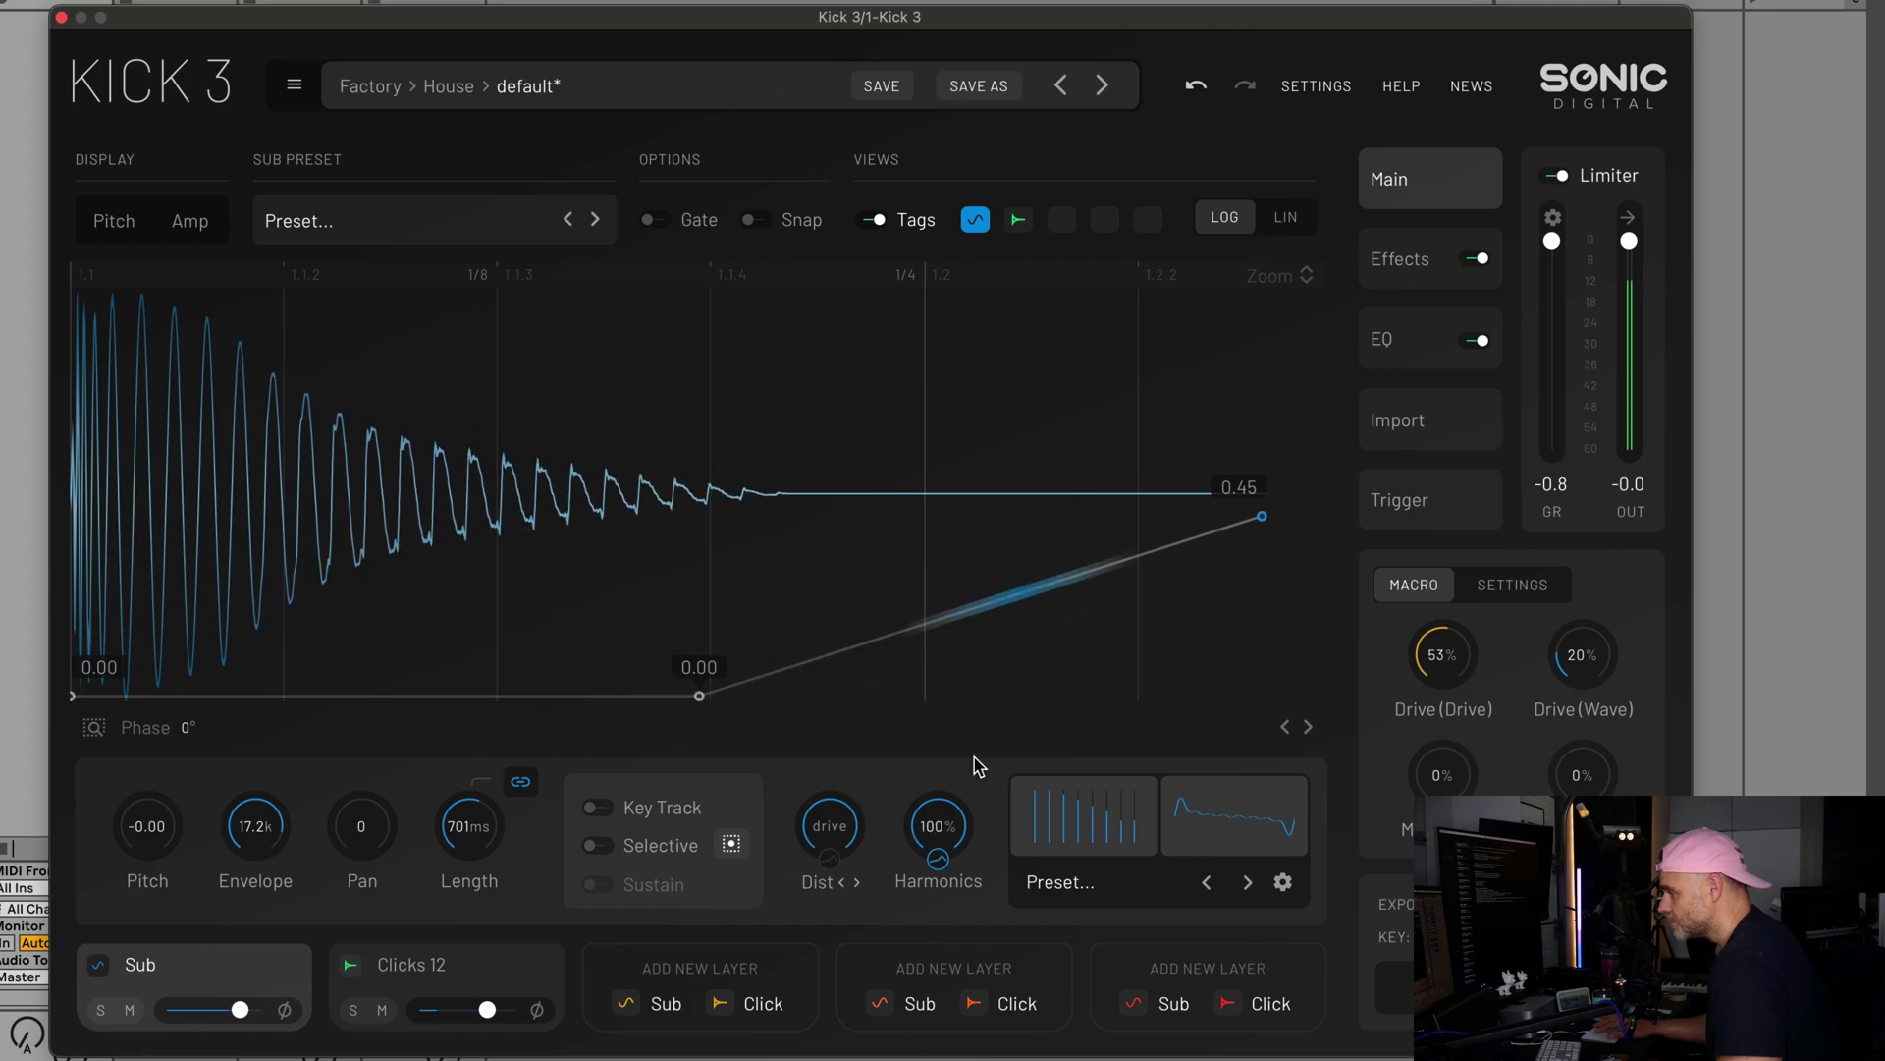
click(830, 857)
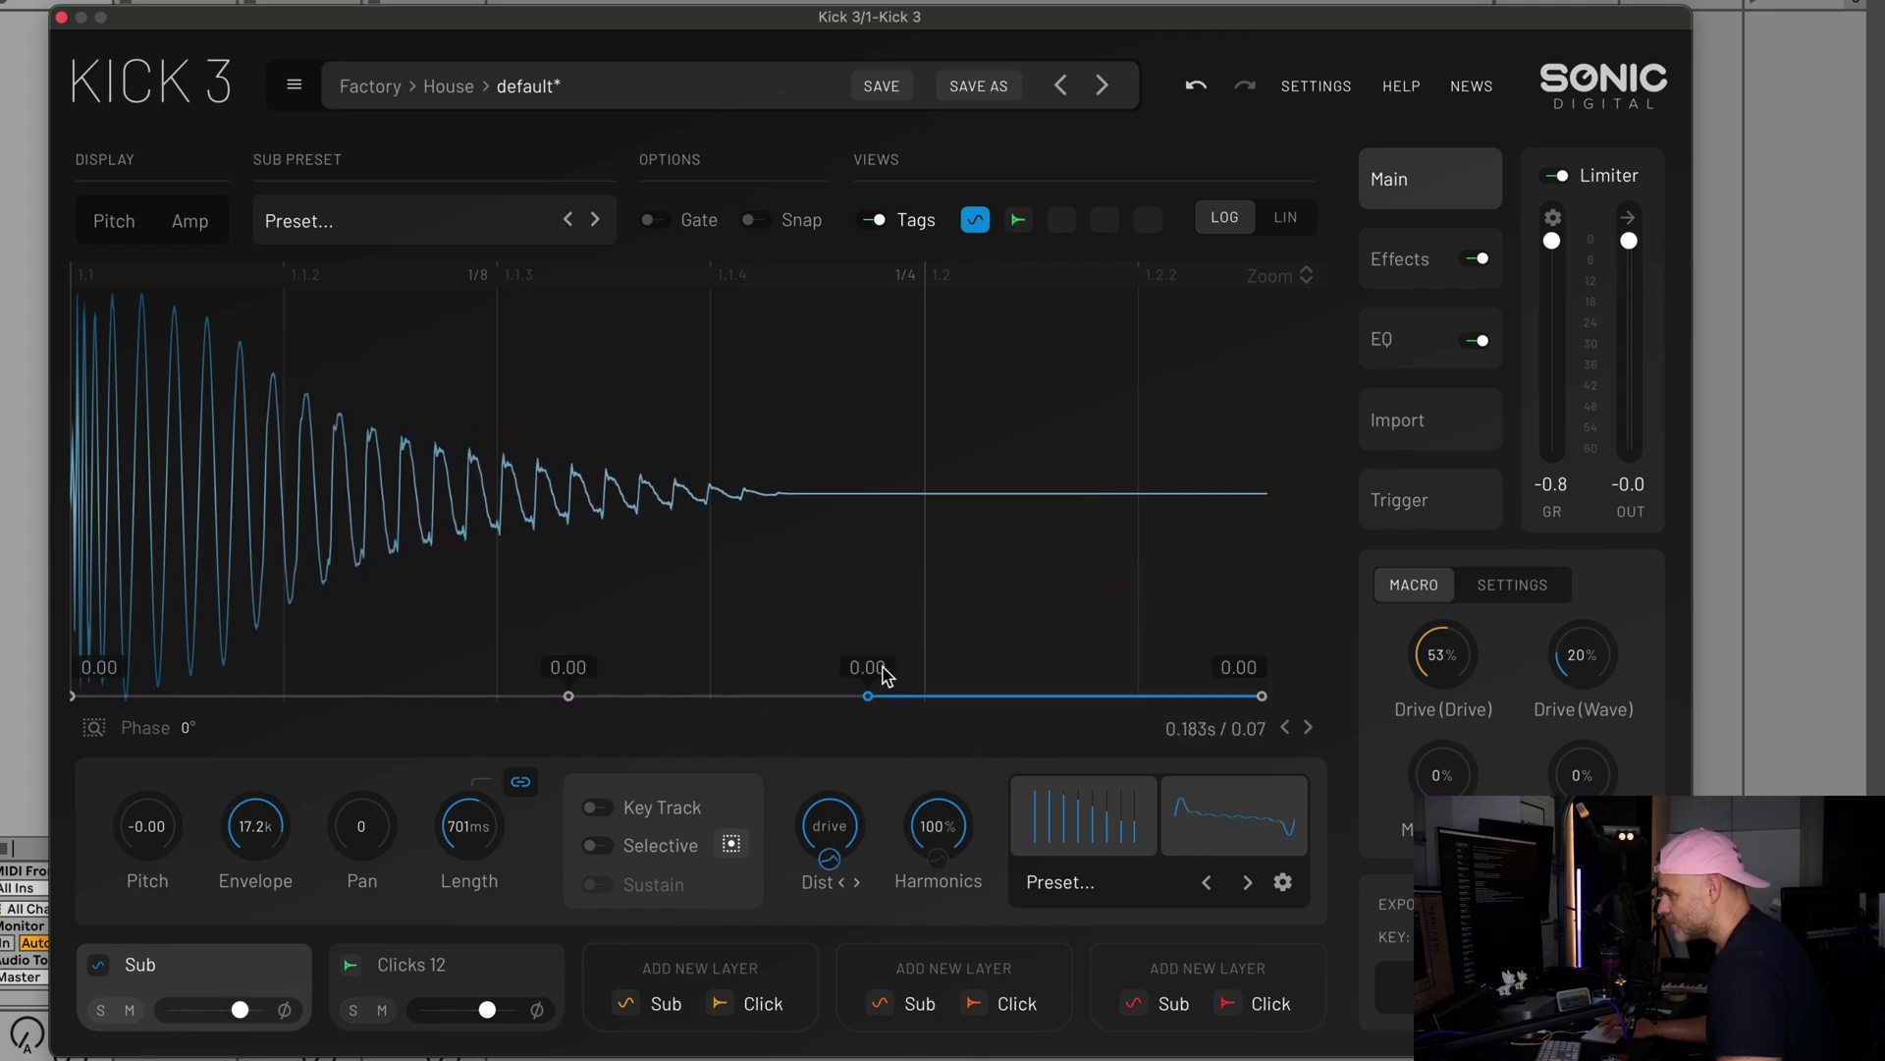
drag(863, 695, 964, 577)
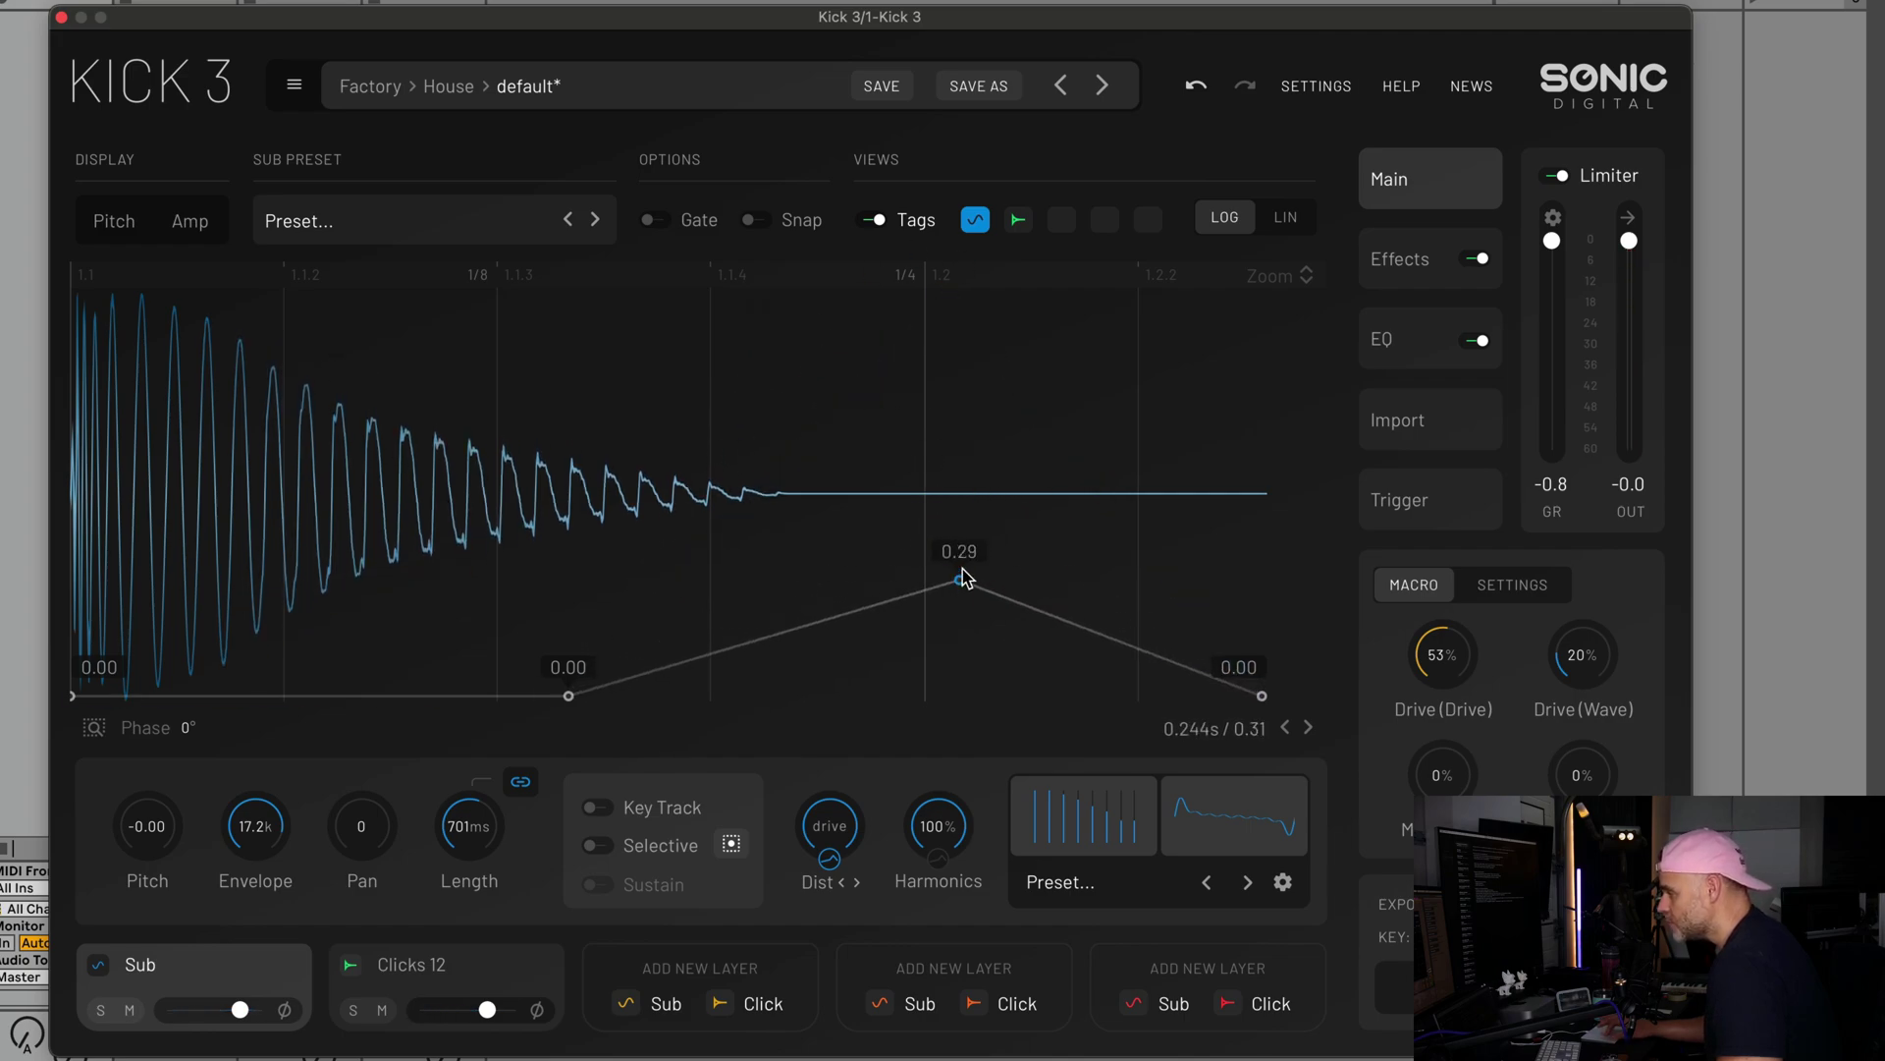
Select the Clicks 12 layer, zoom its waveform to fill the graph, and try PreDelay.
click(108, 218)
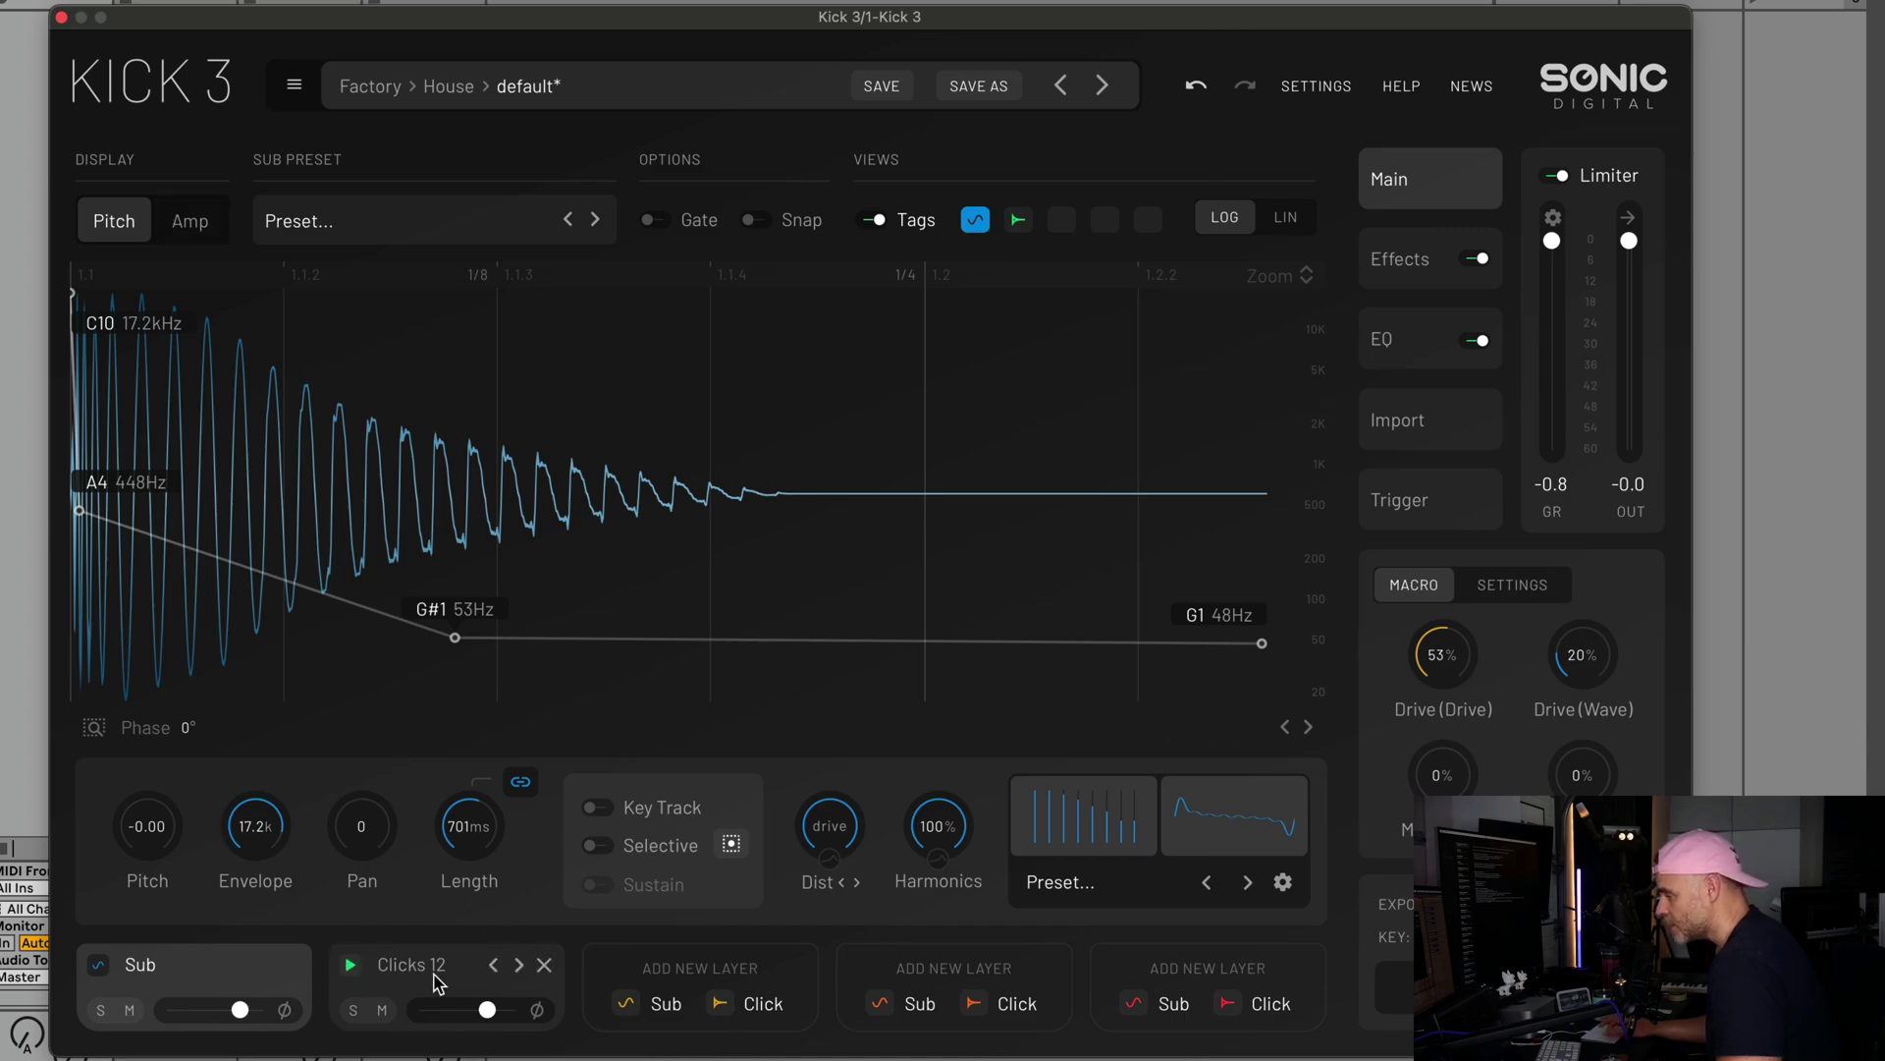
click(408, 967)
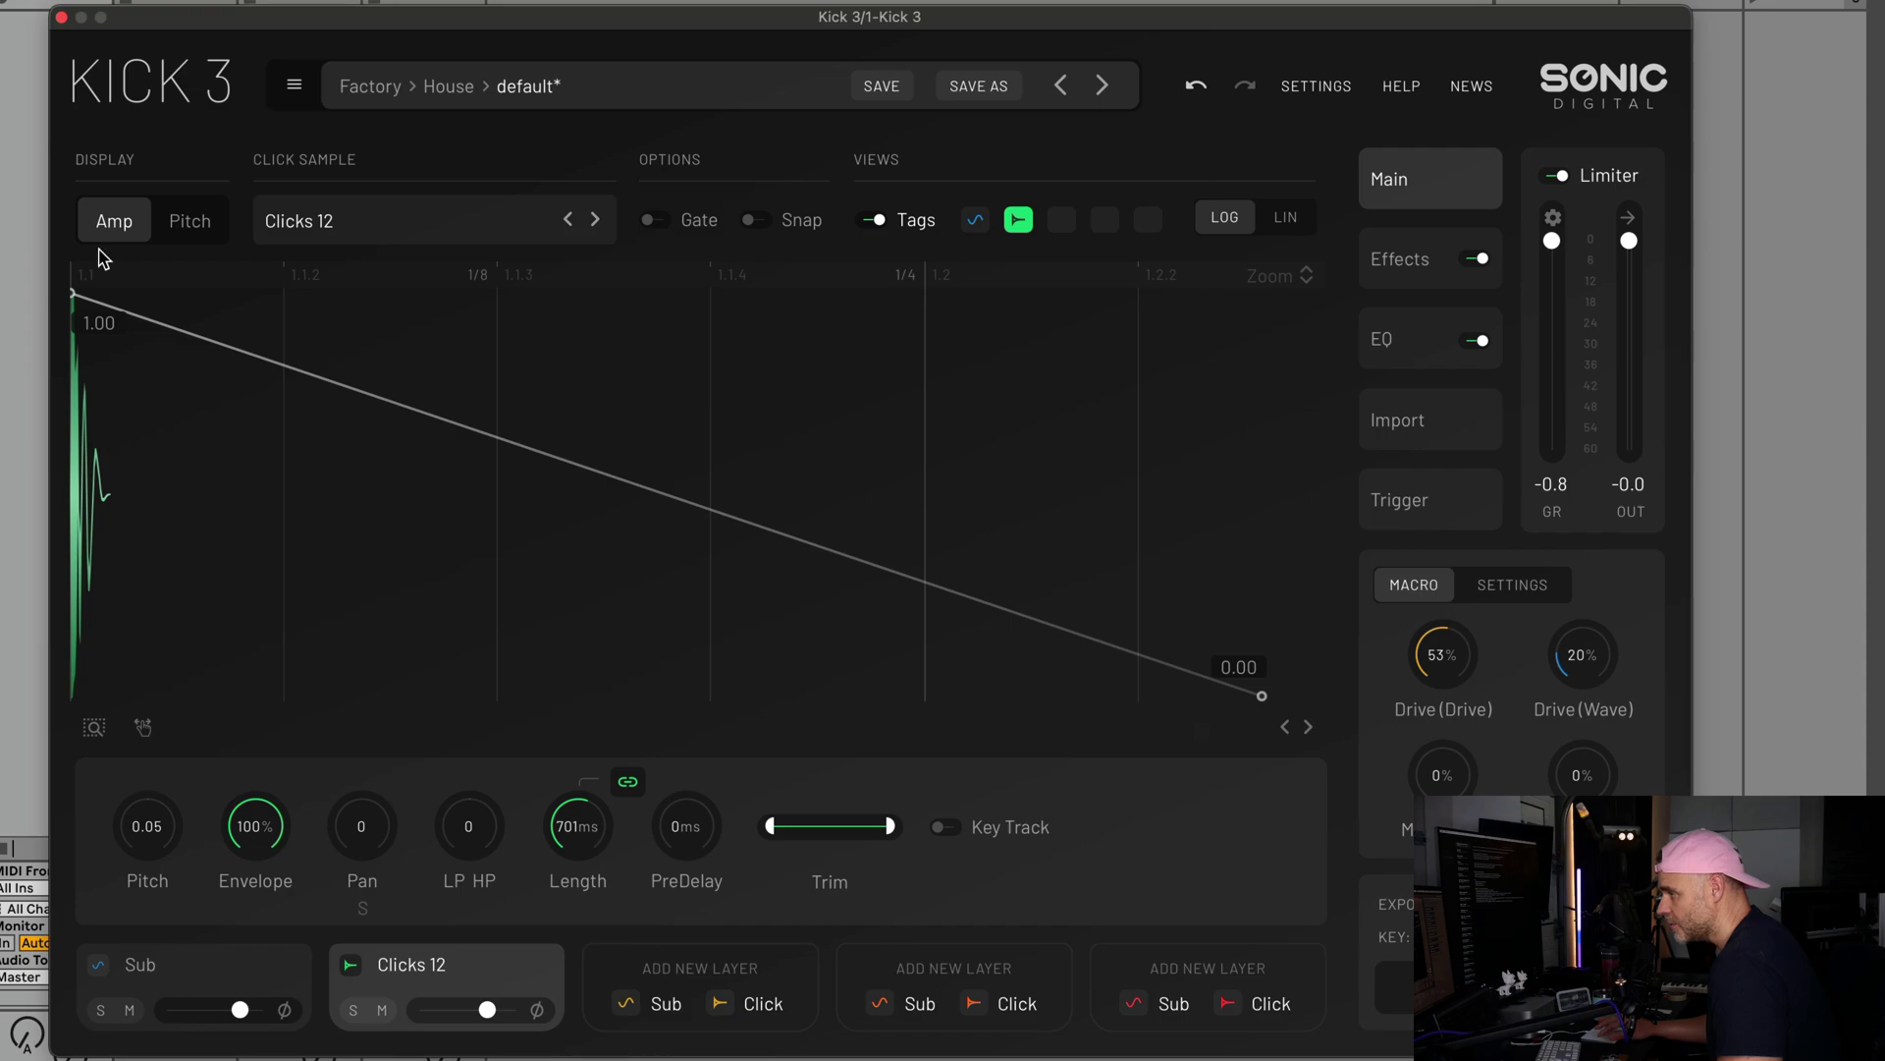
scroll(91, 282, up, 3)
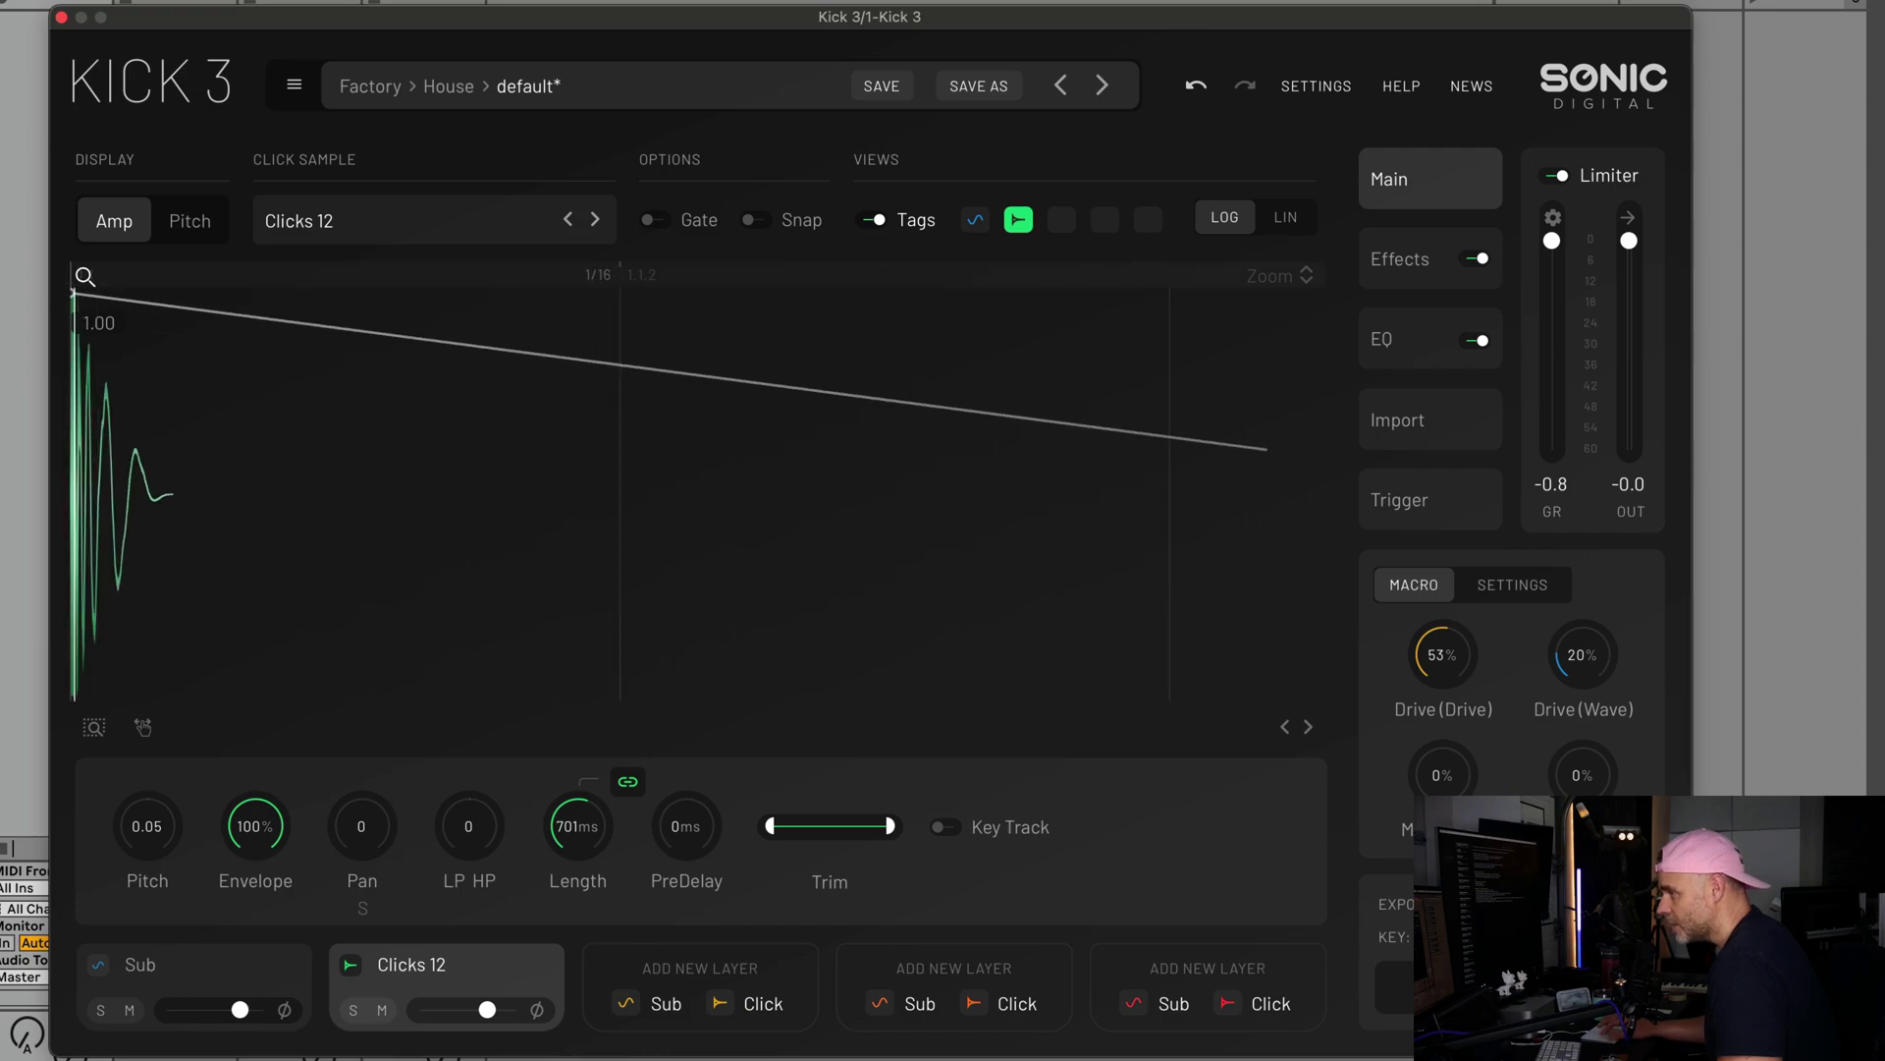
scroll(86, 276, up, 3)
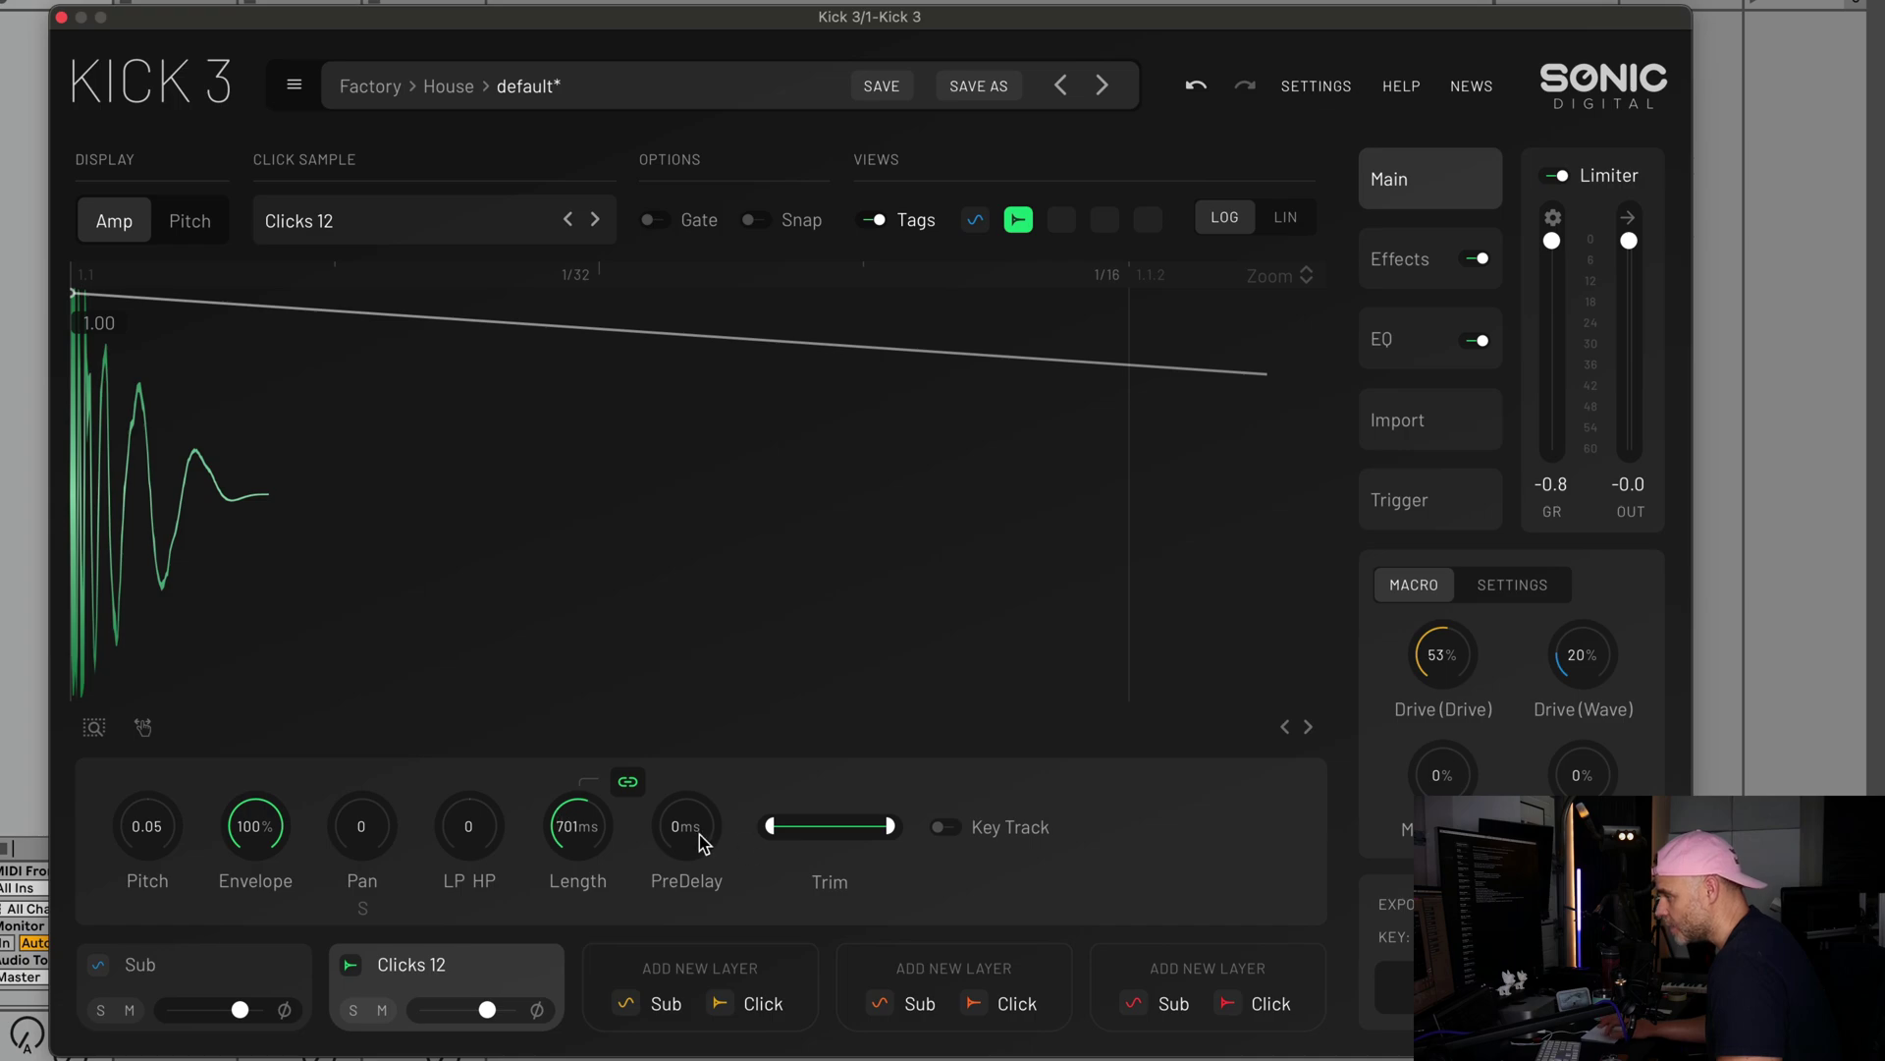
drag(701, 841, 701, 825)
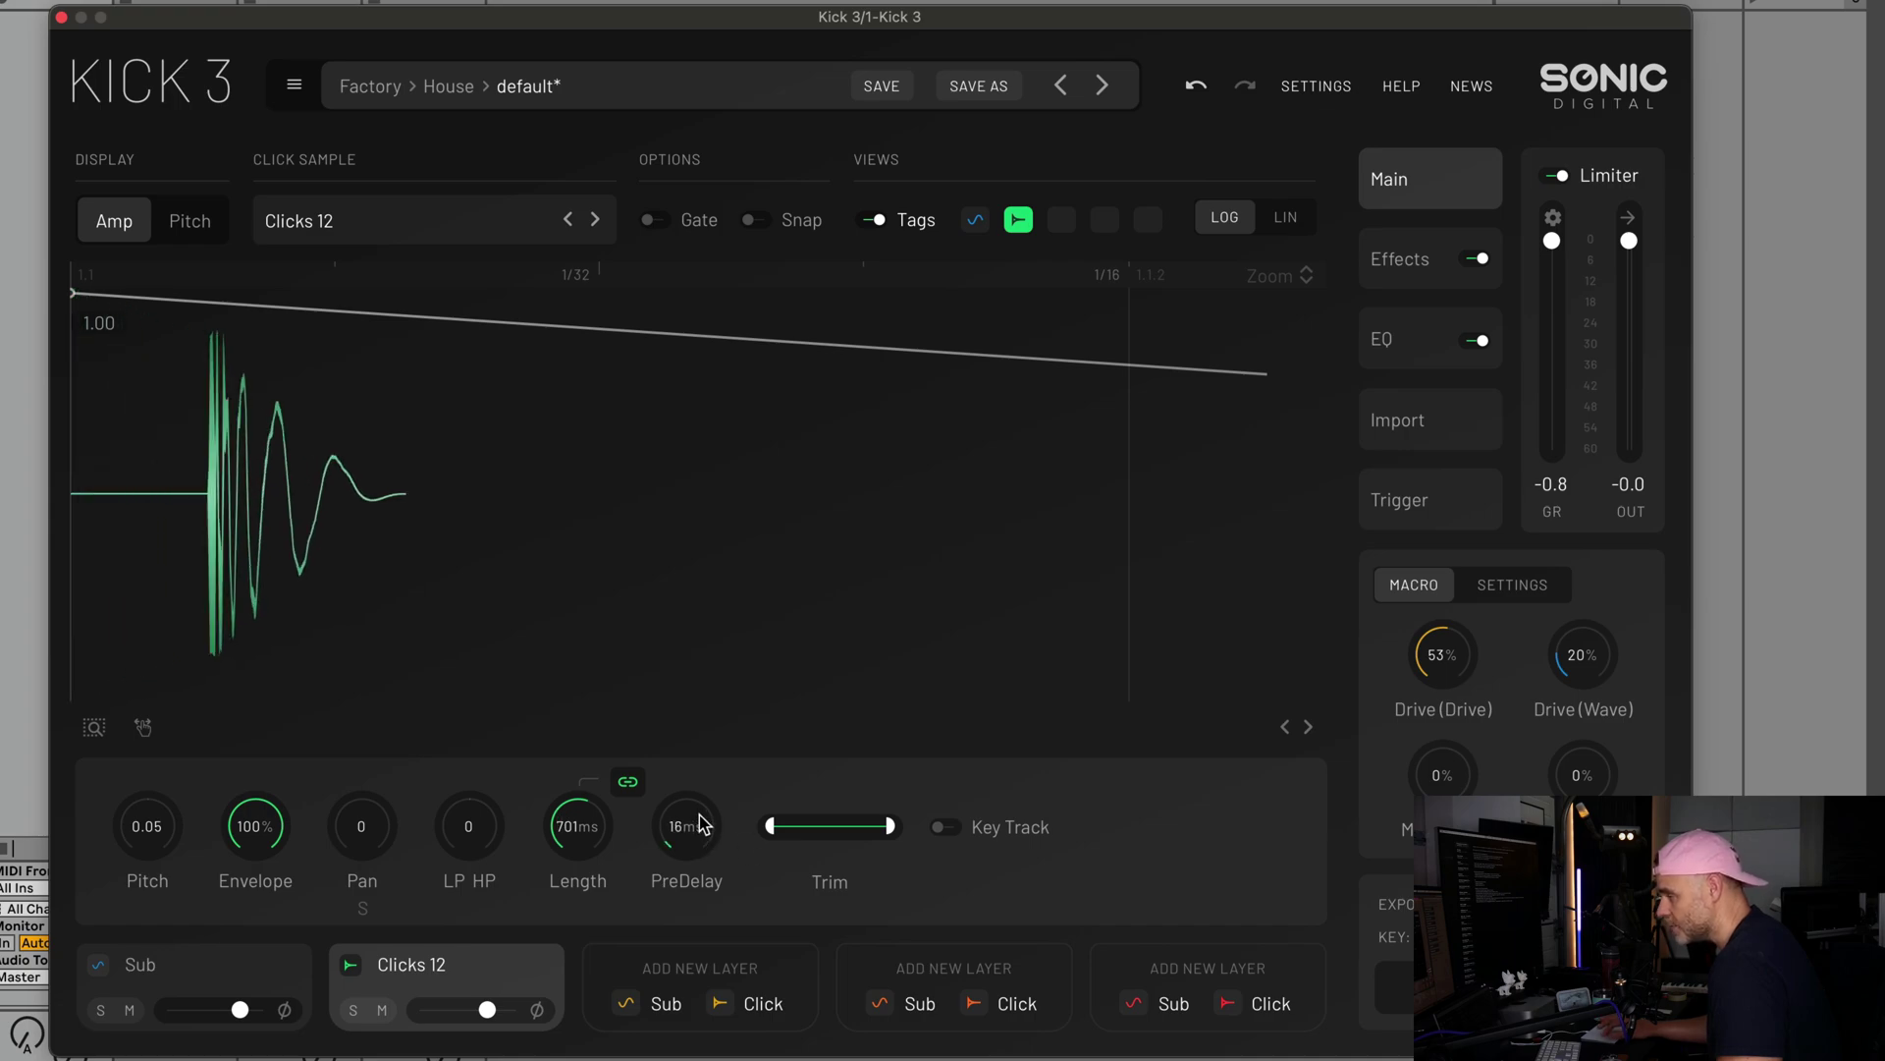
drag(701, 823, 694, 854)
drag(661, 433, 1427, 25)
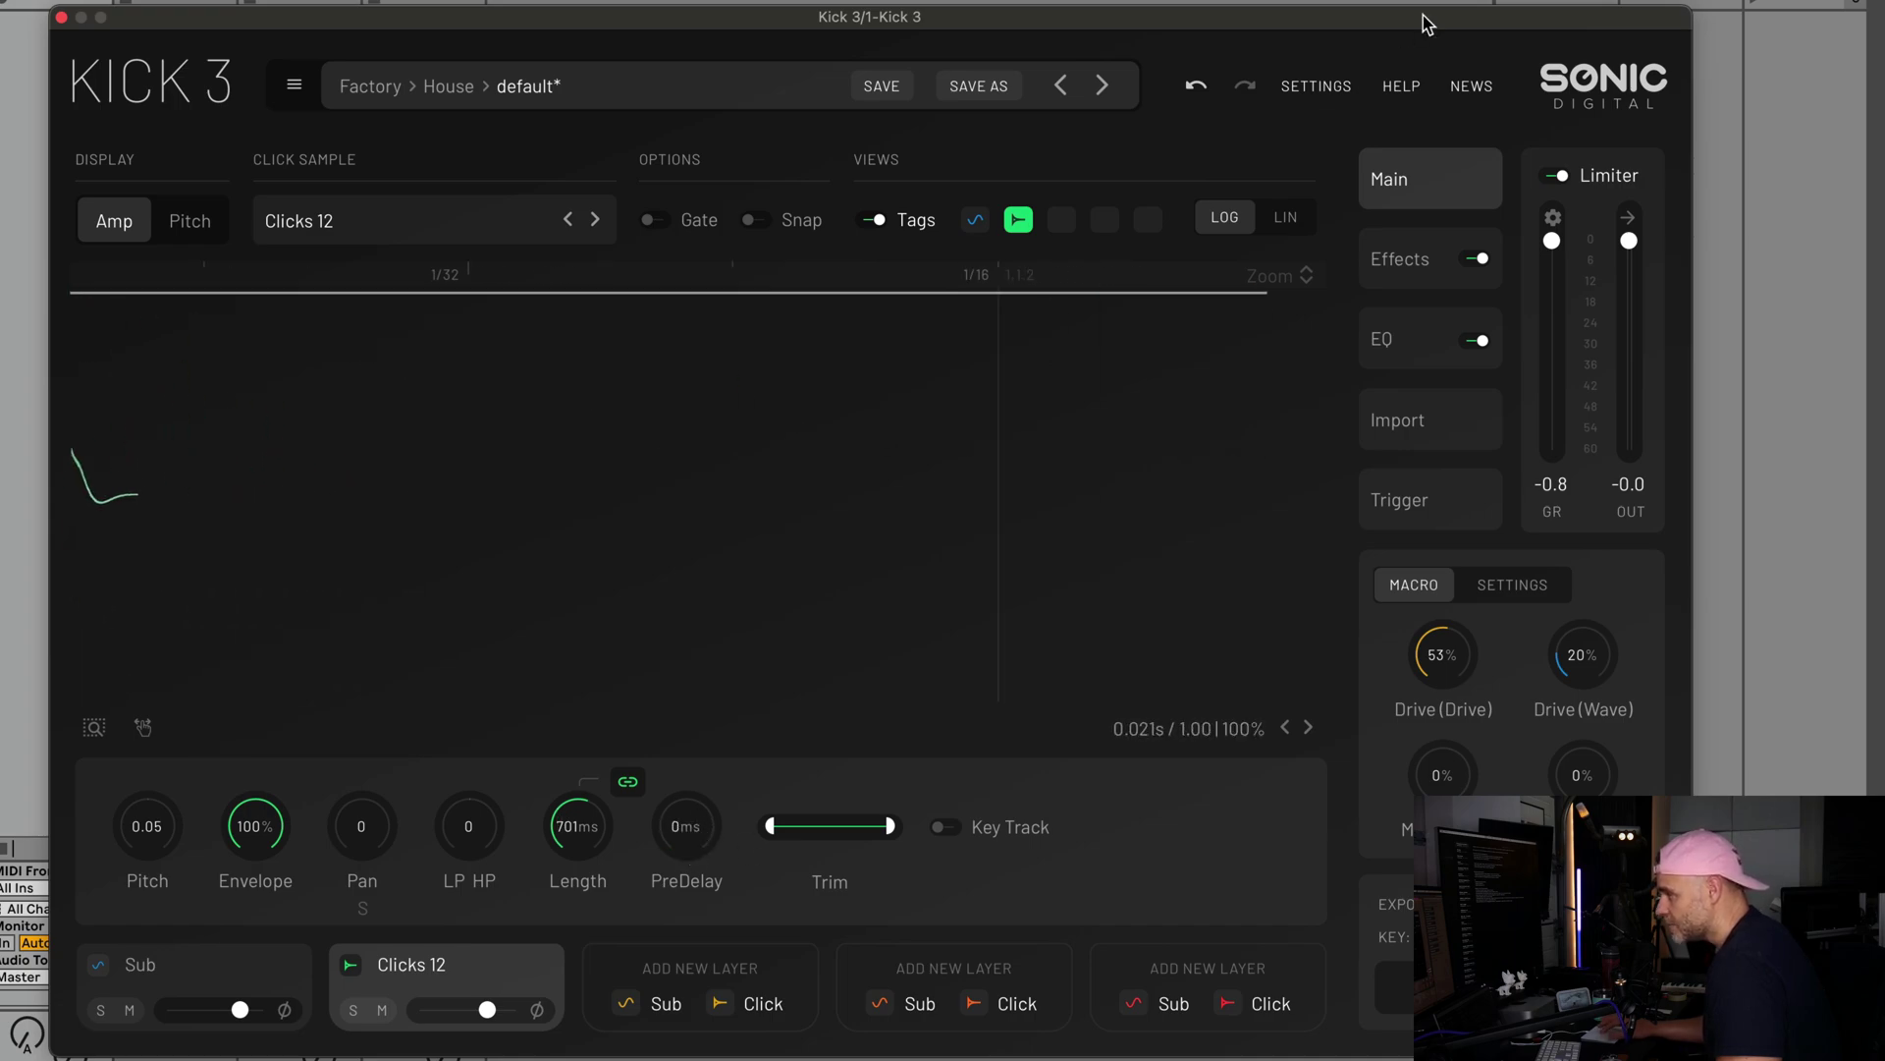
drag(541, 286, 357, 793)
drag(684, 833, 685, 942)
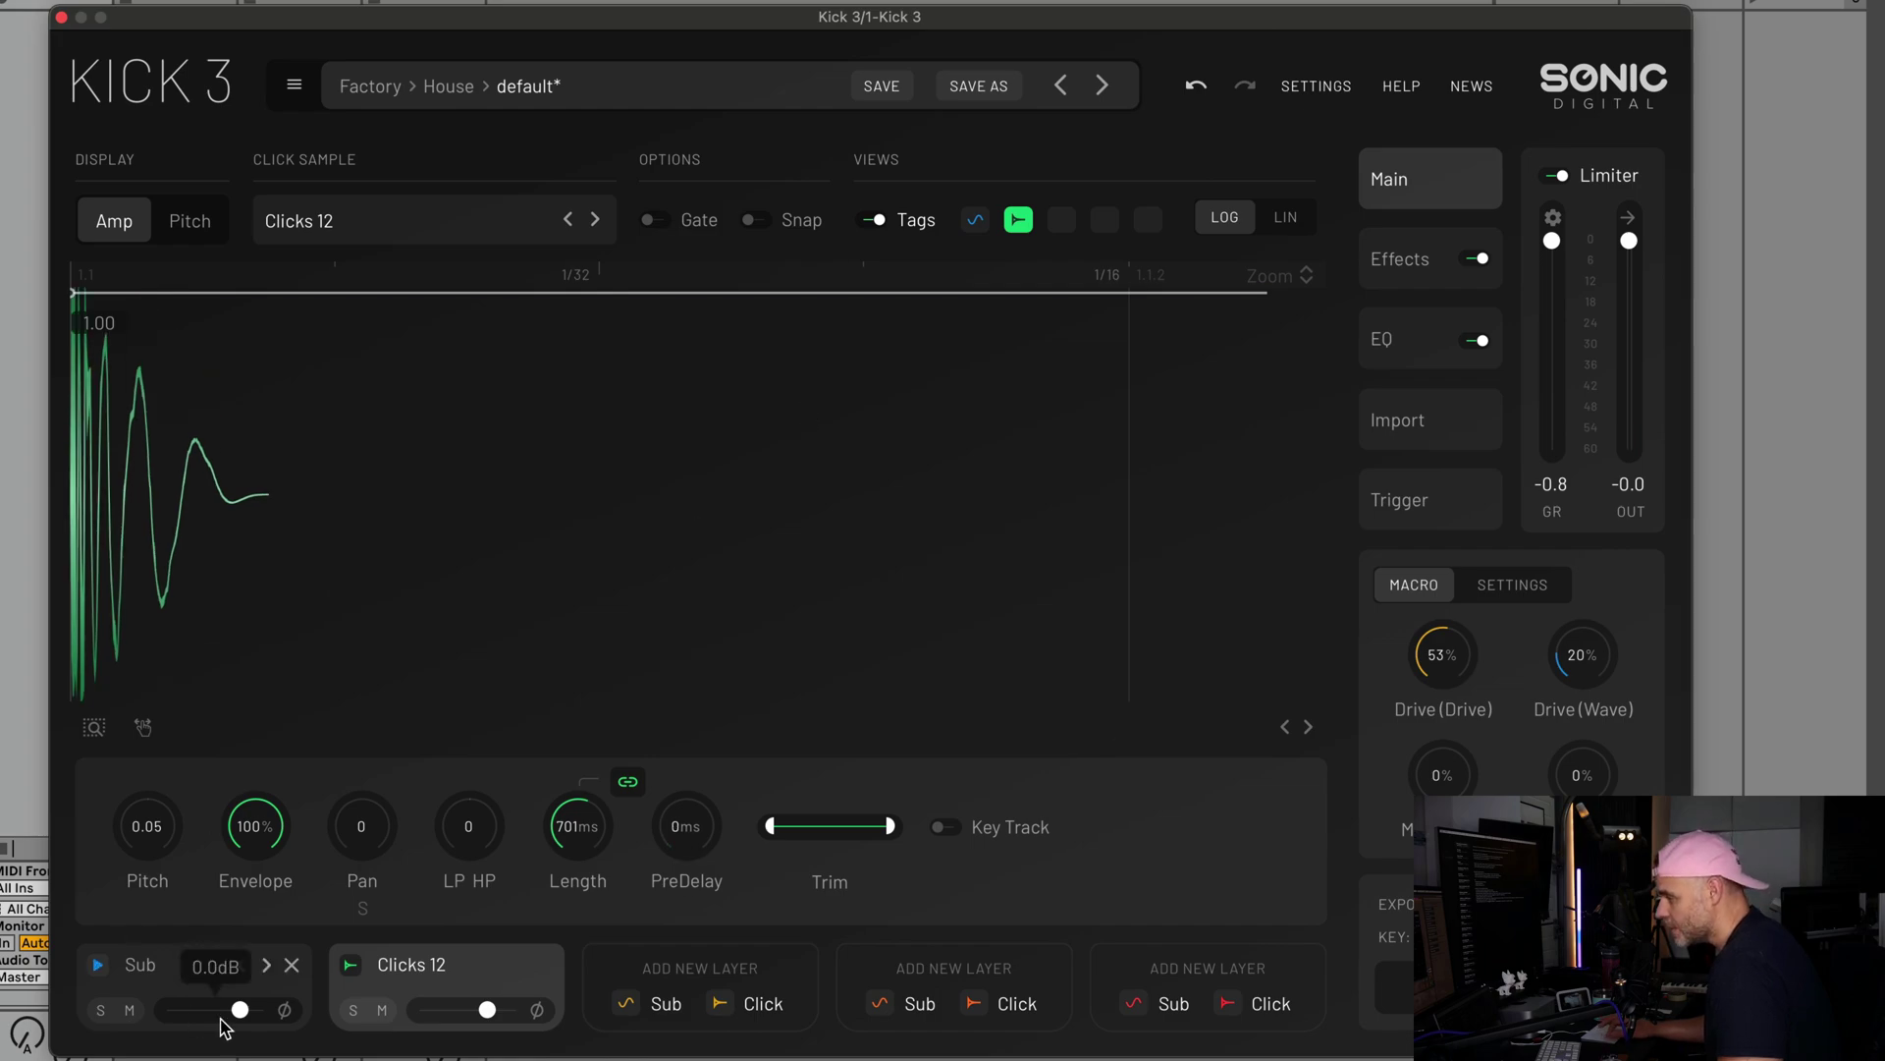
Switch back to the Sub layer, nudge its end pitch near 53Hz, and reposition the window.
click(139, 964)
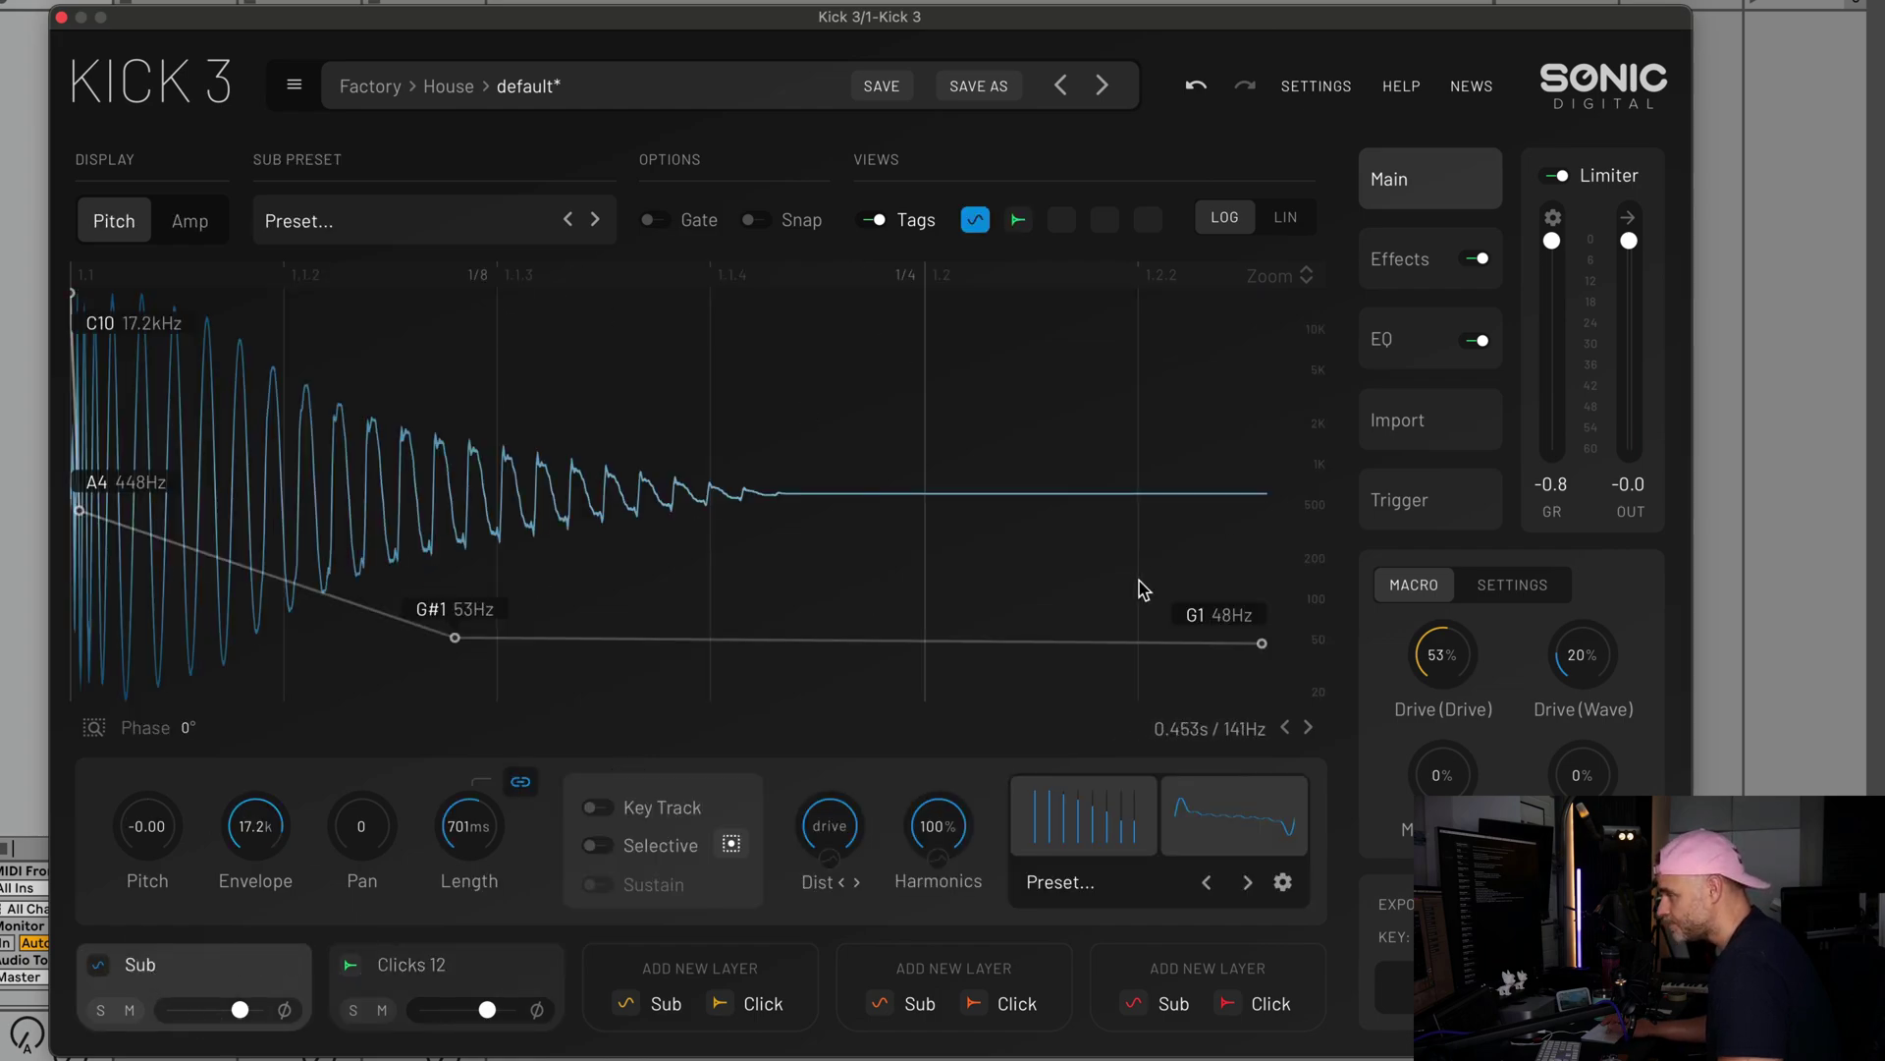
drag(1261, 643, 1260, 638)
right_click(1261, 638)
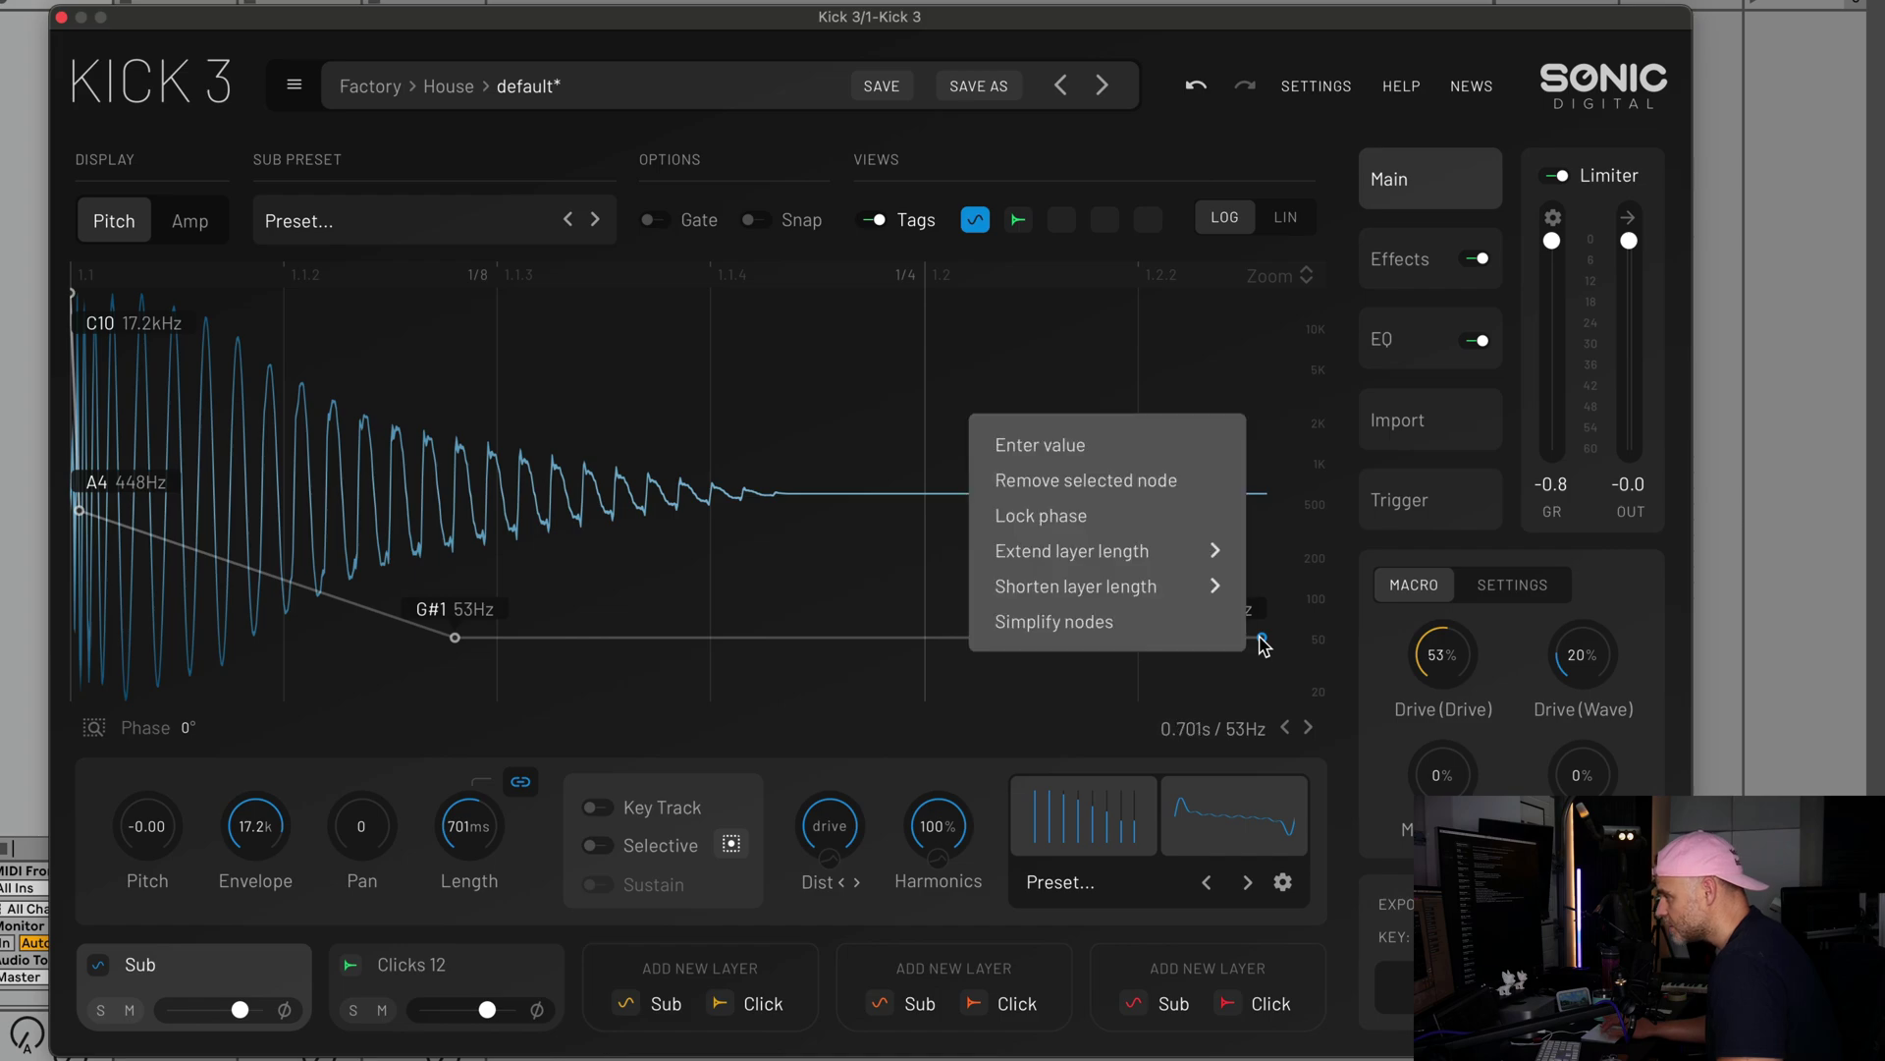
click(1263, 643)
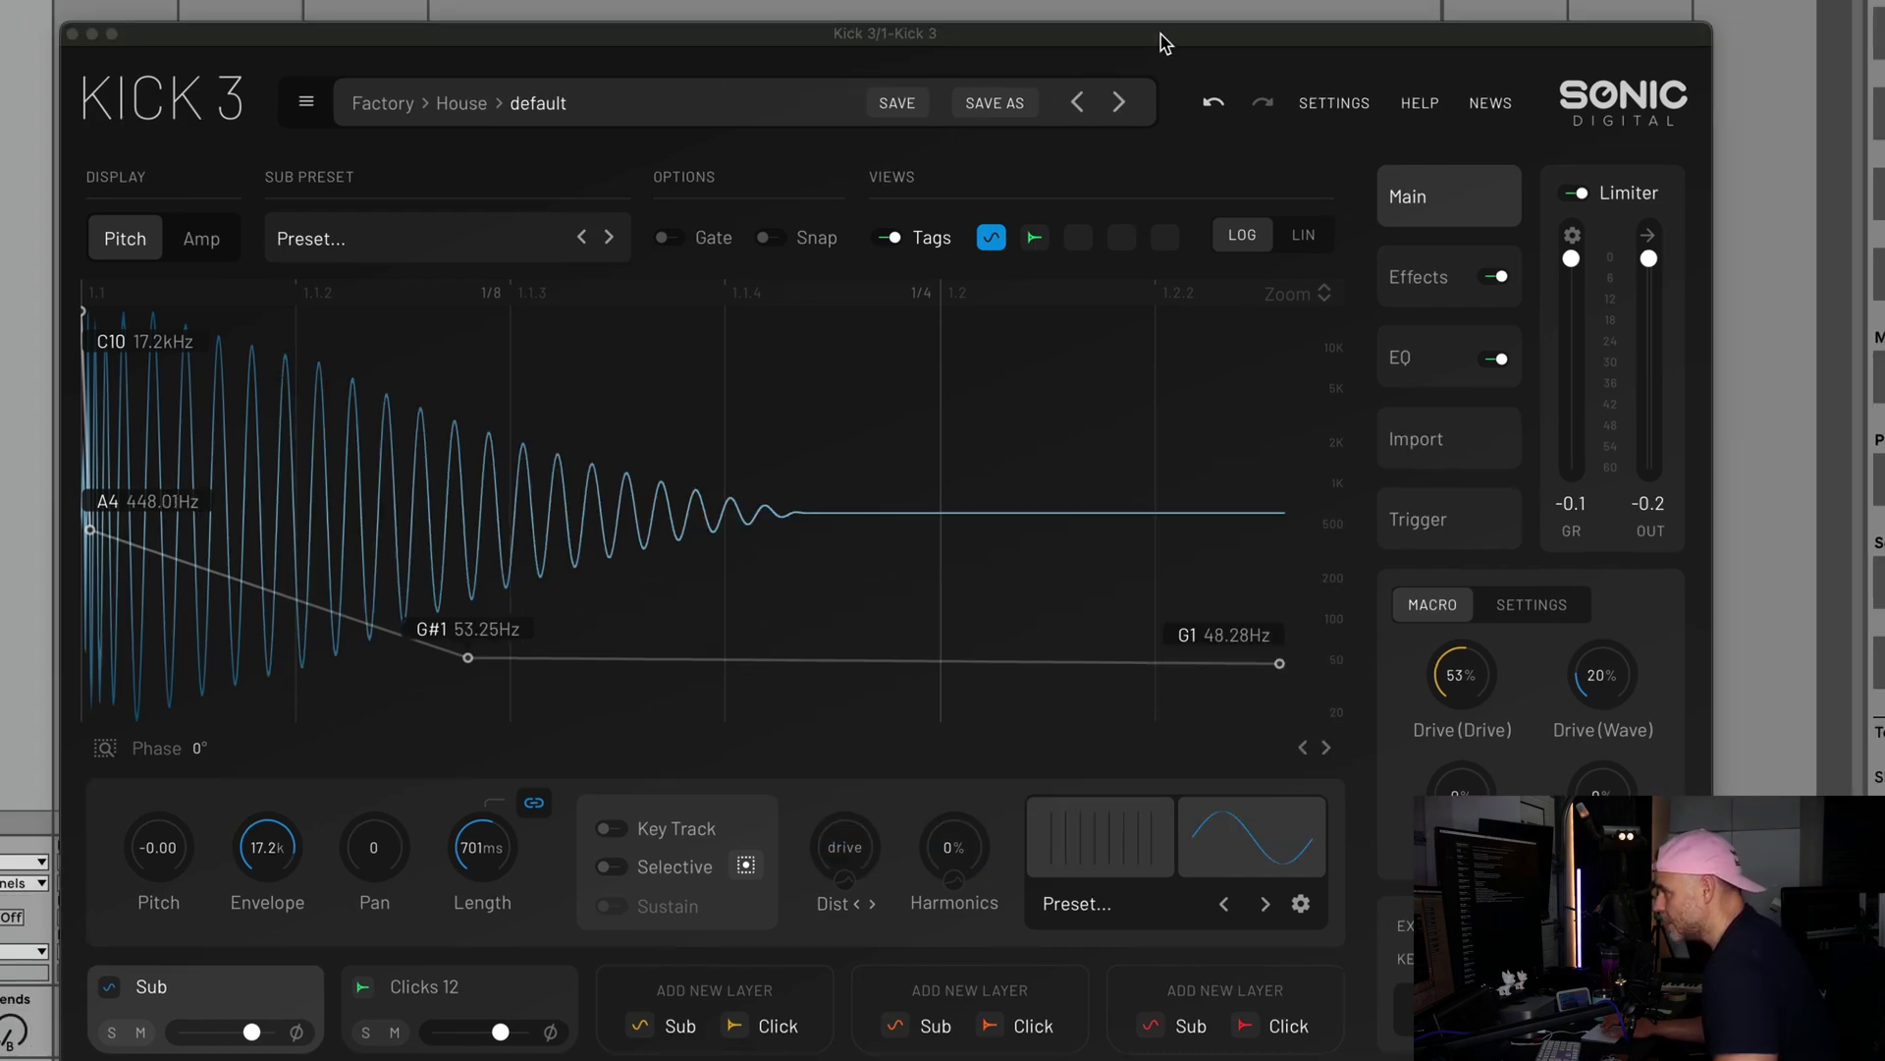
drag(1161, 43, 1233, 22)
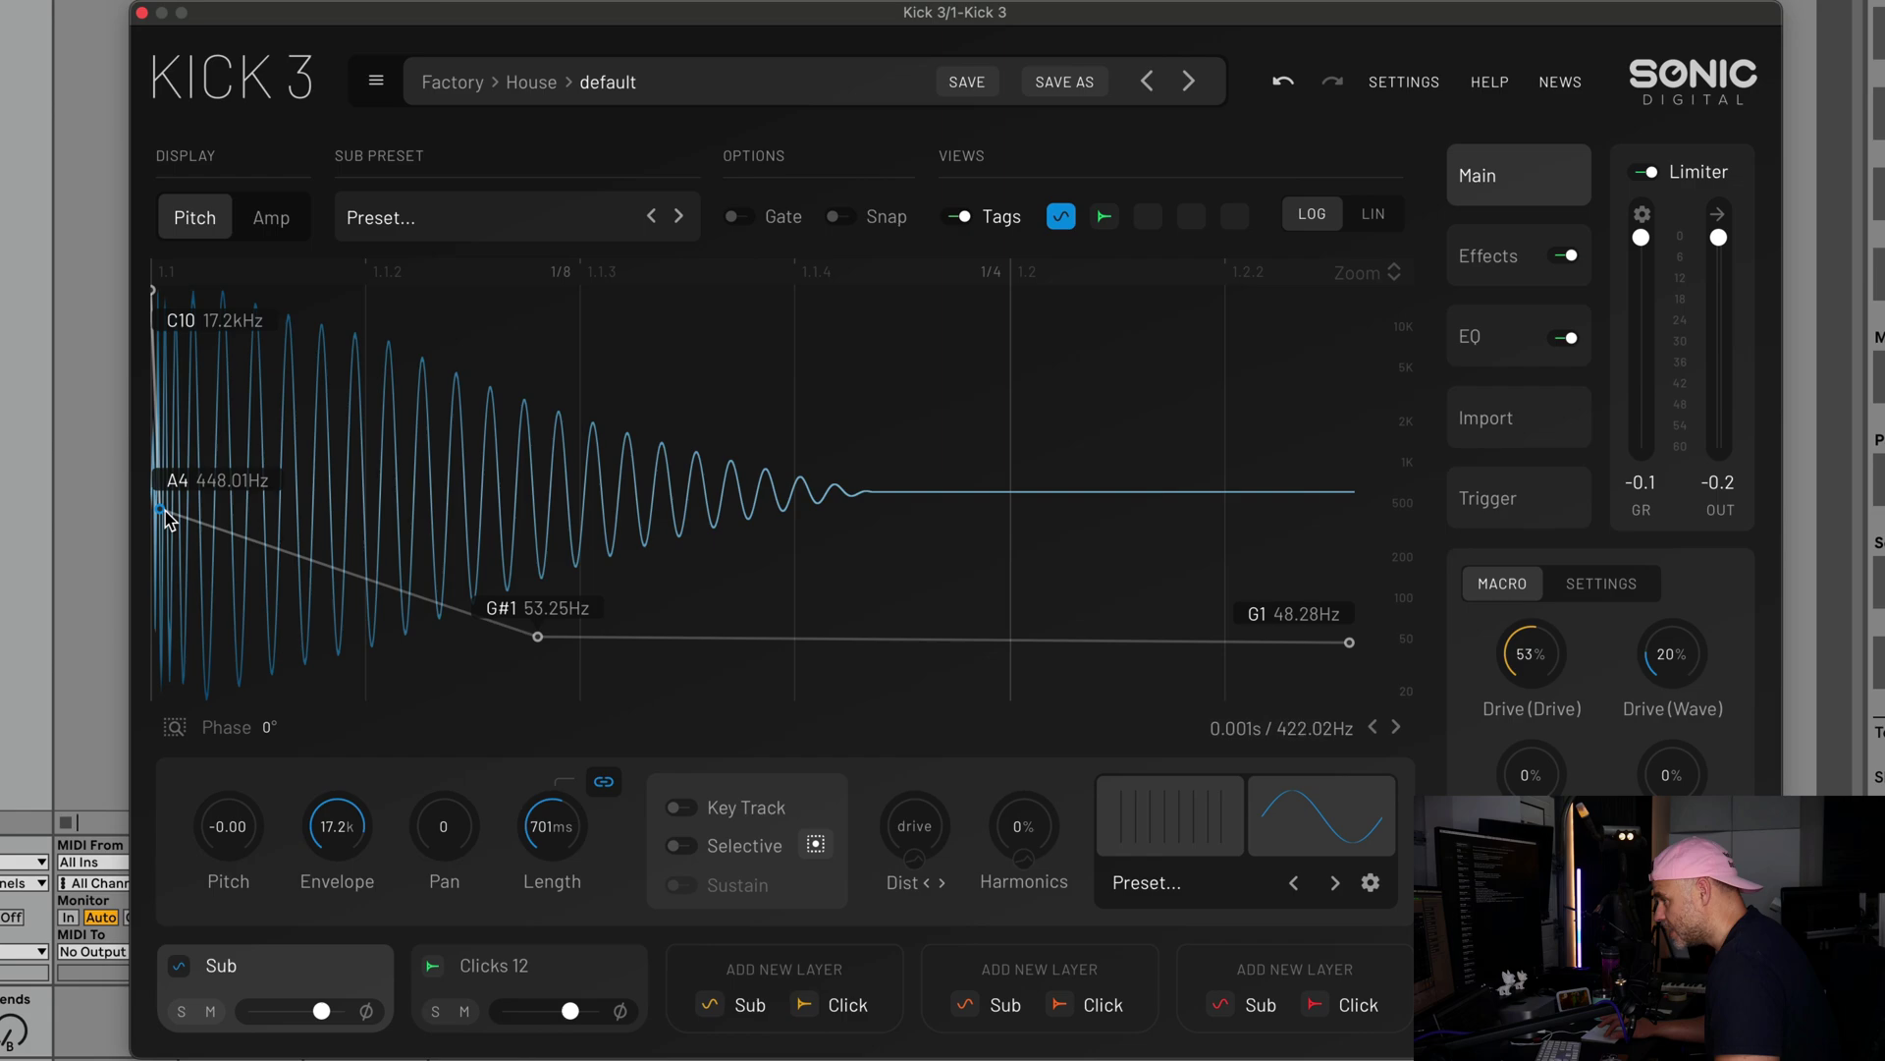
Adjust the starting pitch point and set the G#1 pitch point to 52.20Hz.
drag(165, 512, 222, 491)
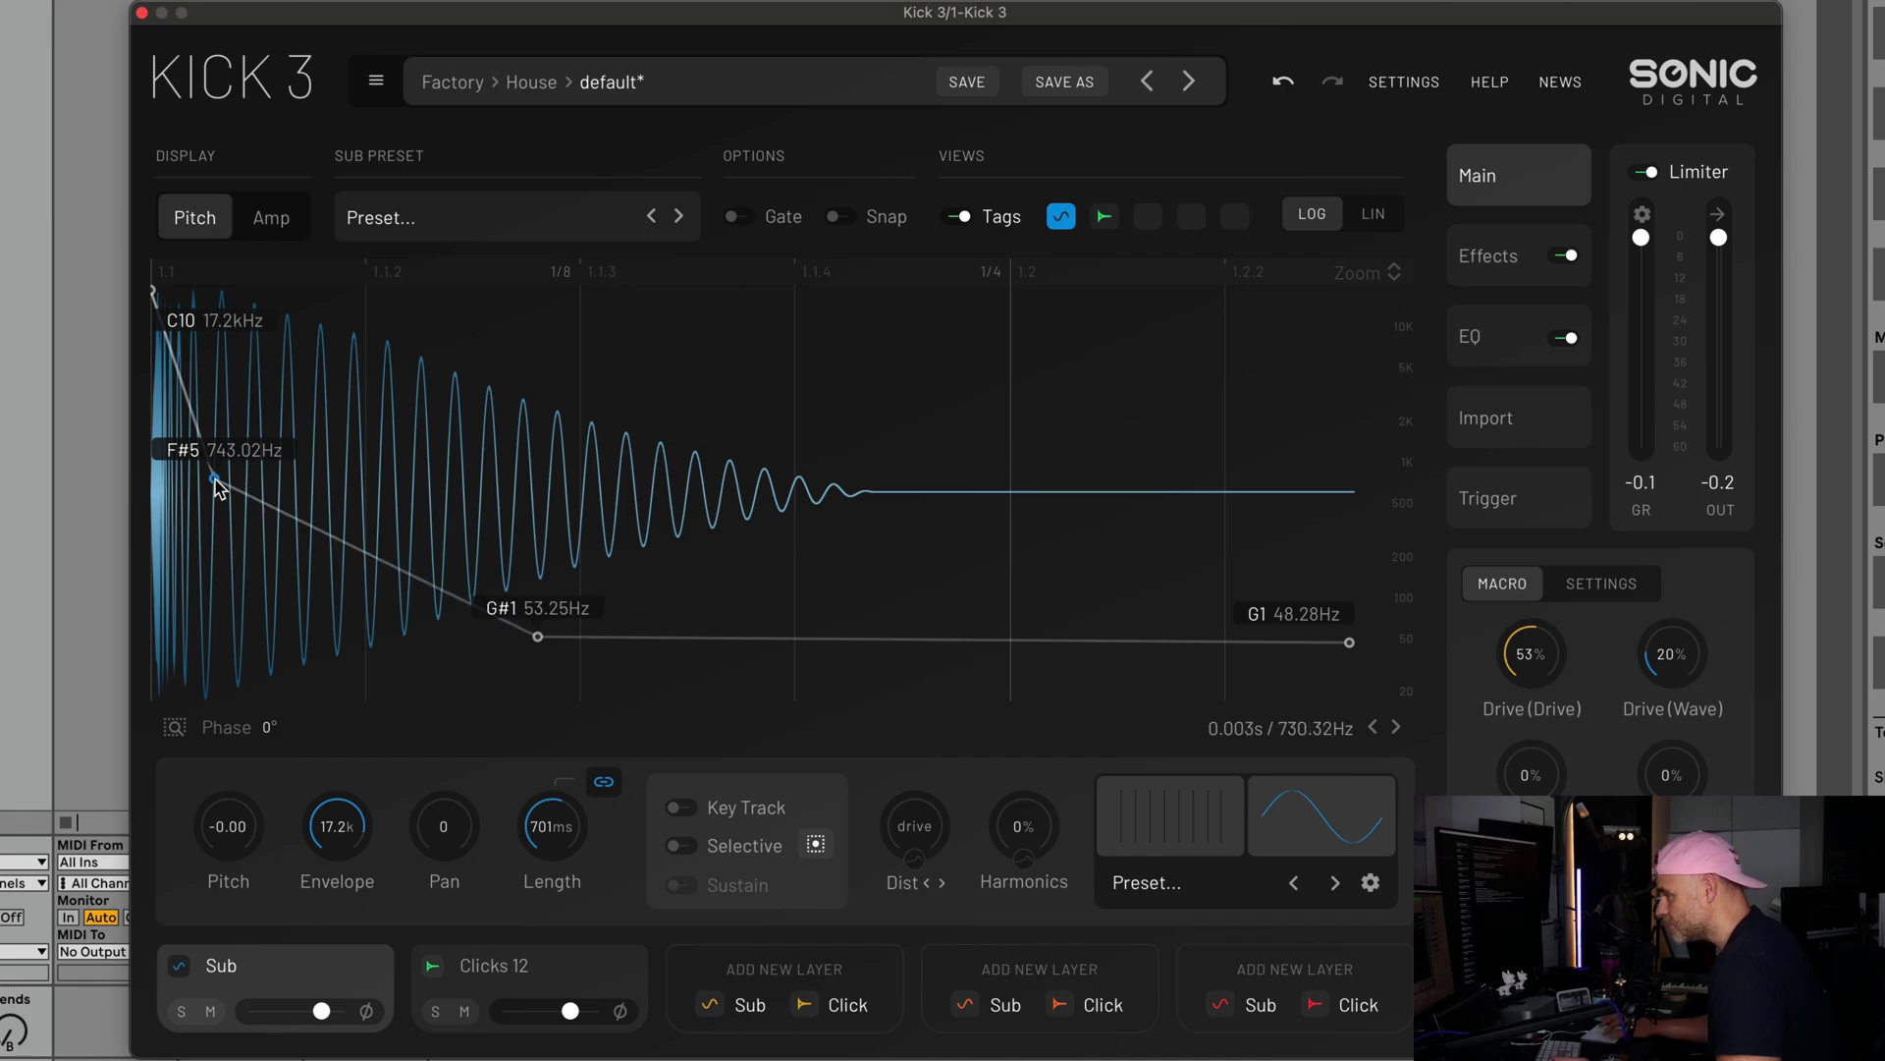
drag(216, 481, 210, 490)
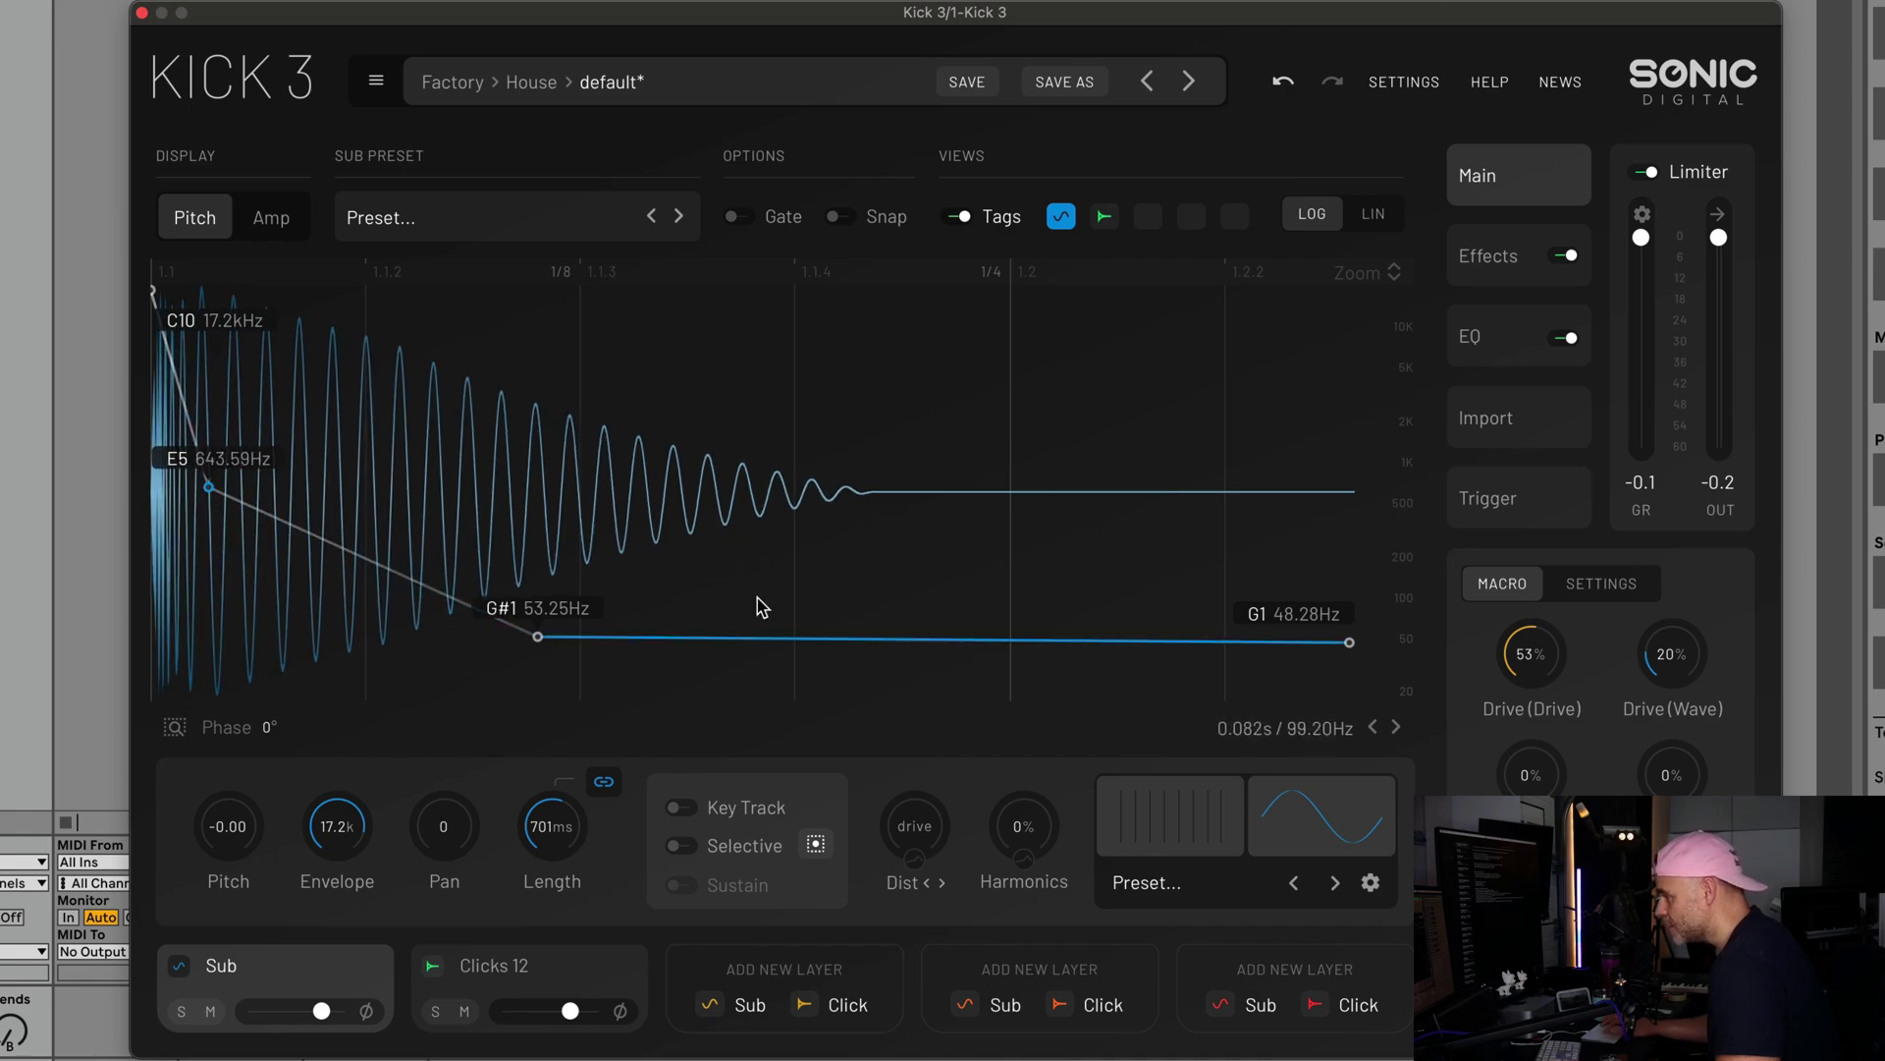
right_click(538, 648)
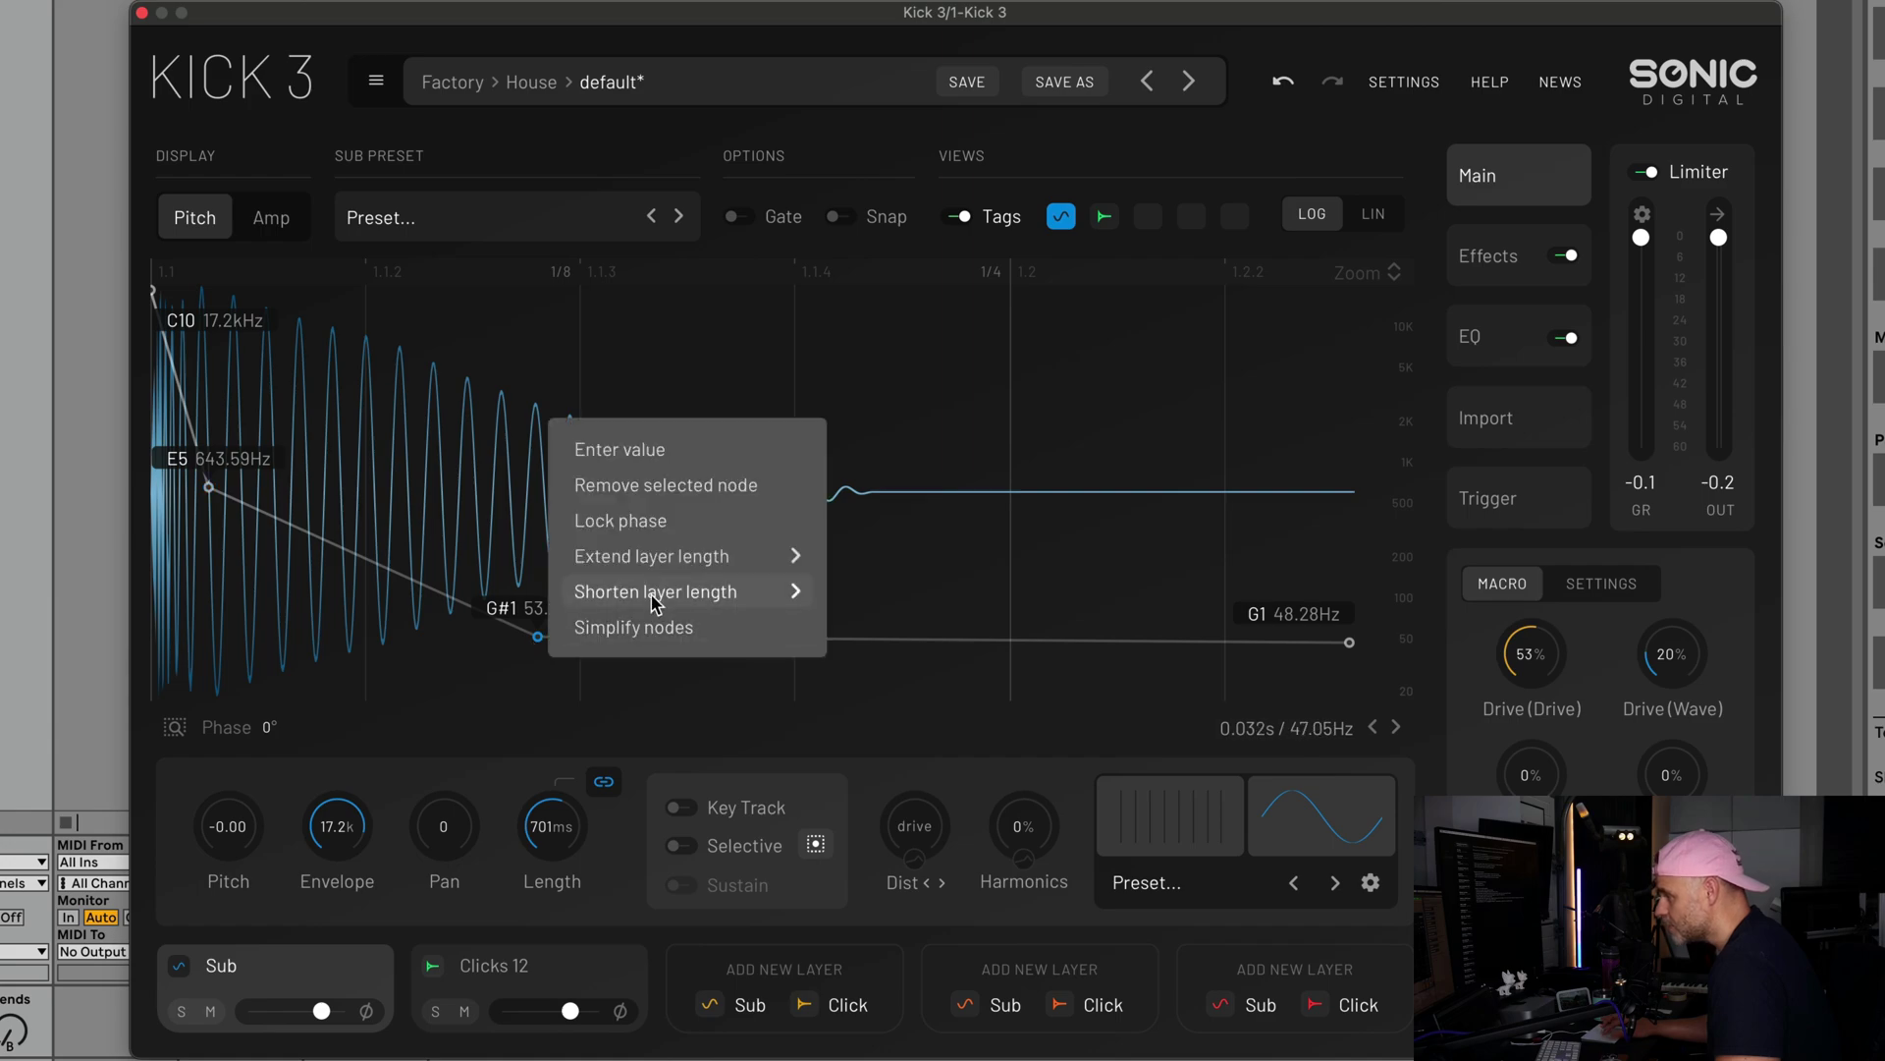
click(658, 454)
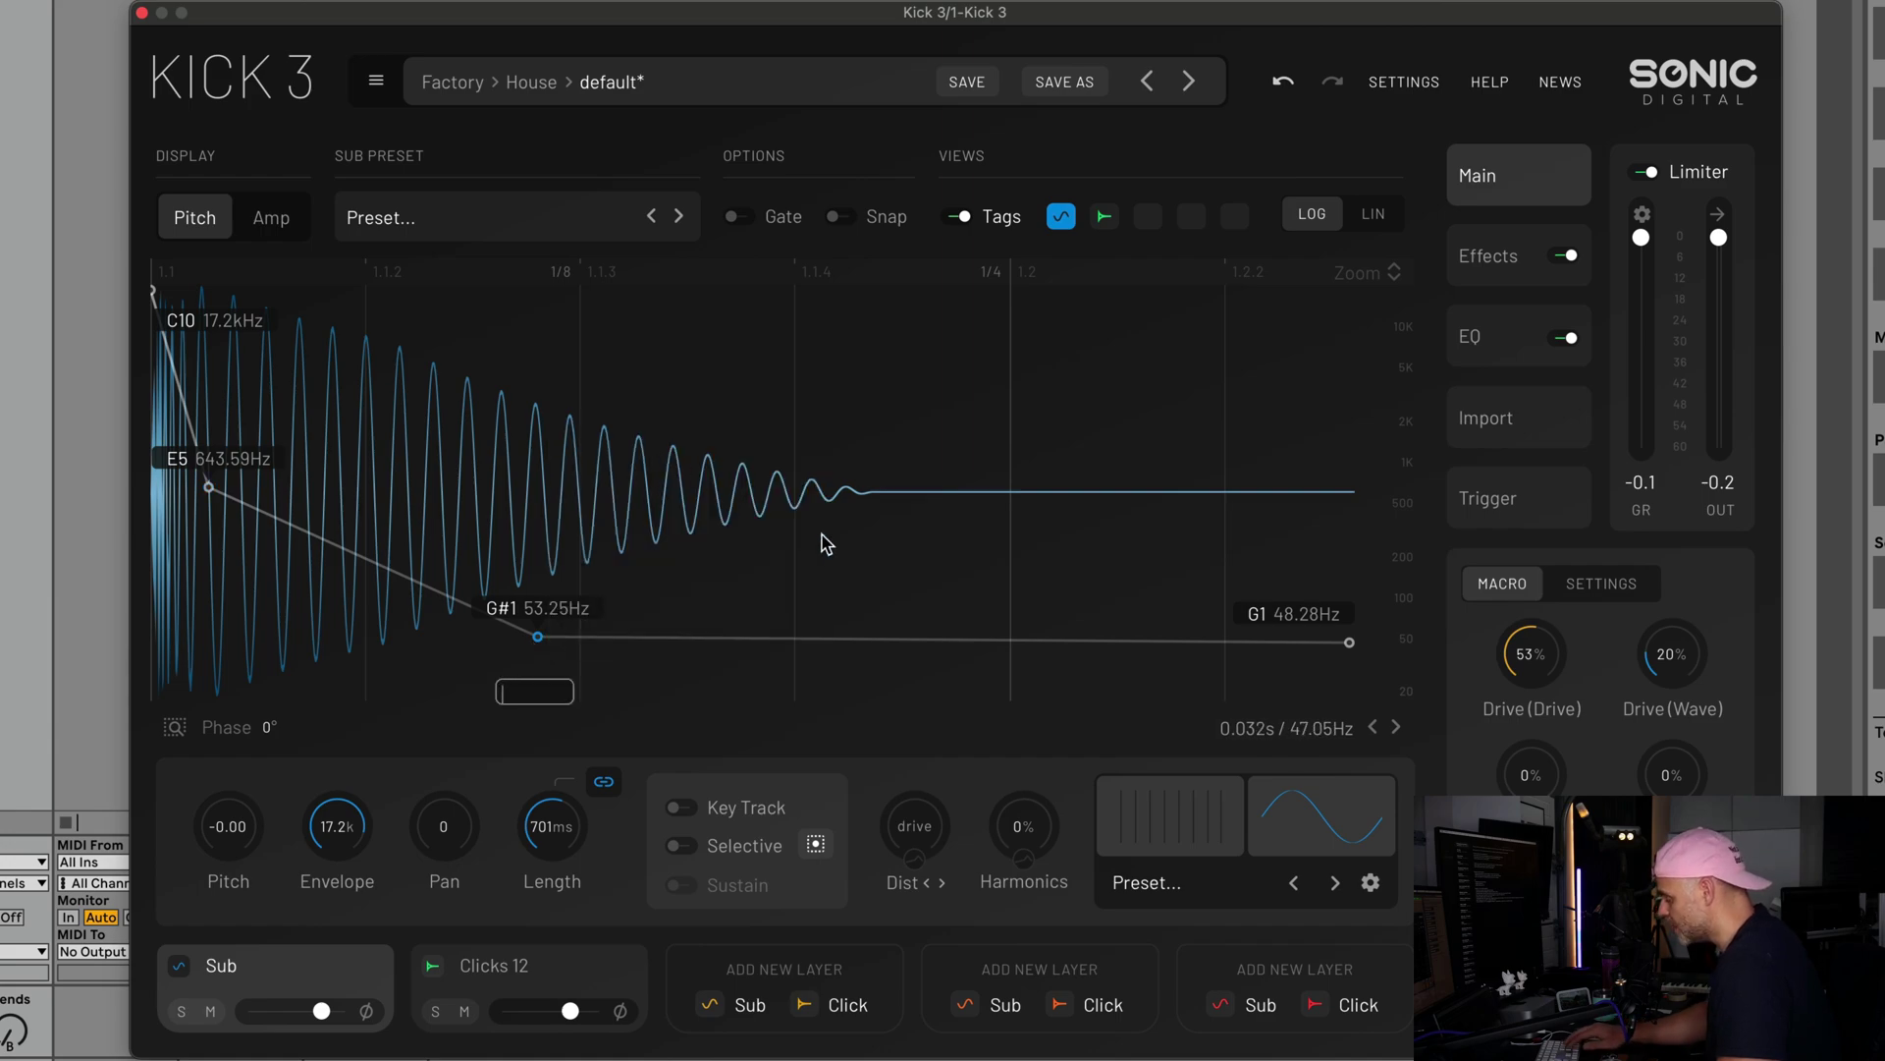
text(52.2)
key(Return)
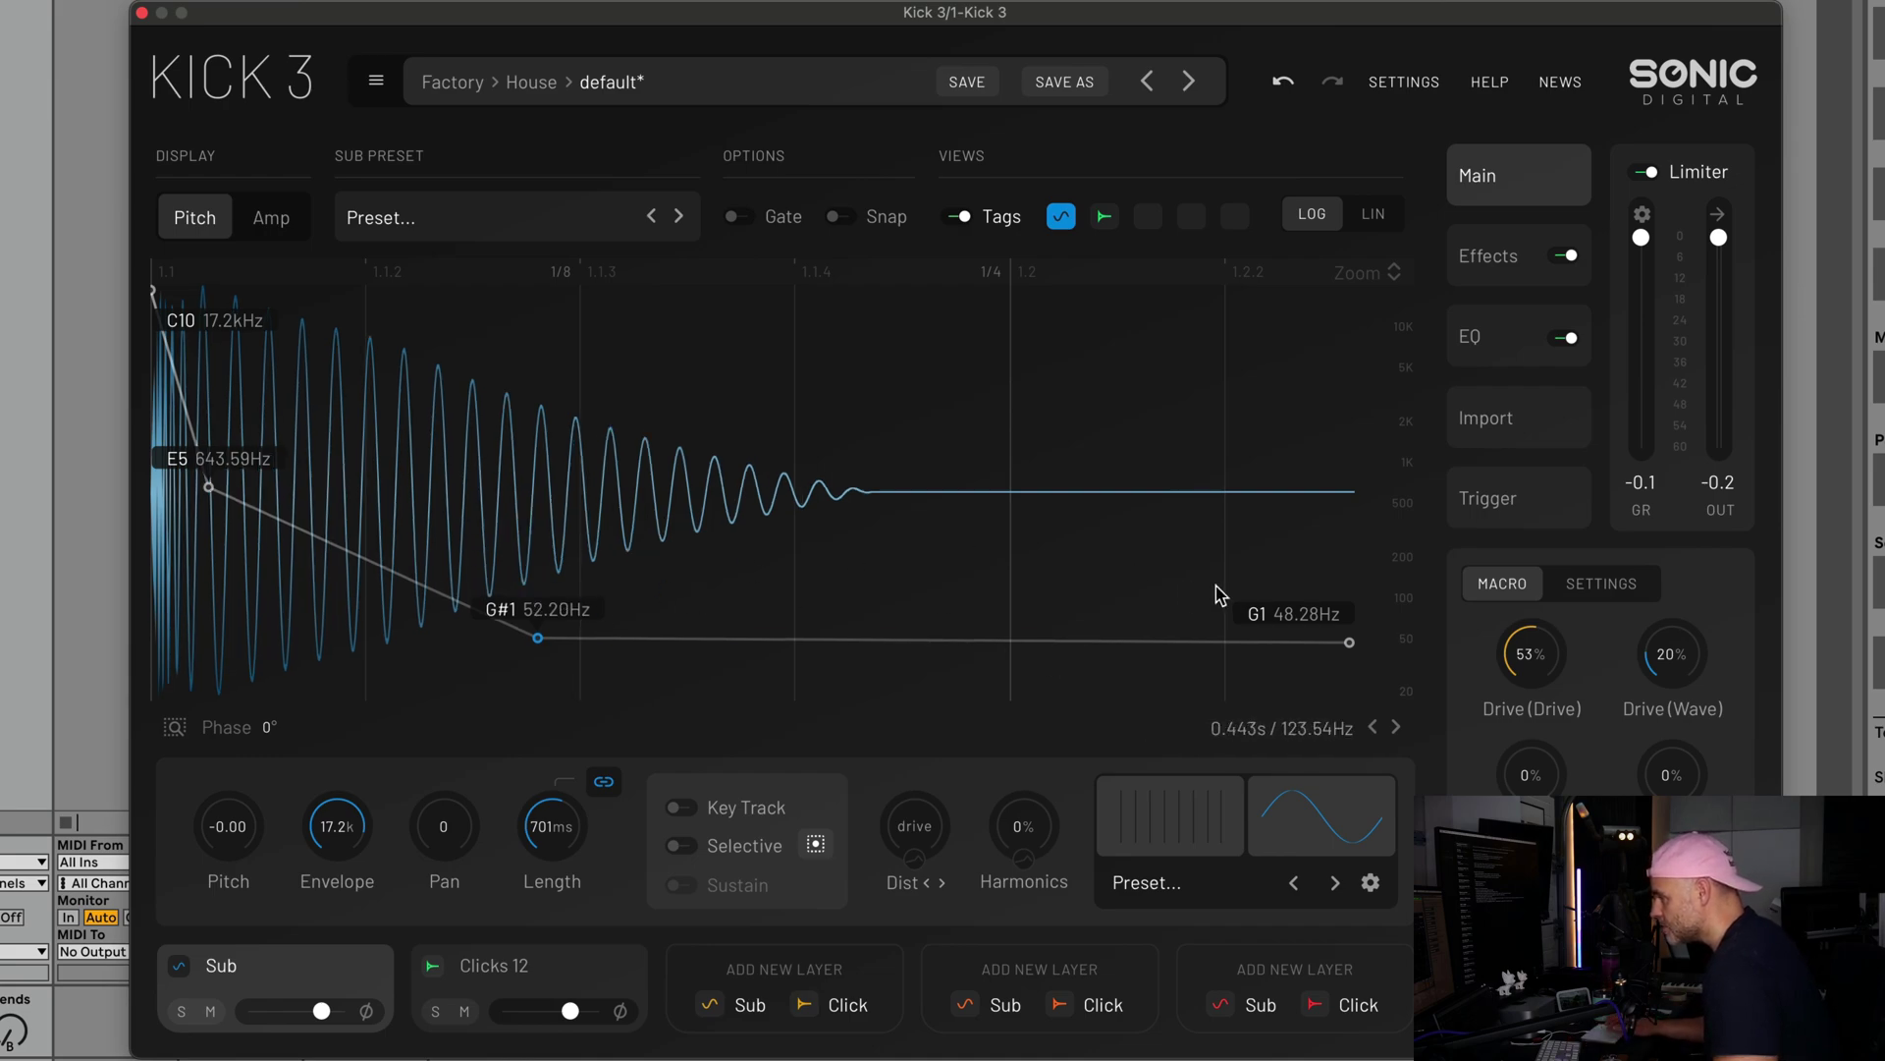
Set the end pitch point to 52.20Hz, then reload the House Default preset.
right_click(1350, 642)
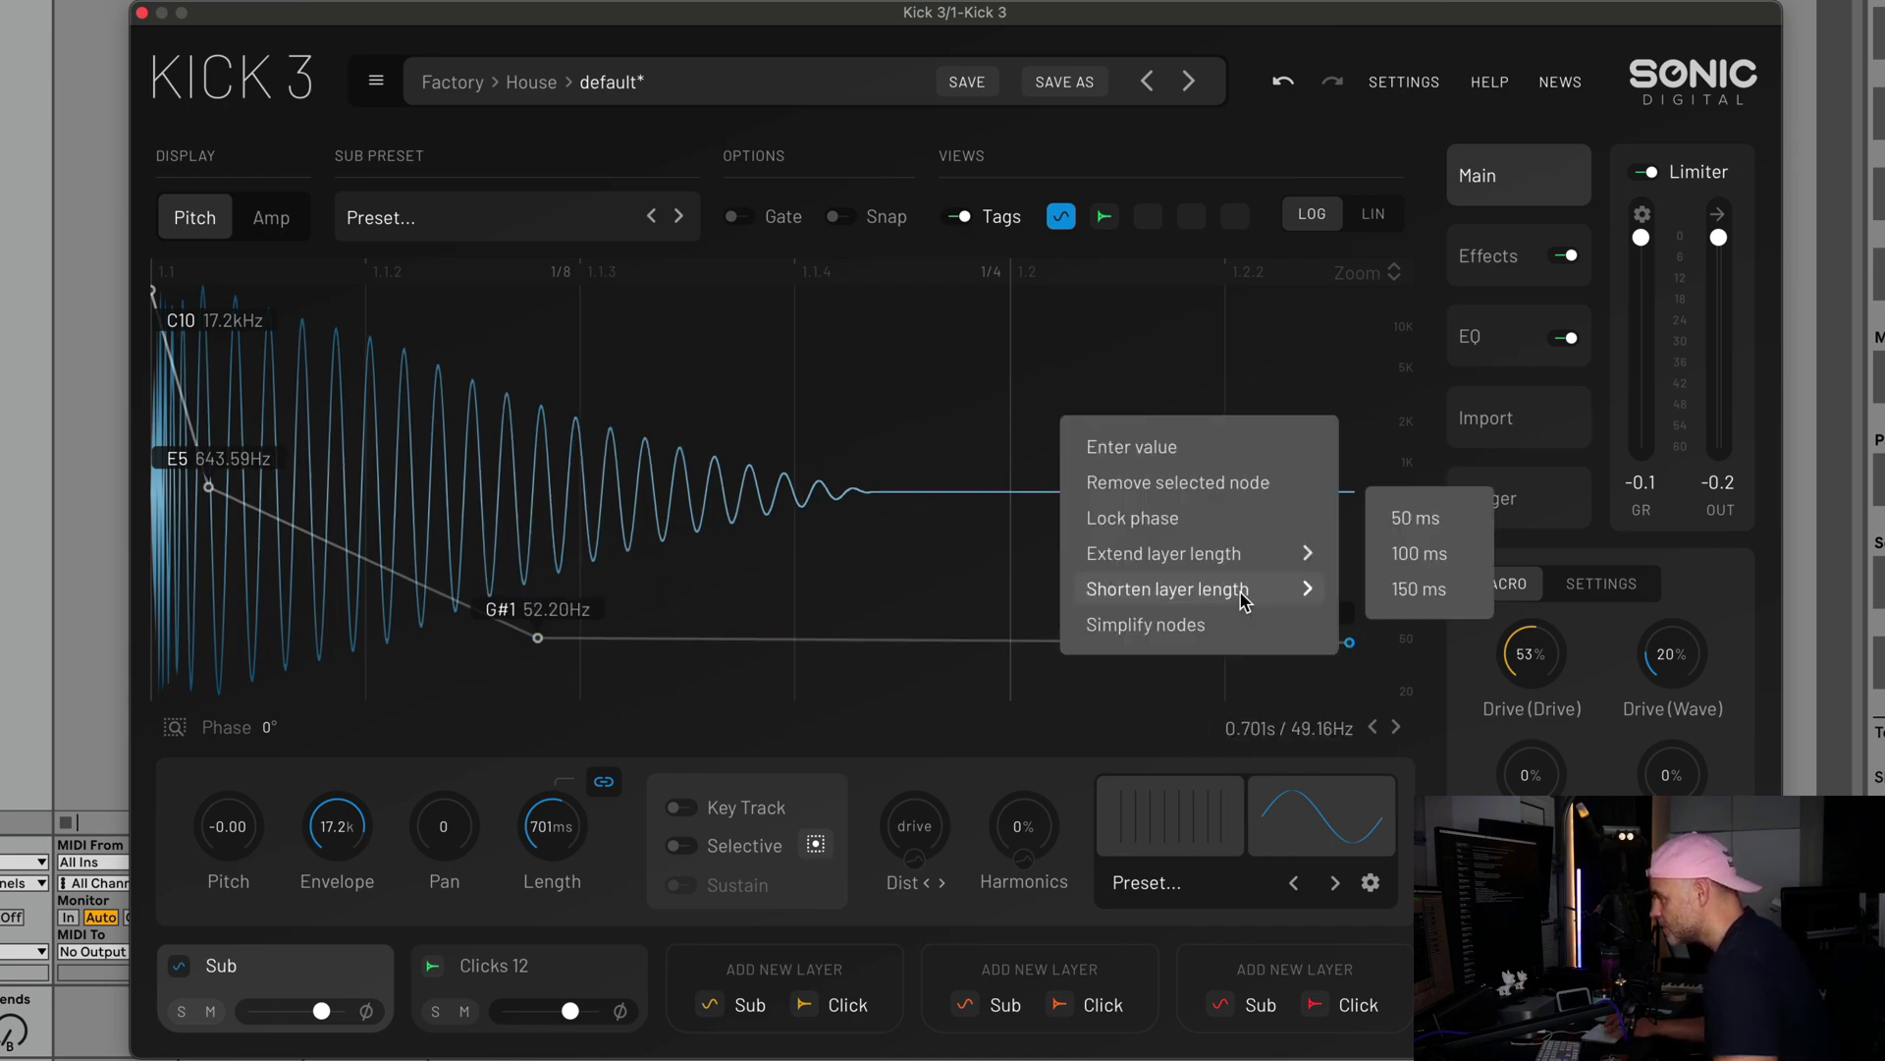
click(1225, 440)
text(5)
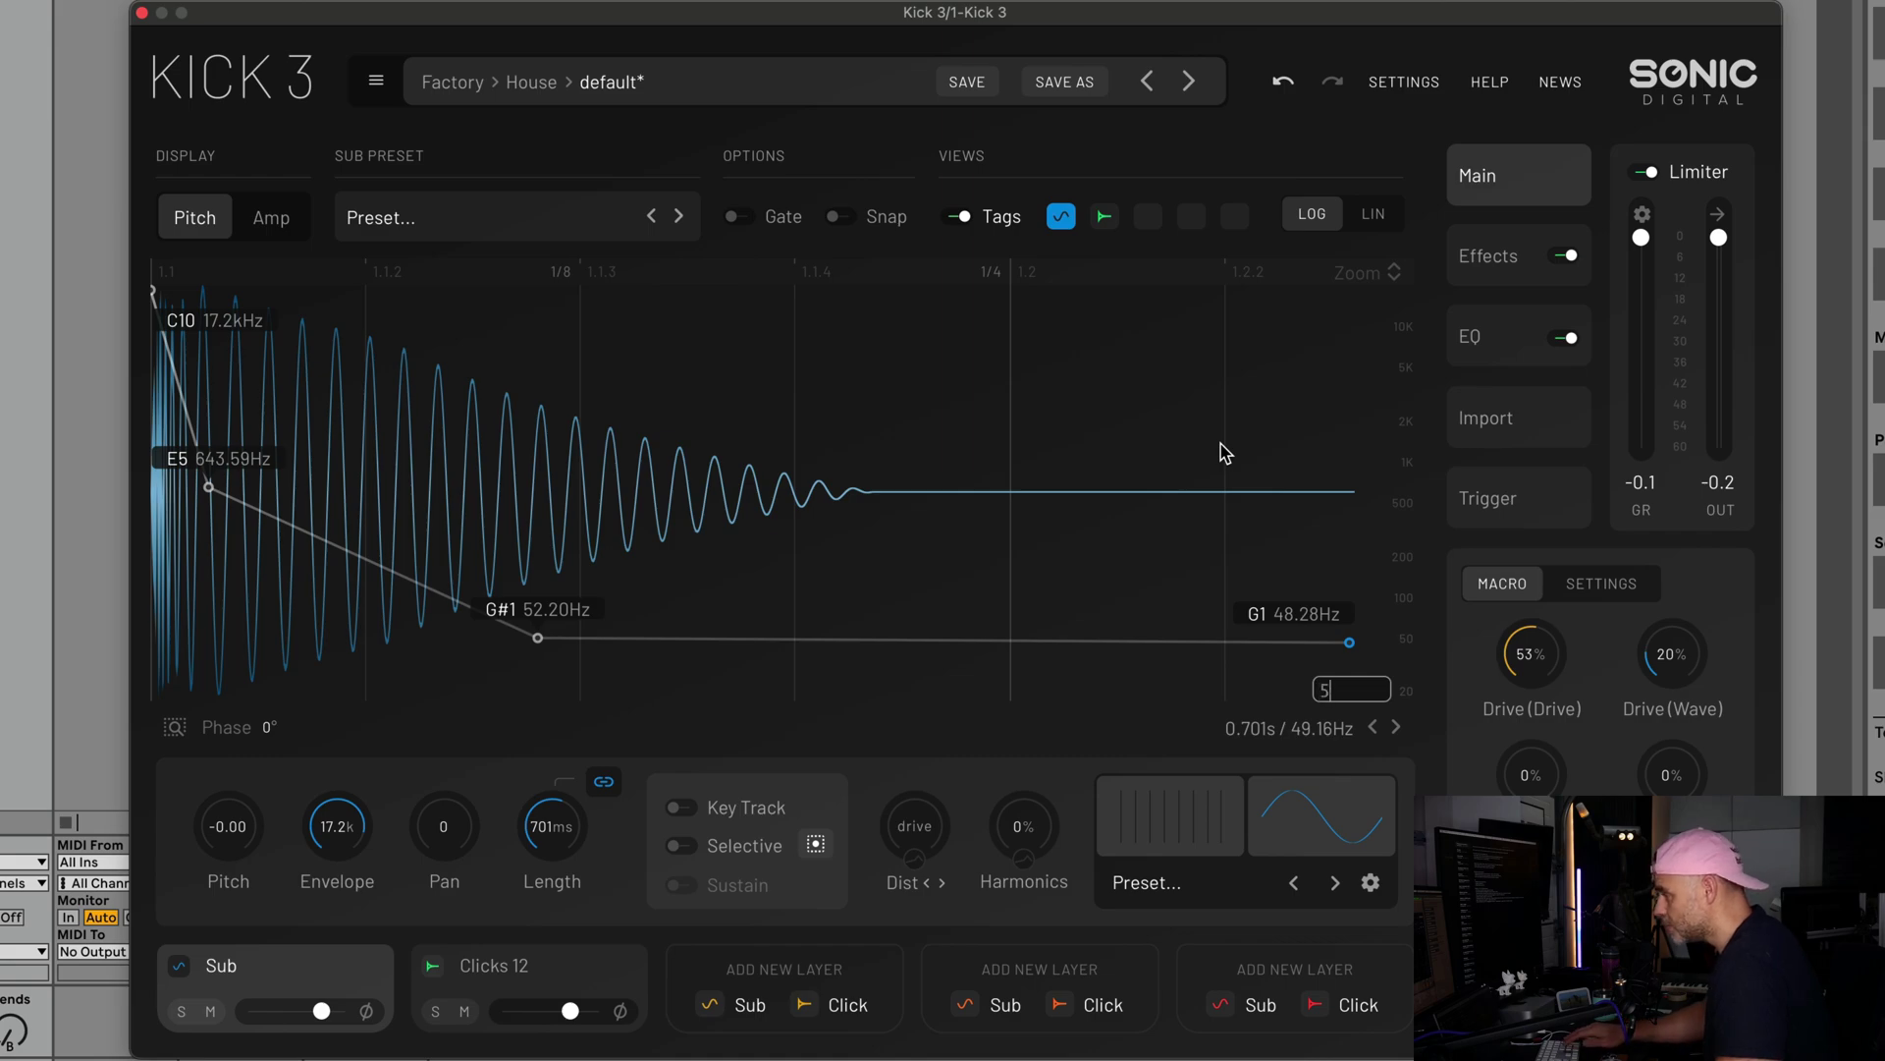
text(2.2)
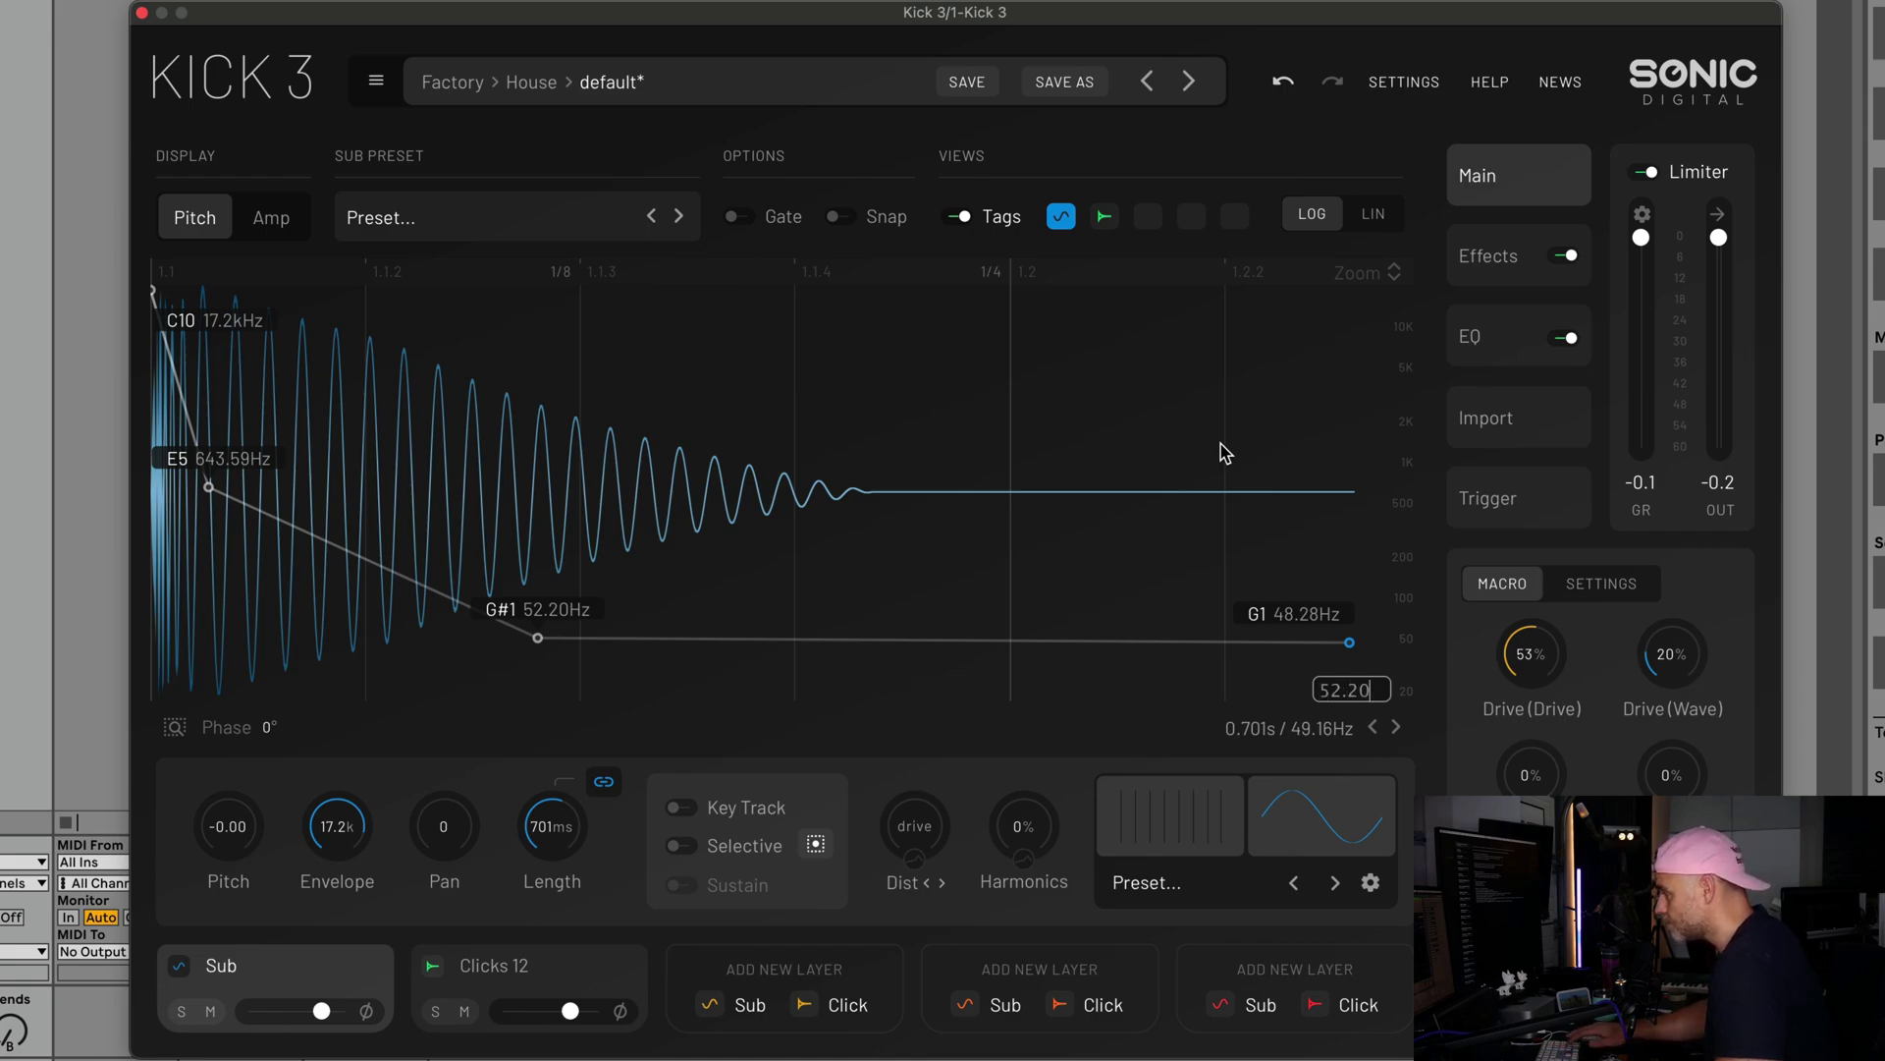
key(Return)
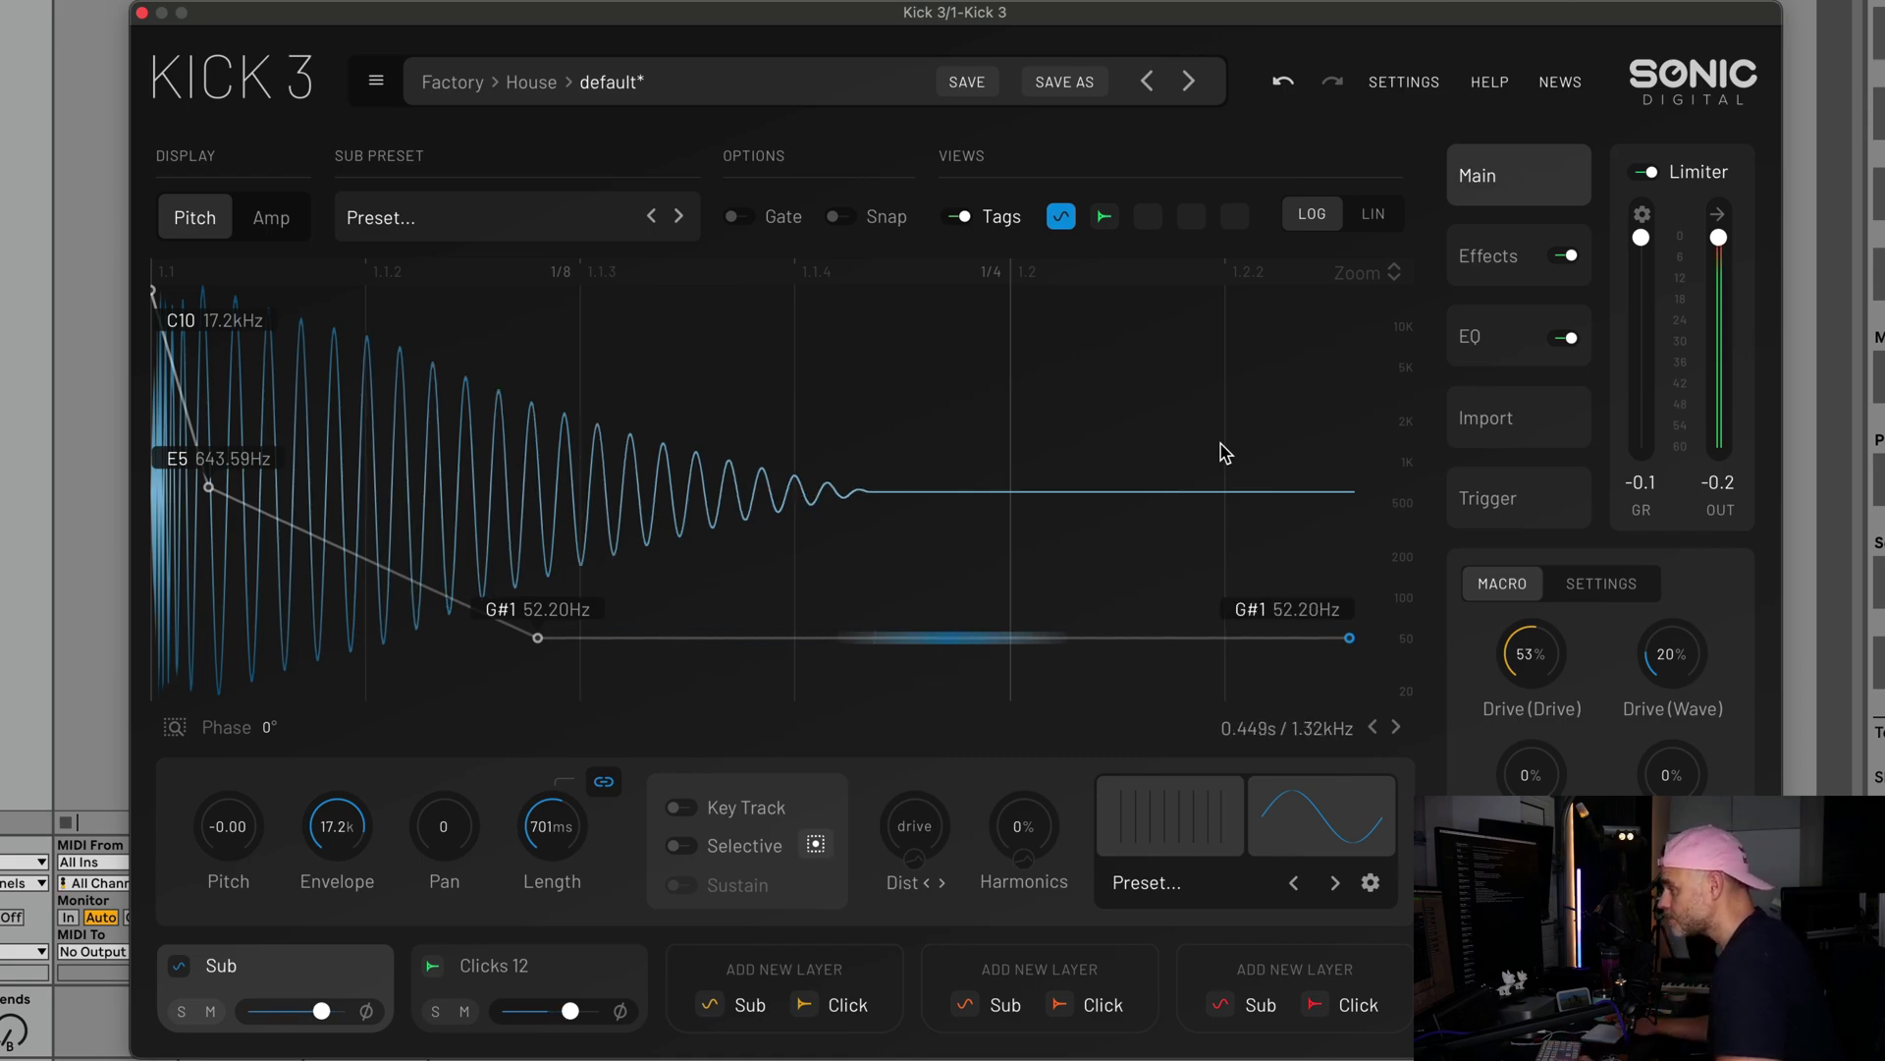
click(1146, 84)
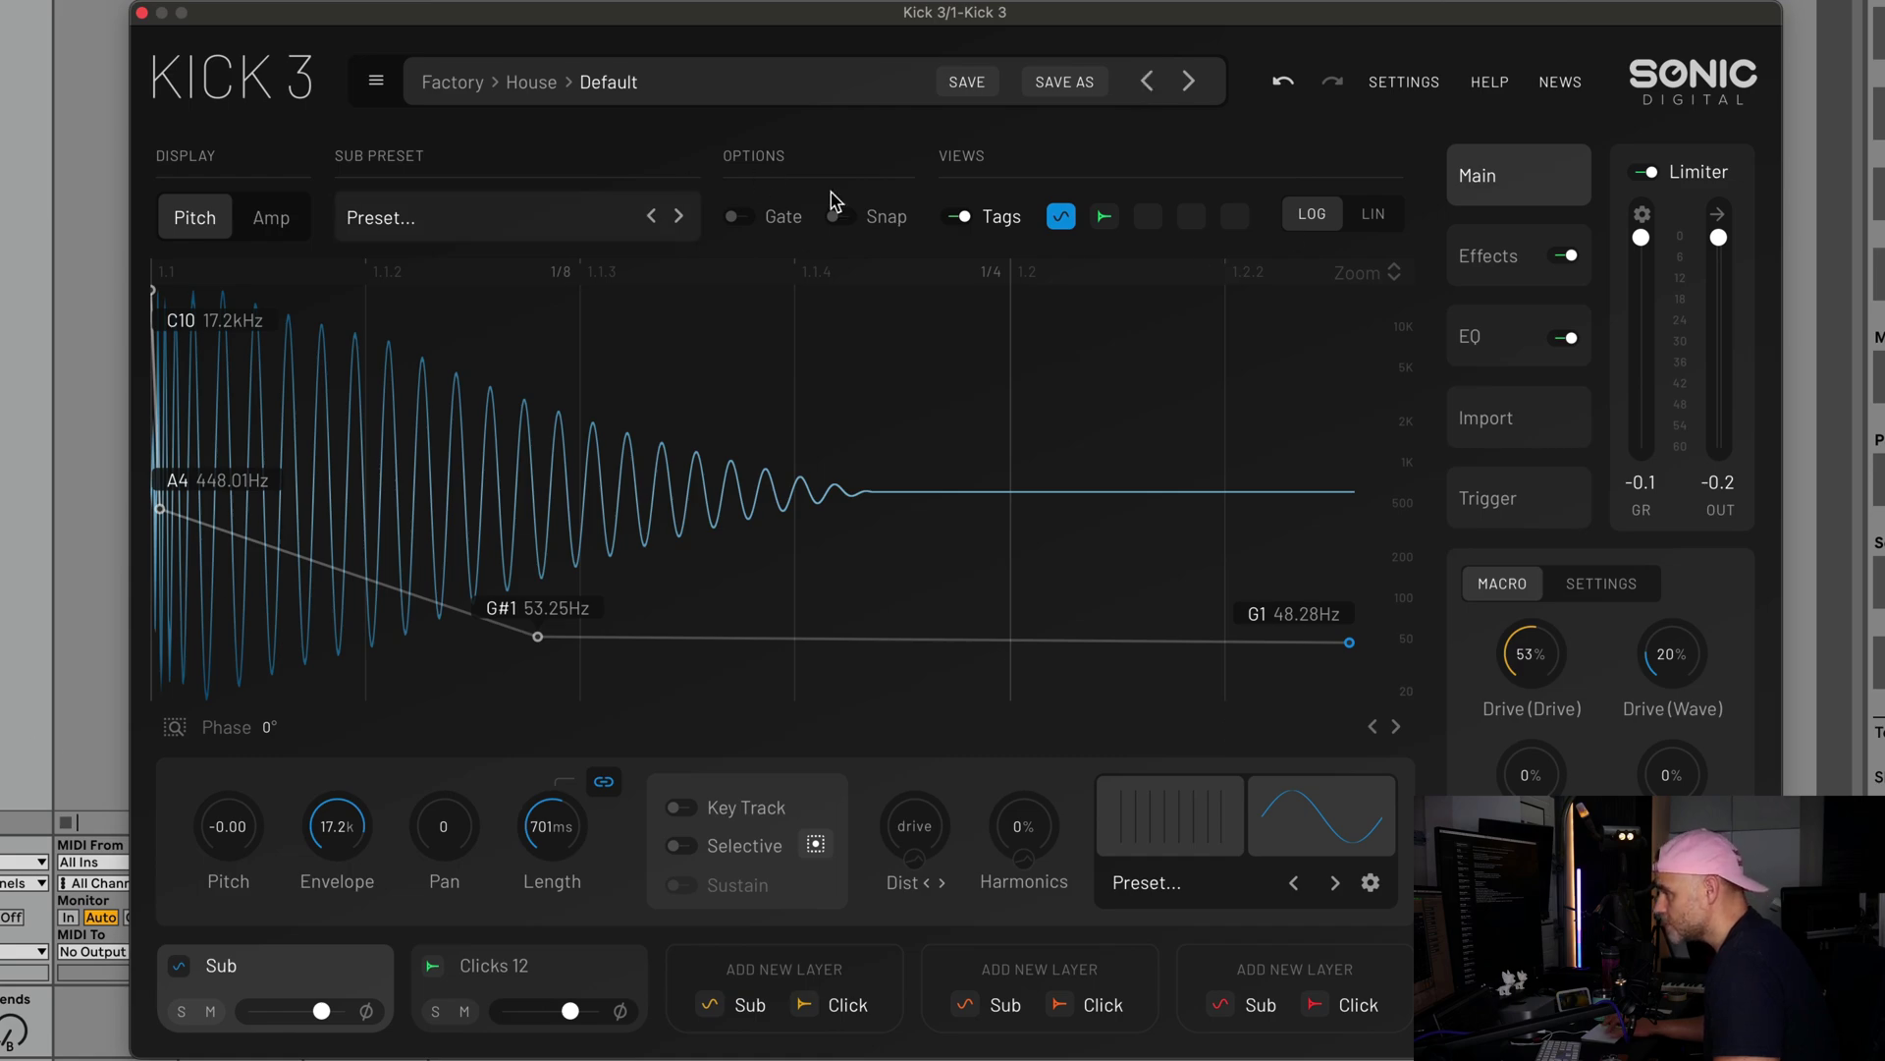
Audition 808s Generic and Pop 808 Short - 01, then load 808s (Keytracked) BaDang.
click(744, 79)
click(565, 319)
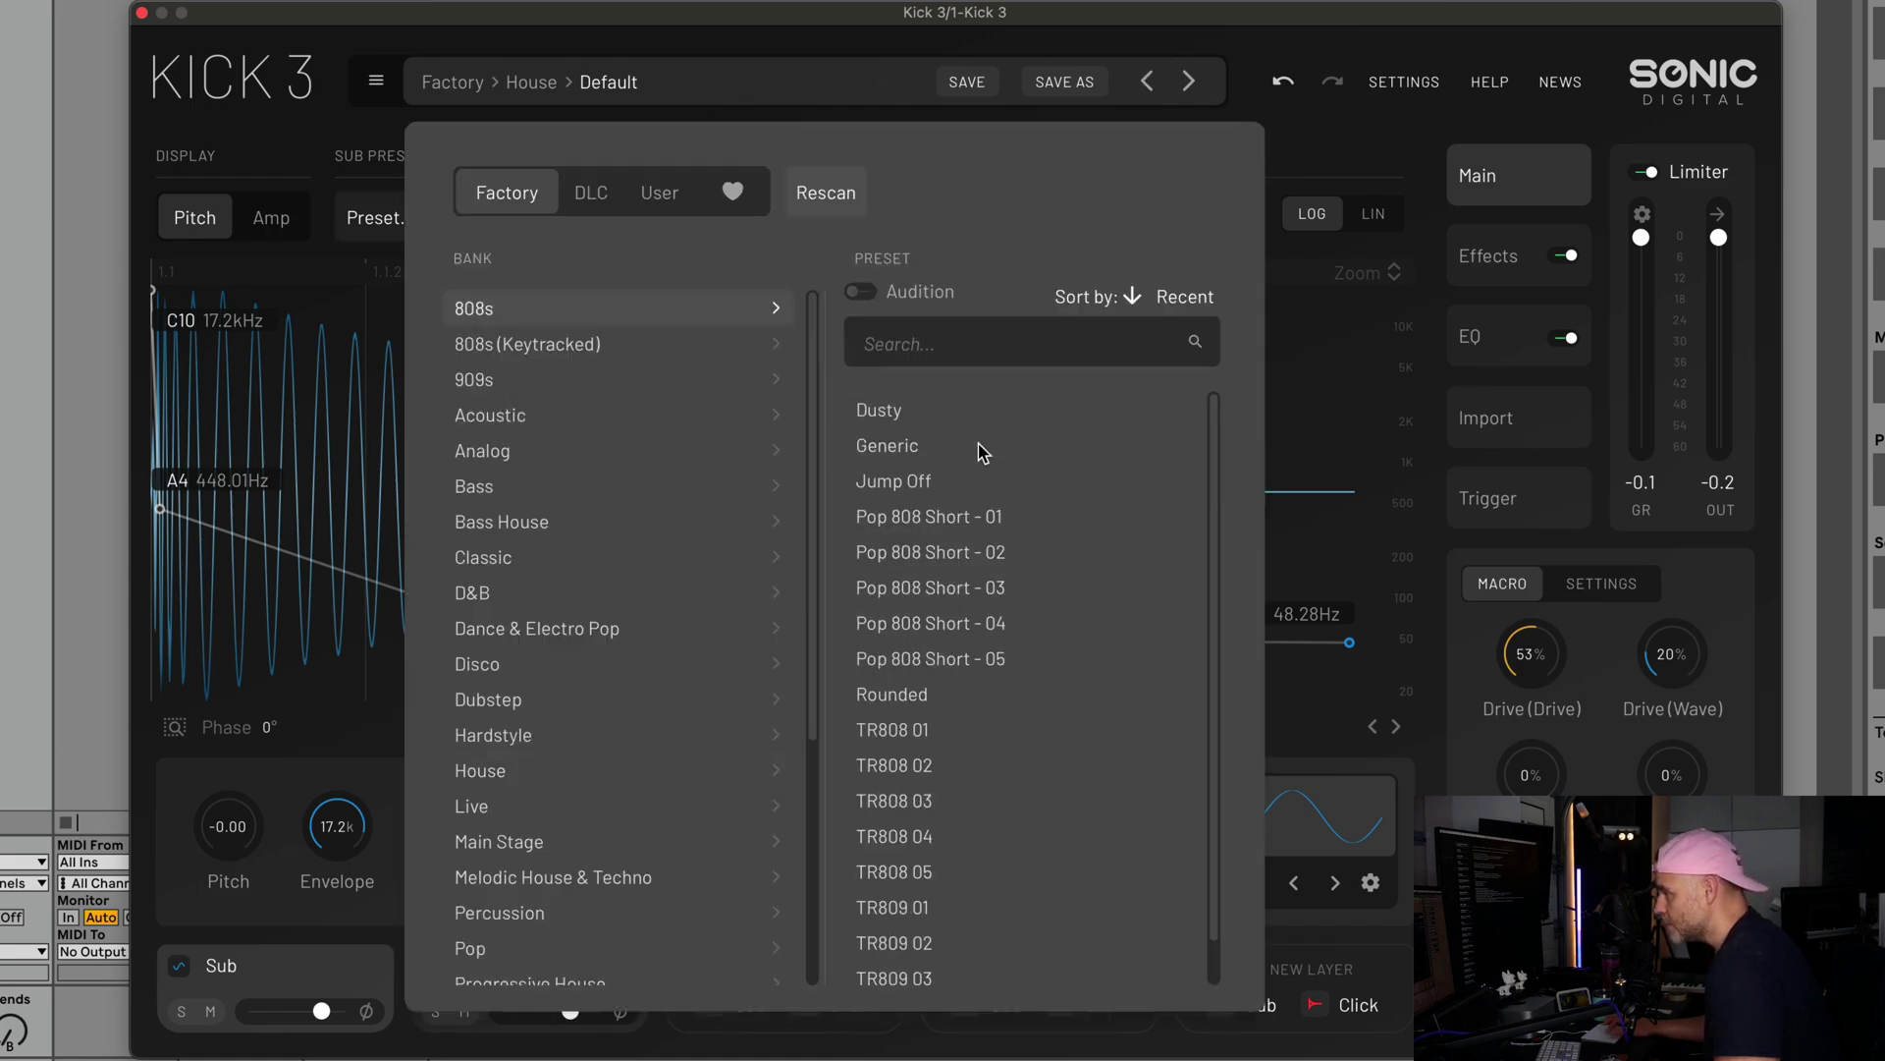
click(982, 450)
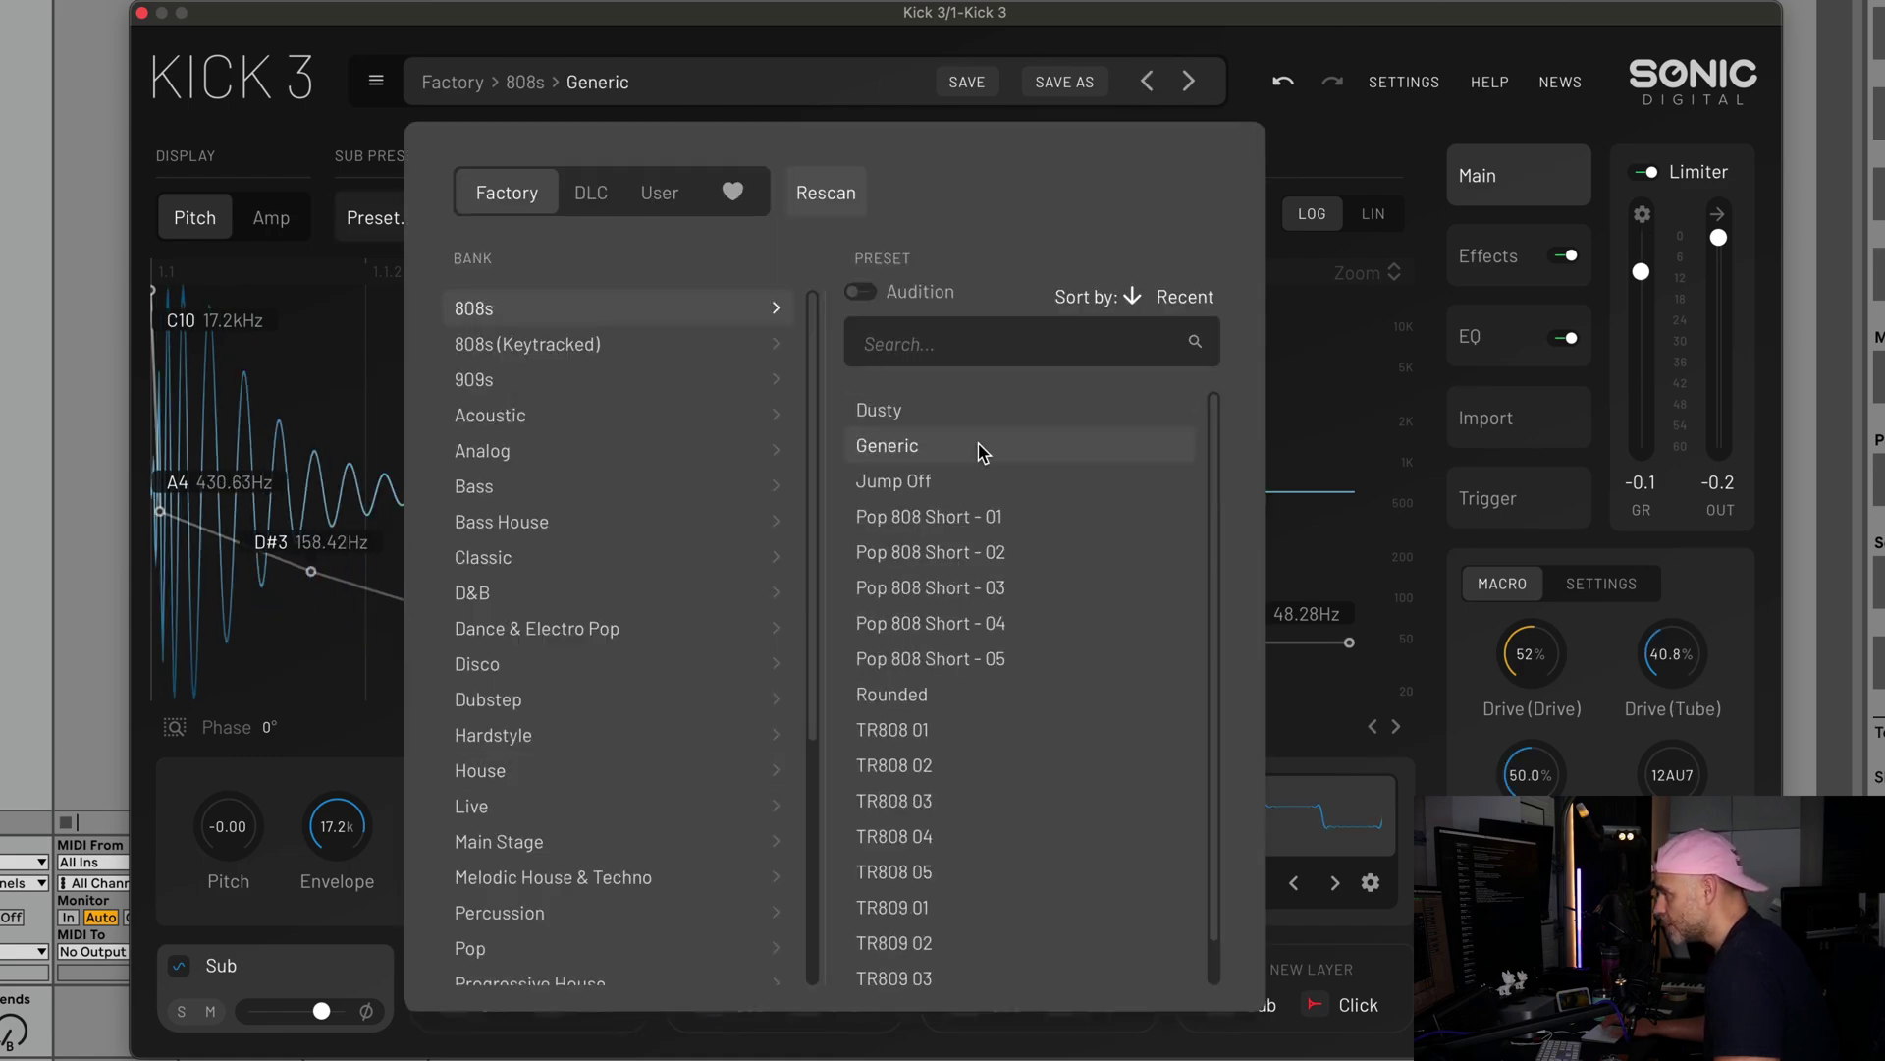
click(943, 517)
click(606, 349)
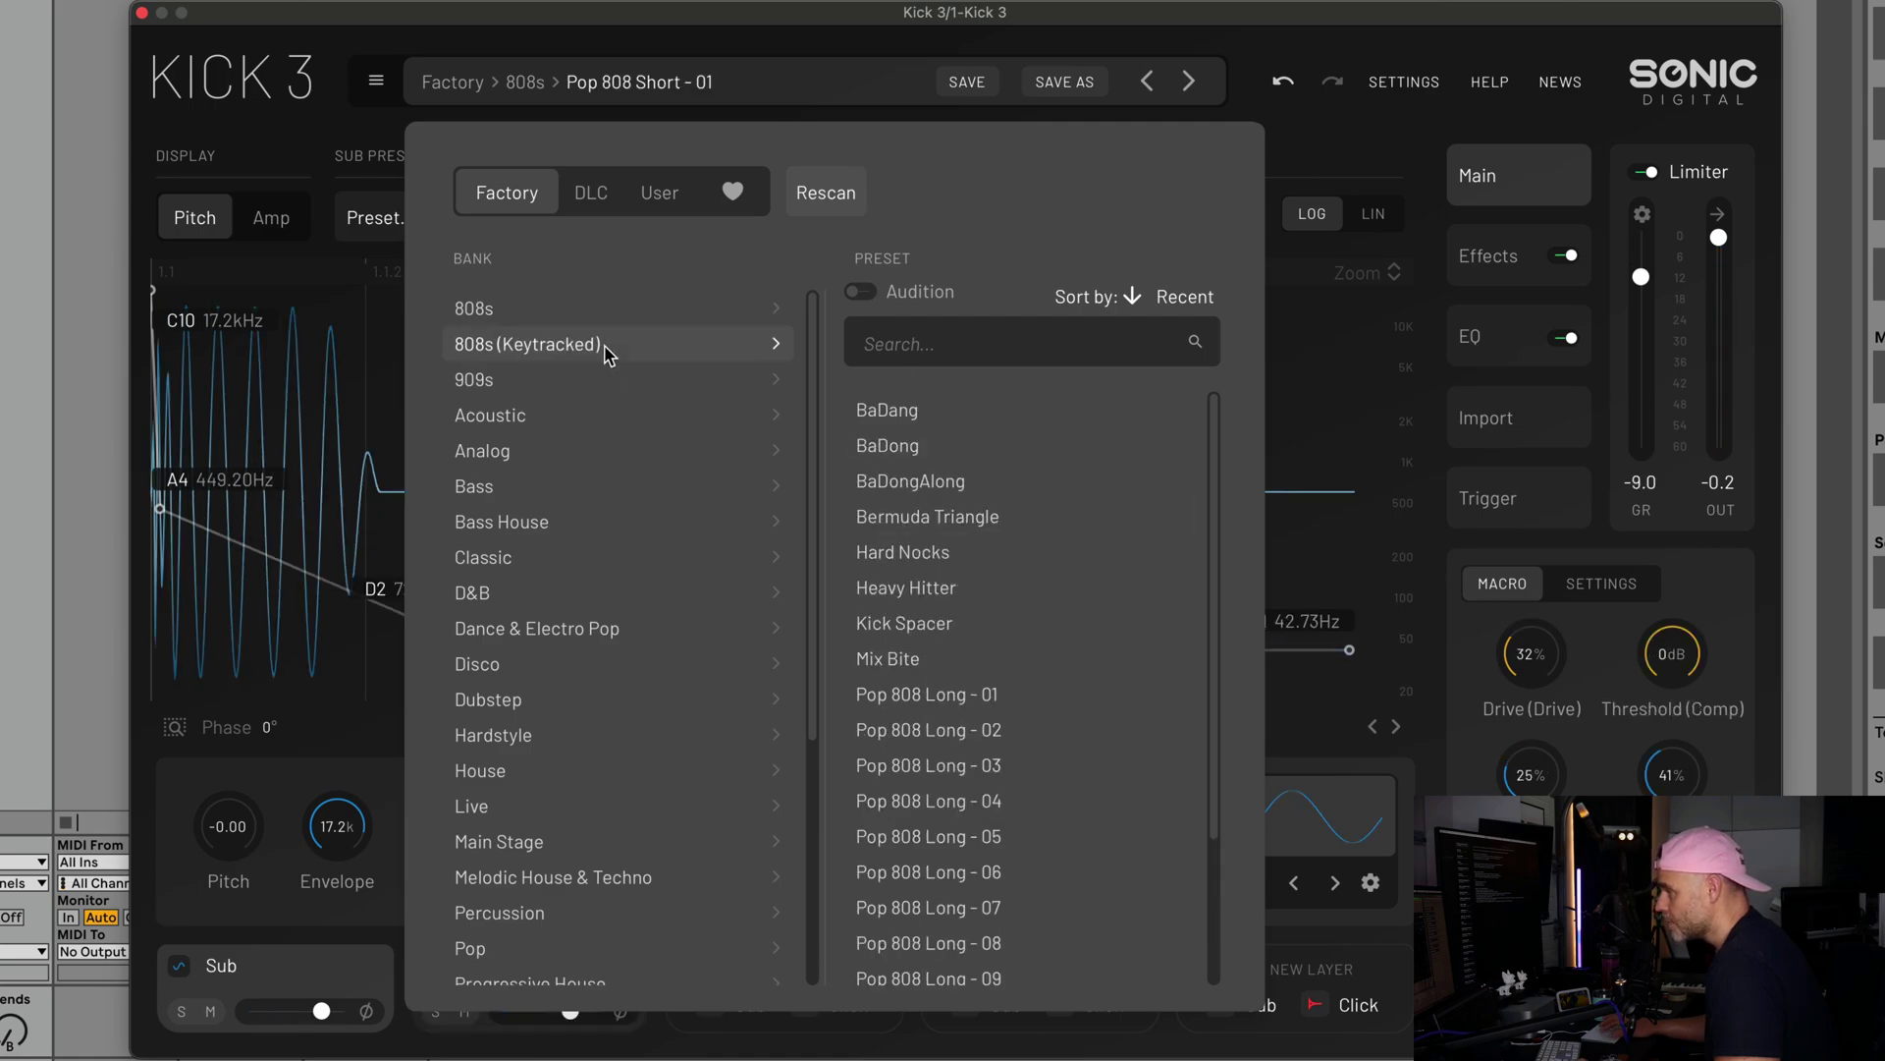
click(951, 406)
click(1153, 42)
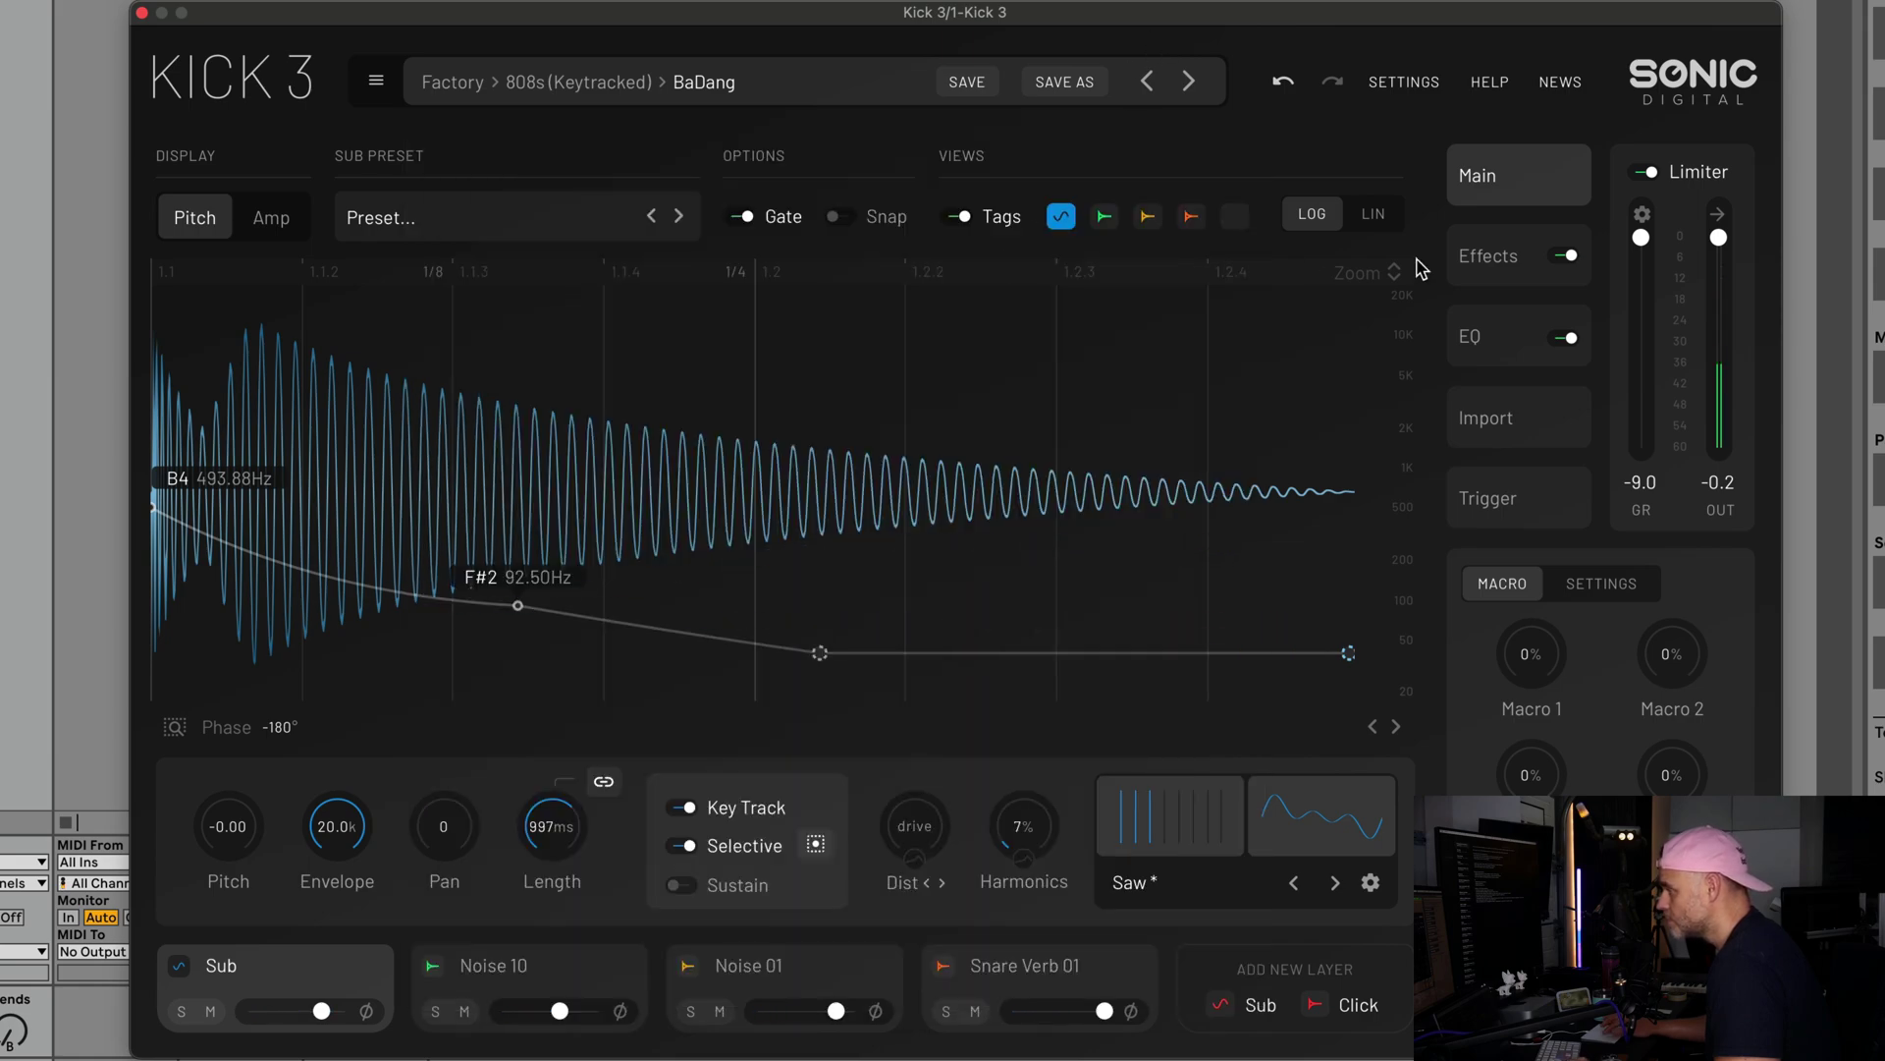
Enter 50 ms as the Gate Release Time in Settings, then close the panel.
click(1422, 85)
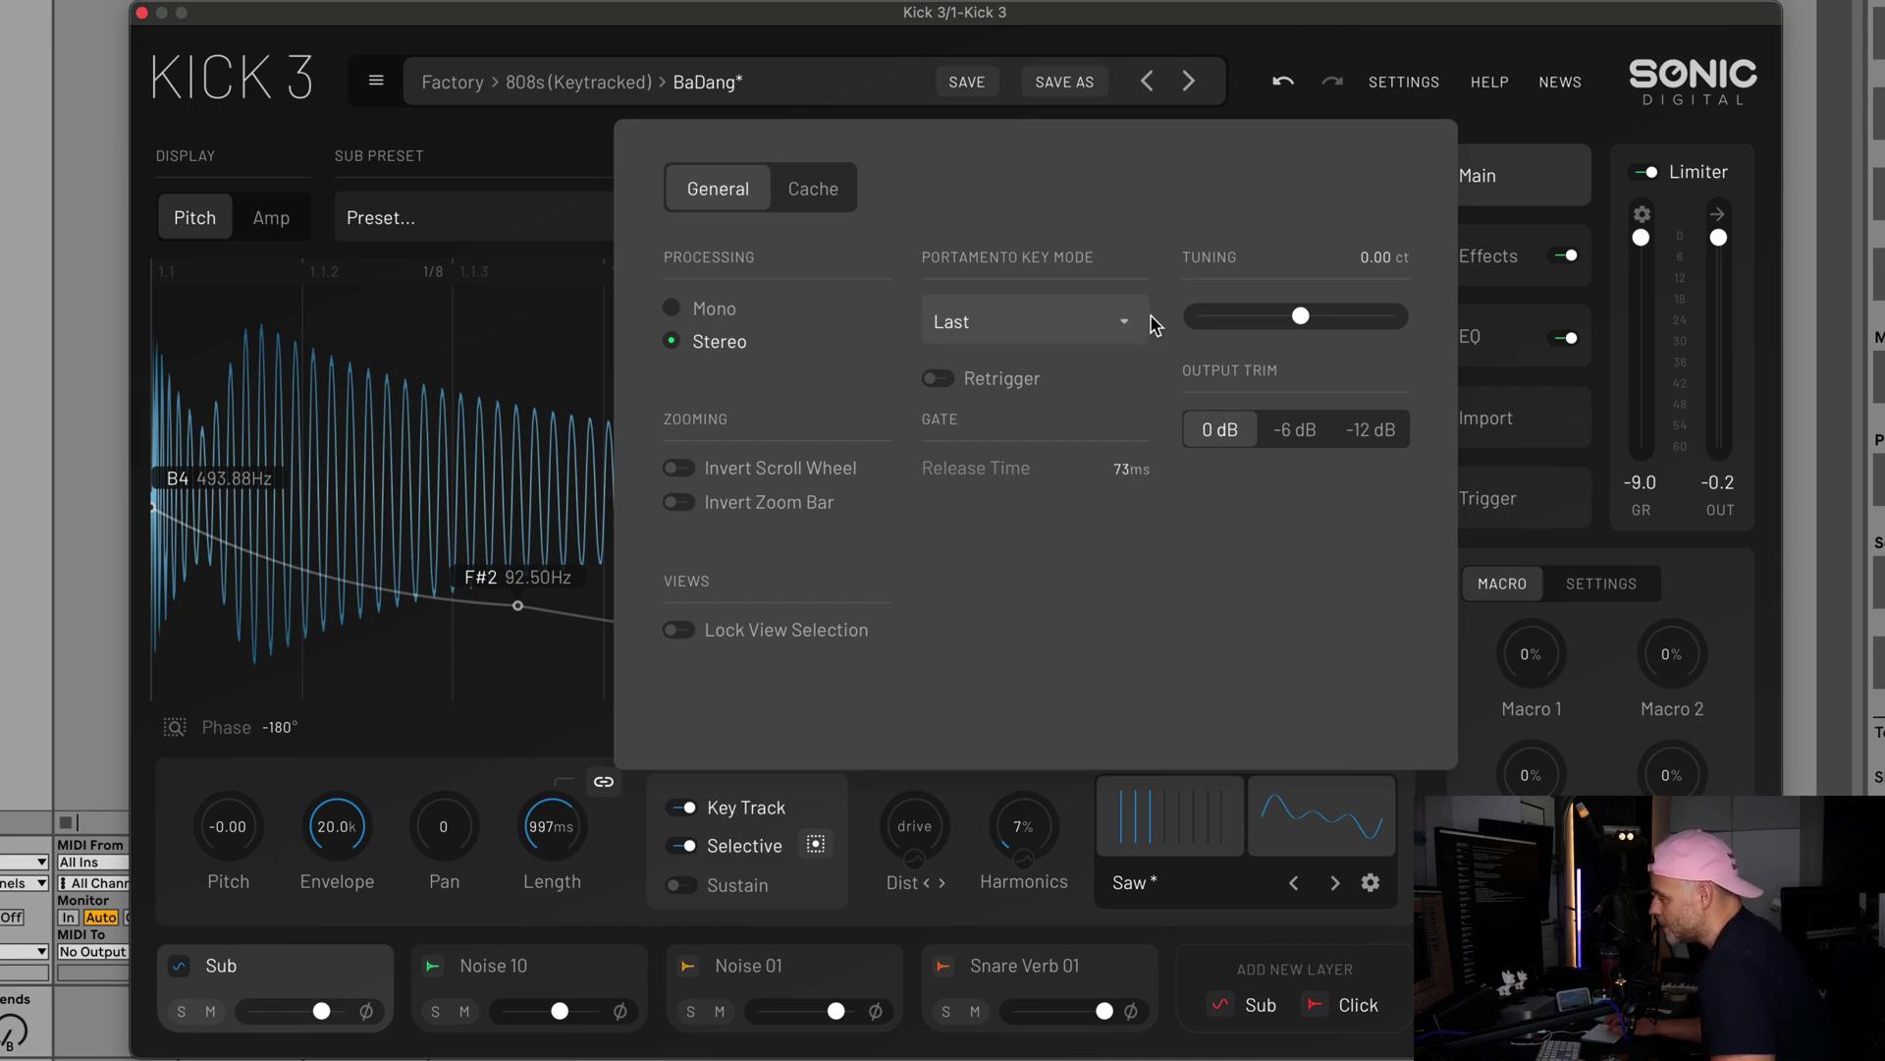
click(1191, 54)
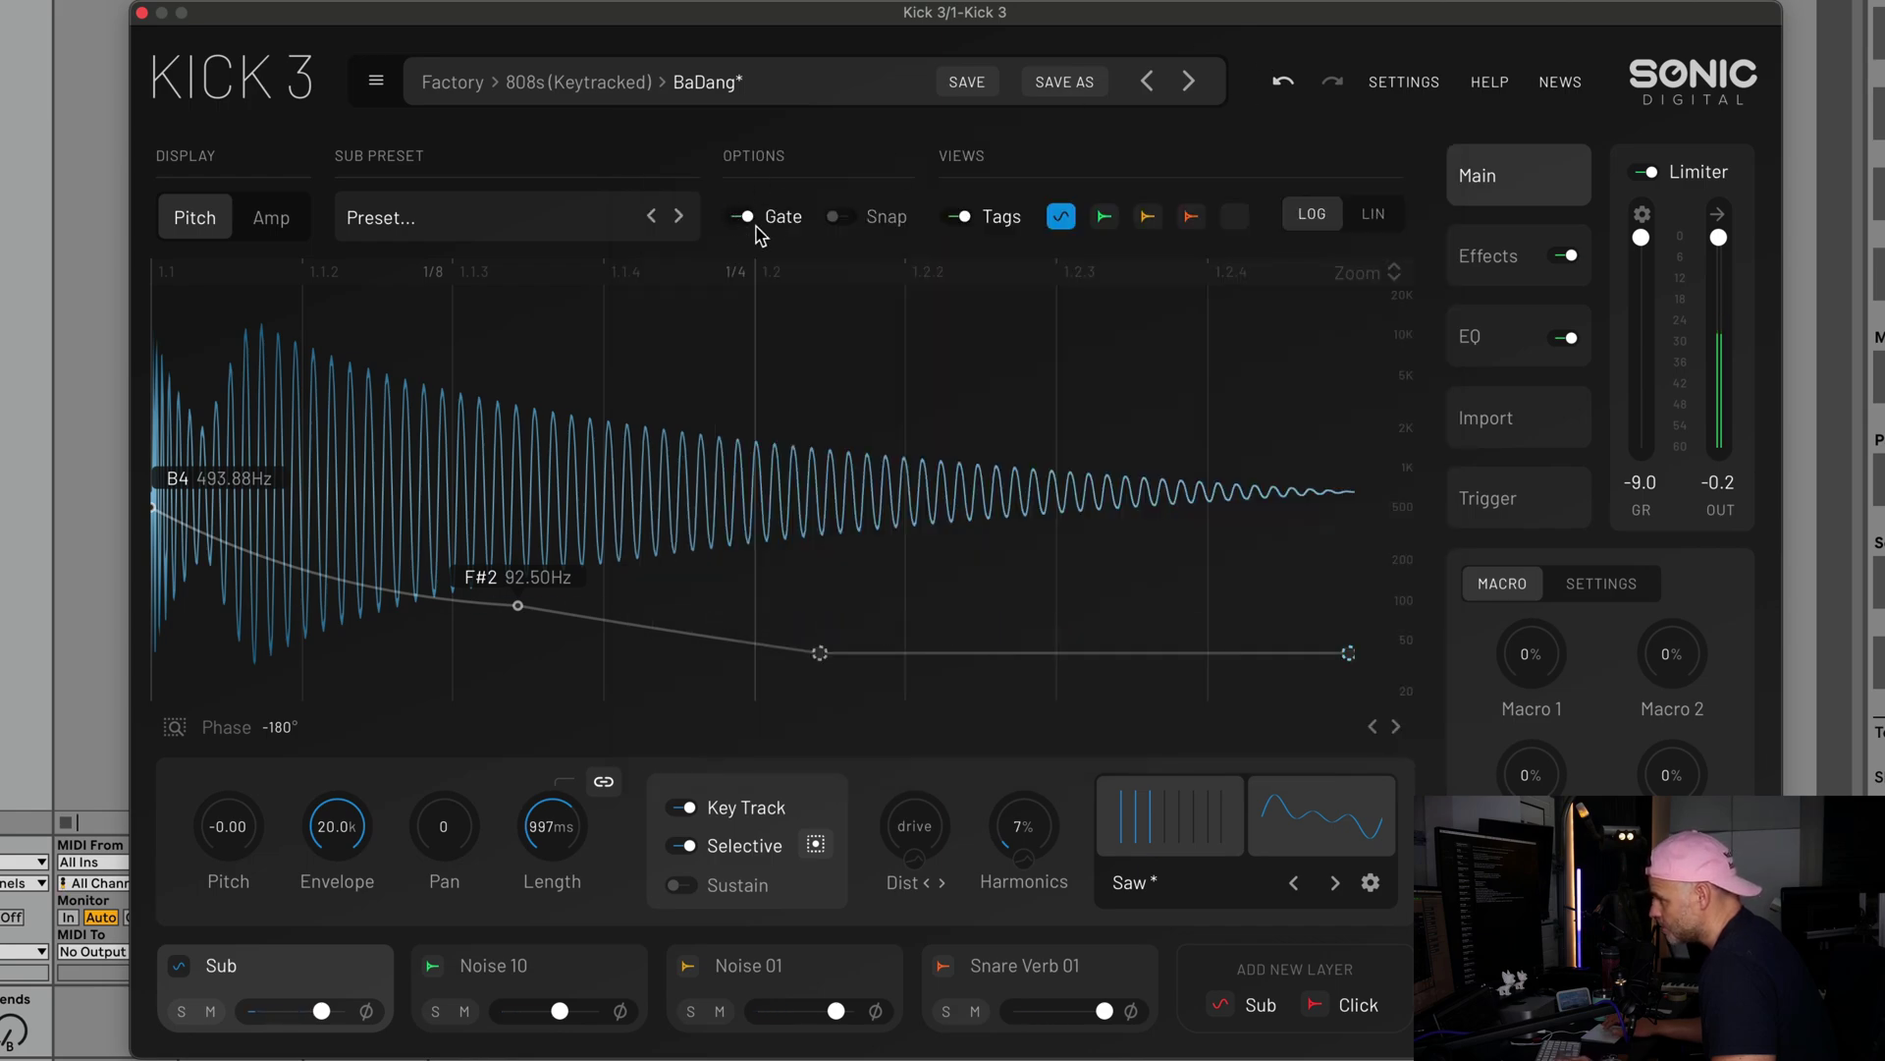
click(1406, 85)
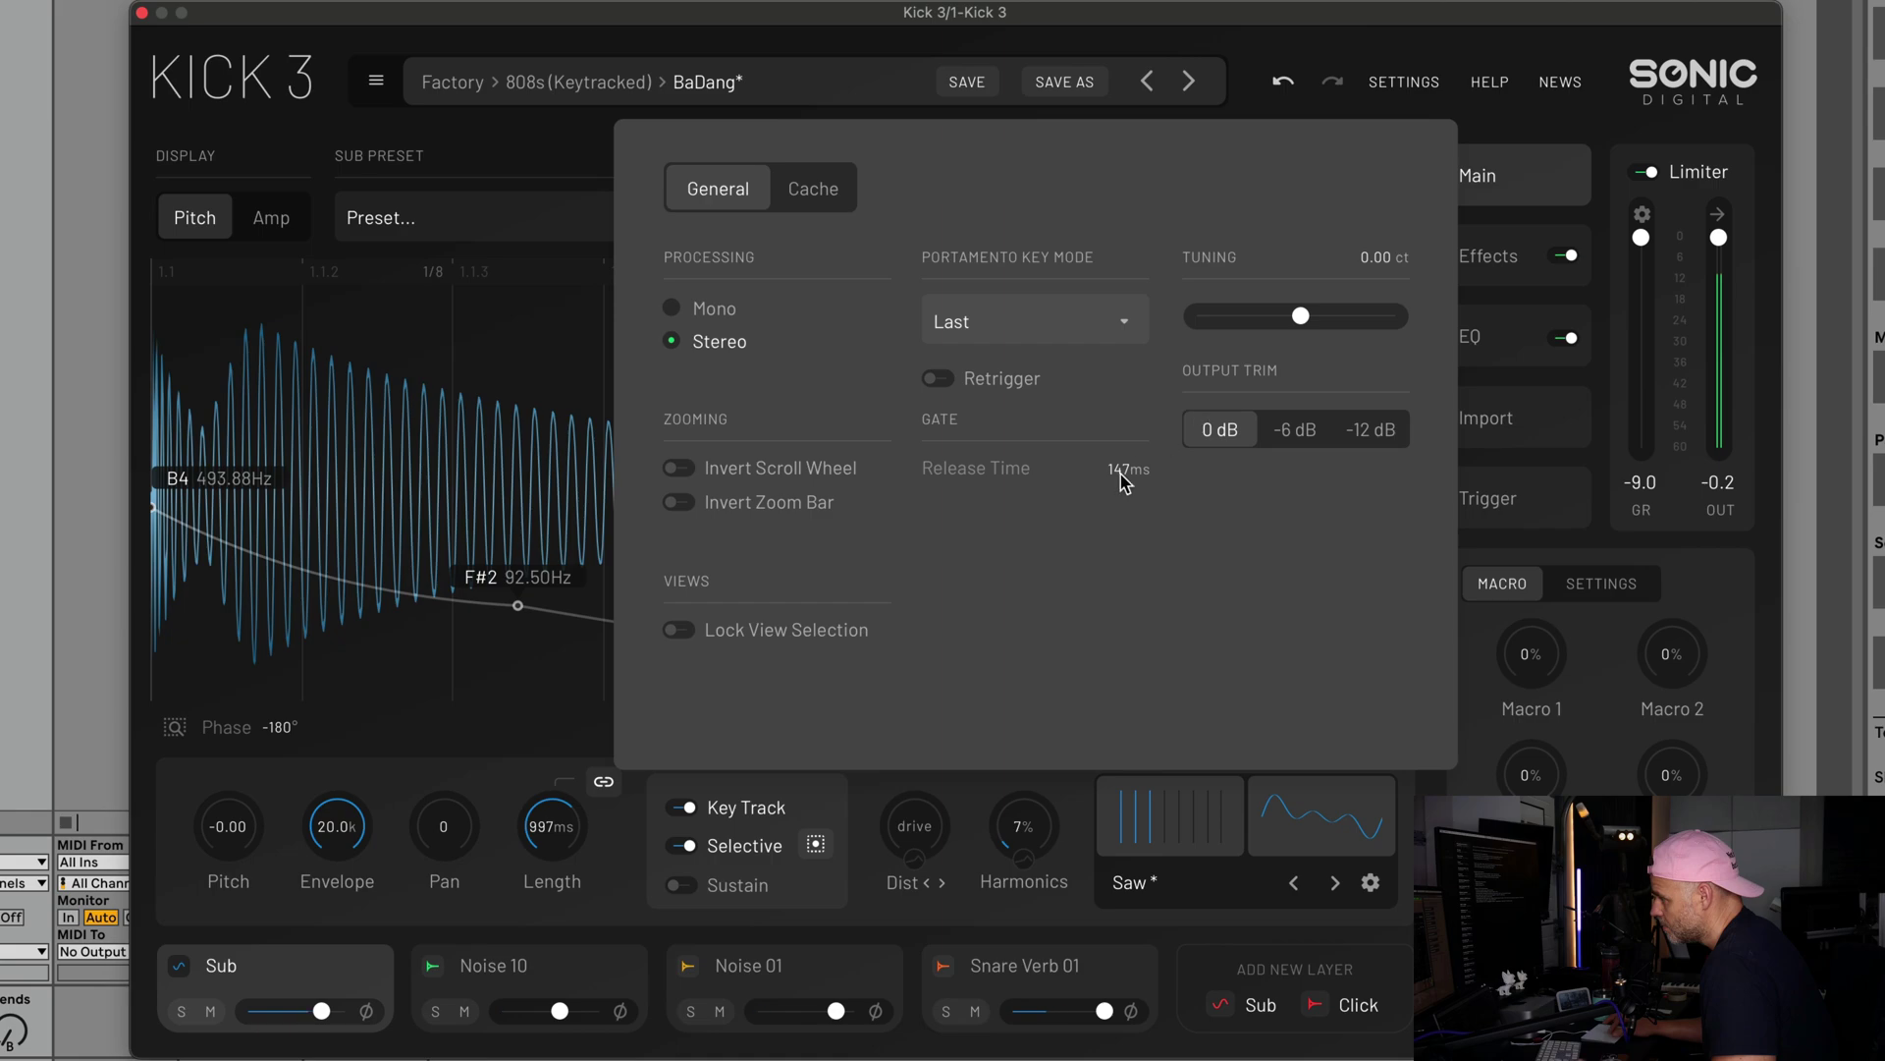
drag(1126, 481, 1139, 432)
drag(1125, 472, 1120, 577)
double_click(1129, 469)
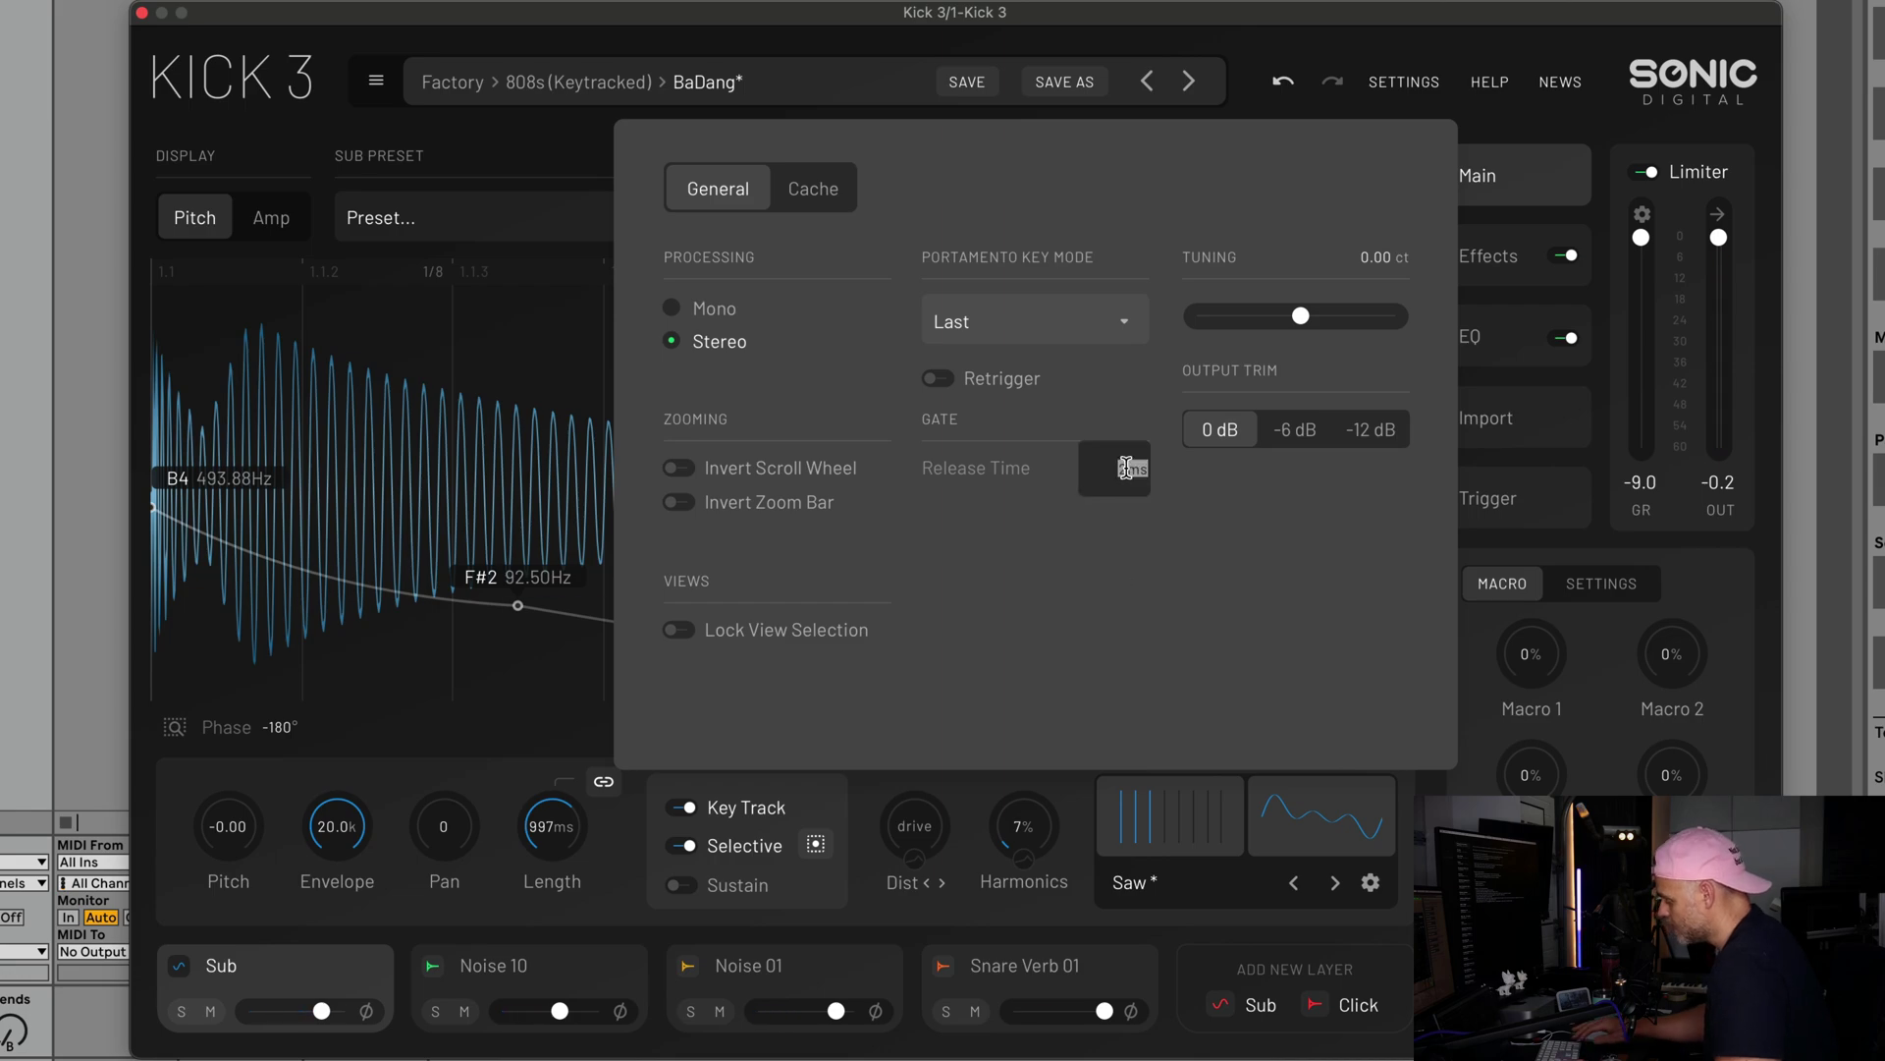
text(50)
key(Return)
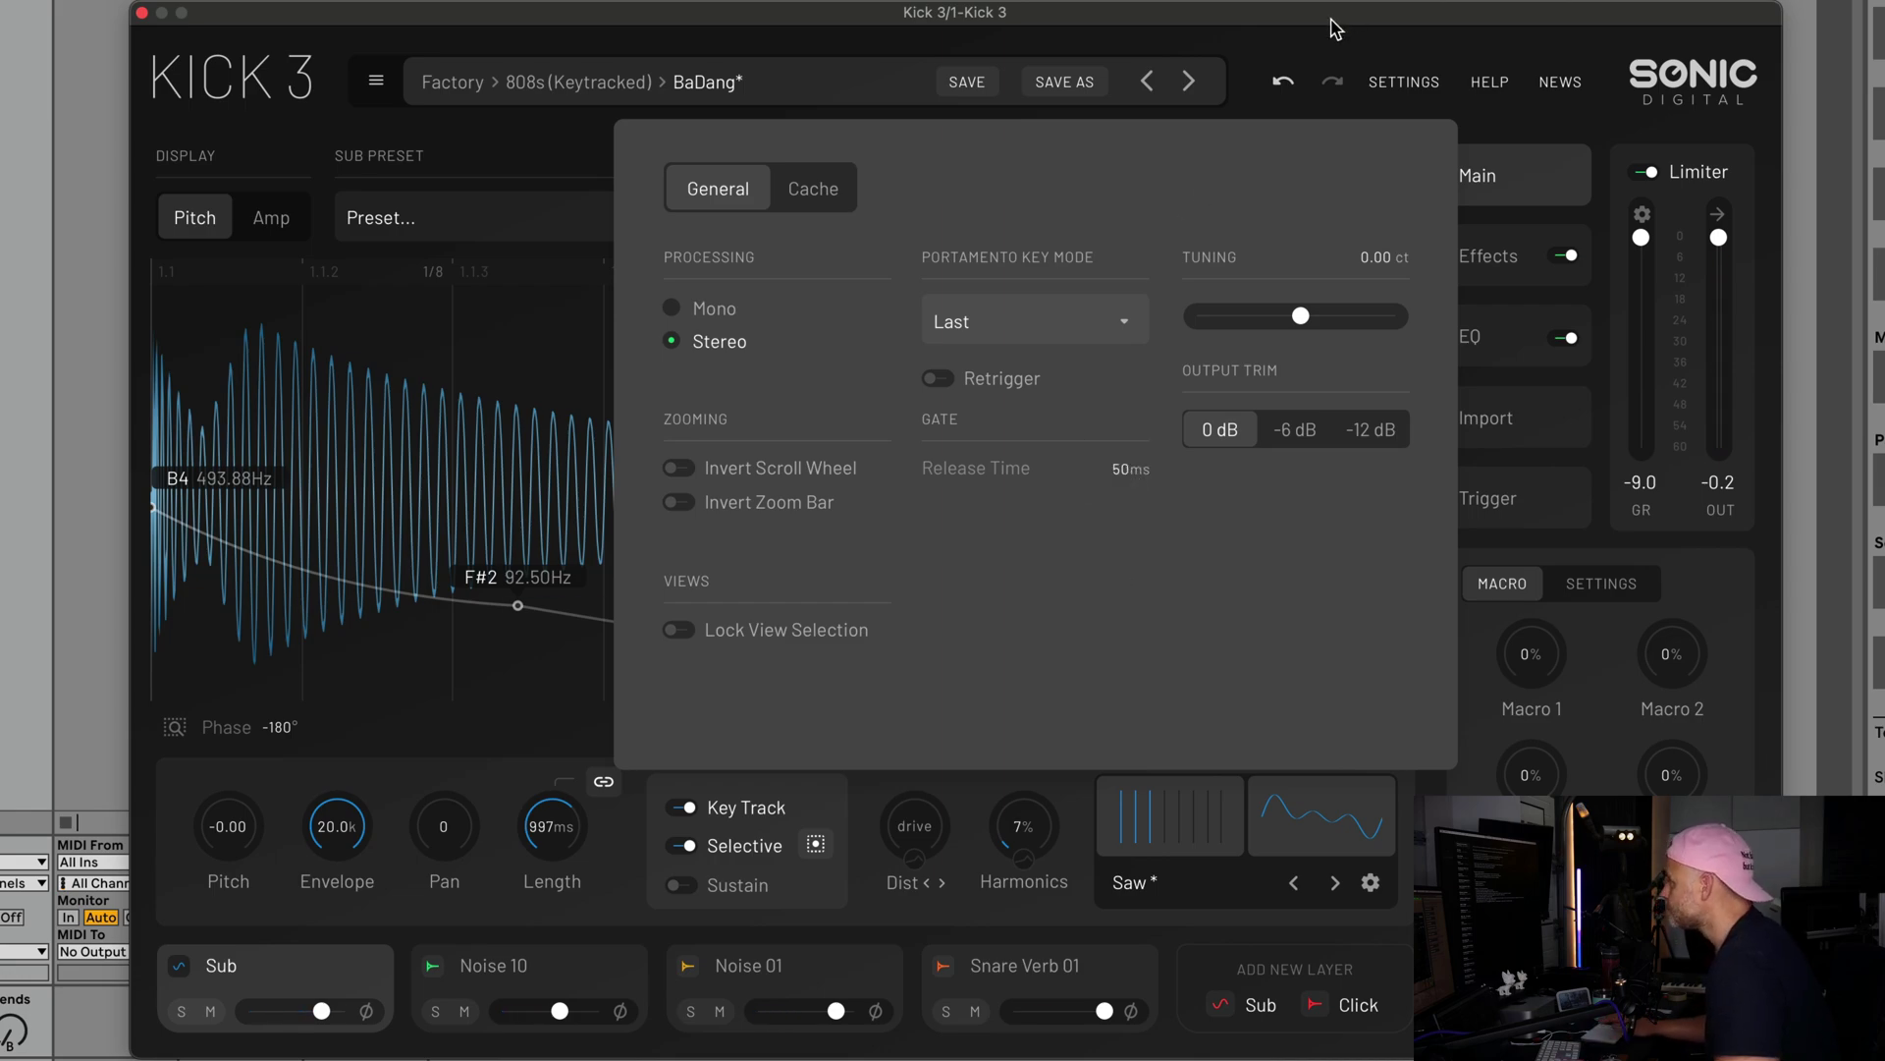
click(1301, 43)
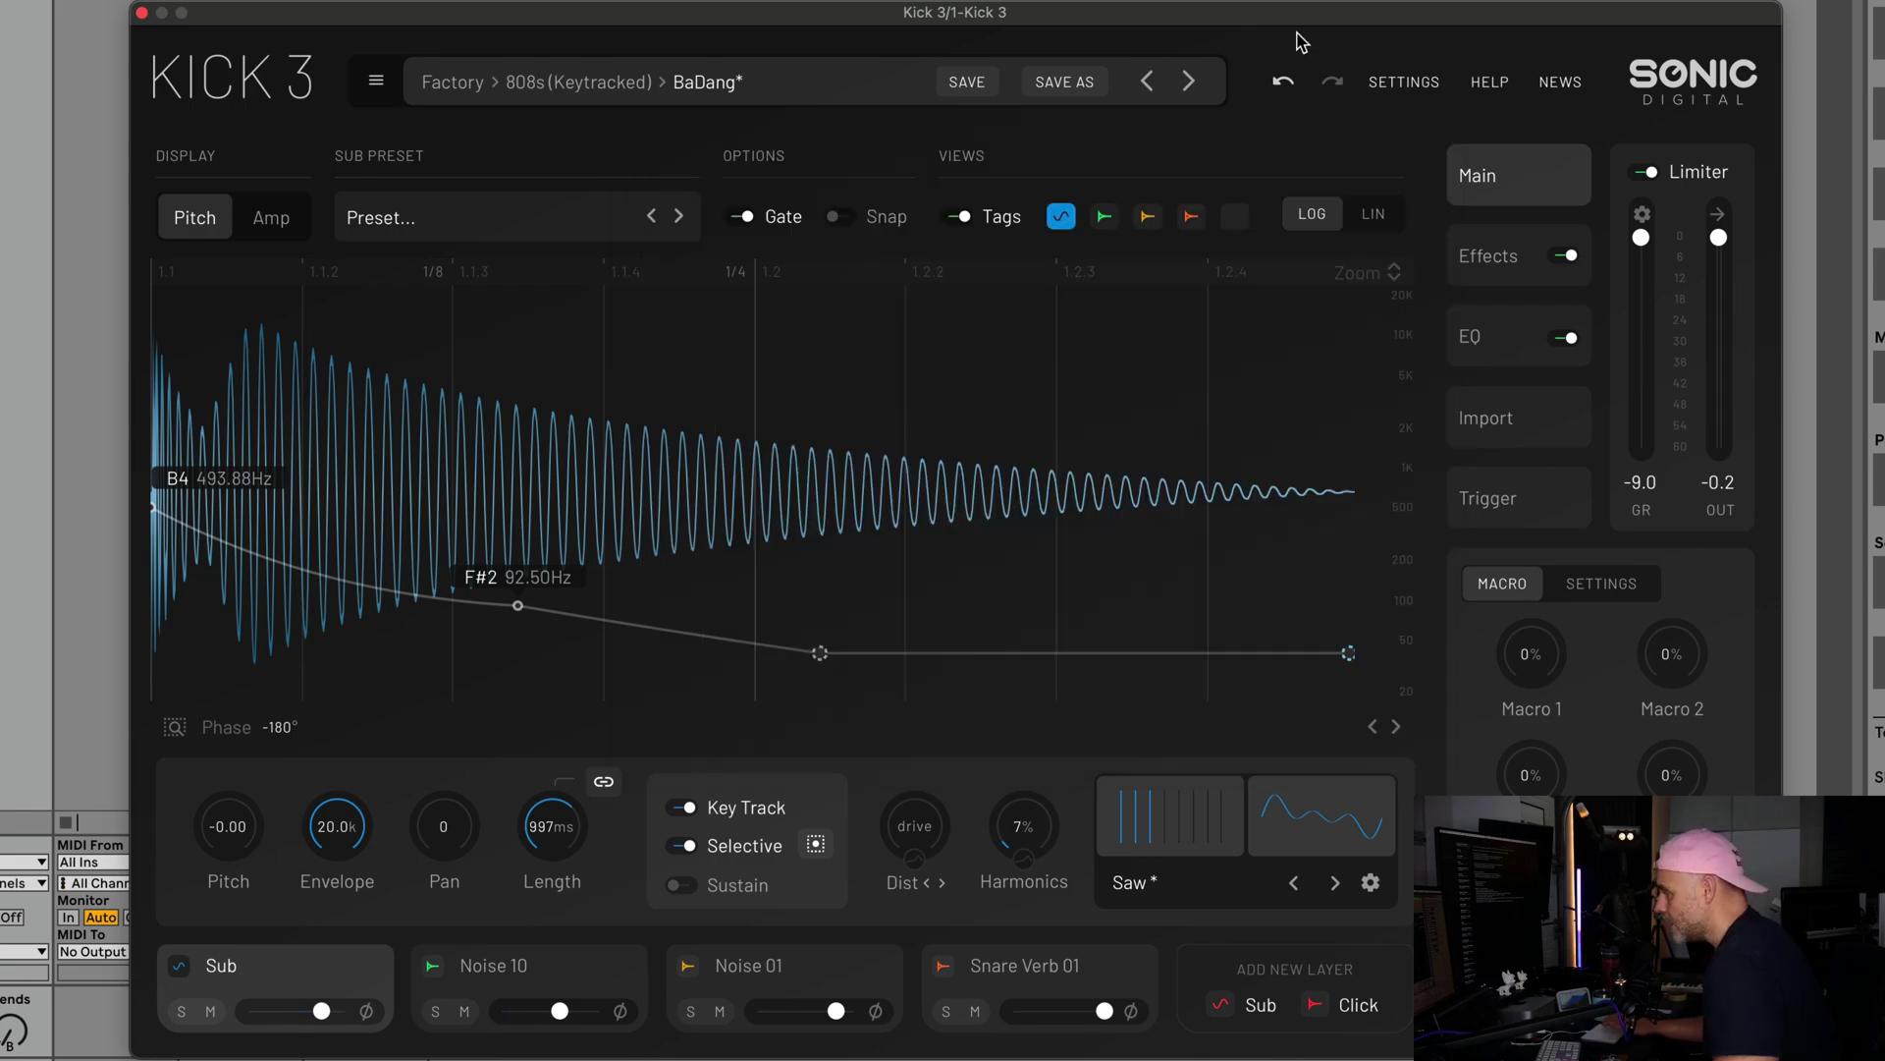
Drag the Sub layer's Length knob between 1/32 and 1.00s to compare tail lengths.
click(447, 972)
click(229, 972)
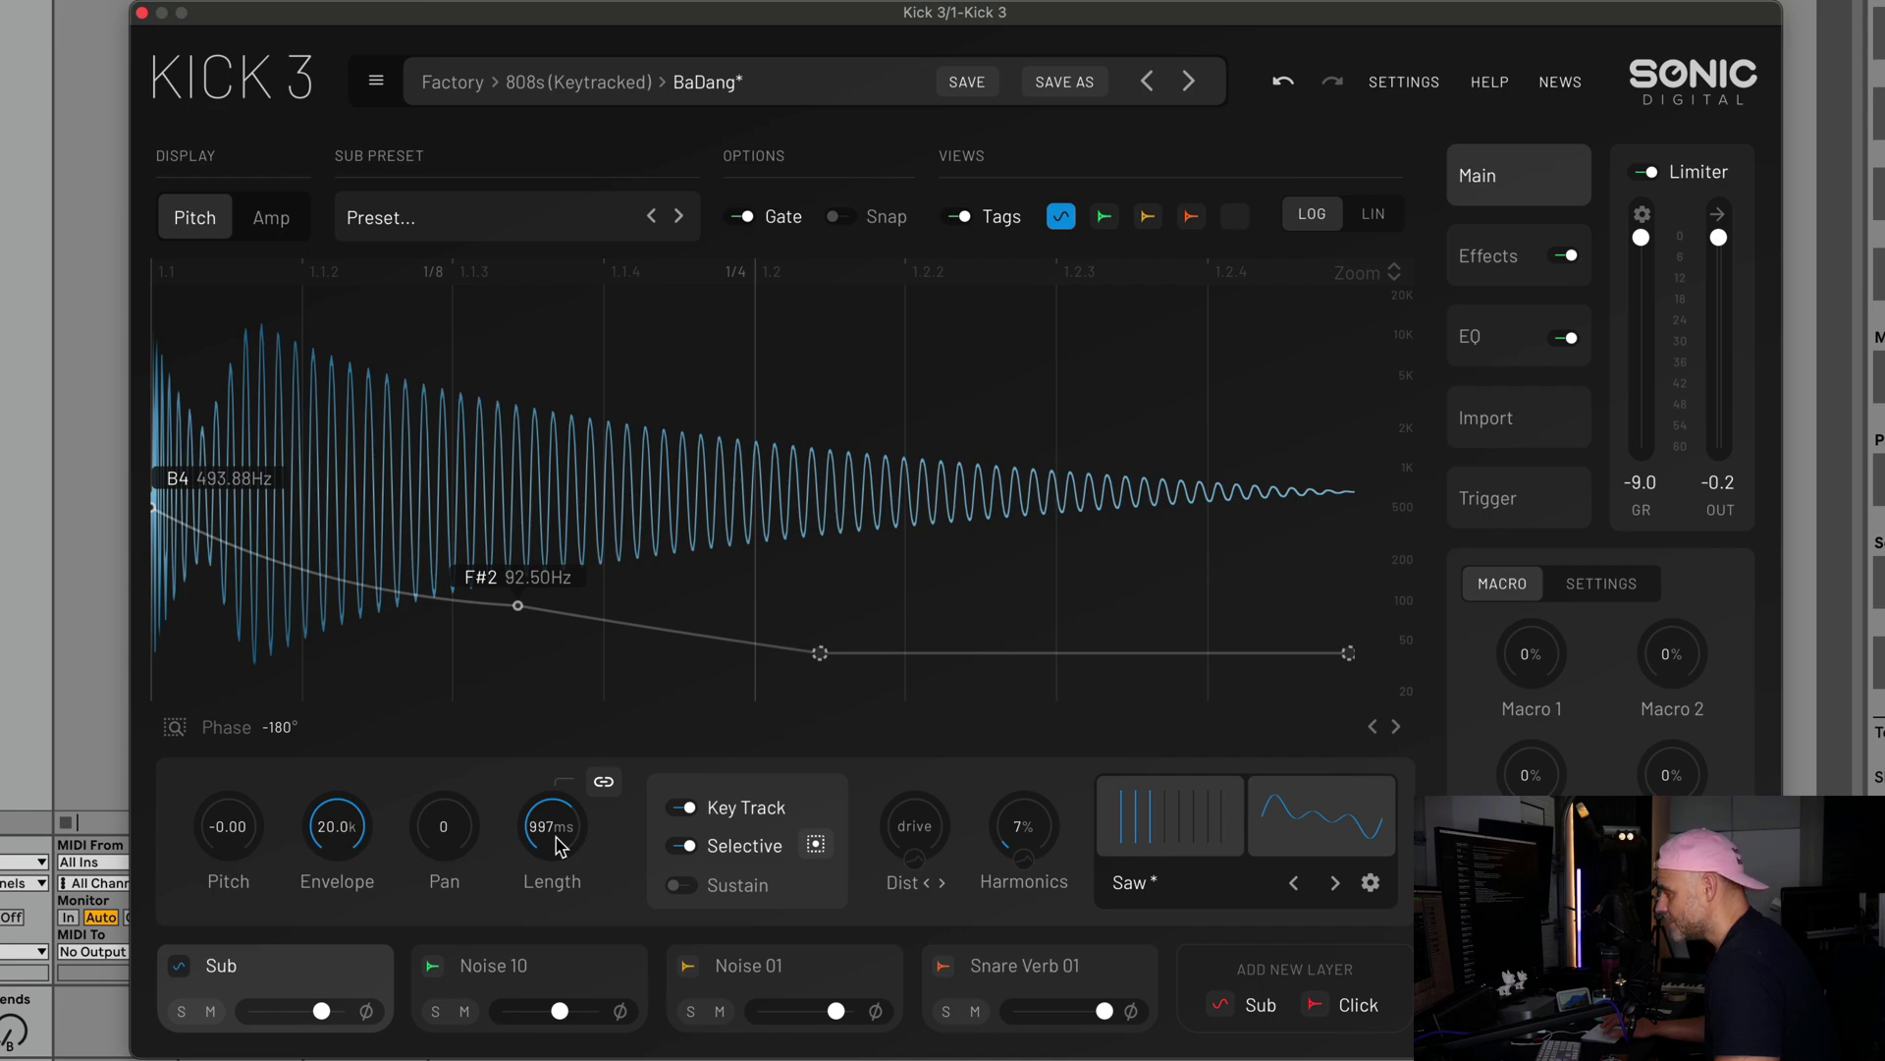
drag(548, 850, 550, 989)
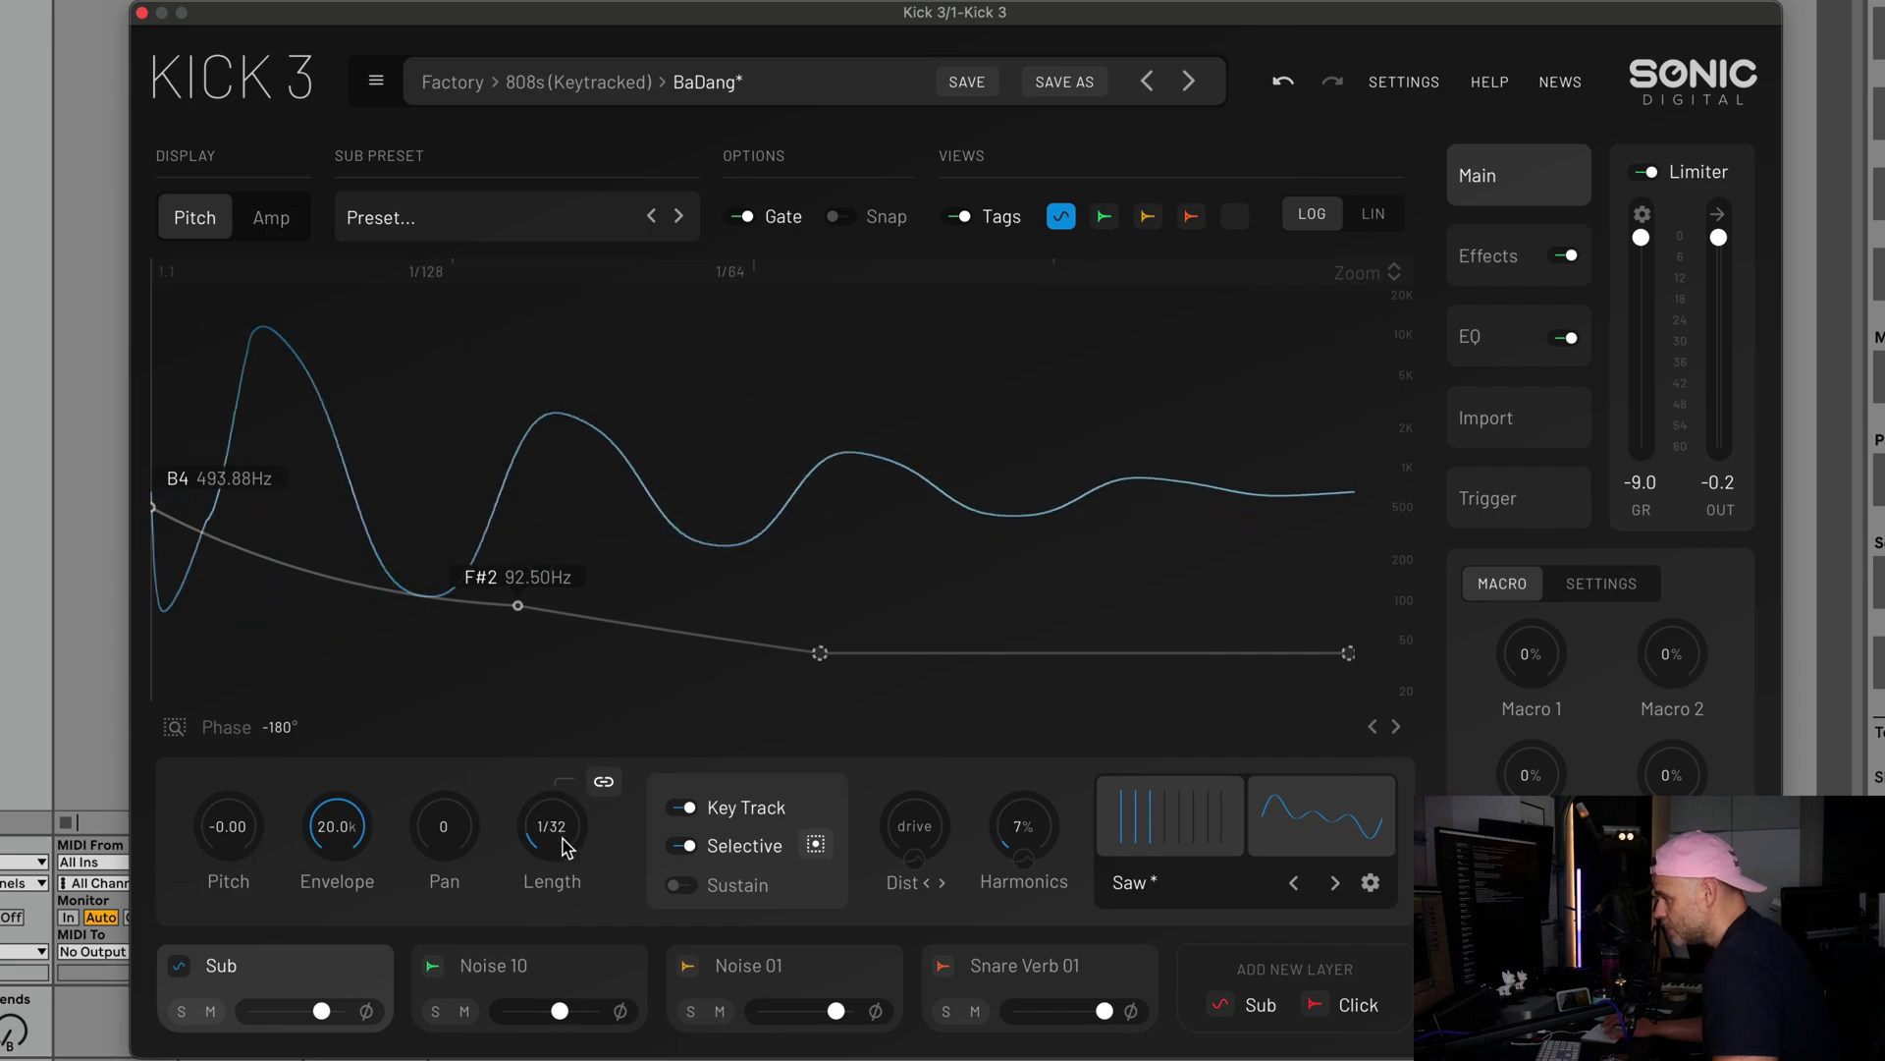
drag(565, 850, 546, 761)
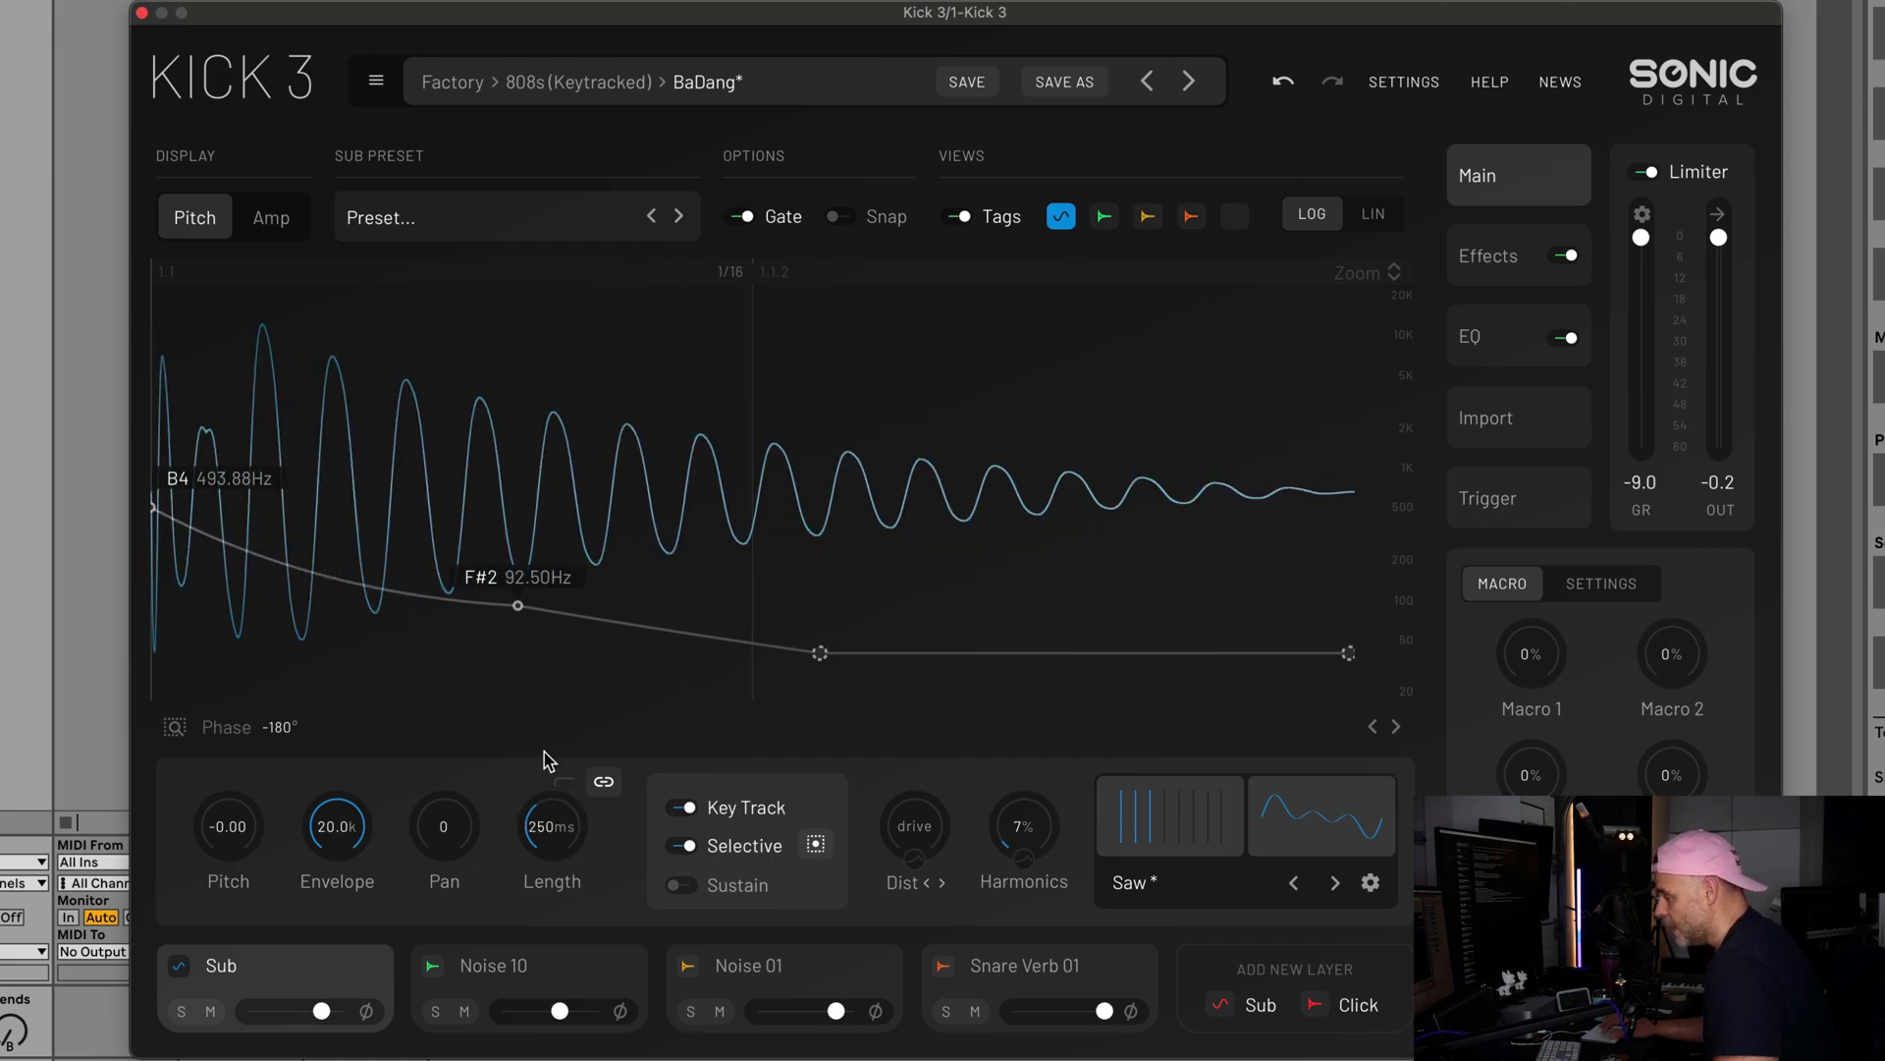
drag(551, 846, 550, 779)
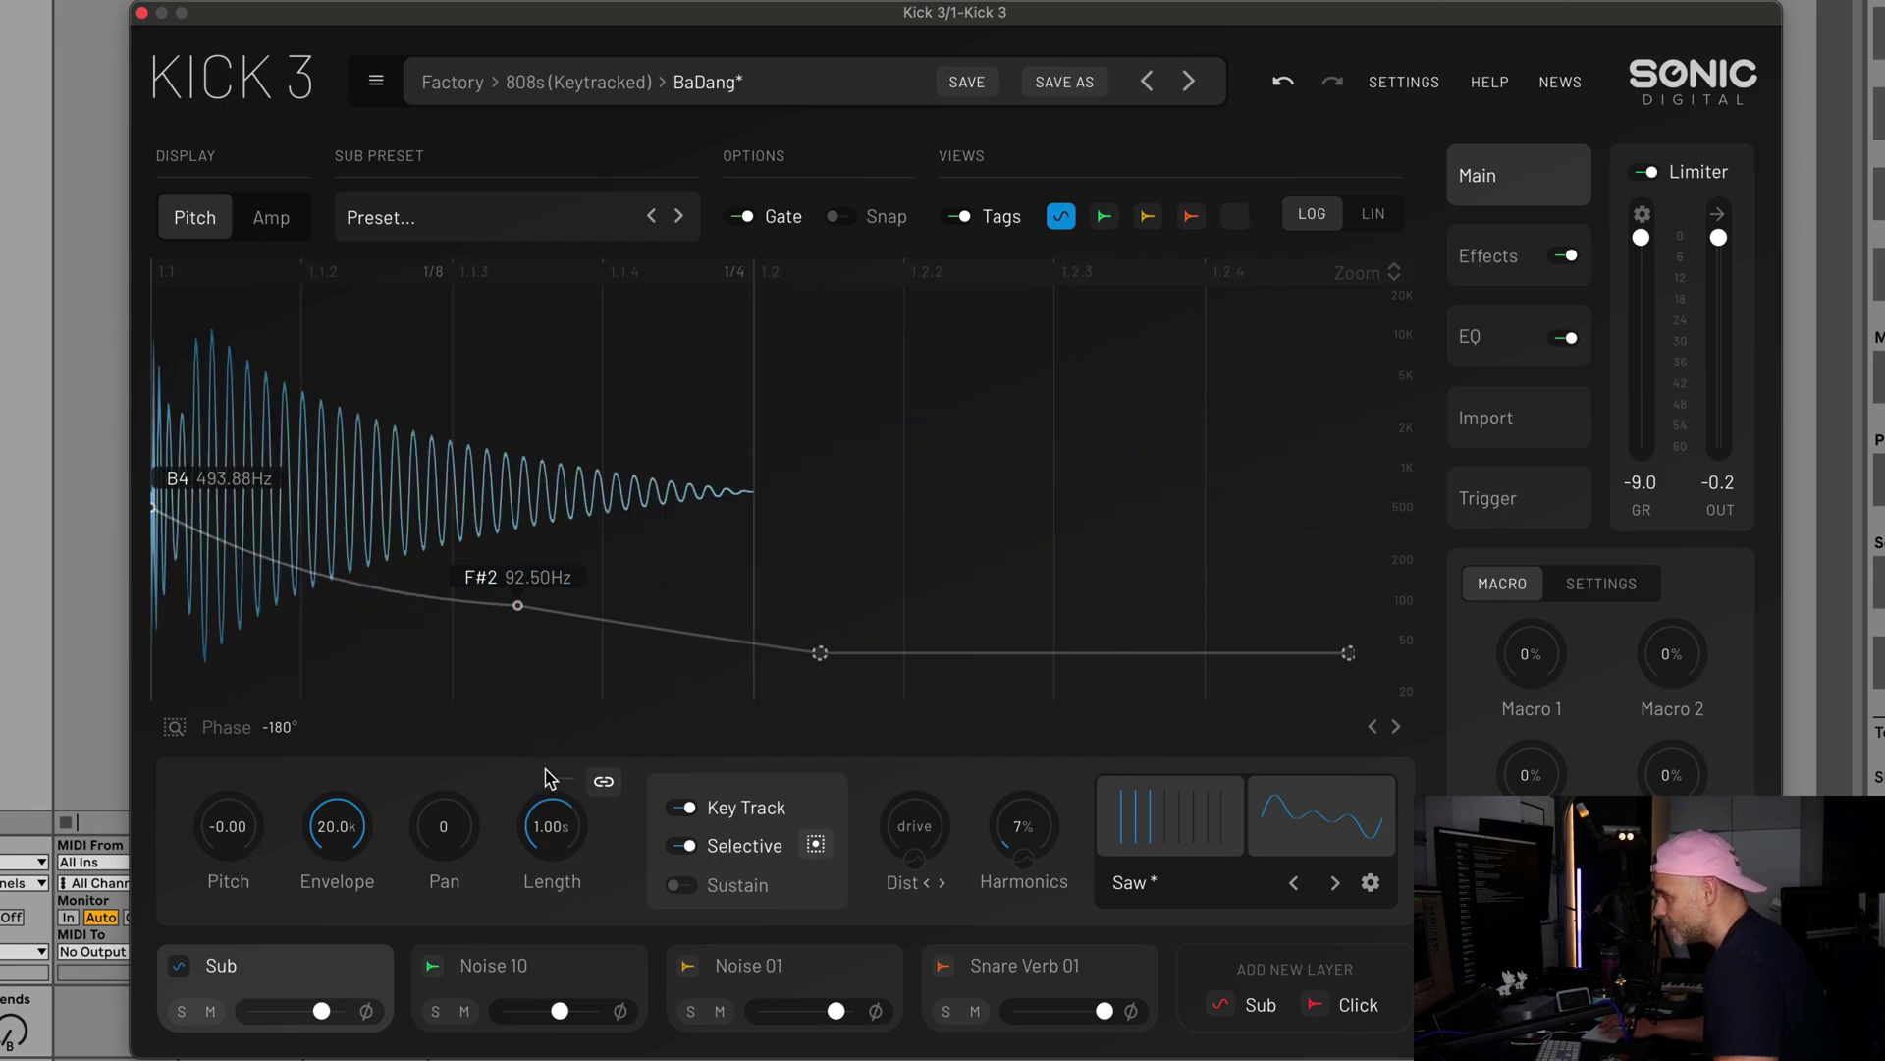
Enter 1/16 as the Sub layer's Length, cutting it to 250ms.
double_click(557, 834)
text(1/)
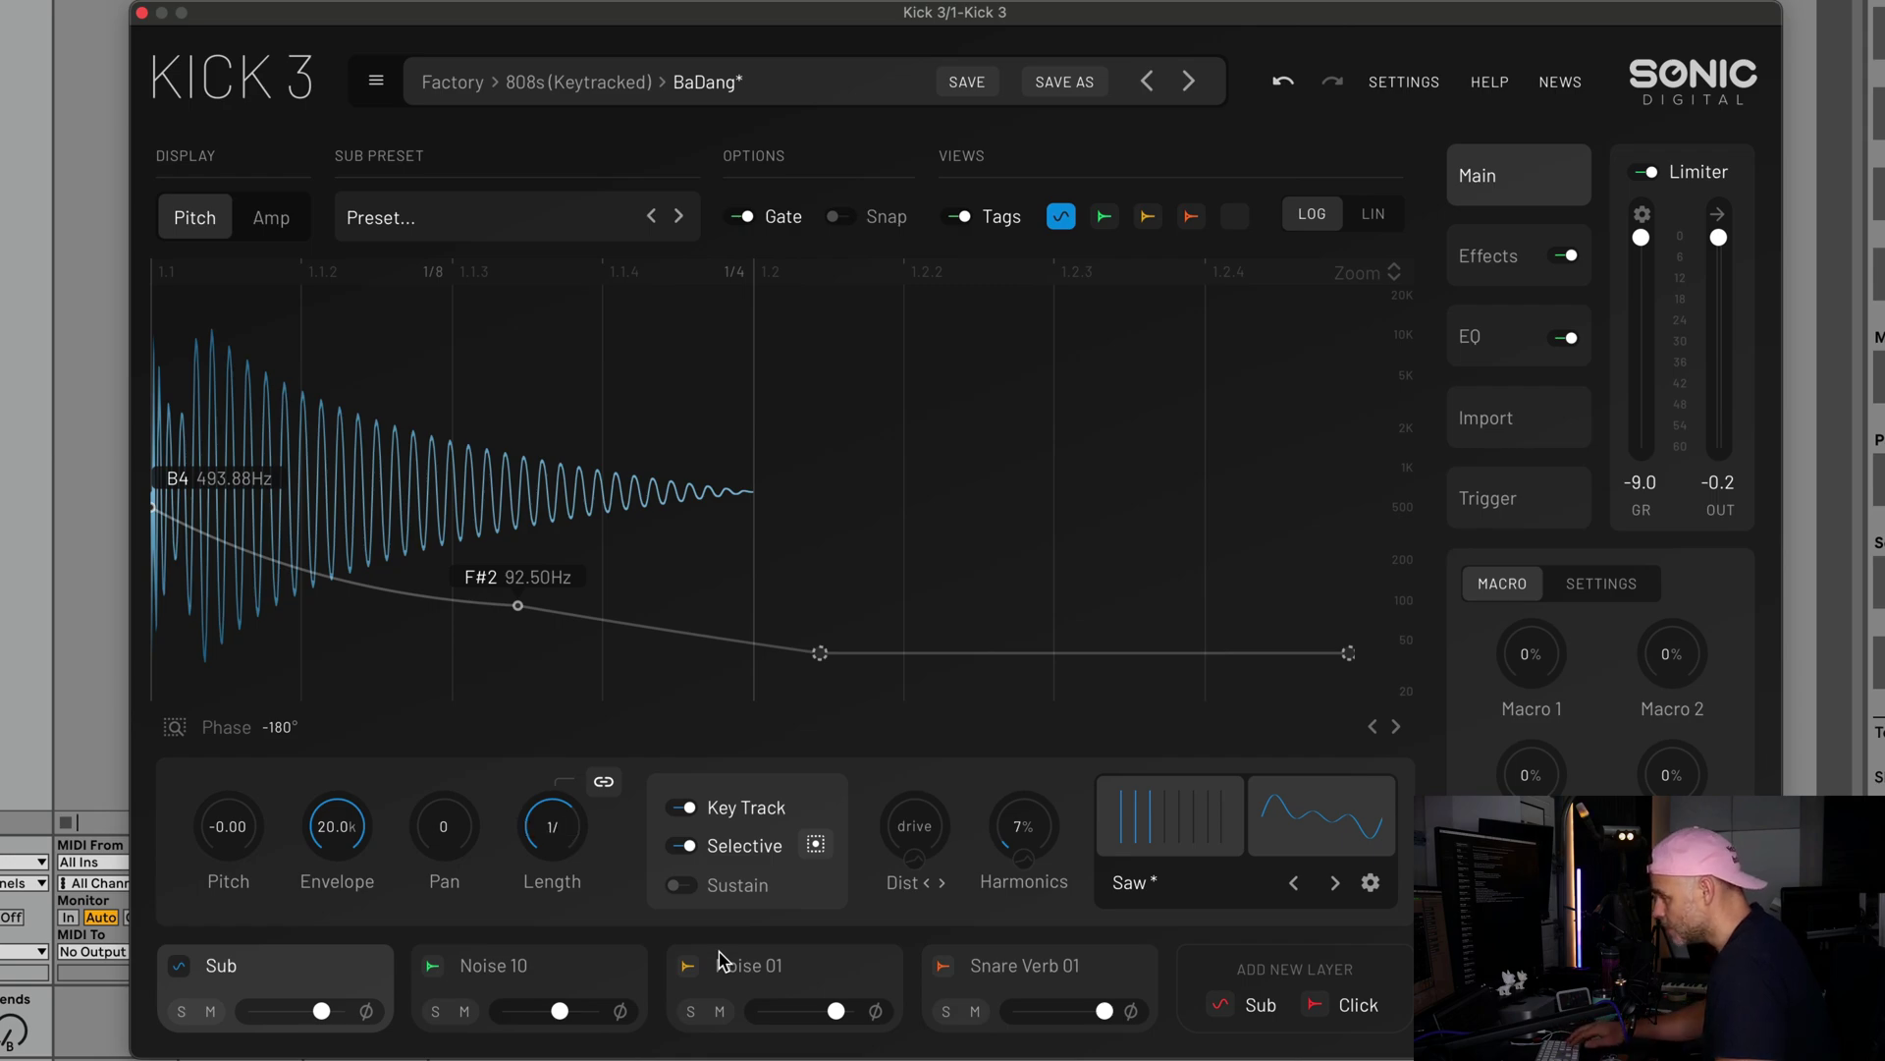
key(Escape)
click(722, 960)
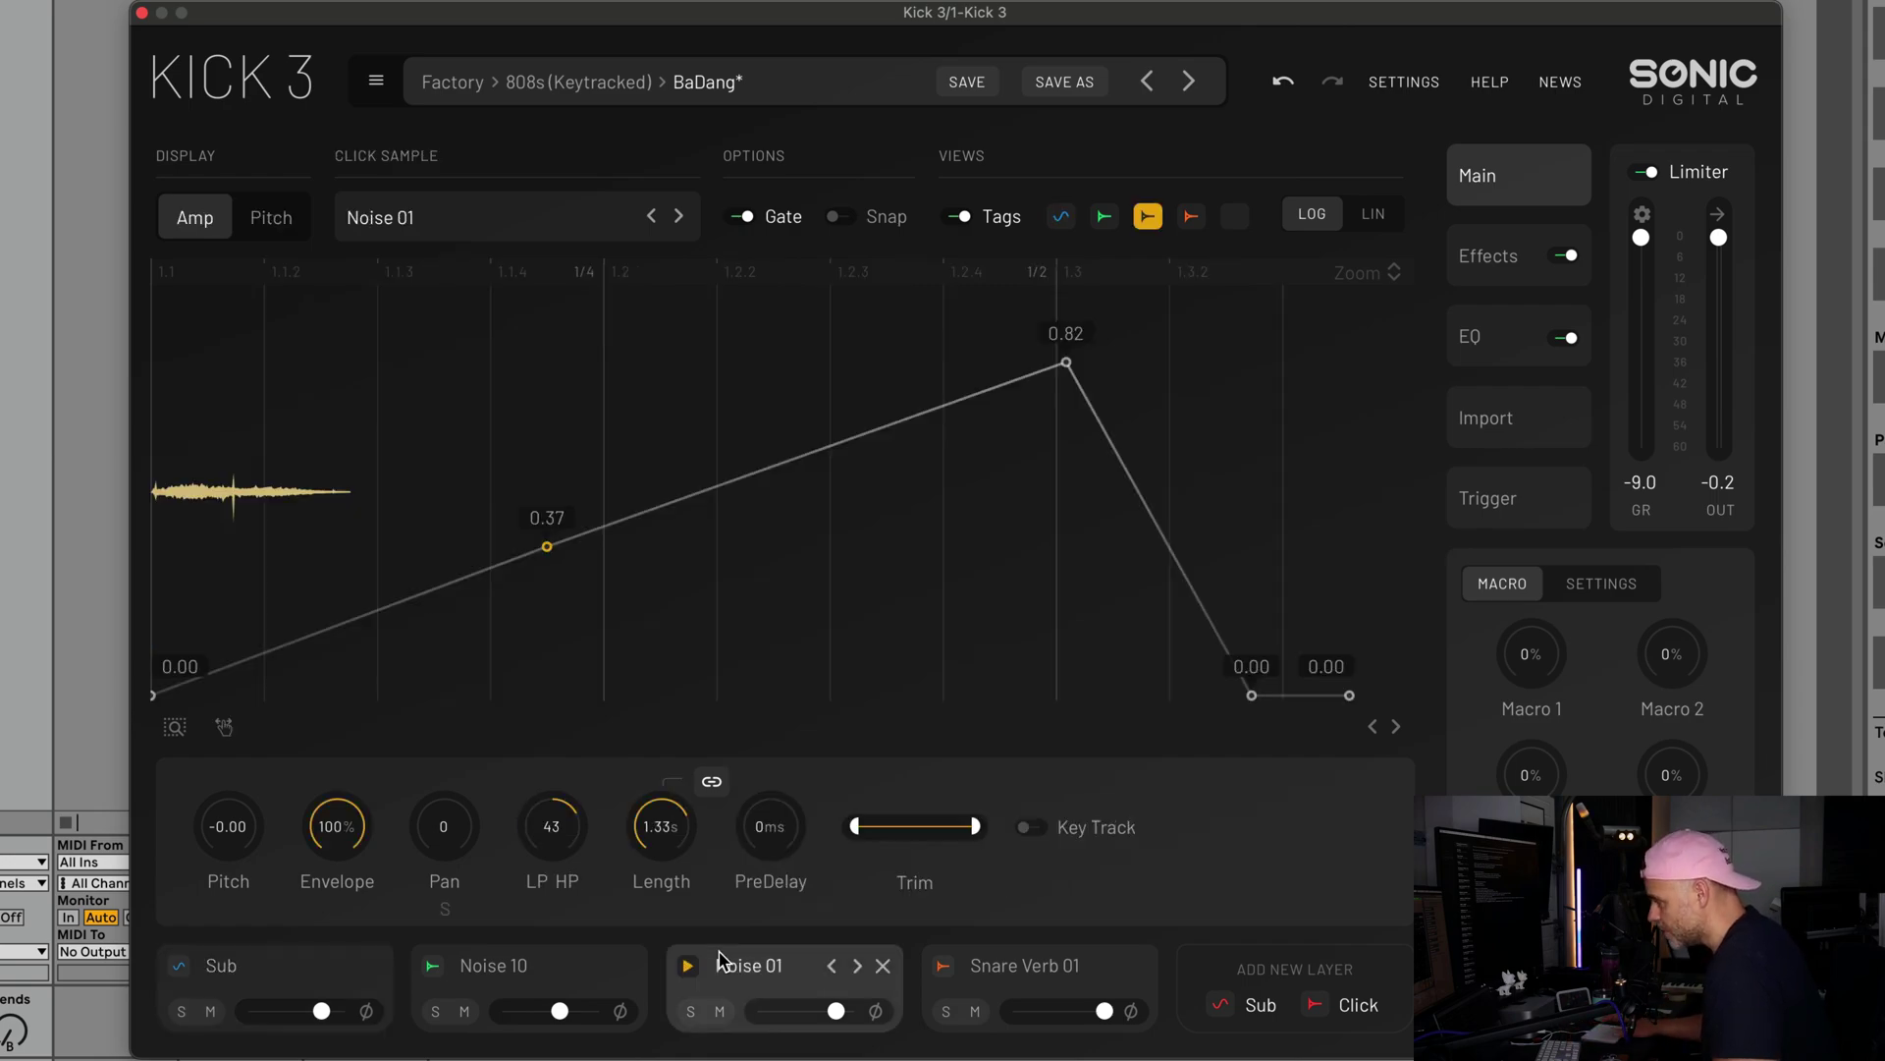
click(253, 997)
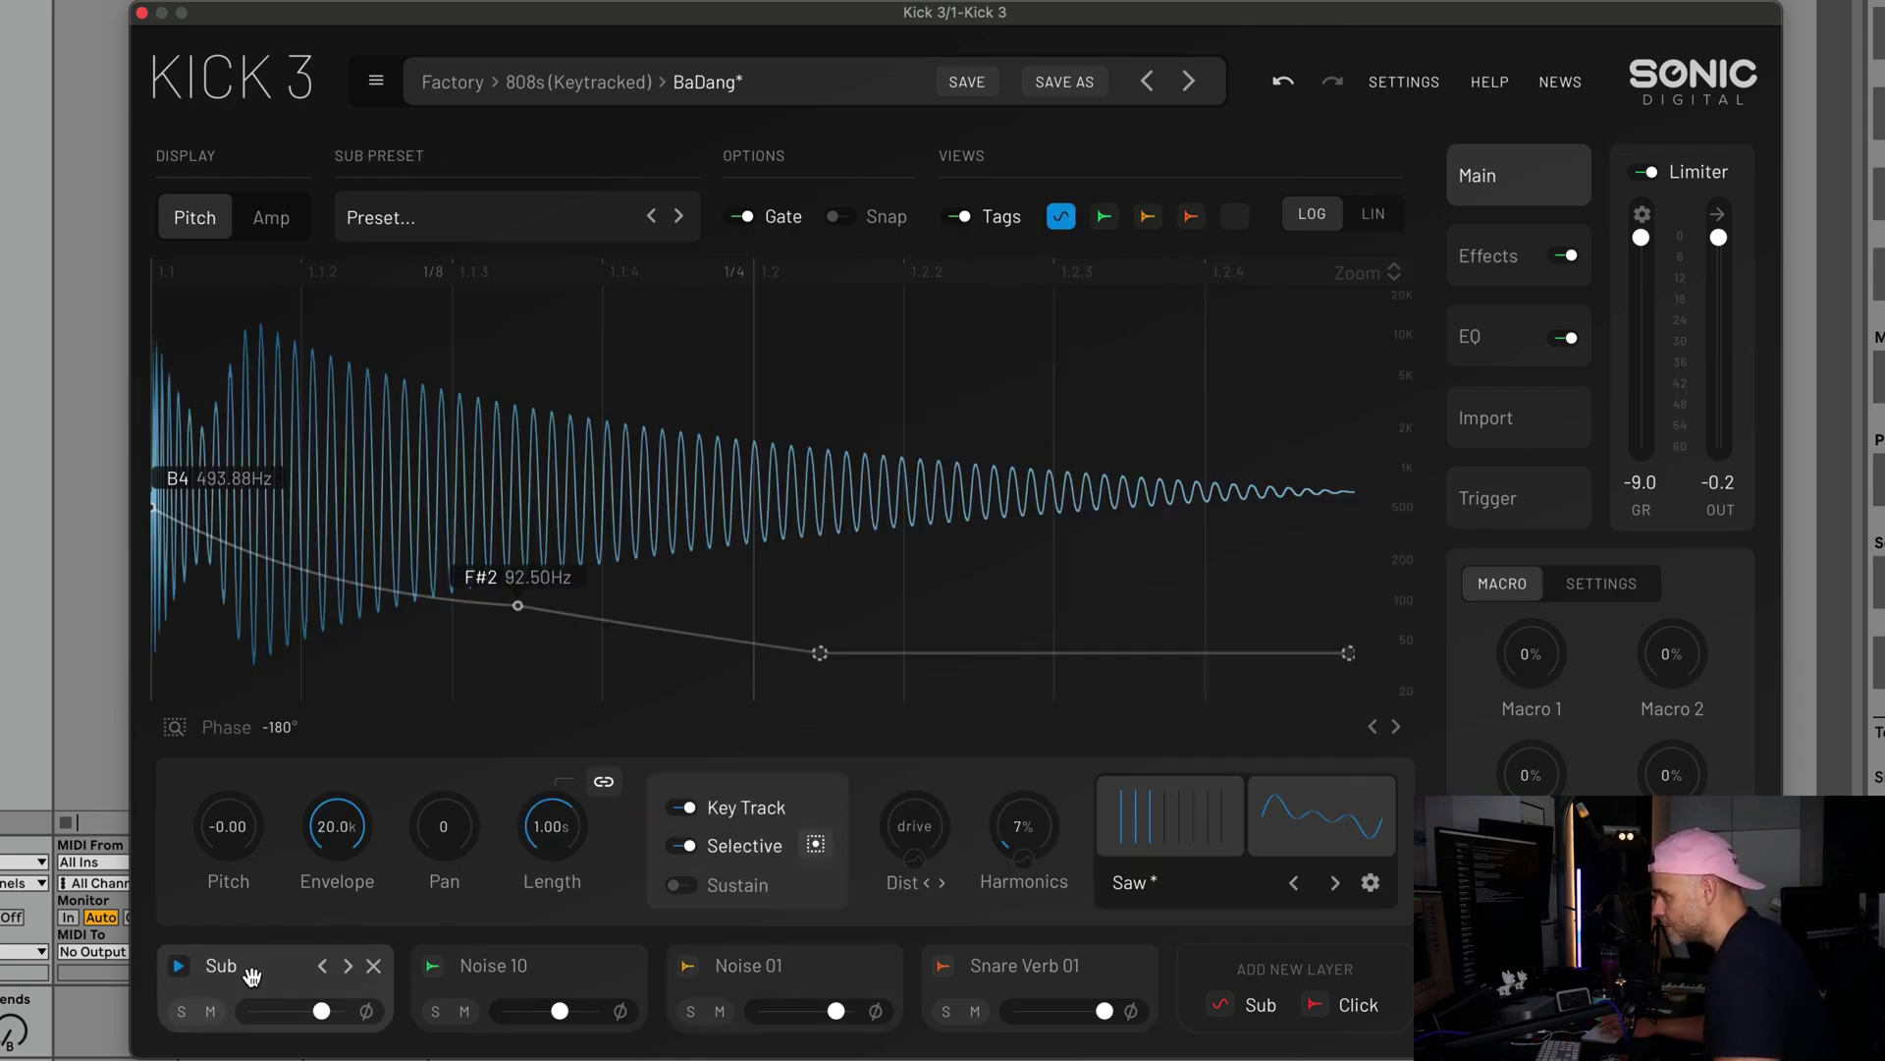
double_click(557, 829)
text(1/)
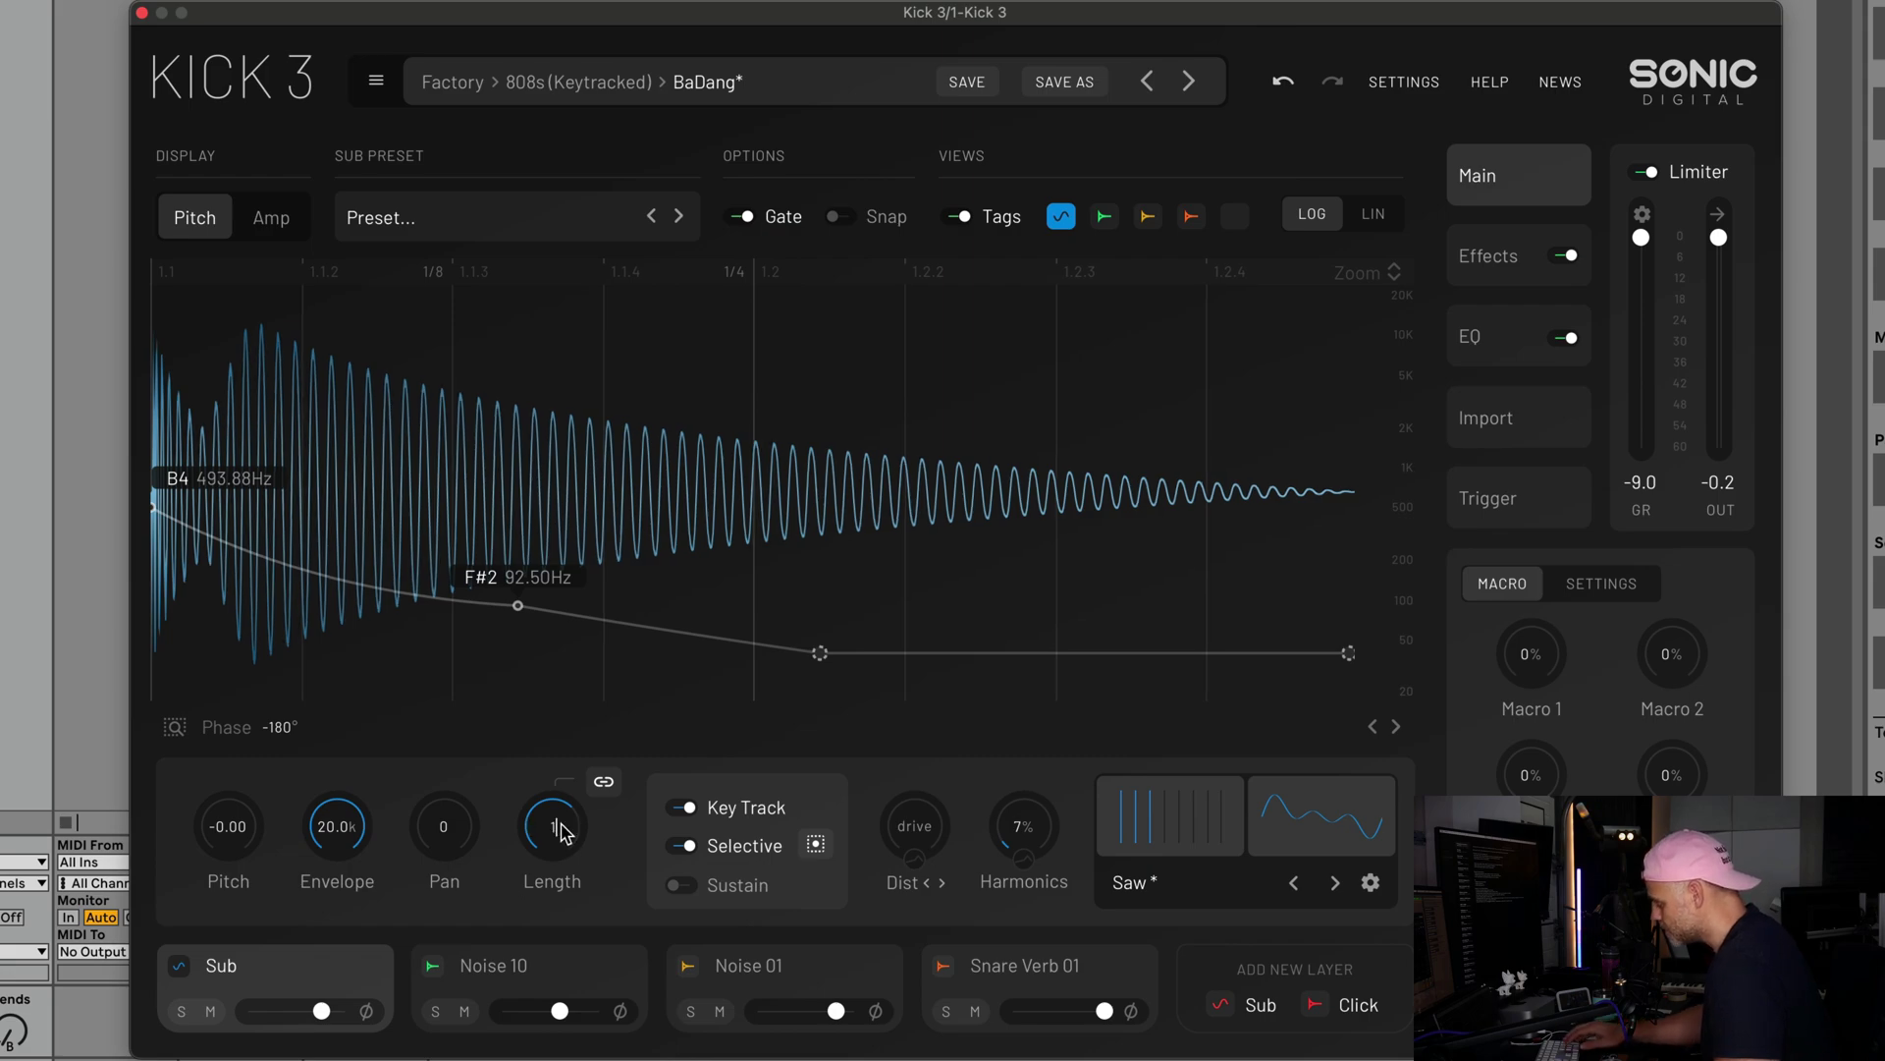
text(16)
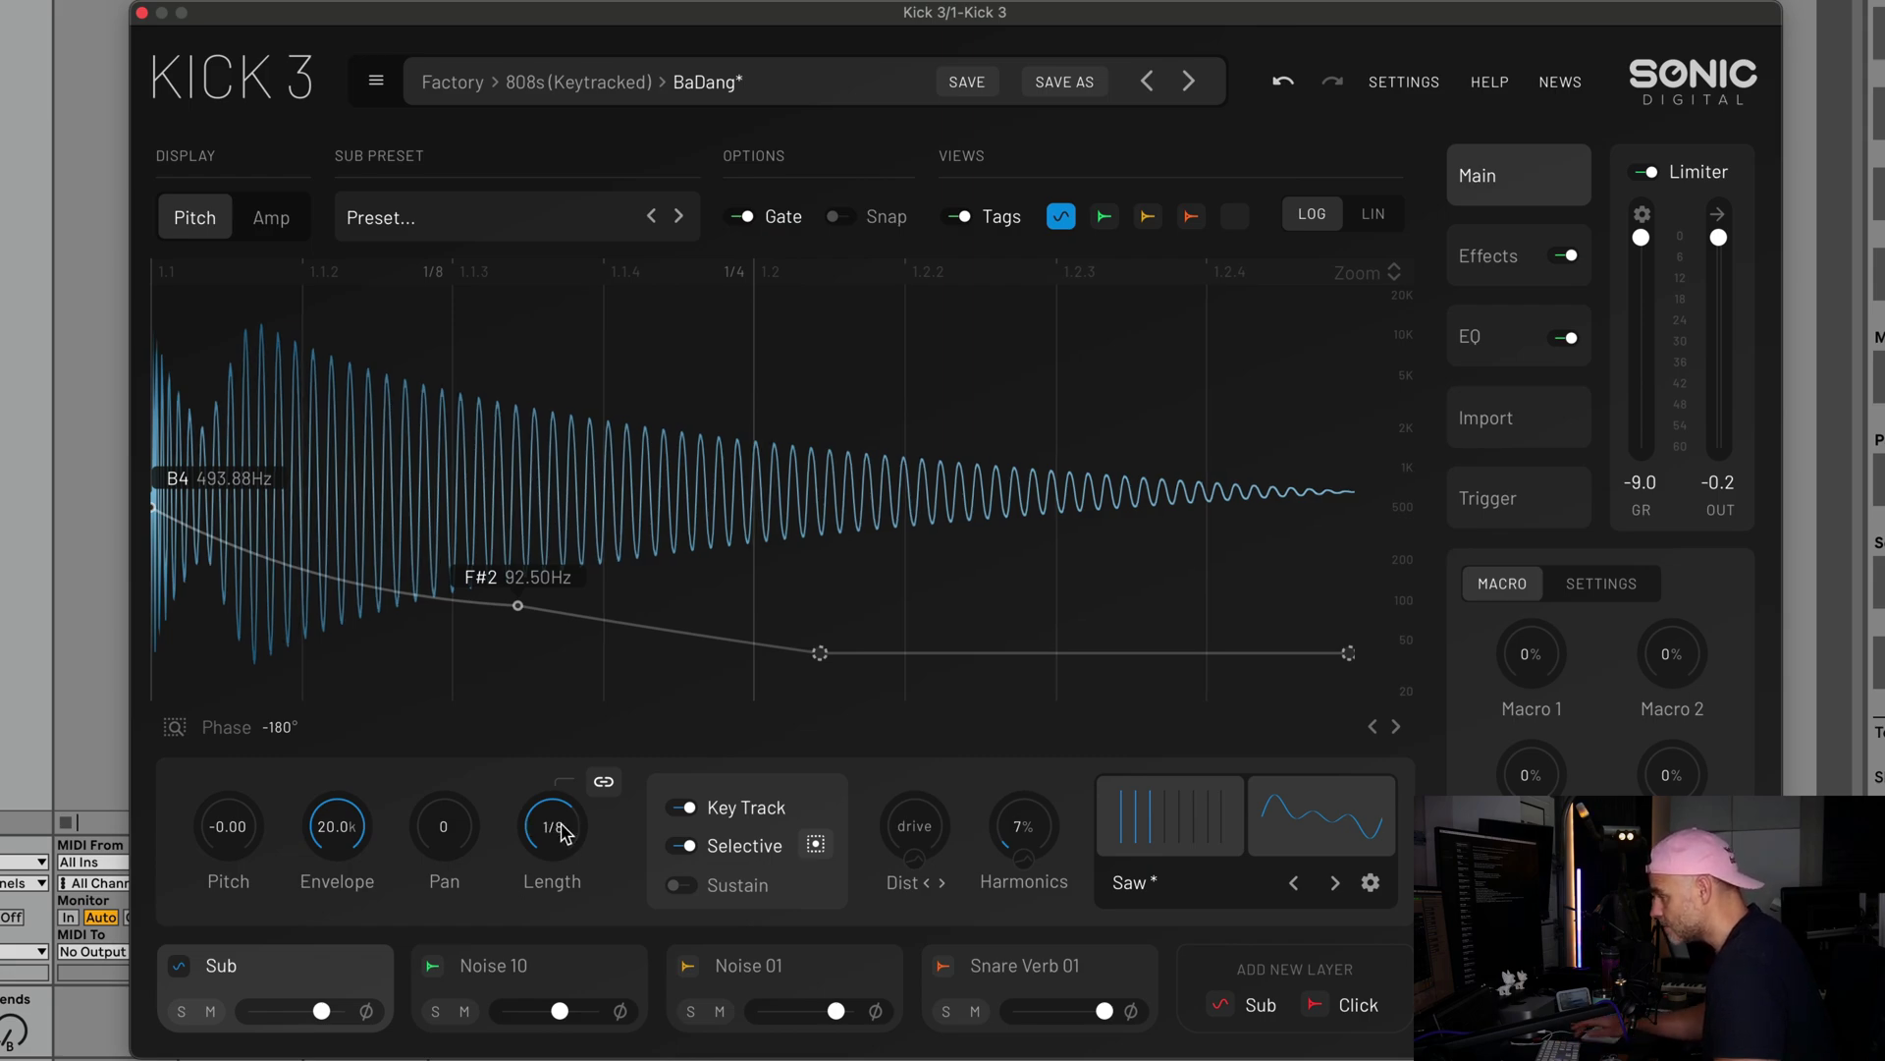
key(Return)
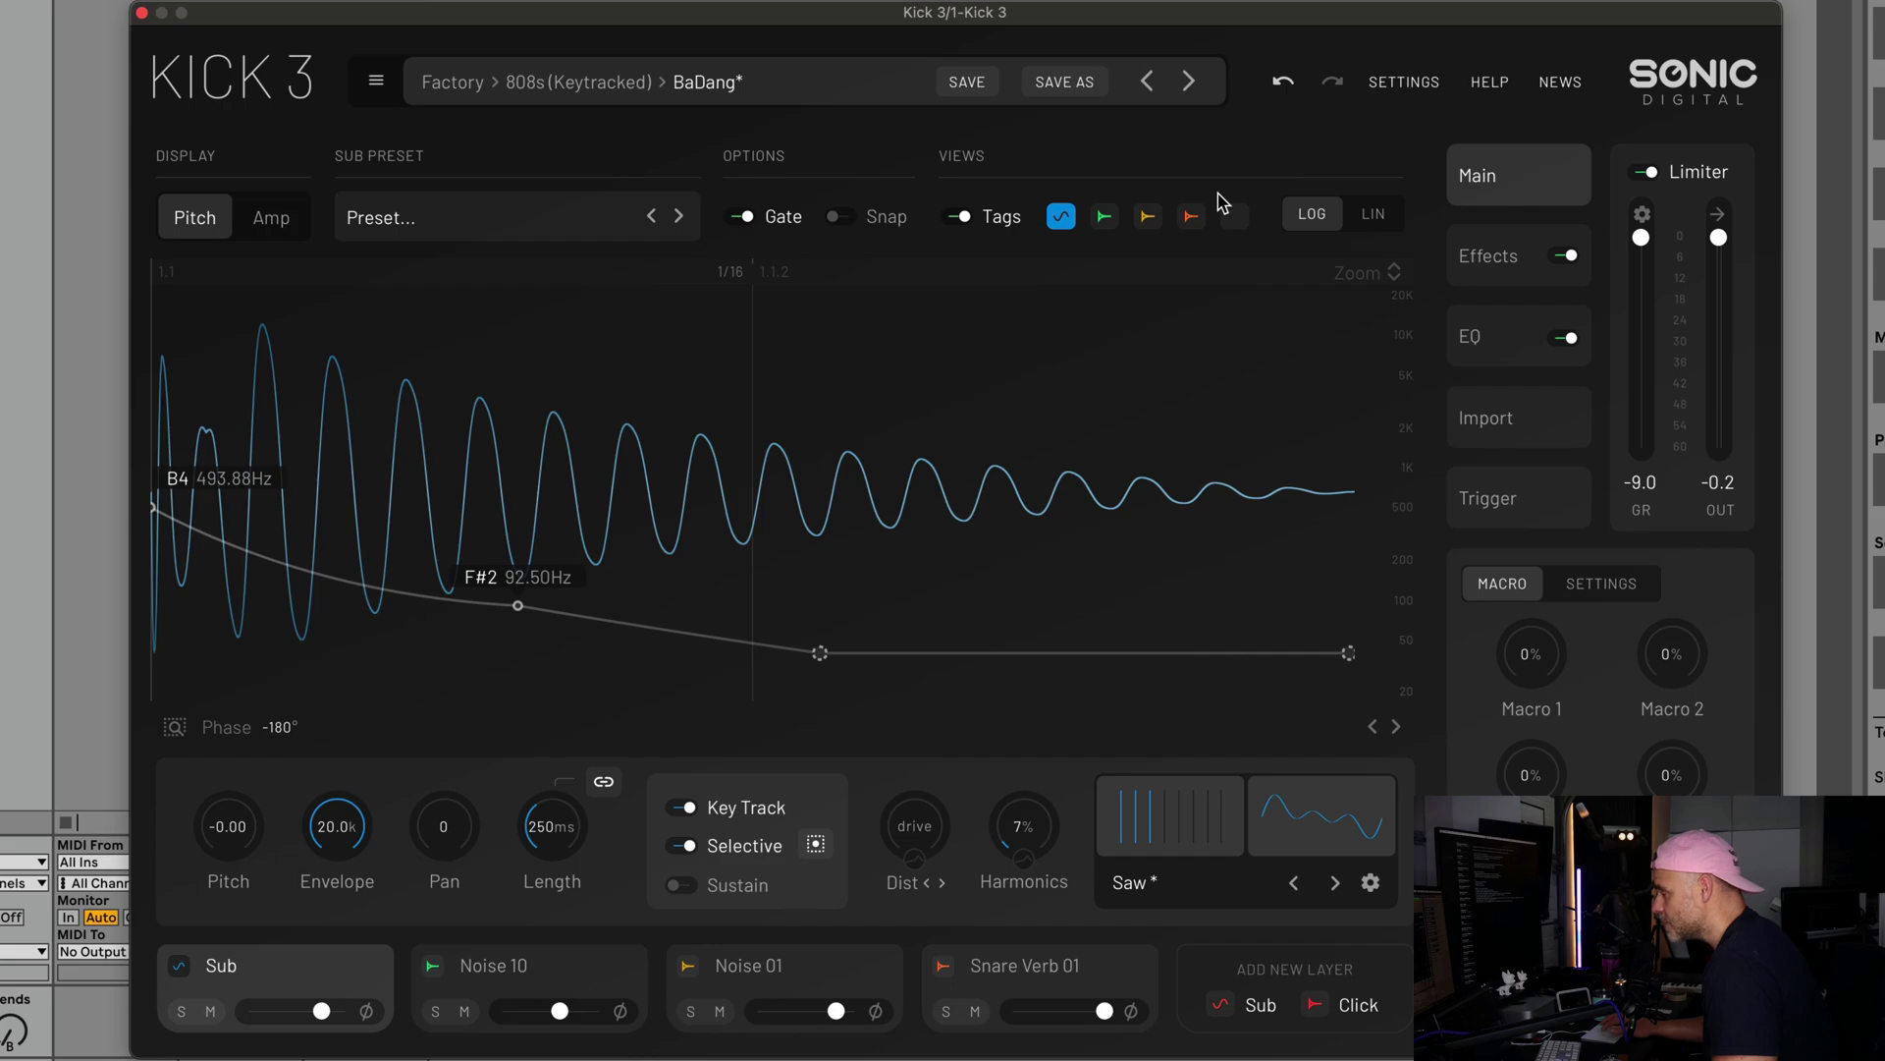
right_click(950, 301)
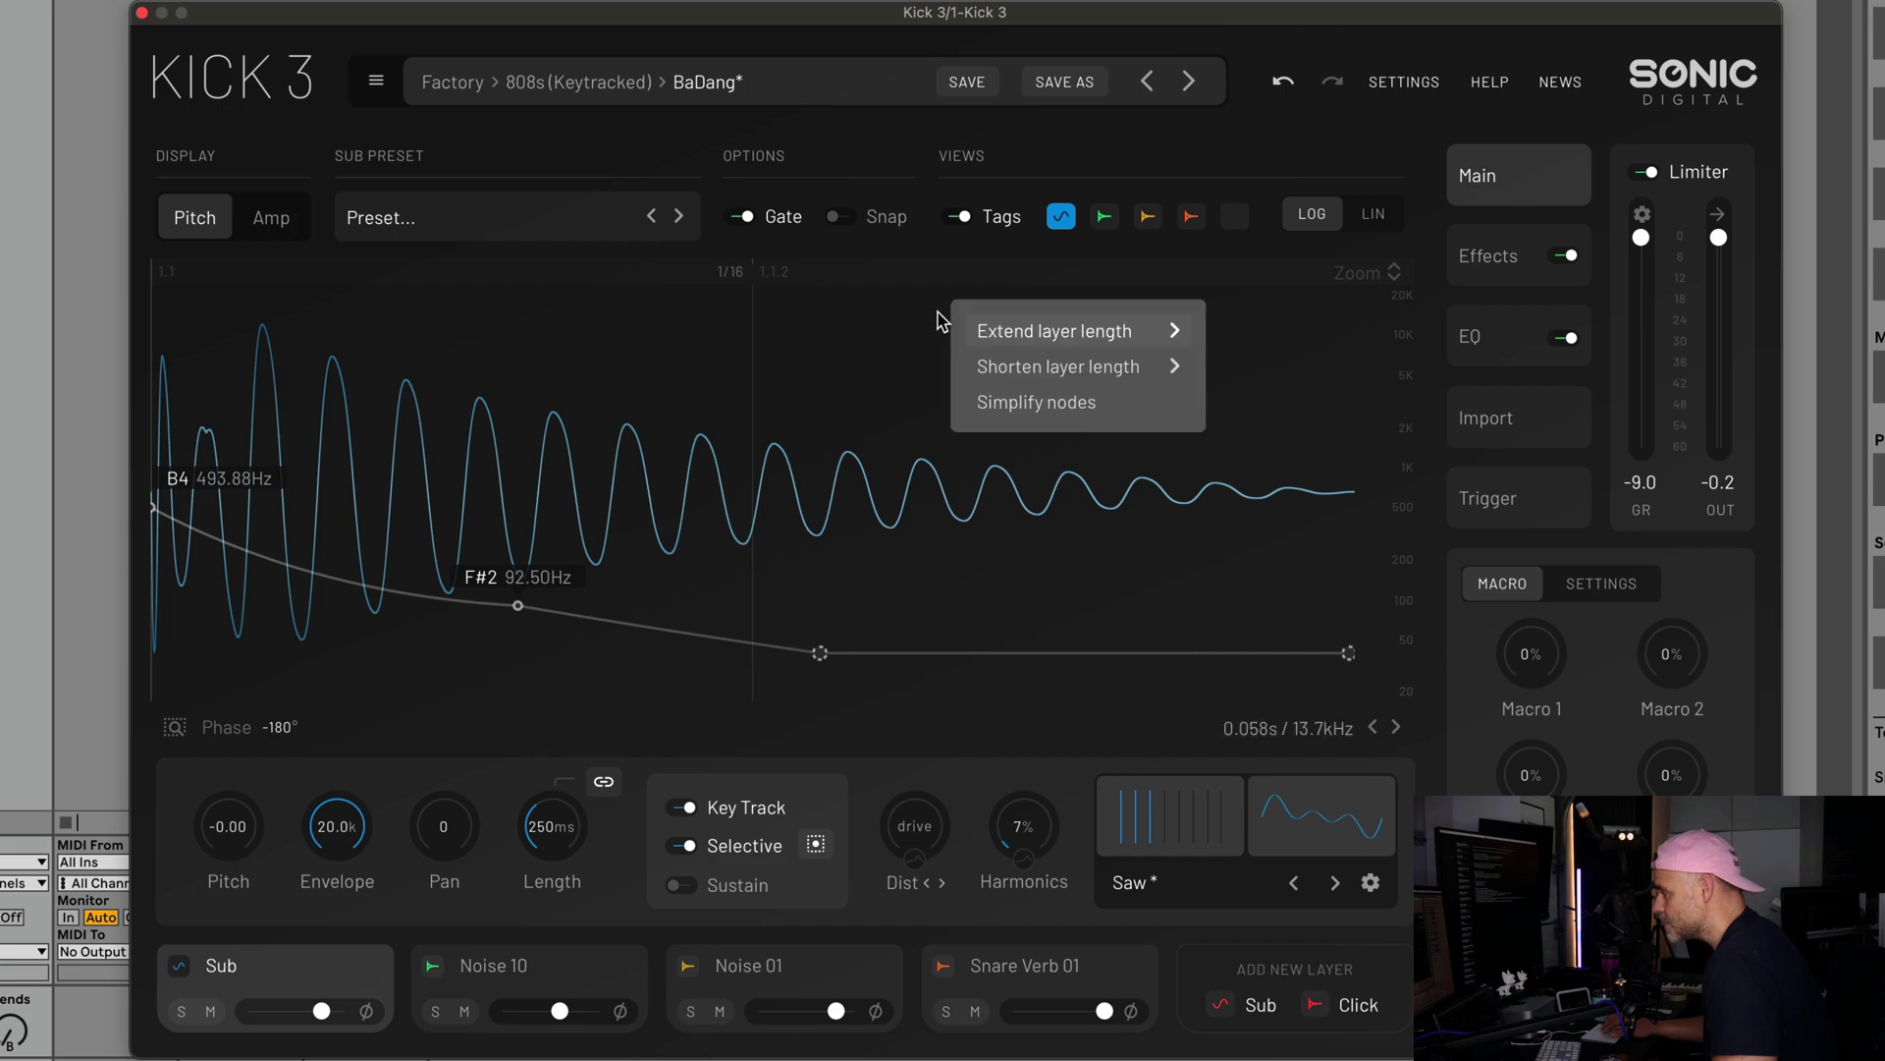
click(1057, 405)
drag(1155, 342, 917, 372)
click(1038, 320)
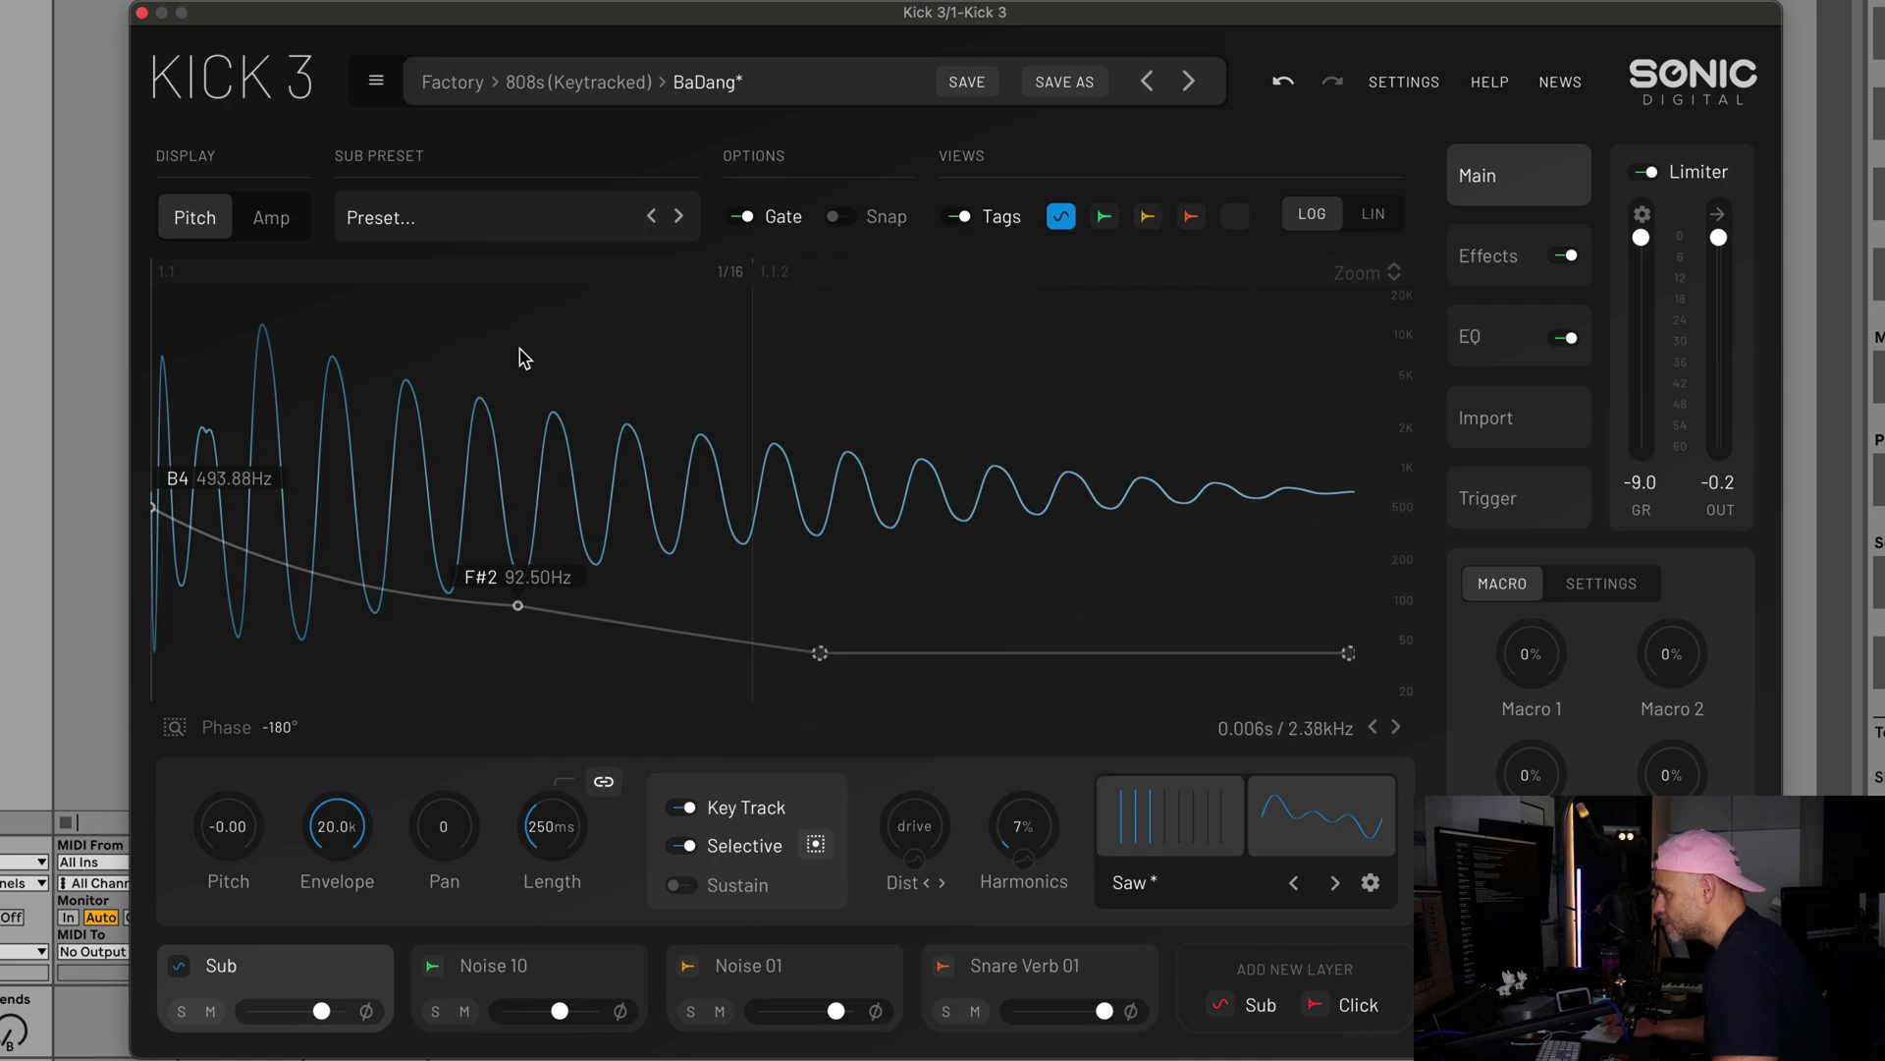
Try Heavy Hitter, Bermuda Triangle and Mix Bite from 808s (Keytracked), then load Pop 808 Long - 02.
click(421, 228)
click(594, 480)
click(1014, 646)
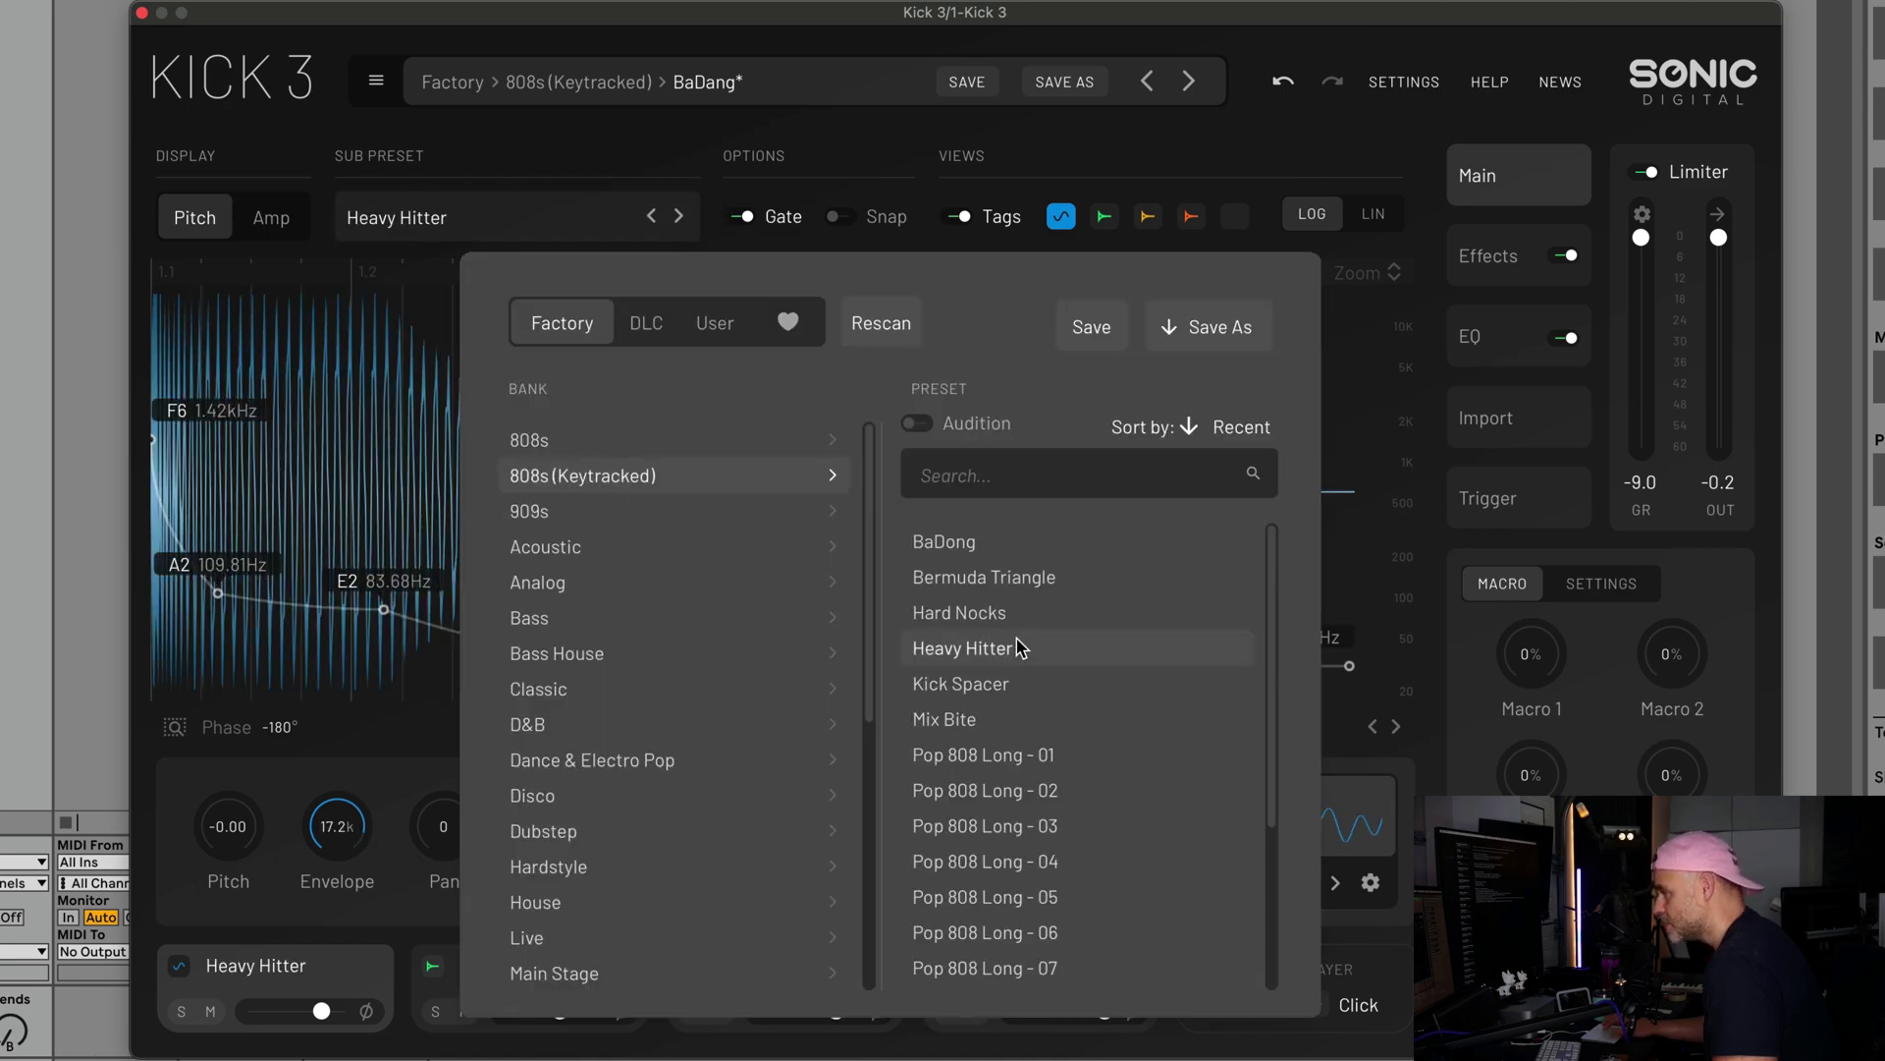
click(1009, 579)
click(1042, 729)
click(1048, 792)
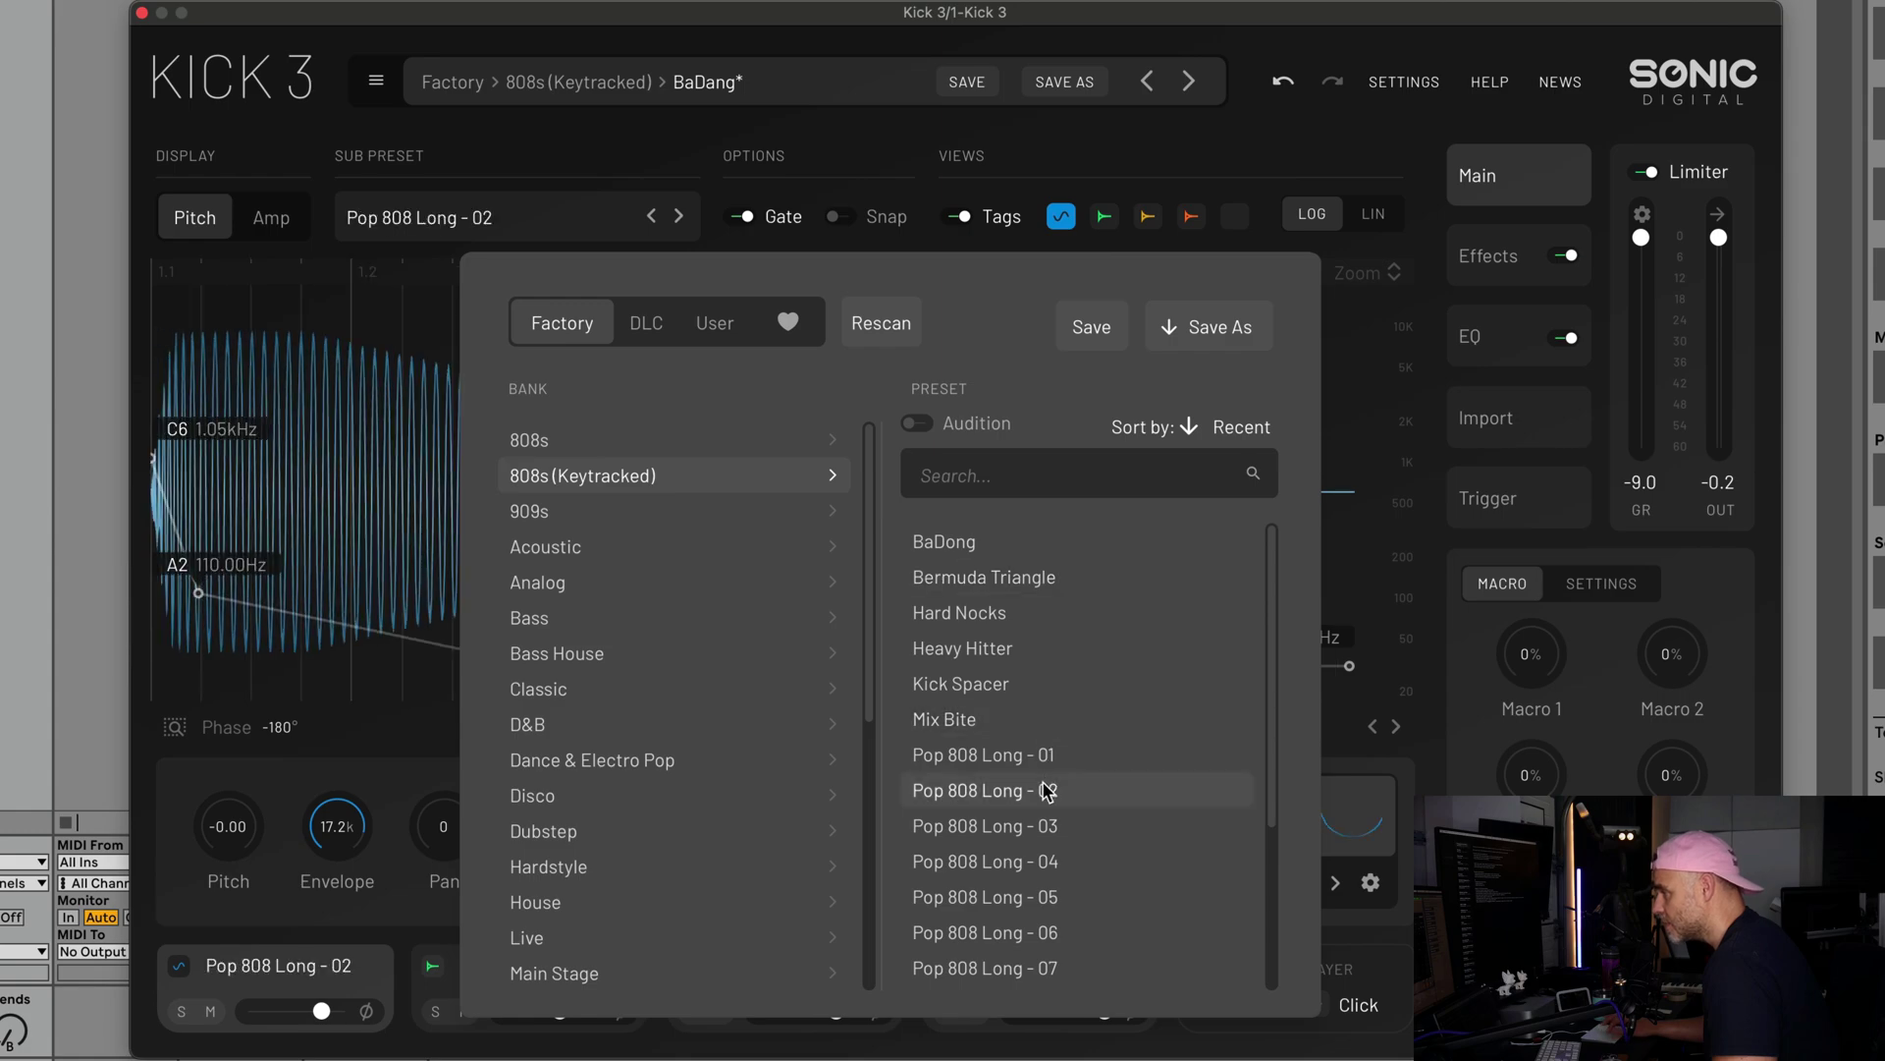
click(493, 199)
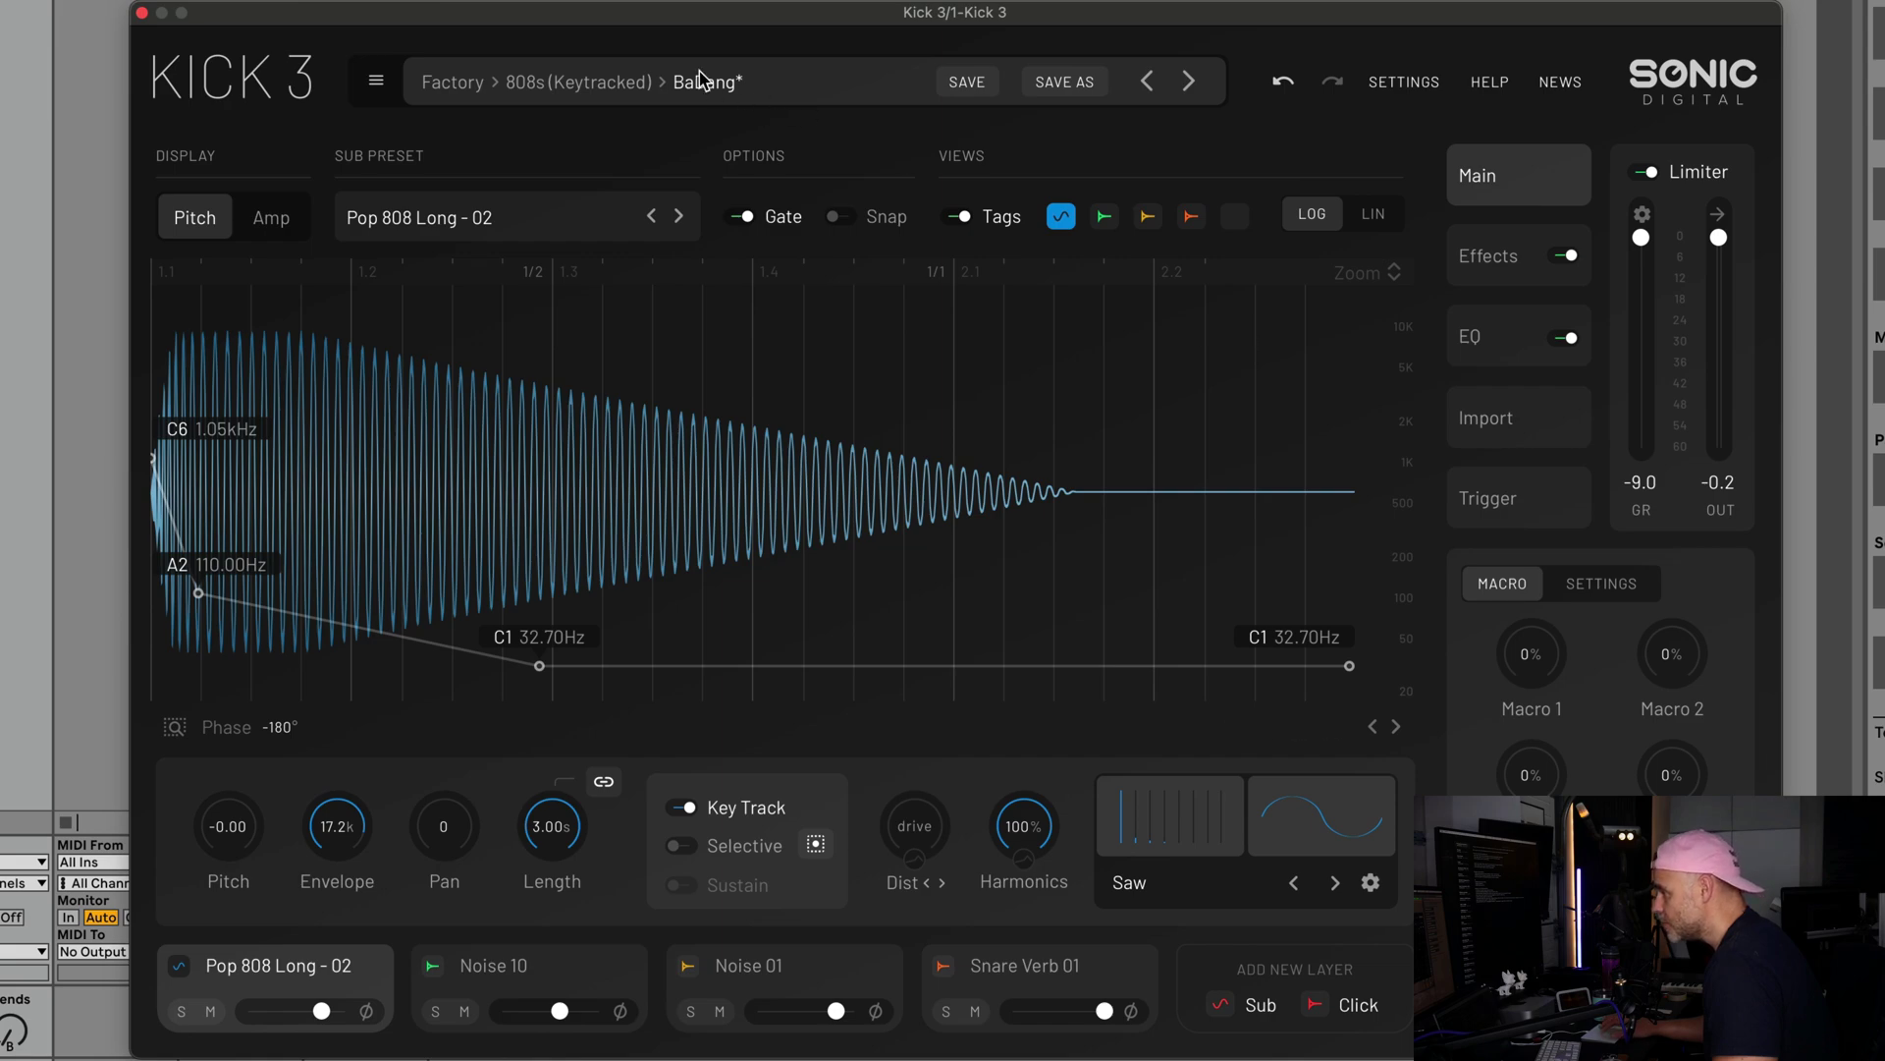
Browse the Bass, Classic and House preset banks and turn on preset auditioning.
click(668, 92)
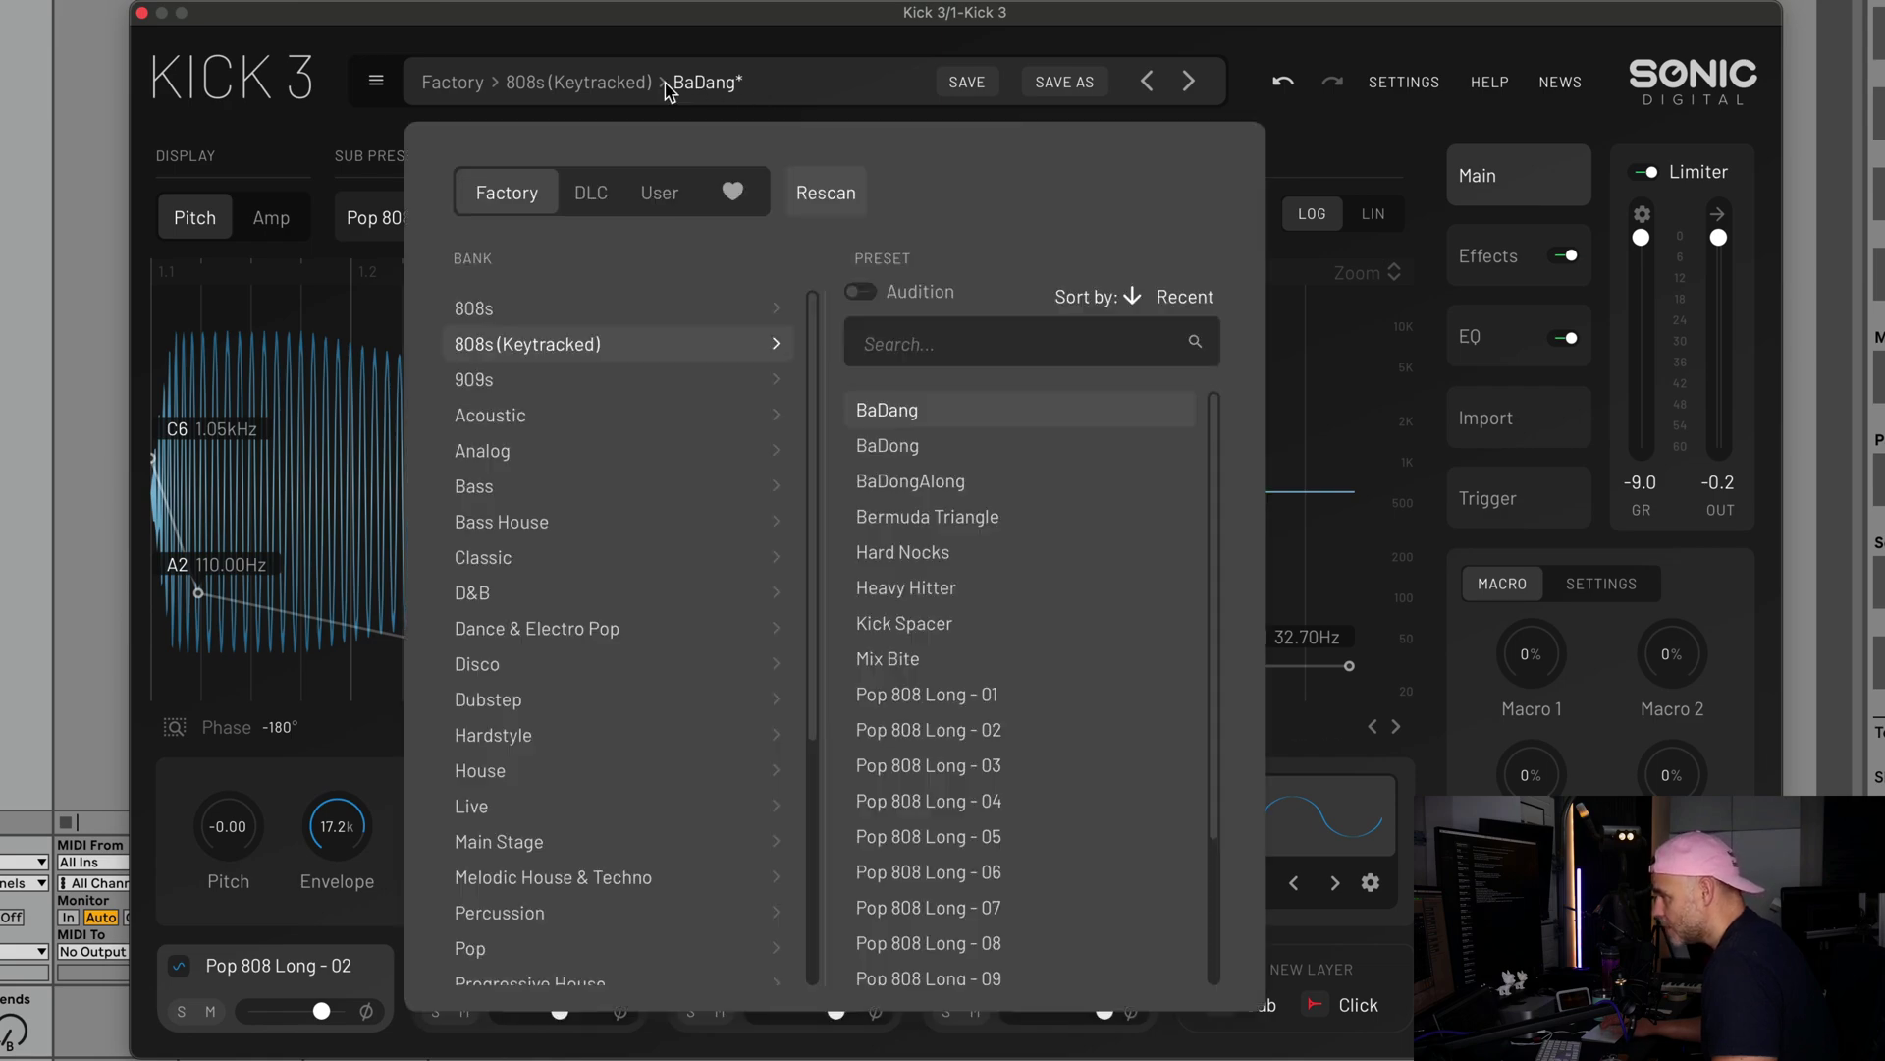
click(568, 481)
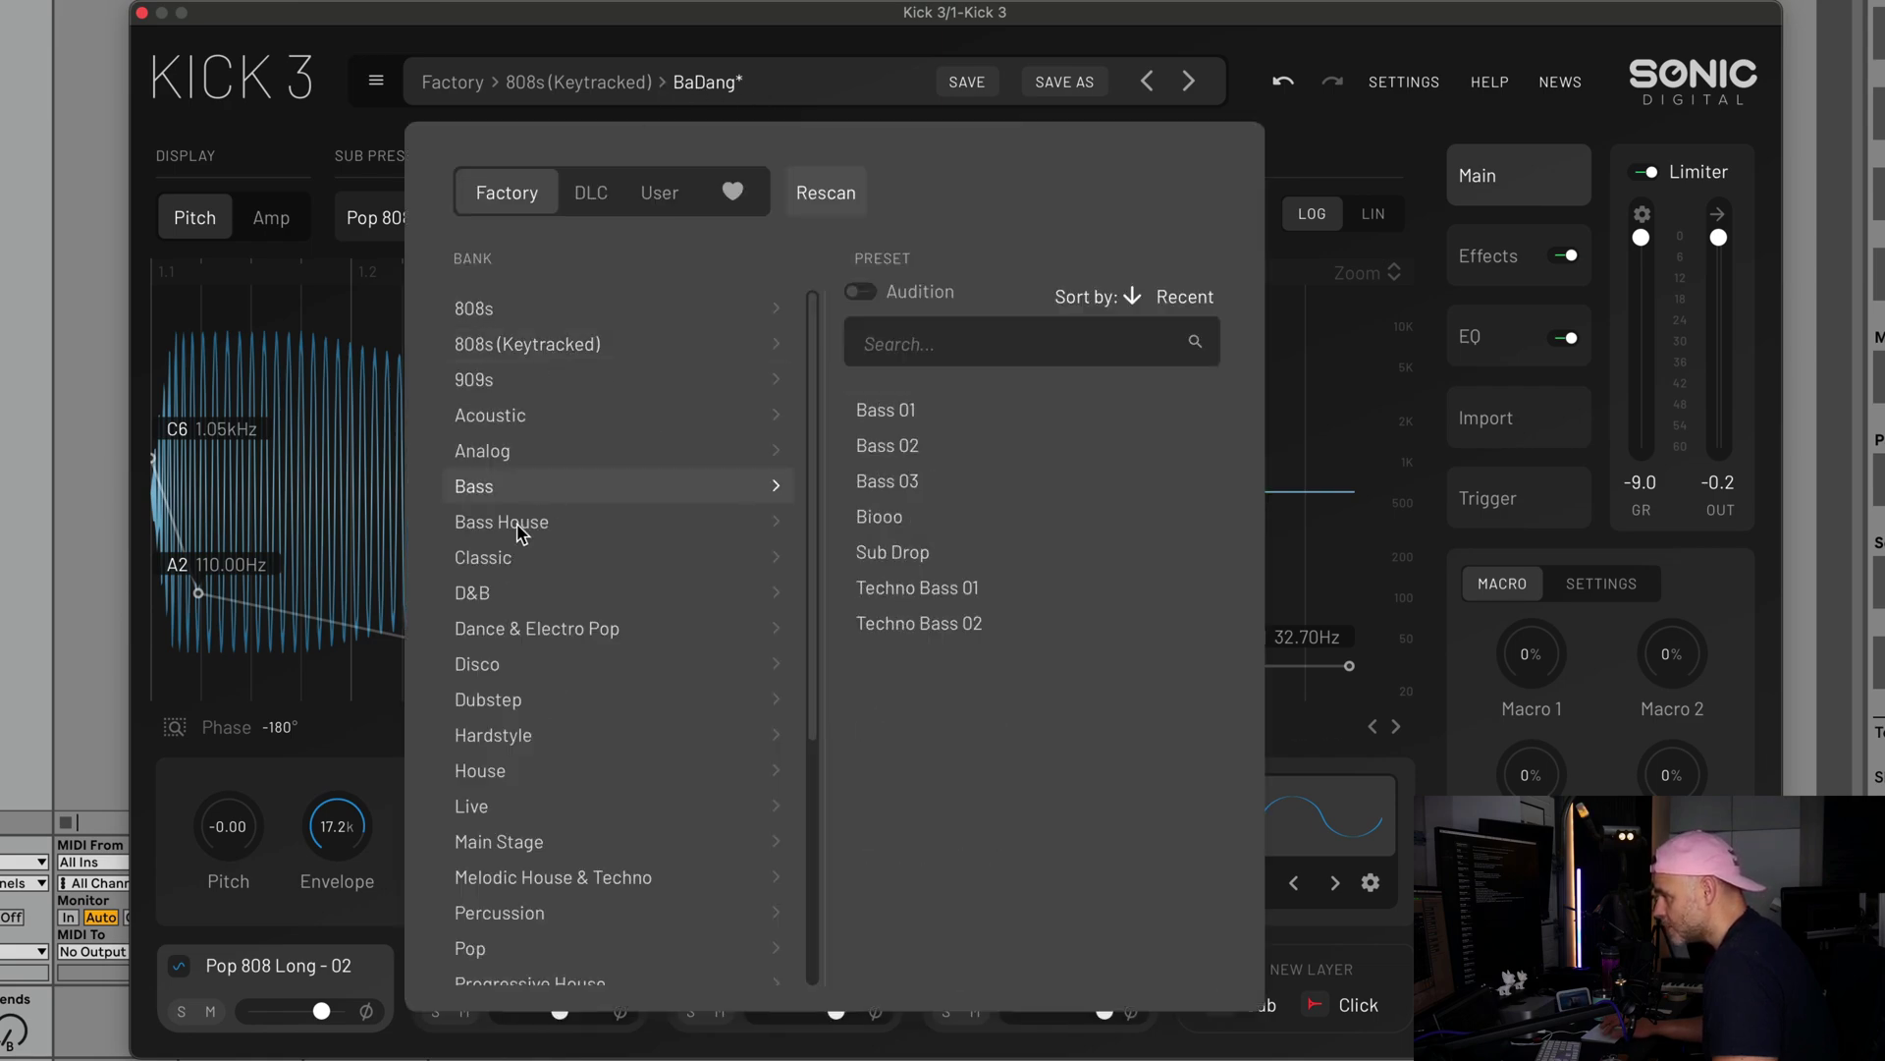
click(517, 567)
click(515, 778)
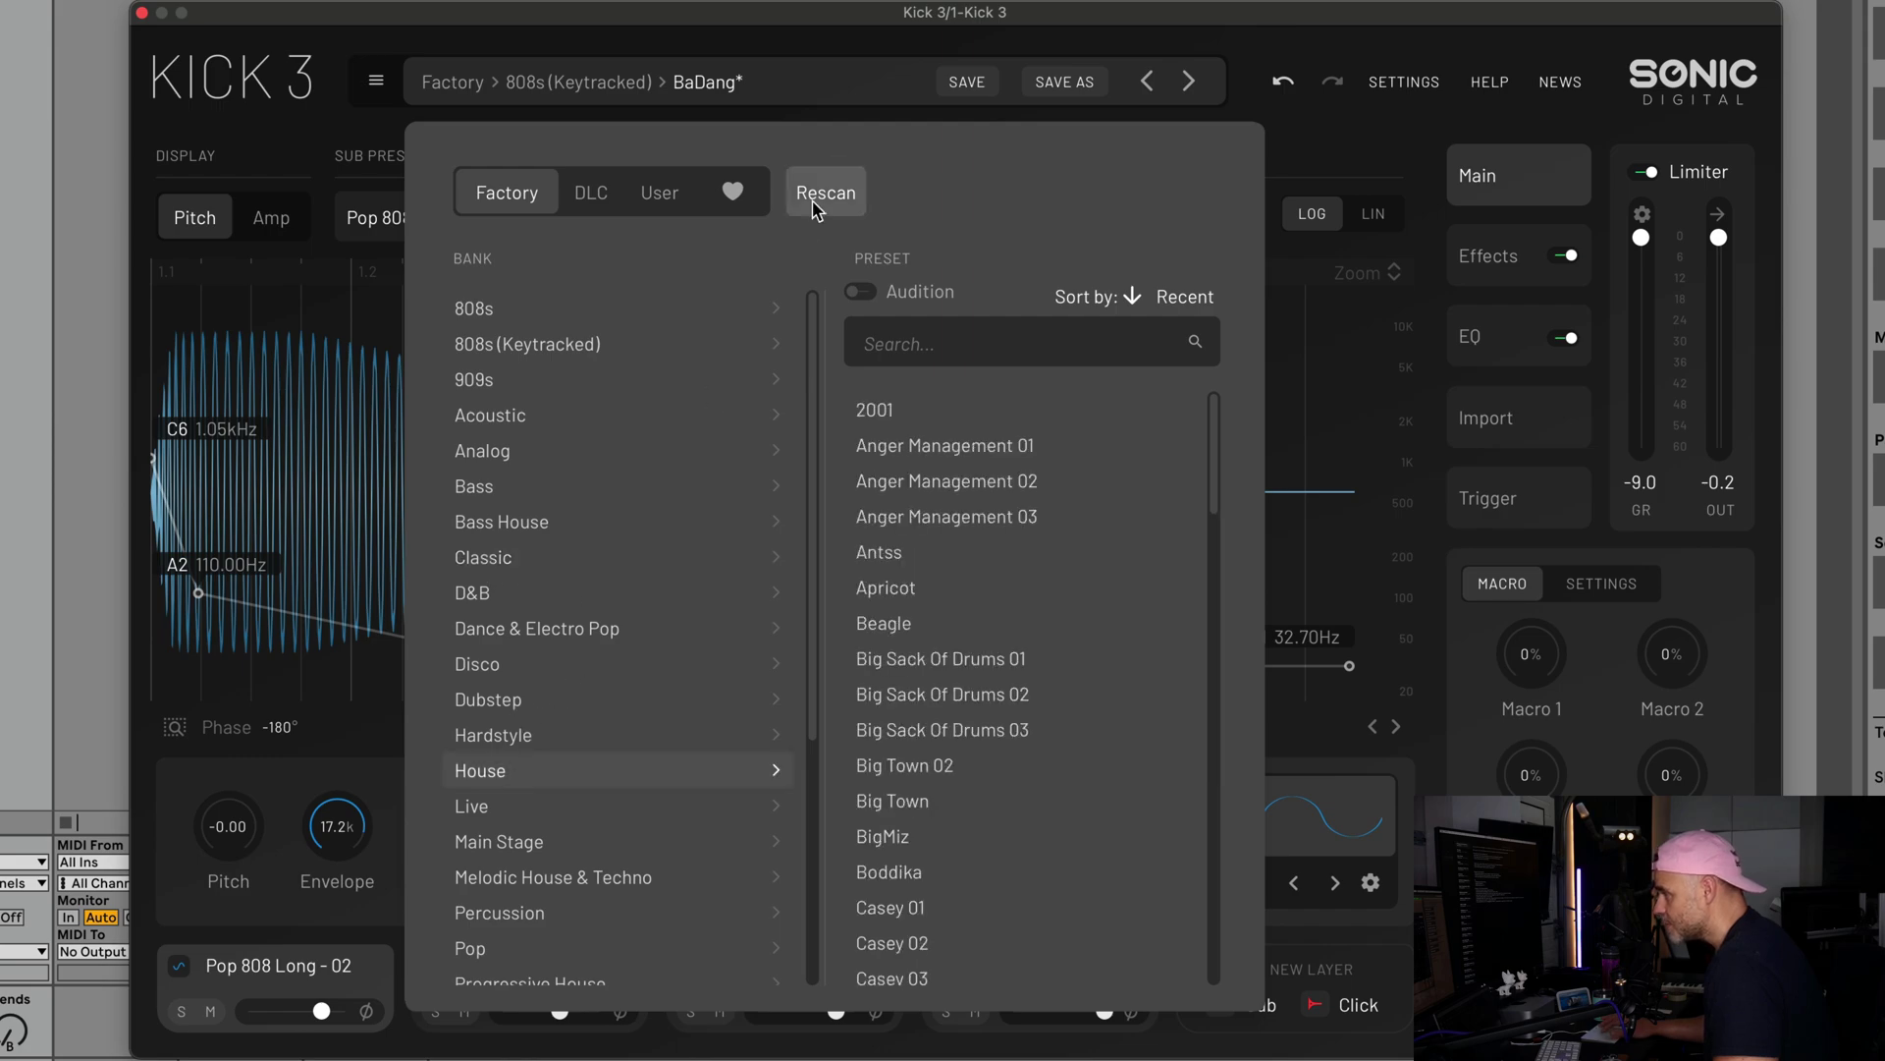
click(866, 299)
Audition House presets from 2001 through Big Sack Of Drums 01, settling on Big Sack Of Drums 02.
click(913, 417)
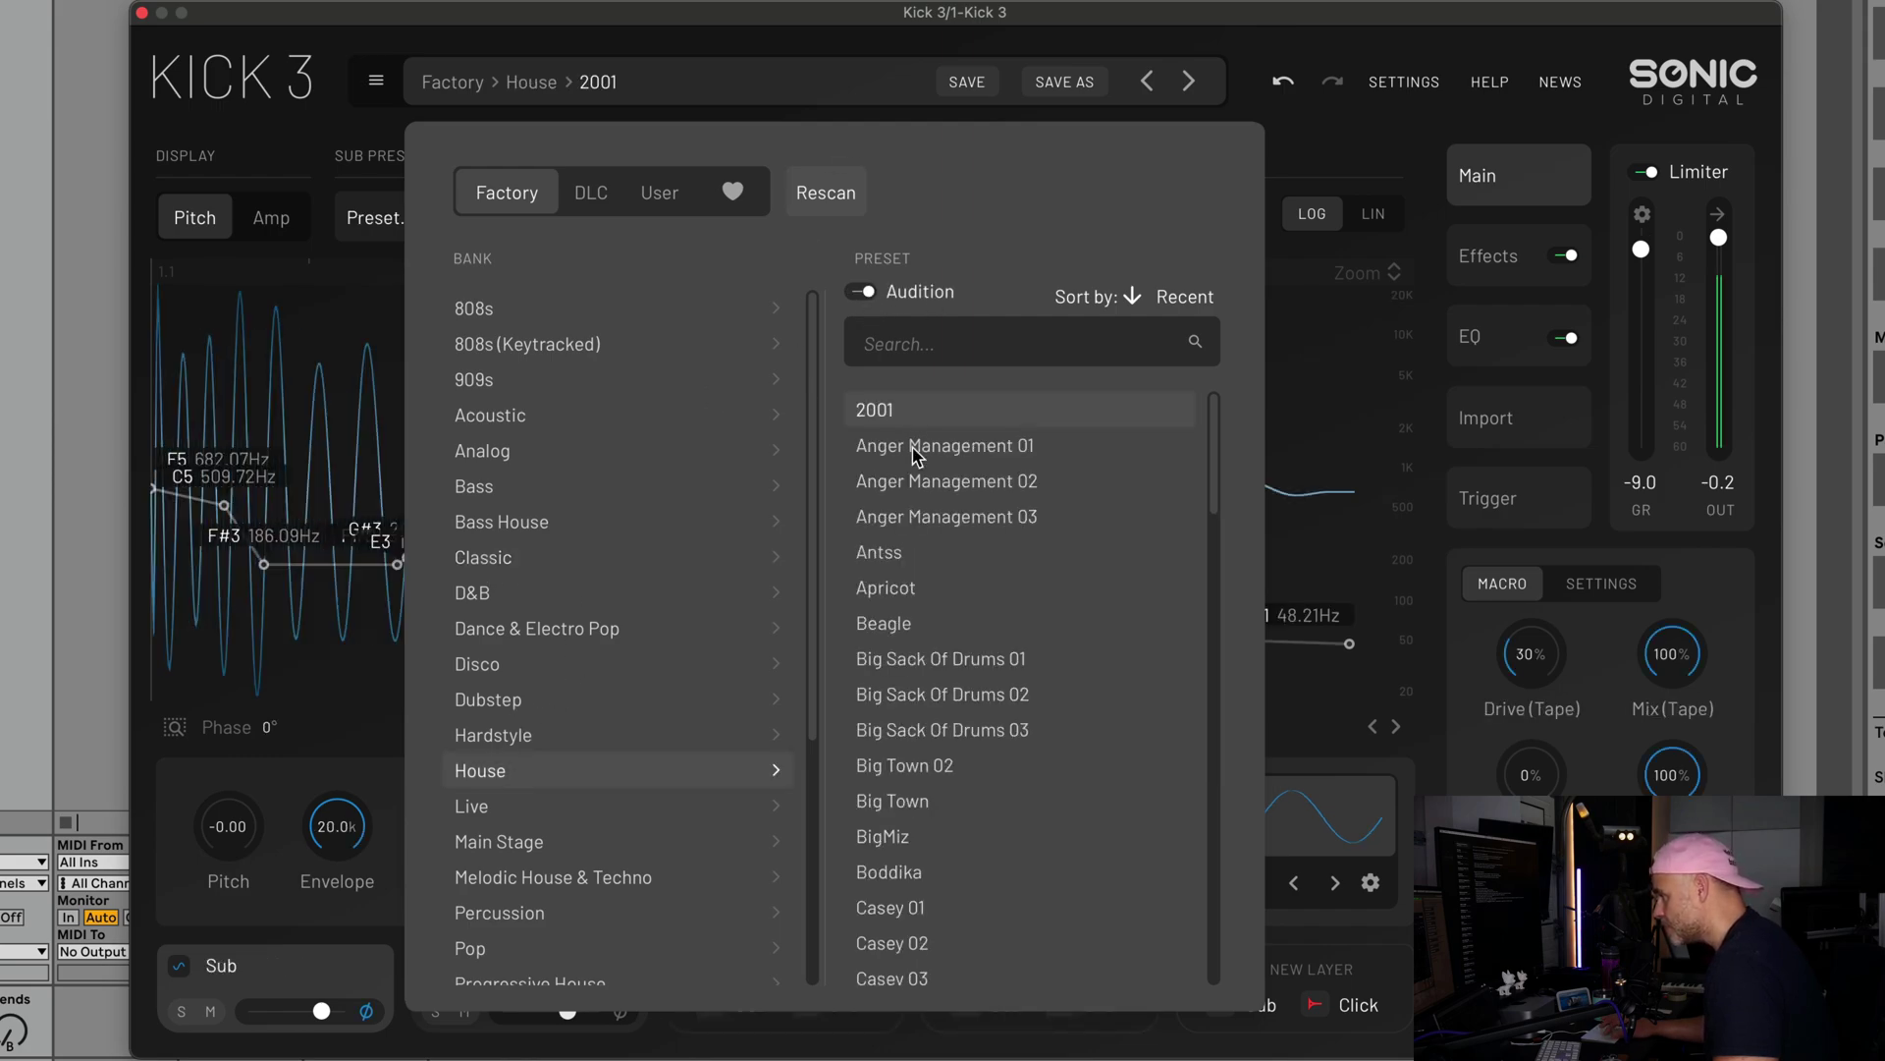
click(915, 447)
click(919, 482)
click(918, 516)
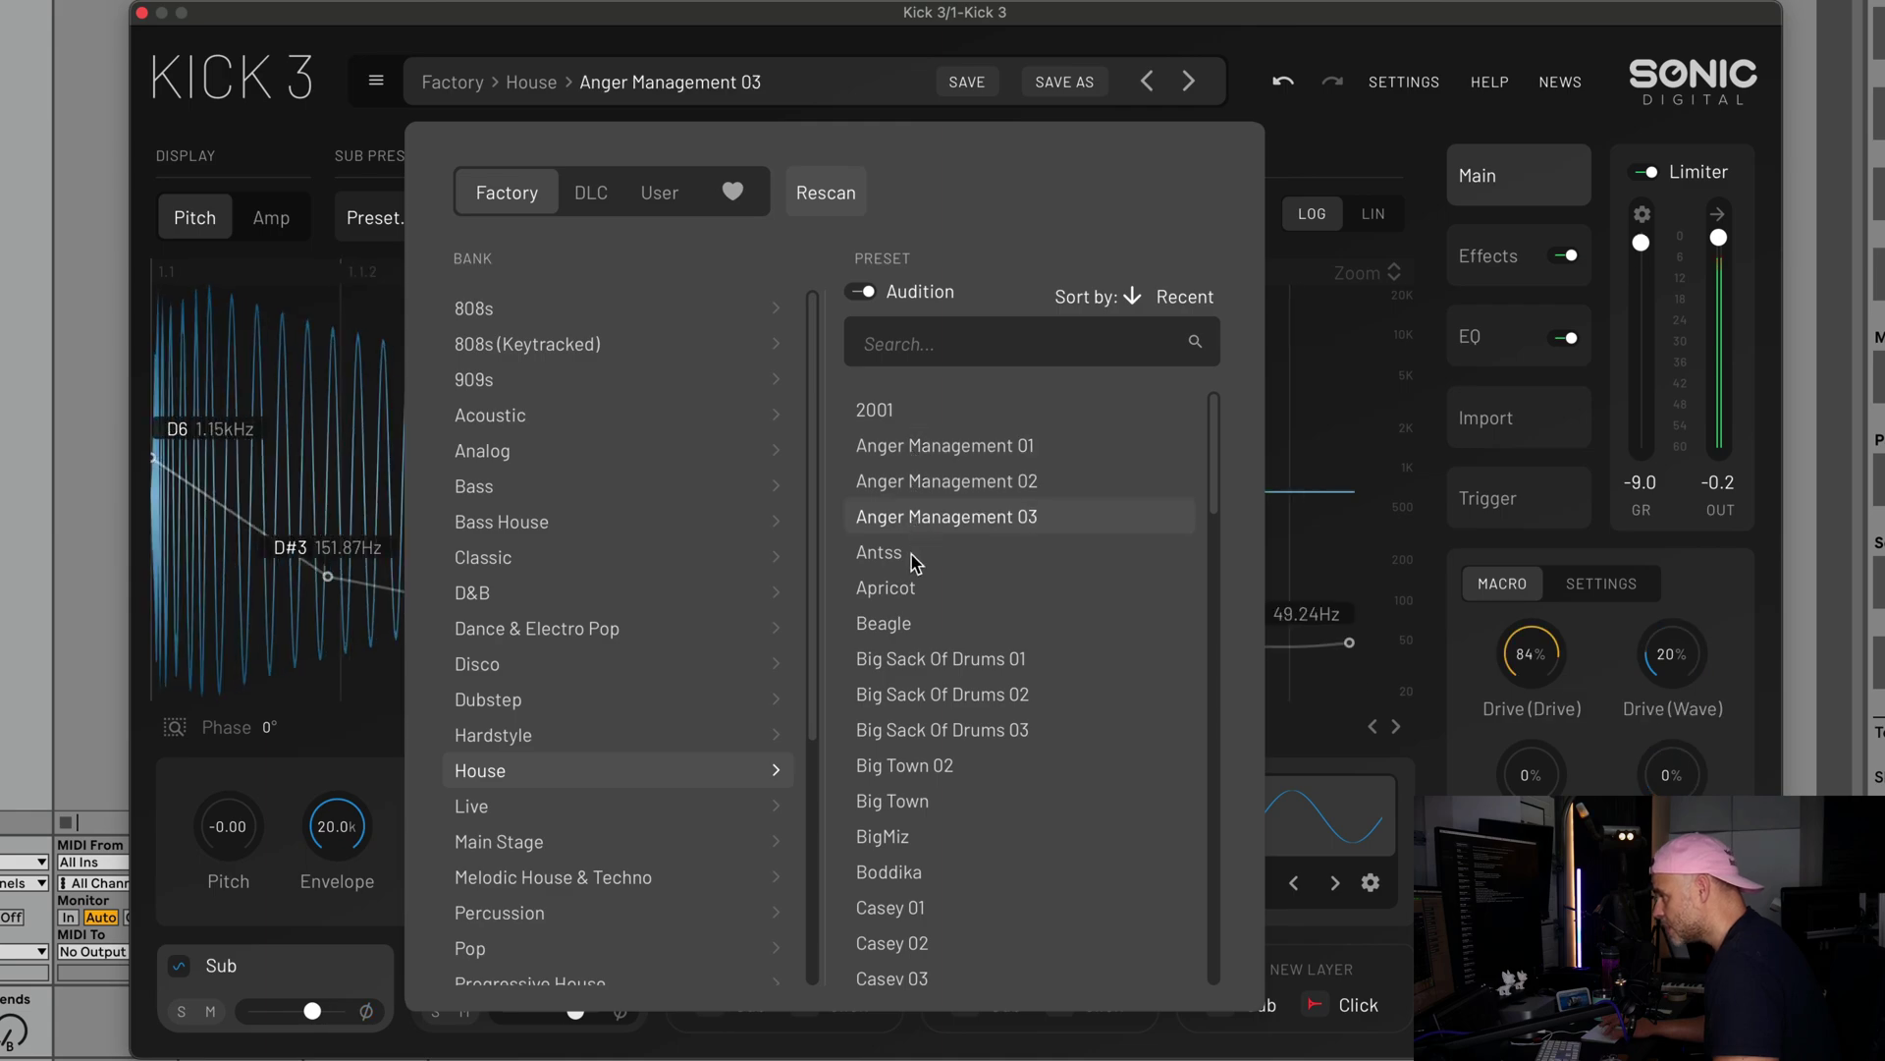
click(918, 552)
click(916, 589)
click(915, 625)
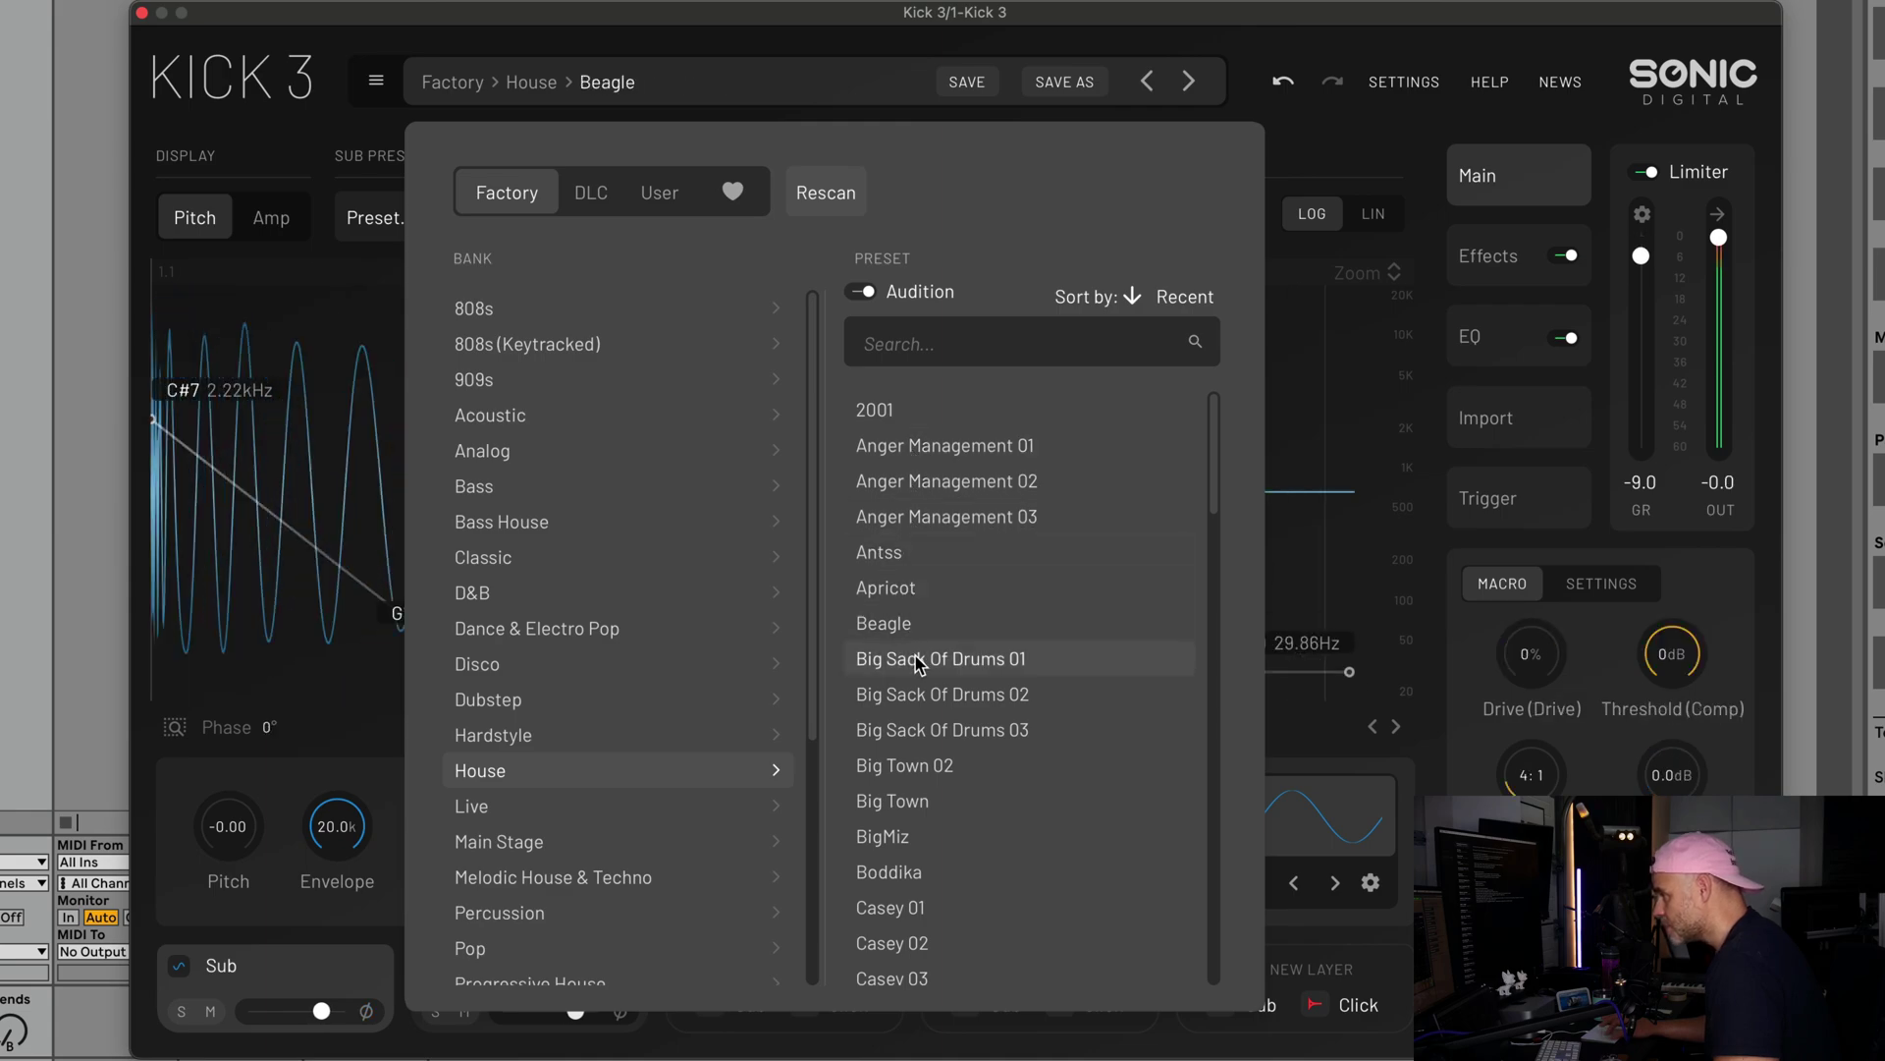
click(915, 660)
click(917, 695)
click(690, 82)
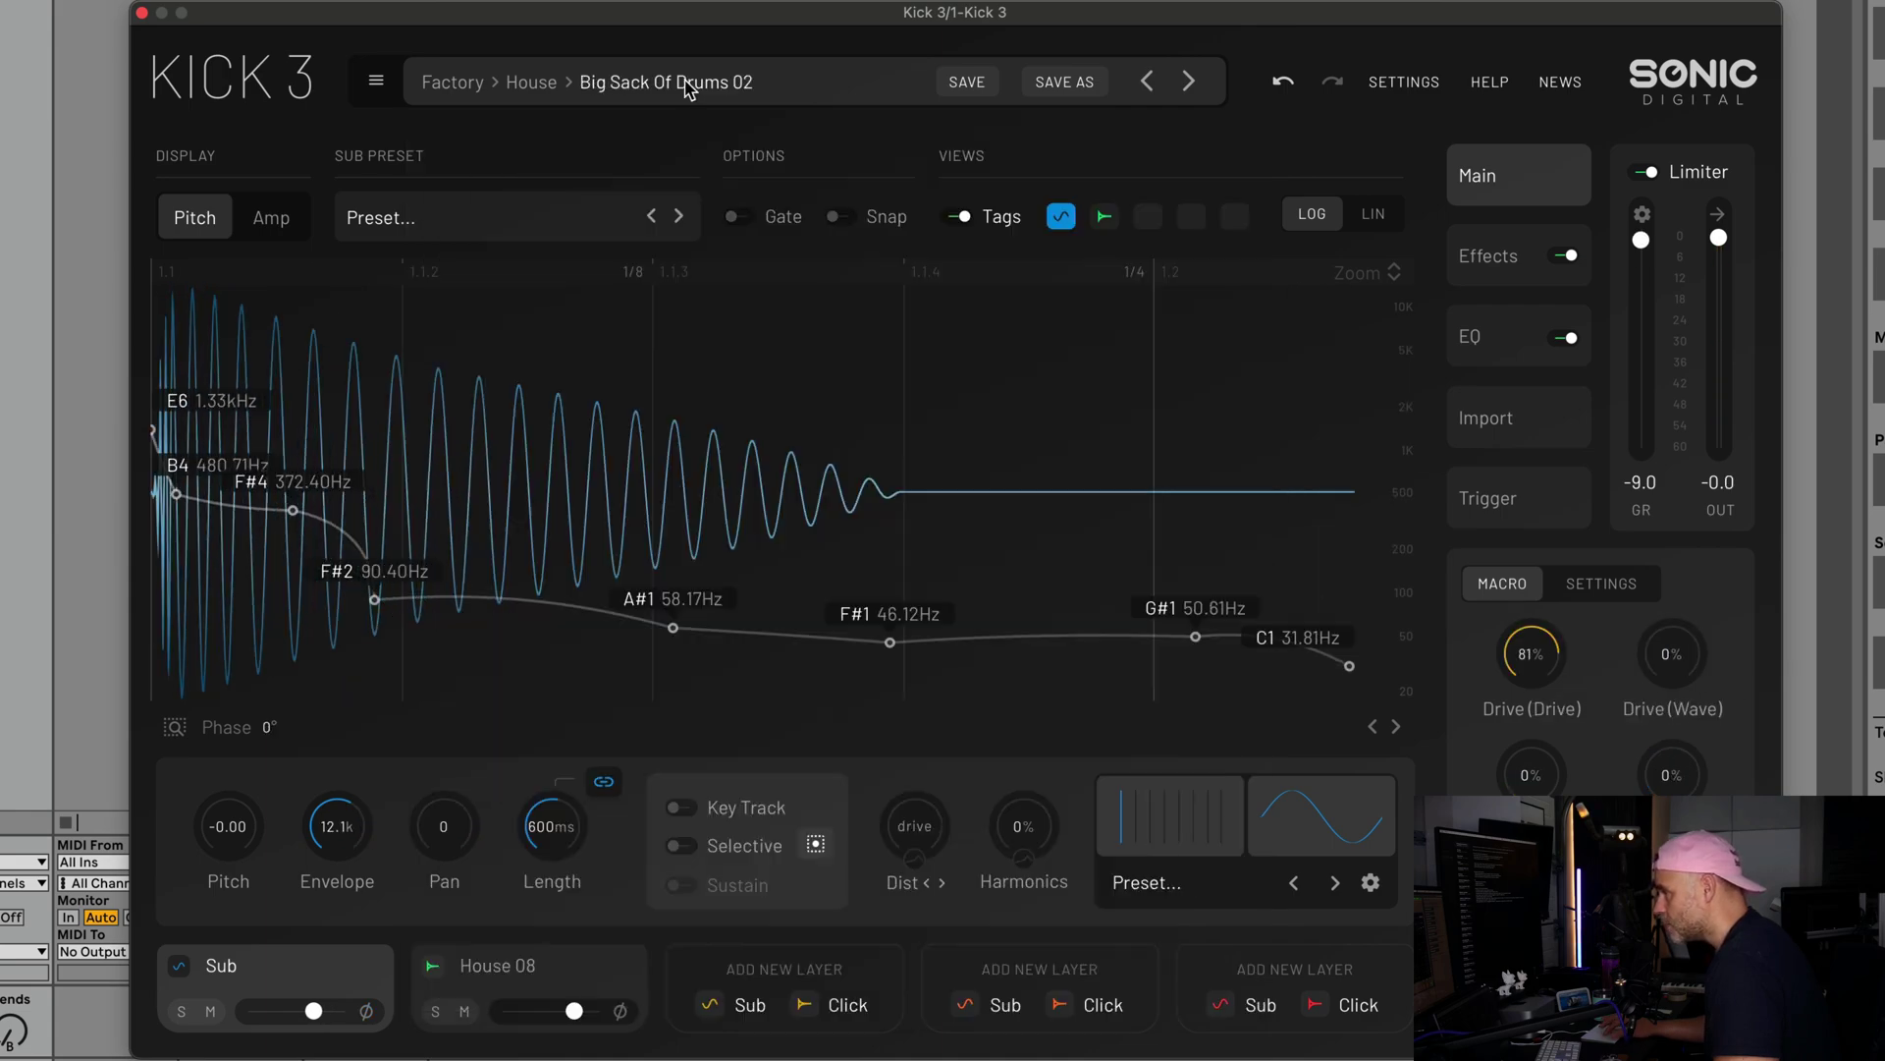
With sample auditioning on, step the House 08 click sample past House 16 into Hats, stopping on Hats 08.
click(500, 972)
click(499, 973)
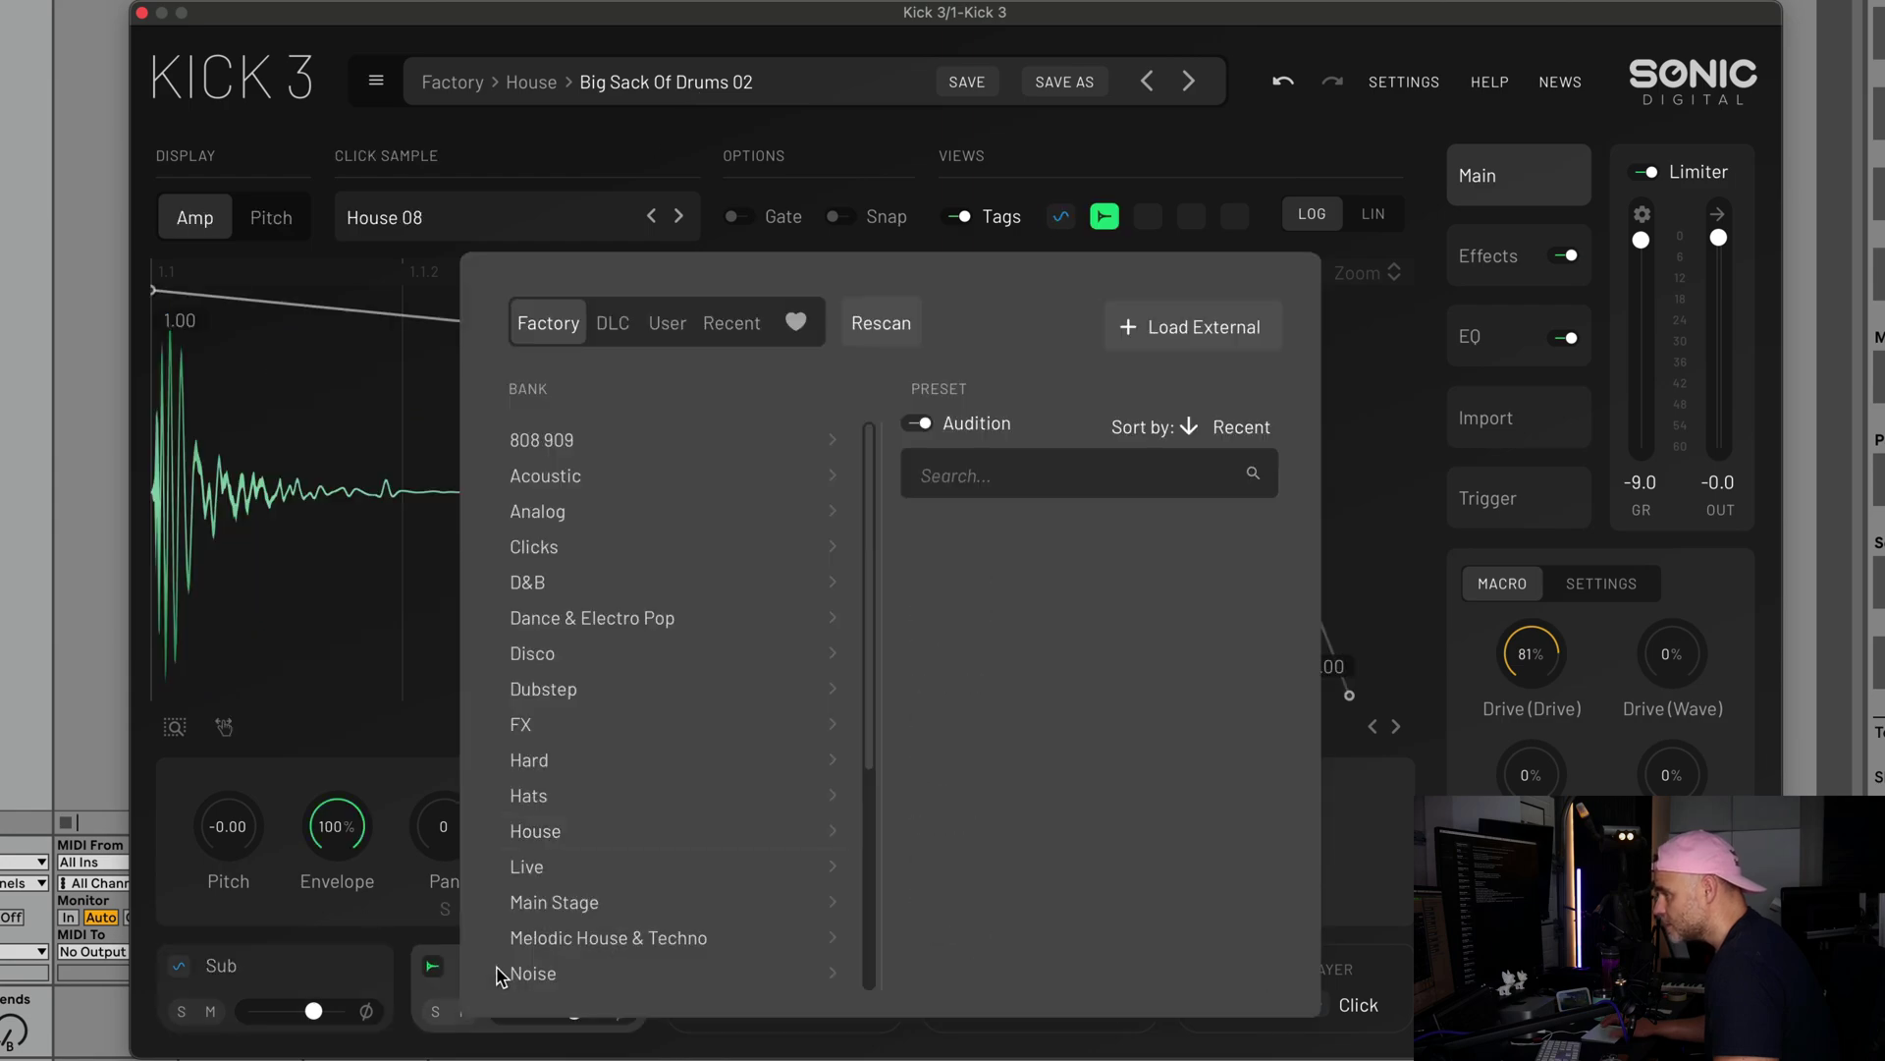
click(923, 424)
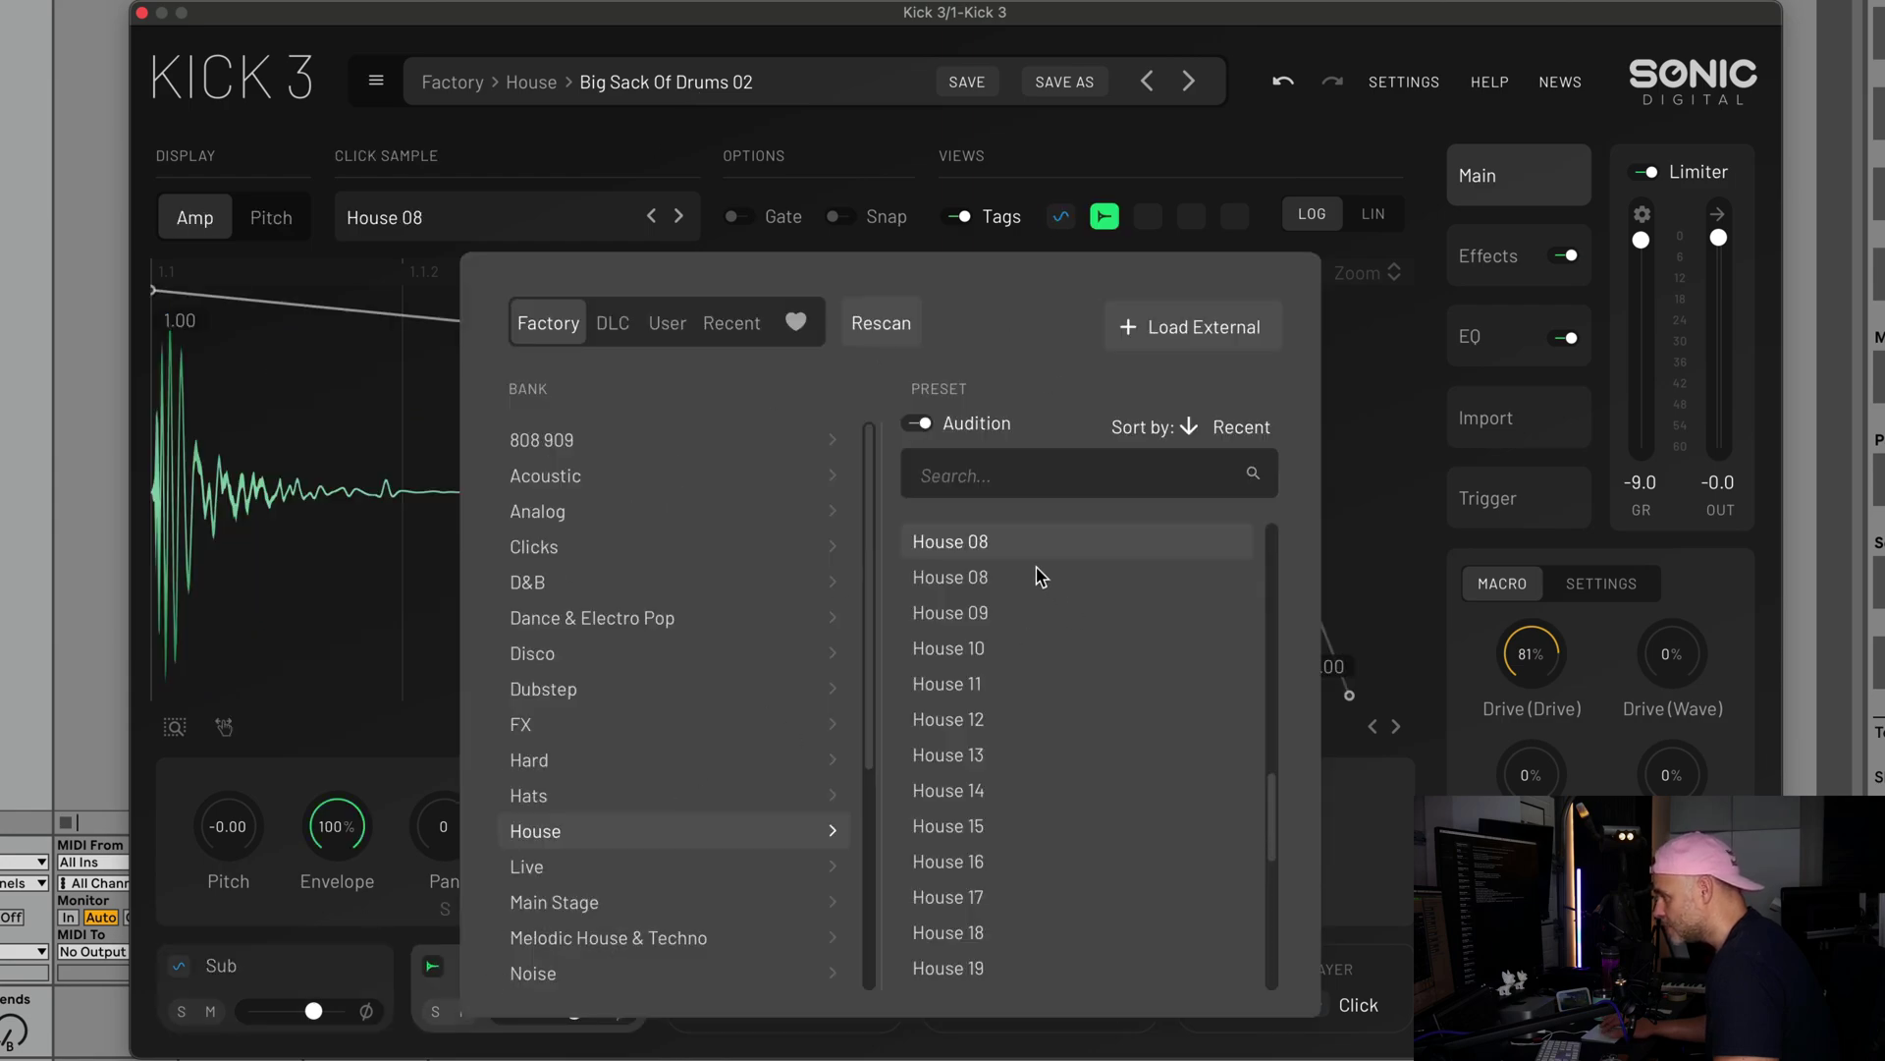
key(Down)
key(Down)
key(Down)
key(Down)
key(Down)
key(Down)
key(Down)
key(Down)
key(Down)
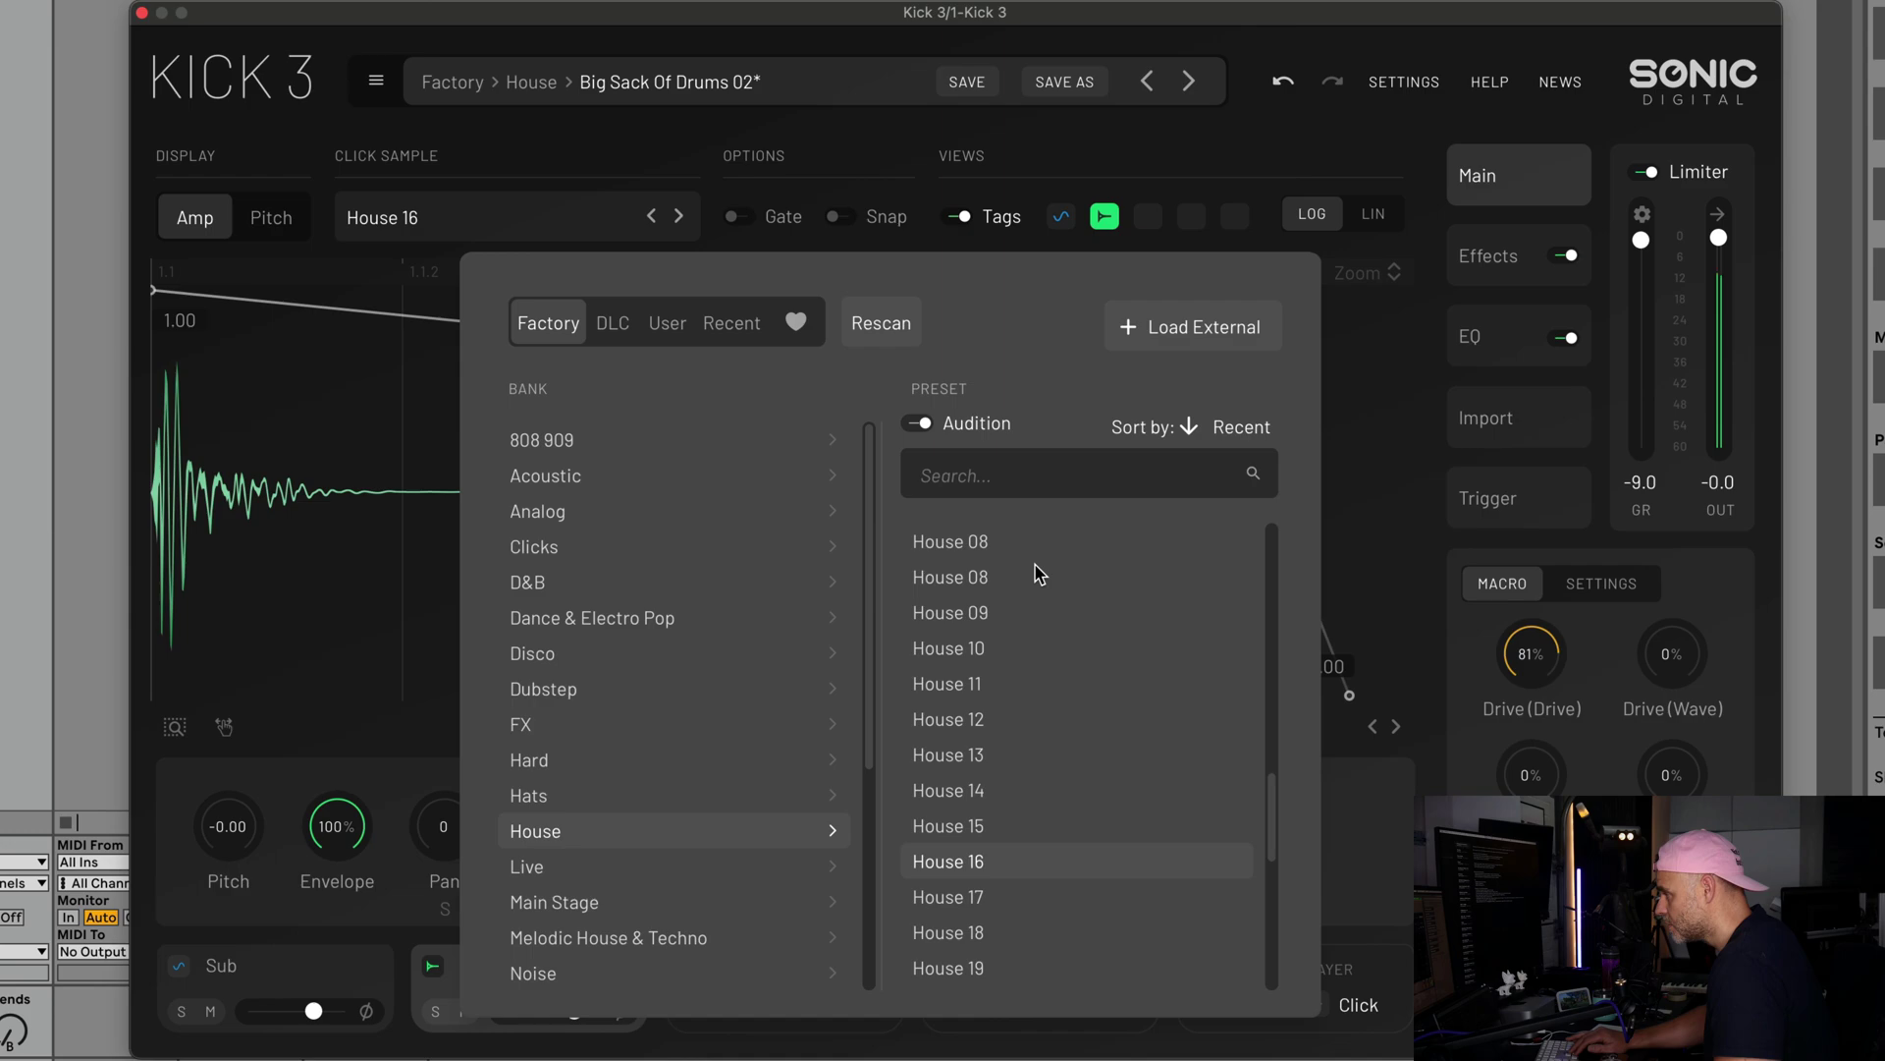
key(Down)
key(Down)
key(Down)
key(Down)
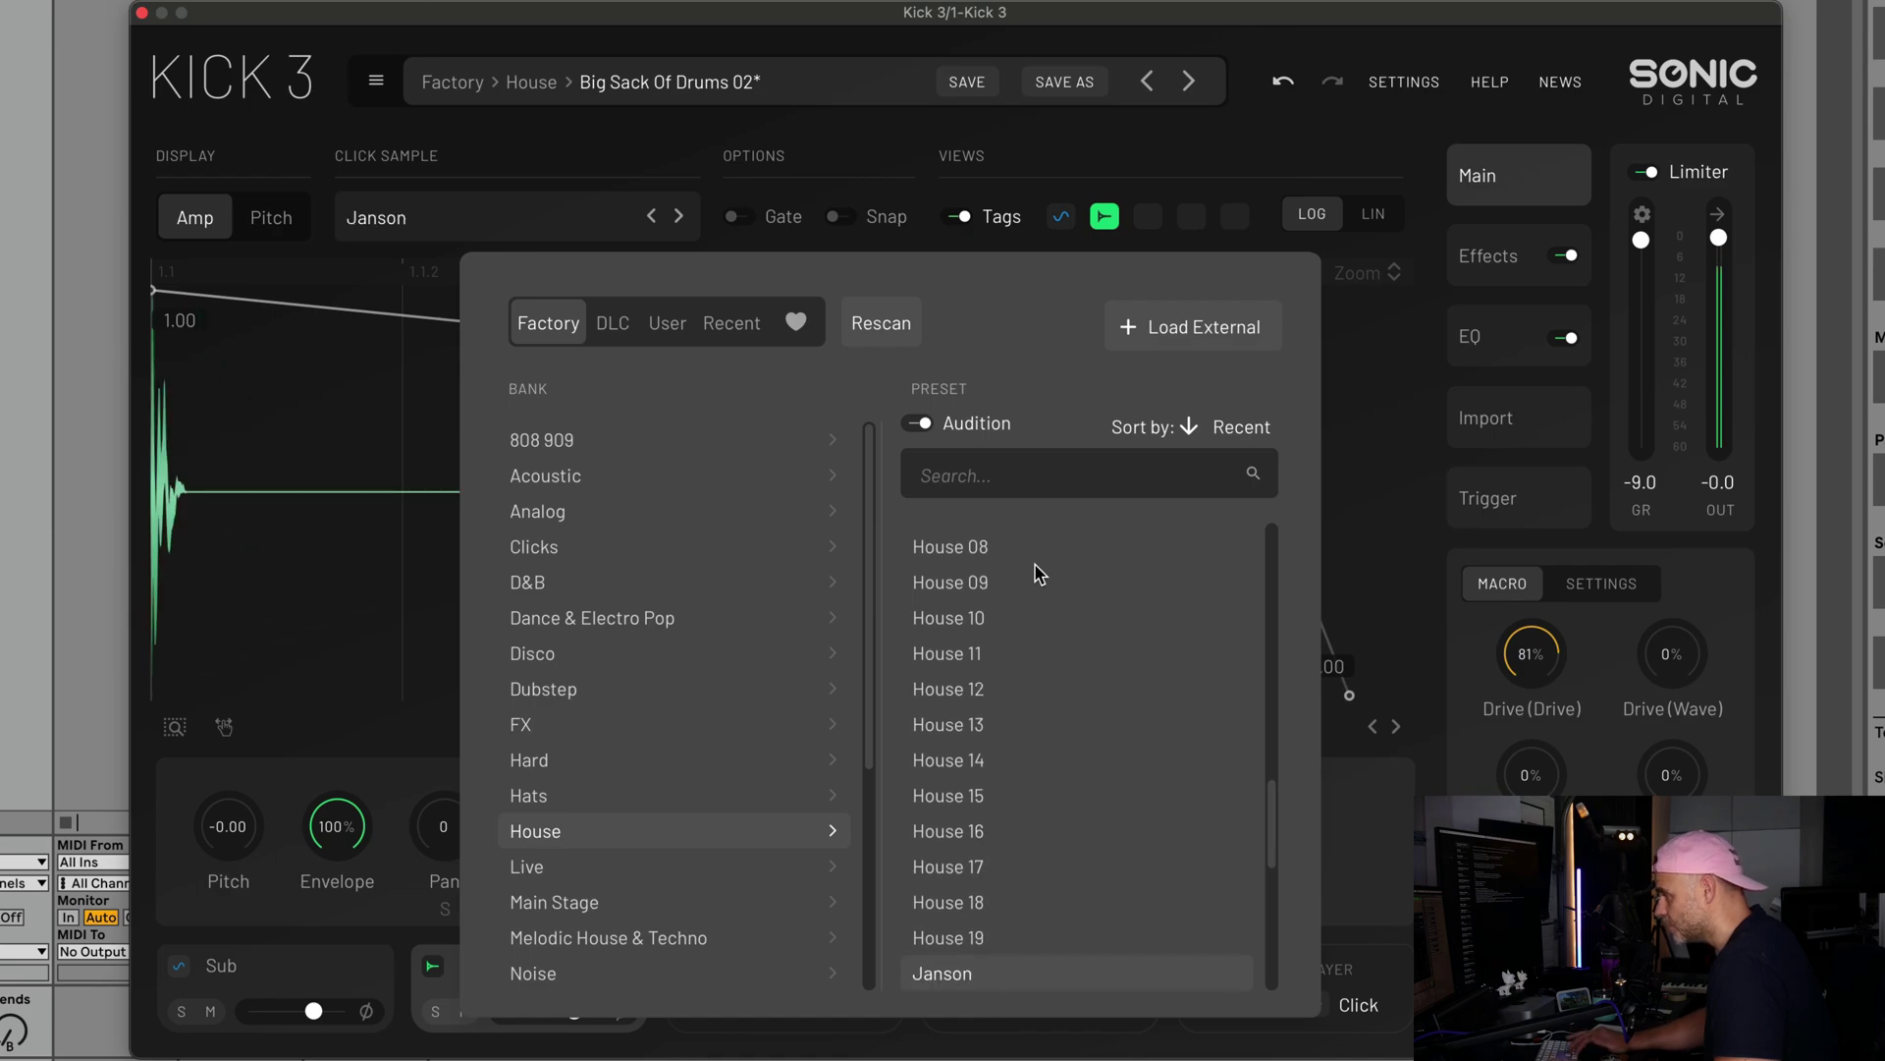
key(Down)
key(Down)
key(Down)
key(Down)
key(Down)
key(Down)
key(Left)
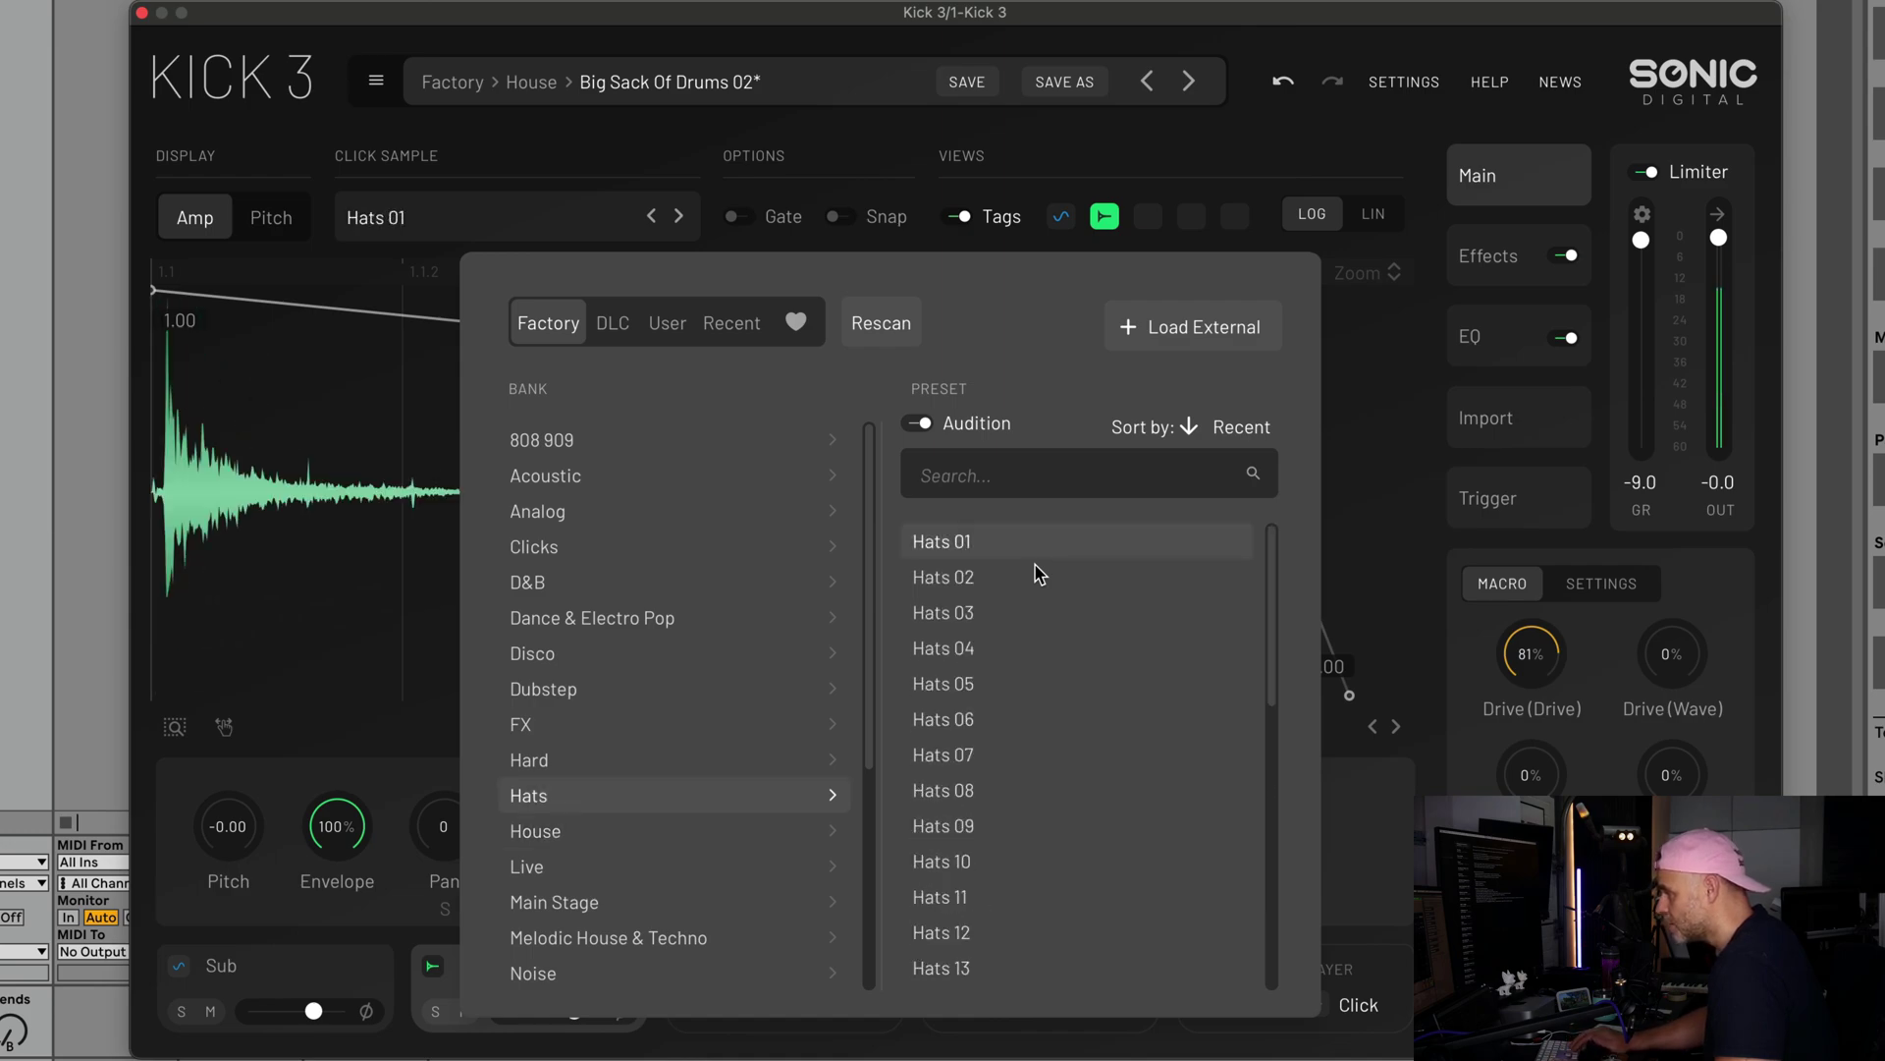
key(Down)
key(Down)
key(Down)
key(Down)
key(Down)
key(Down)
key(Down)
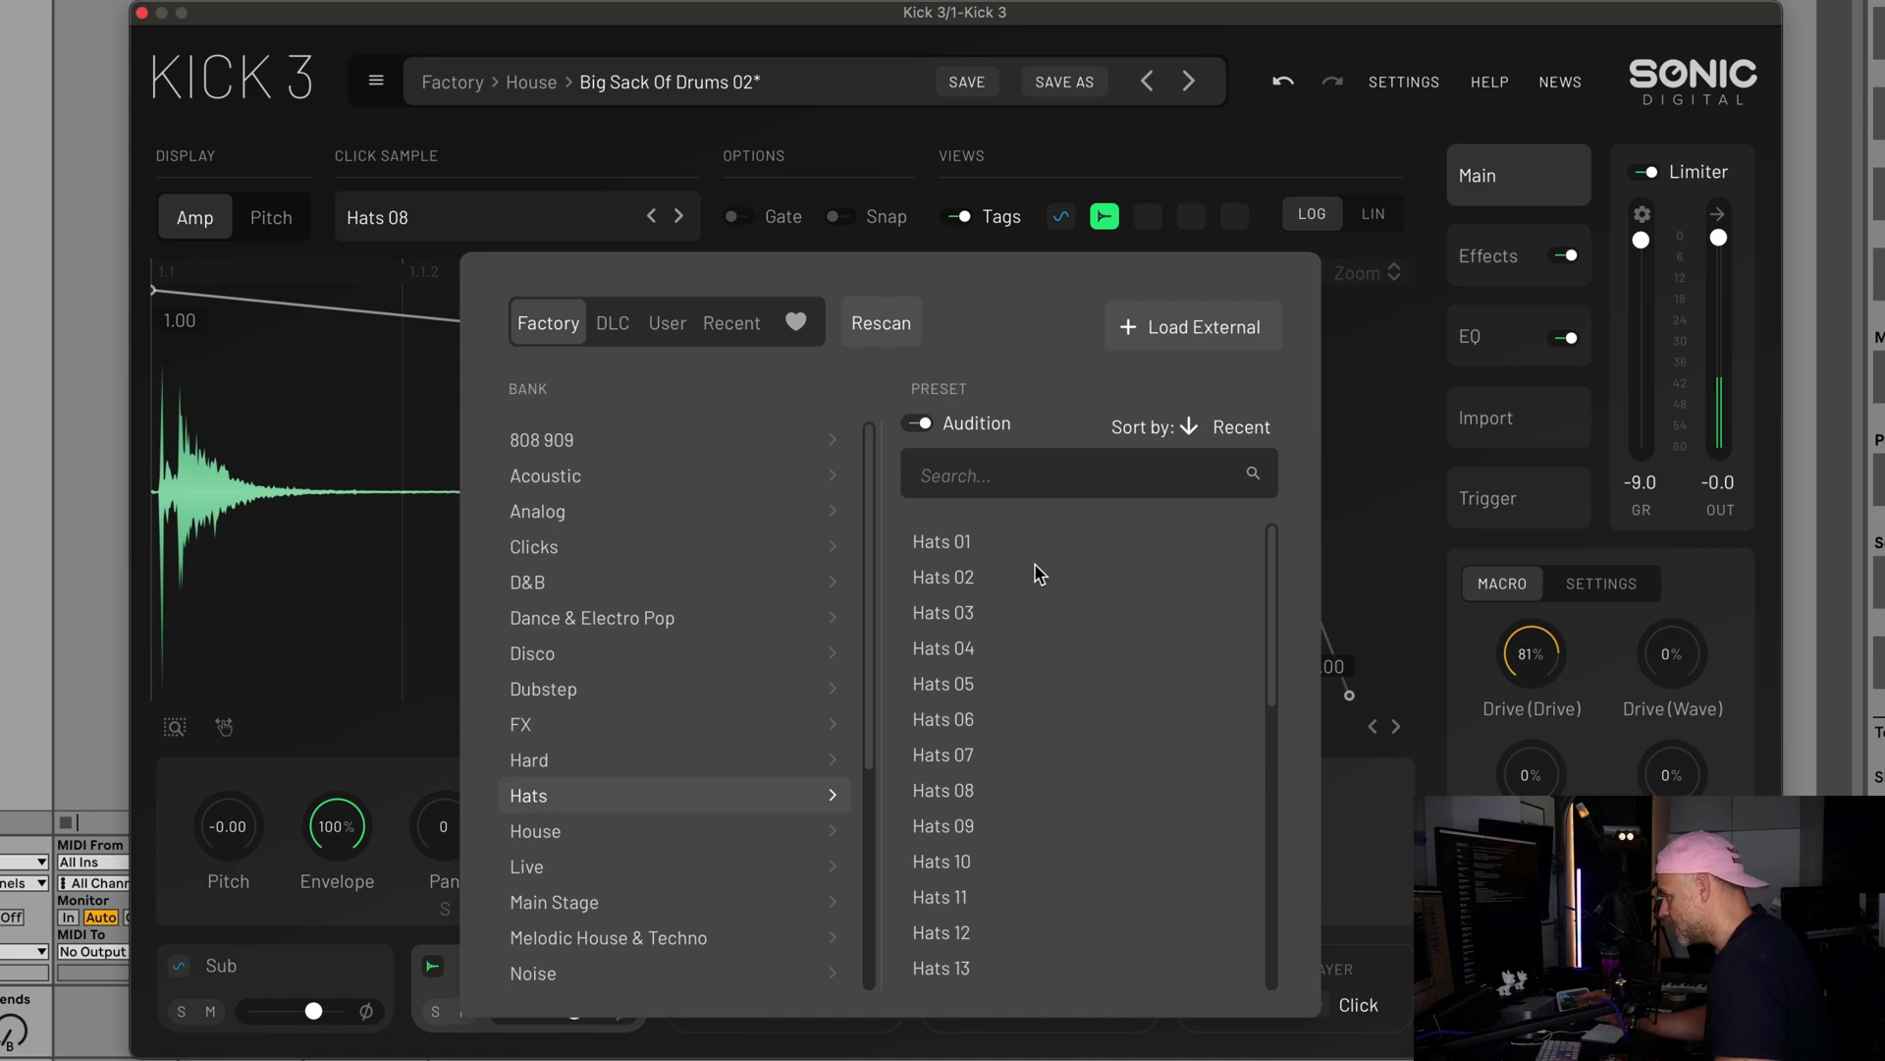
Turn auditioning off, sort the samples by Name descending and ascending, revert to Recent, and close the browser.
click(920, 429)
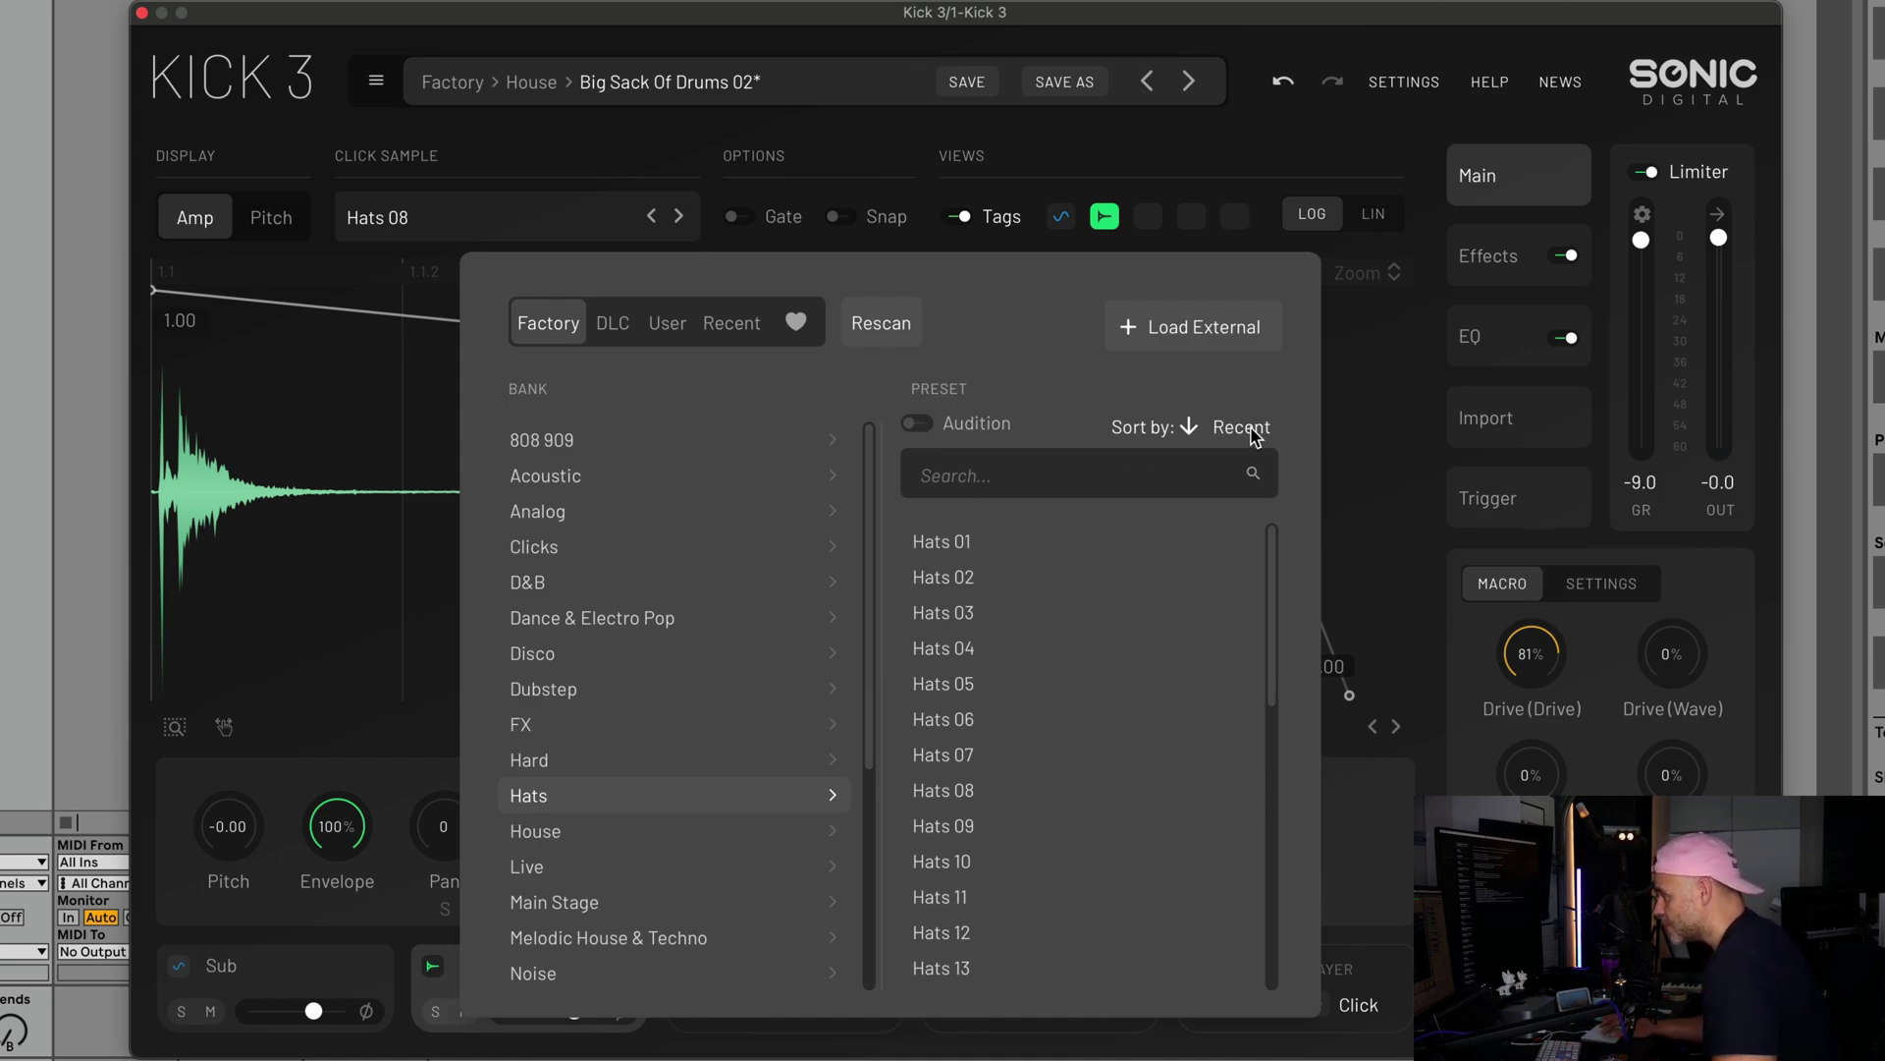
click(1234, 432)
click(1189, 429)
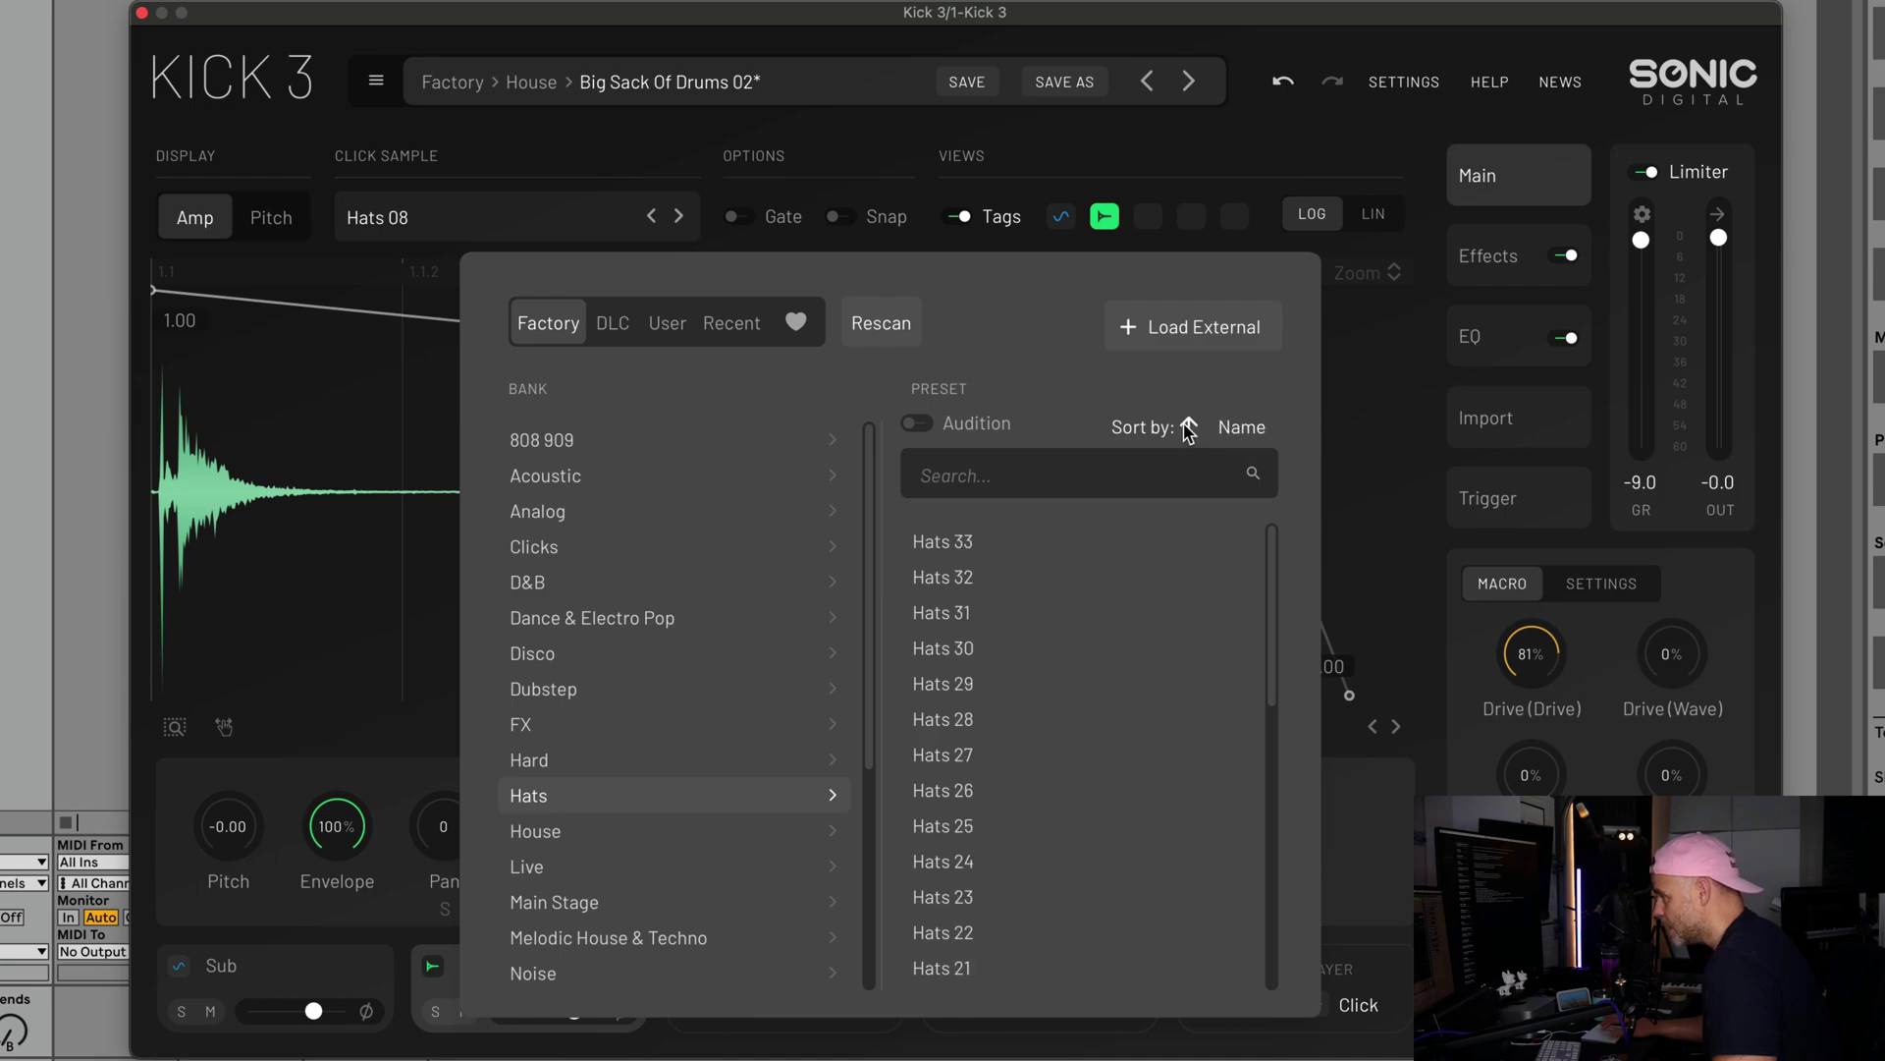
click(1190, 429)
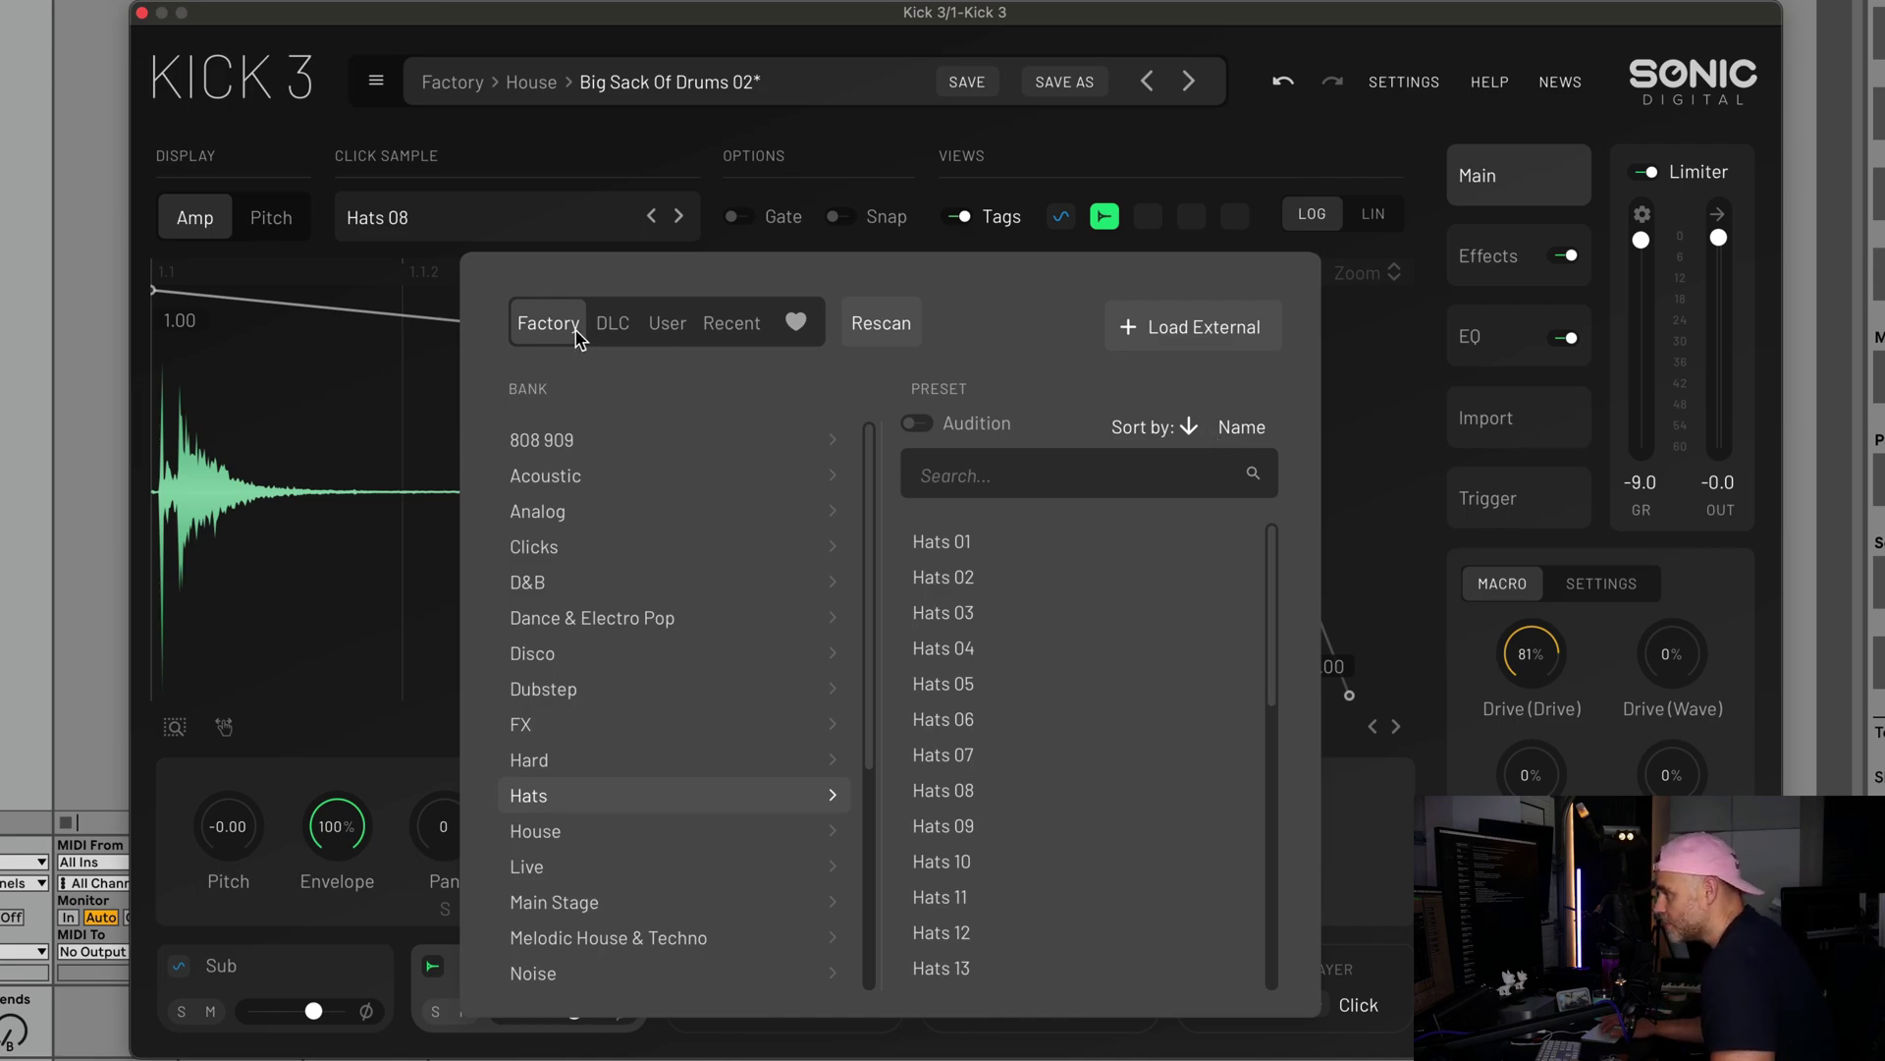
click(1240, 428)
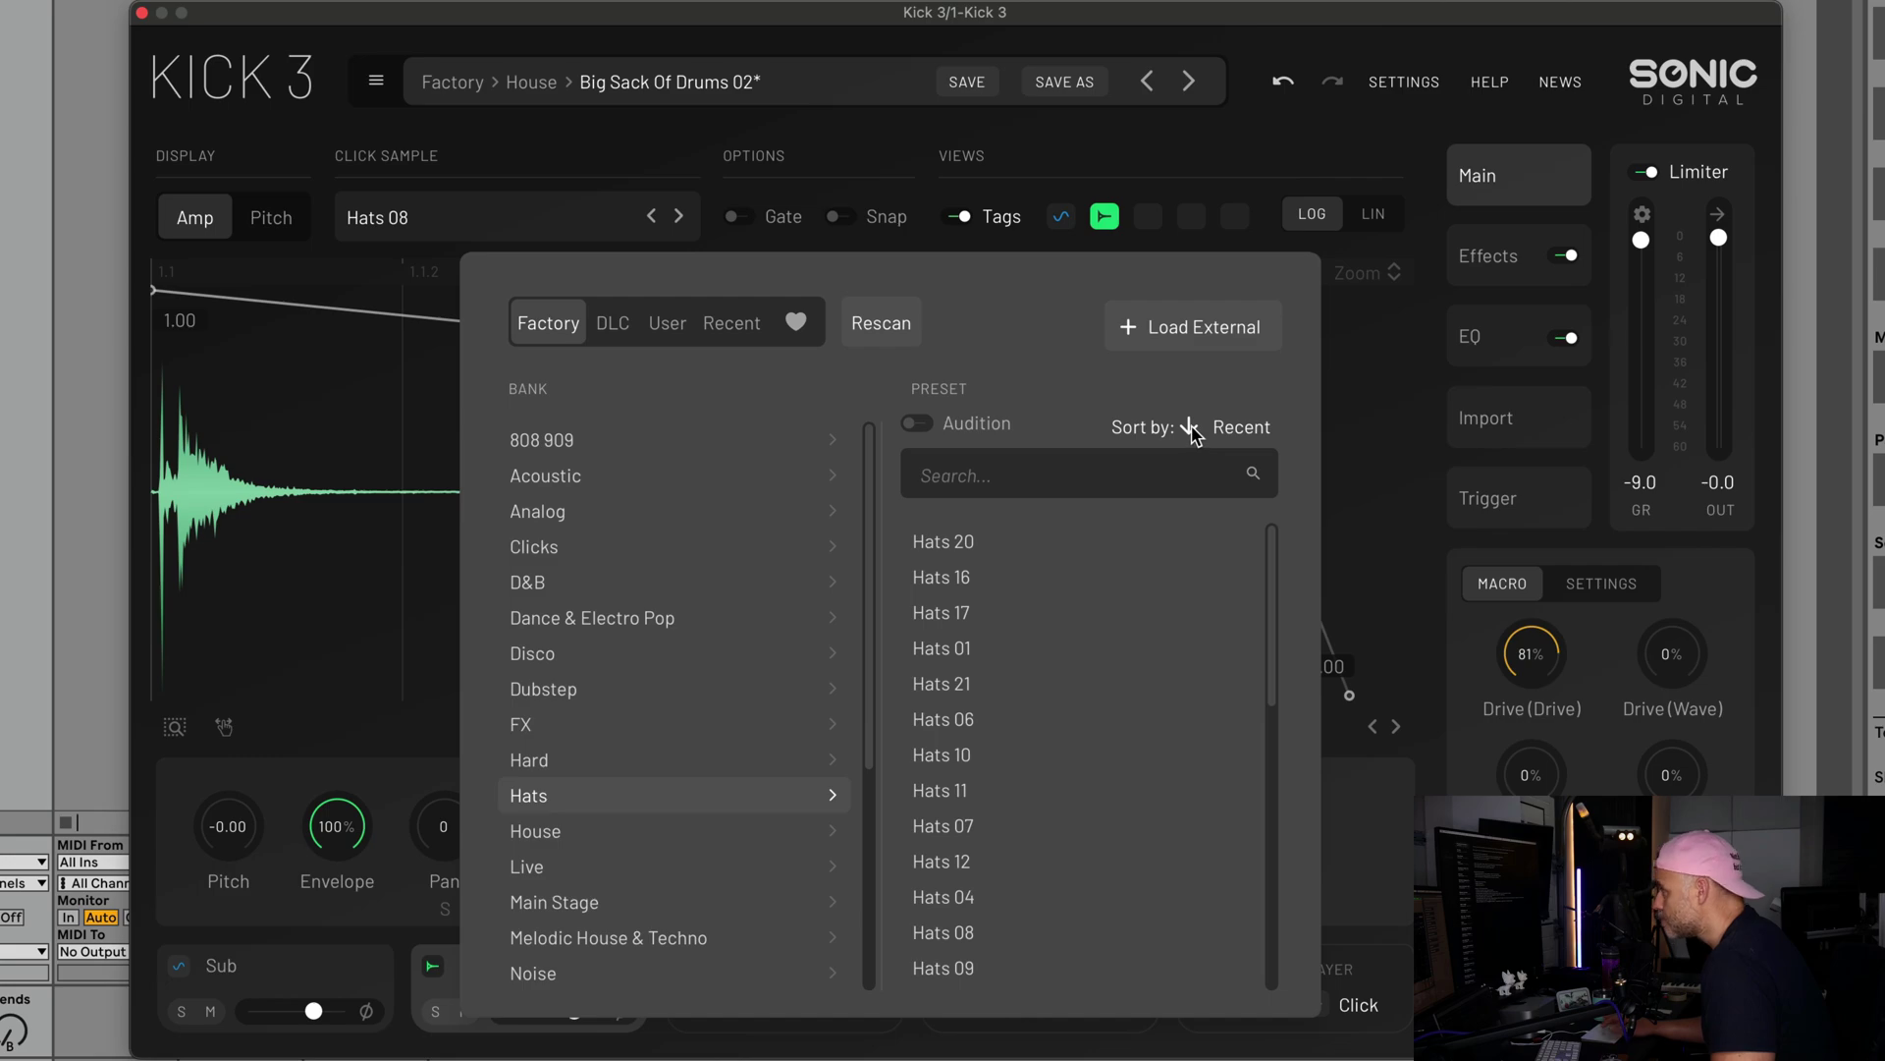
click(694, 65)
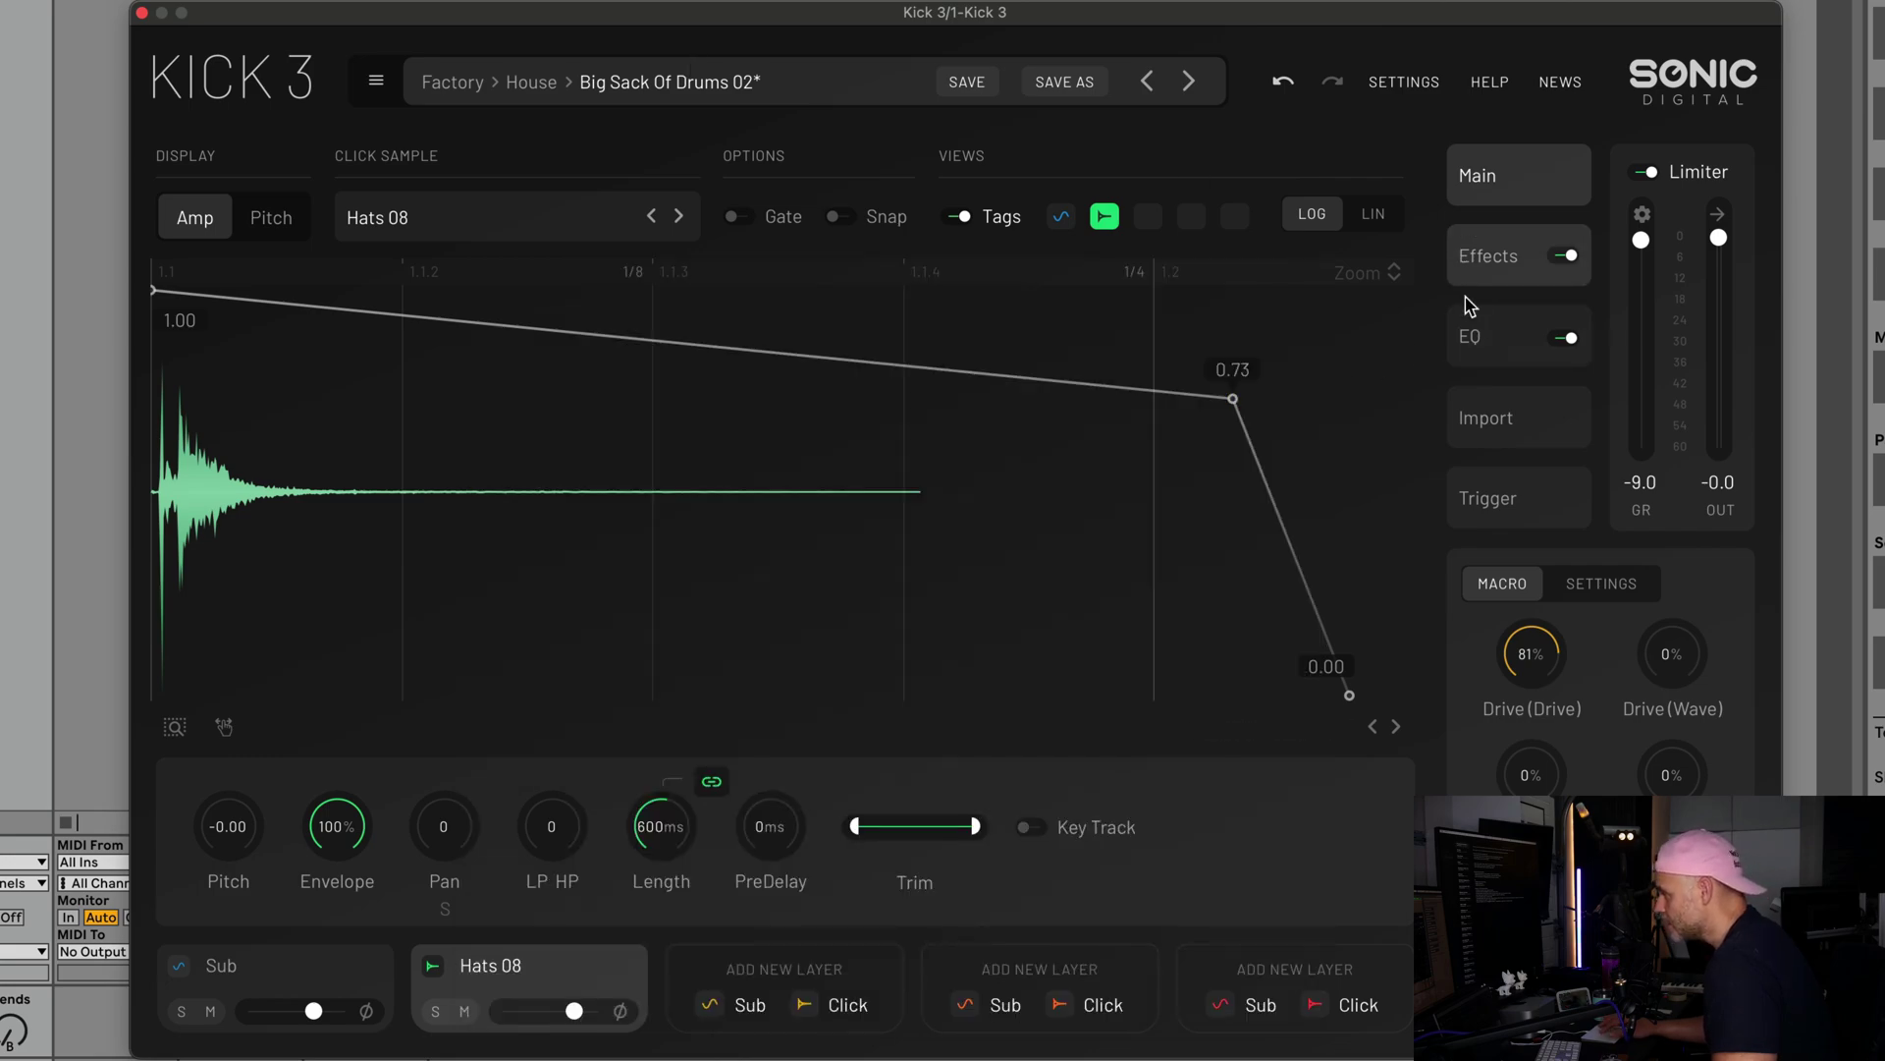
On the Effects page, swap the Main slot's Drive effect for High Gain.
click(1487, 258)
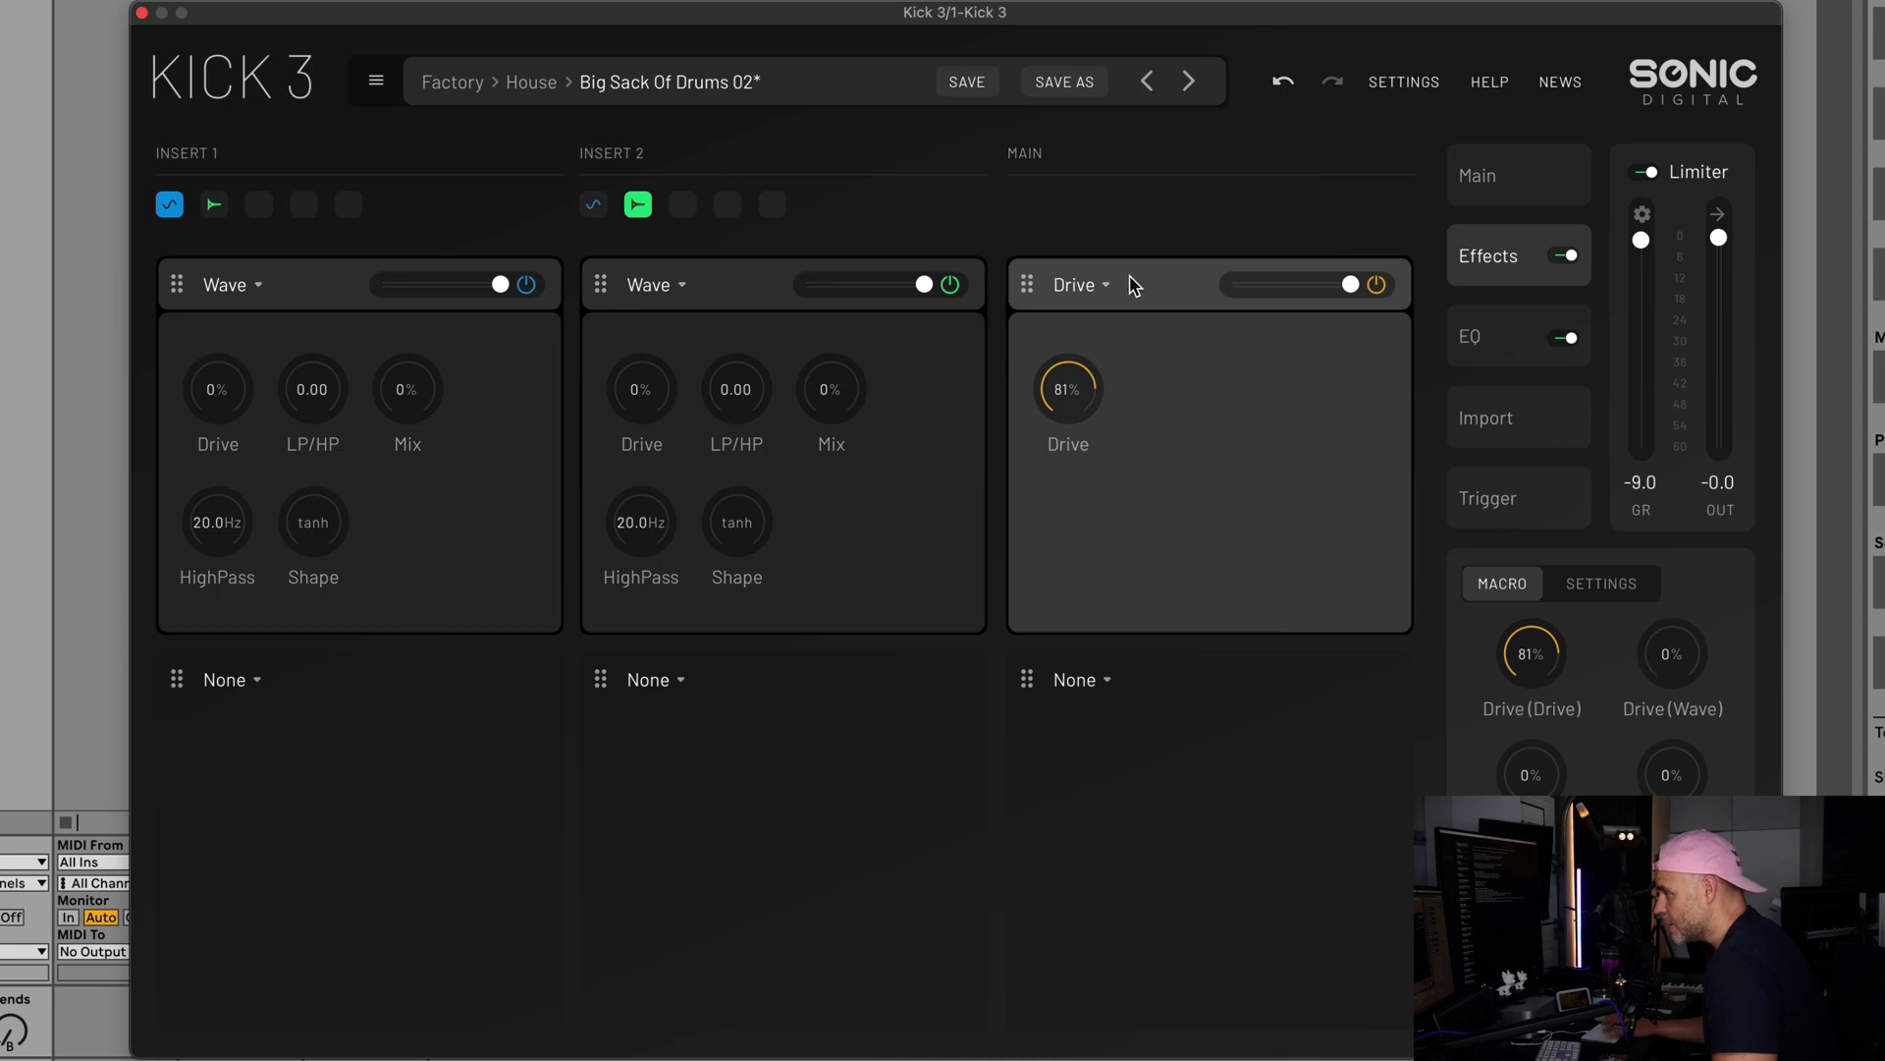
click(1073, 285)
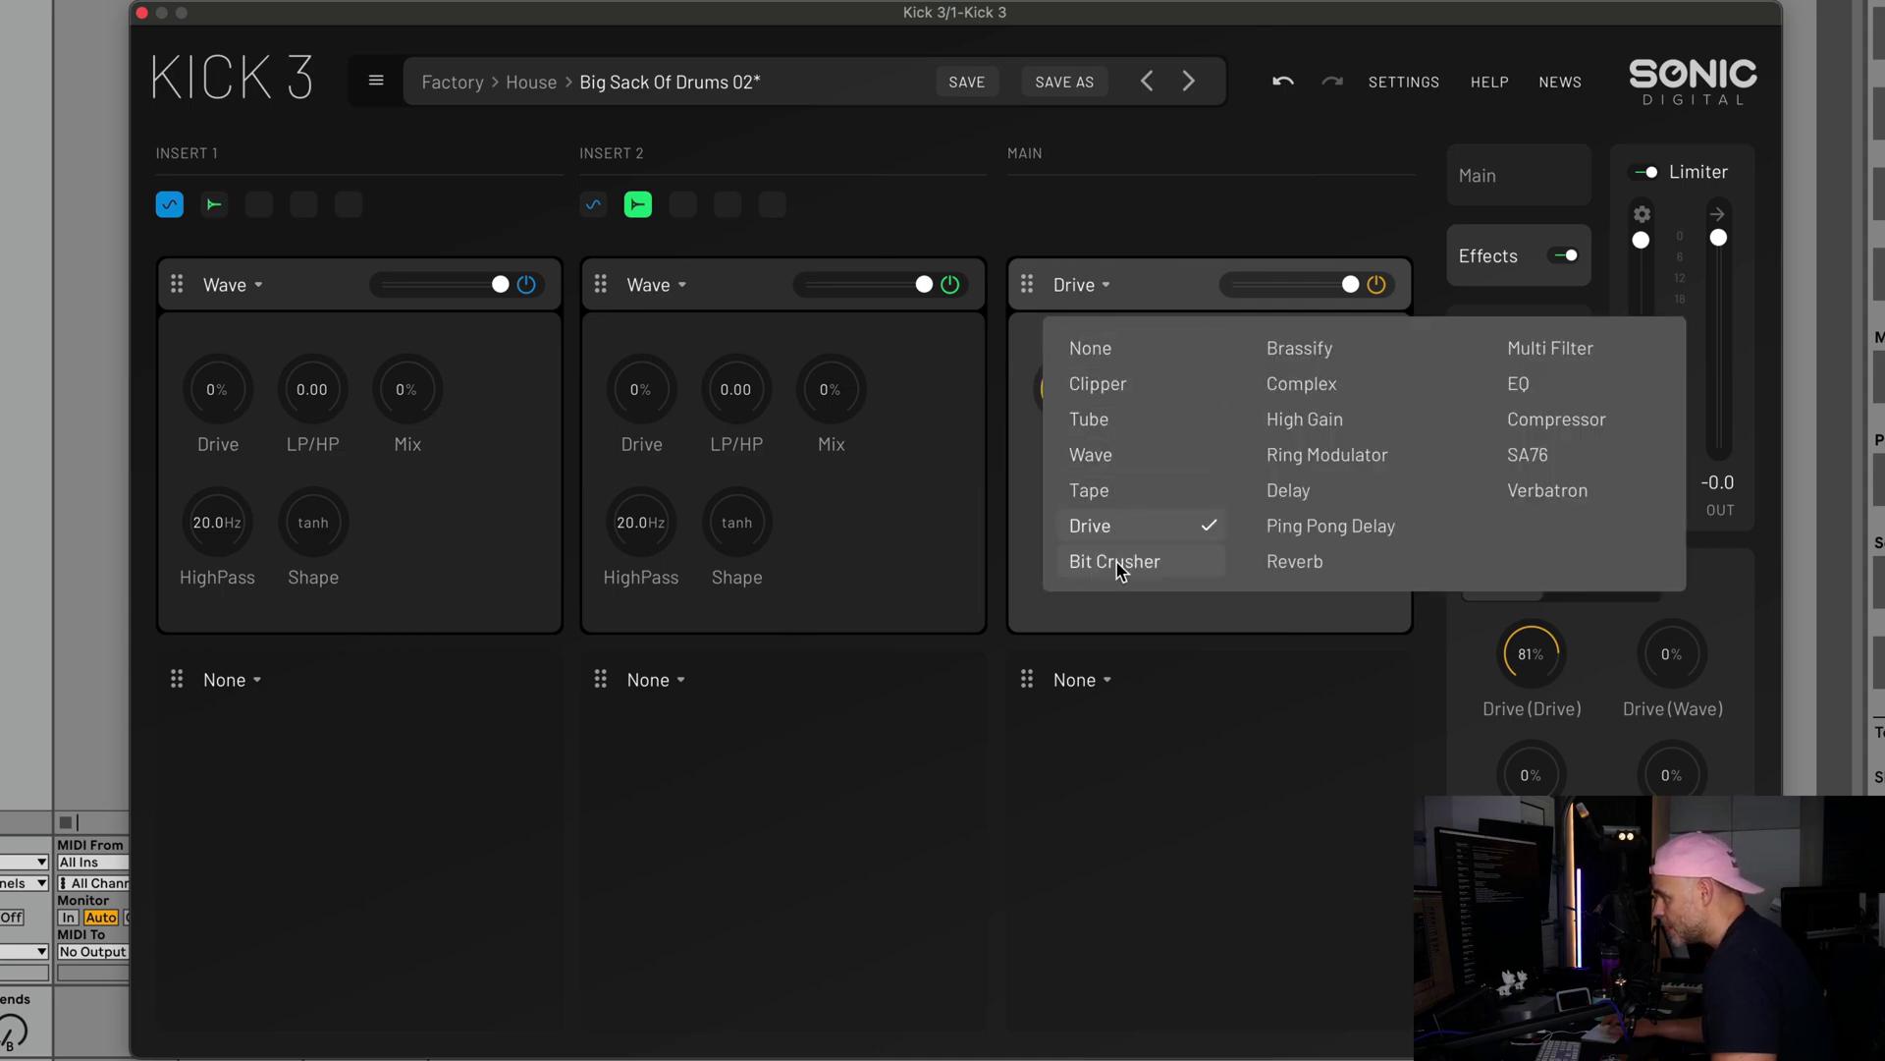
click(1335, 421)
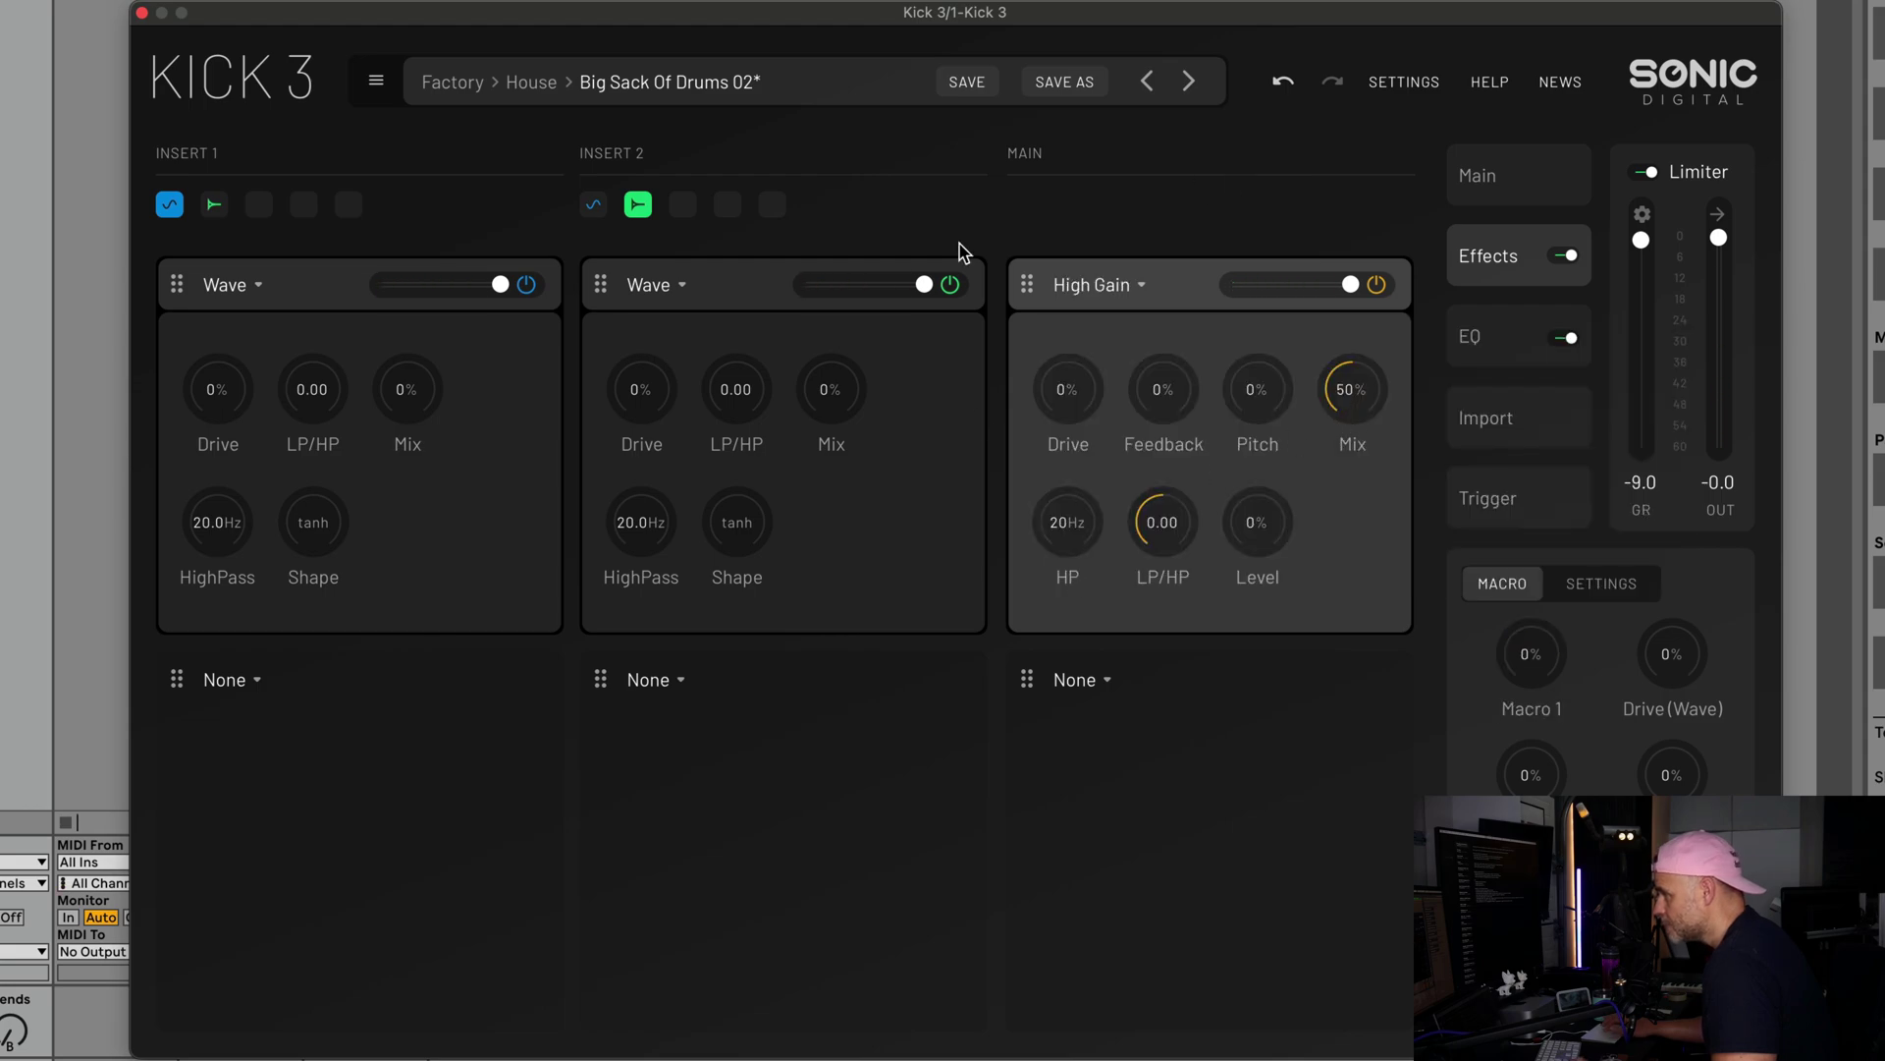
Reset the sound to the Init preset and load Ring Modulator into the Main effect slot.
click(375, 82)
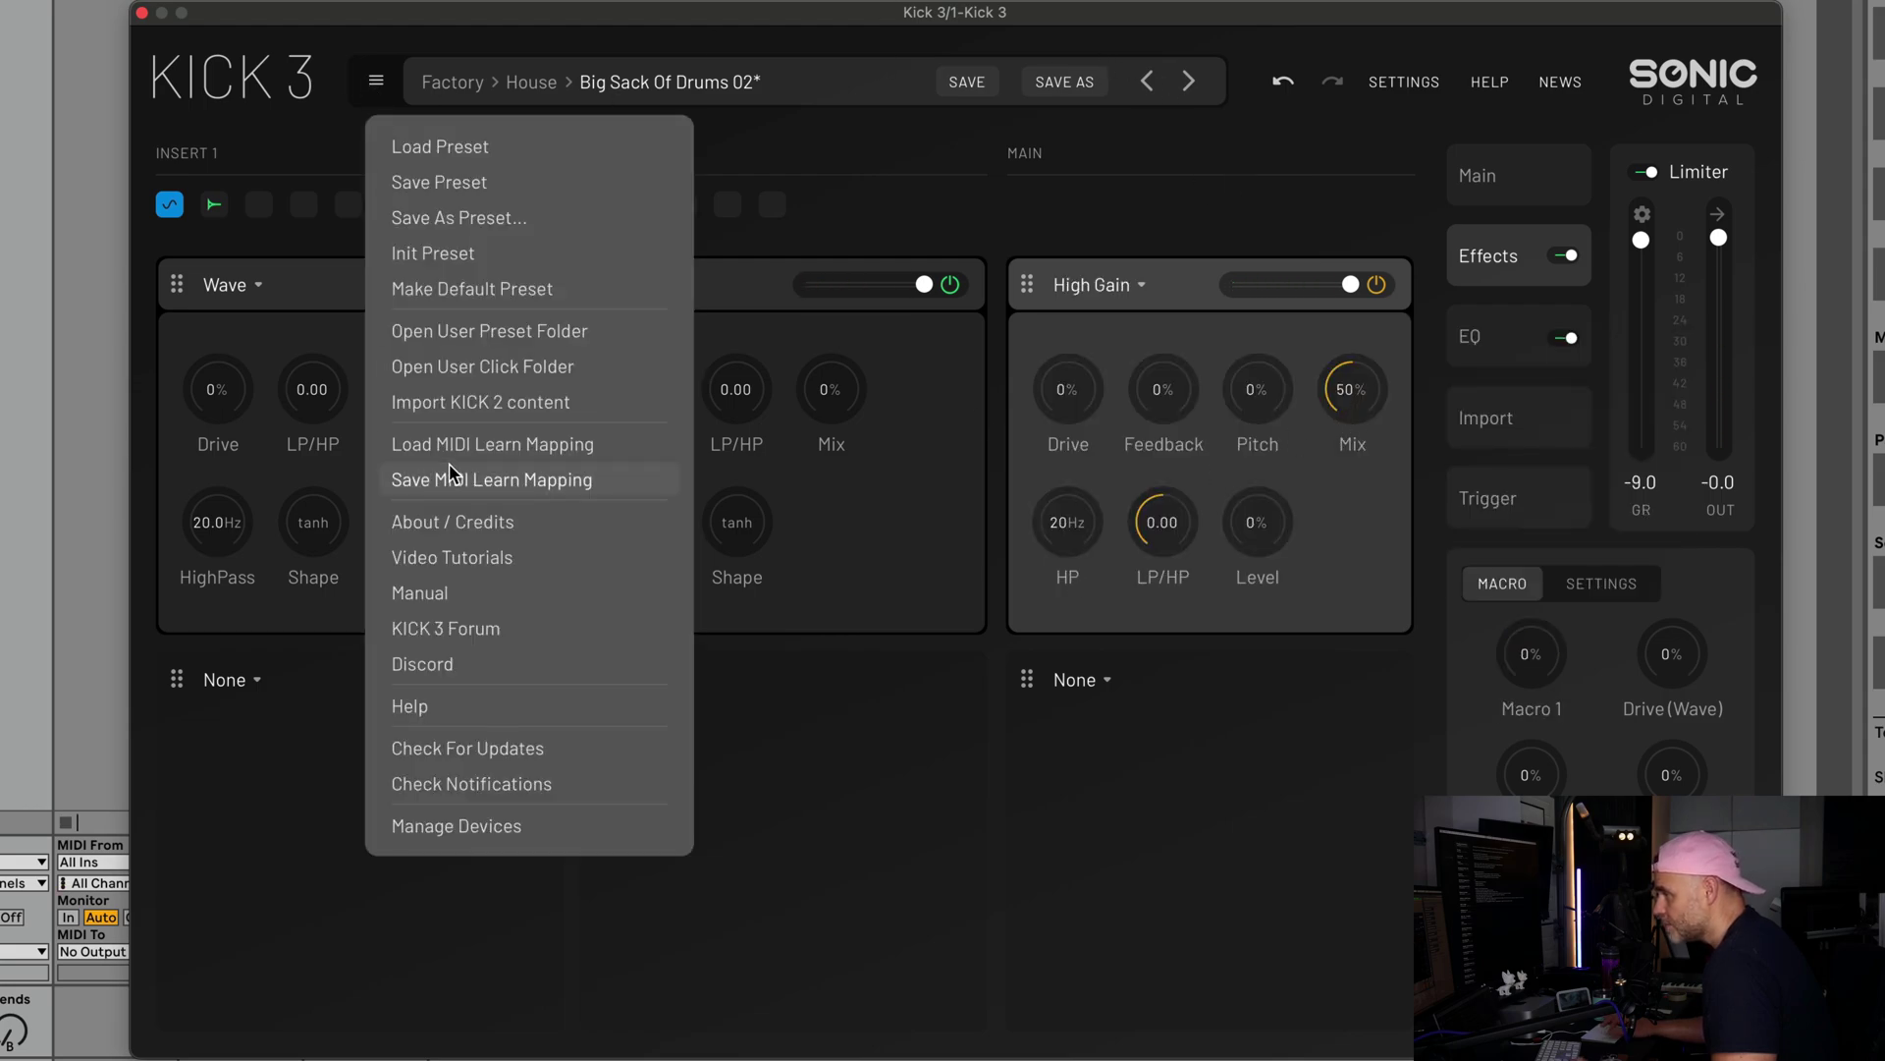
click(444, 249)
click(1497, 256)
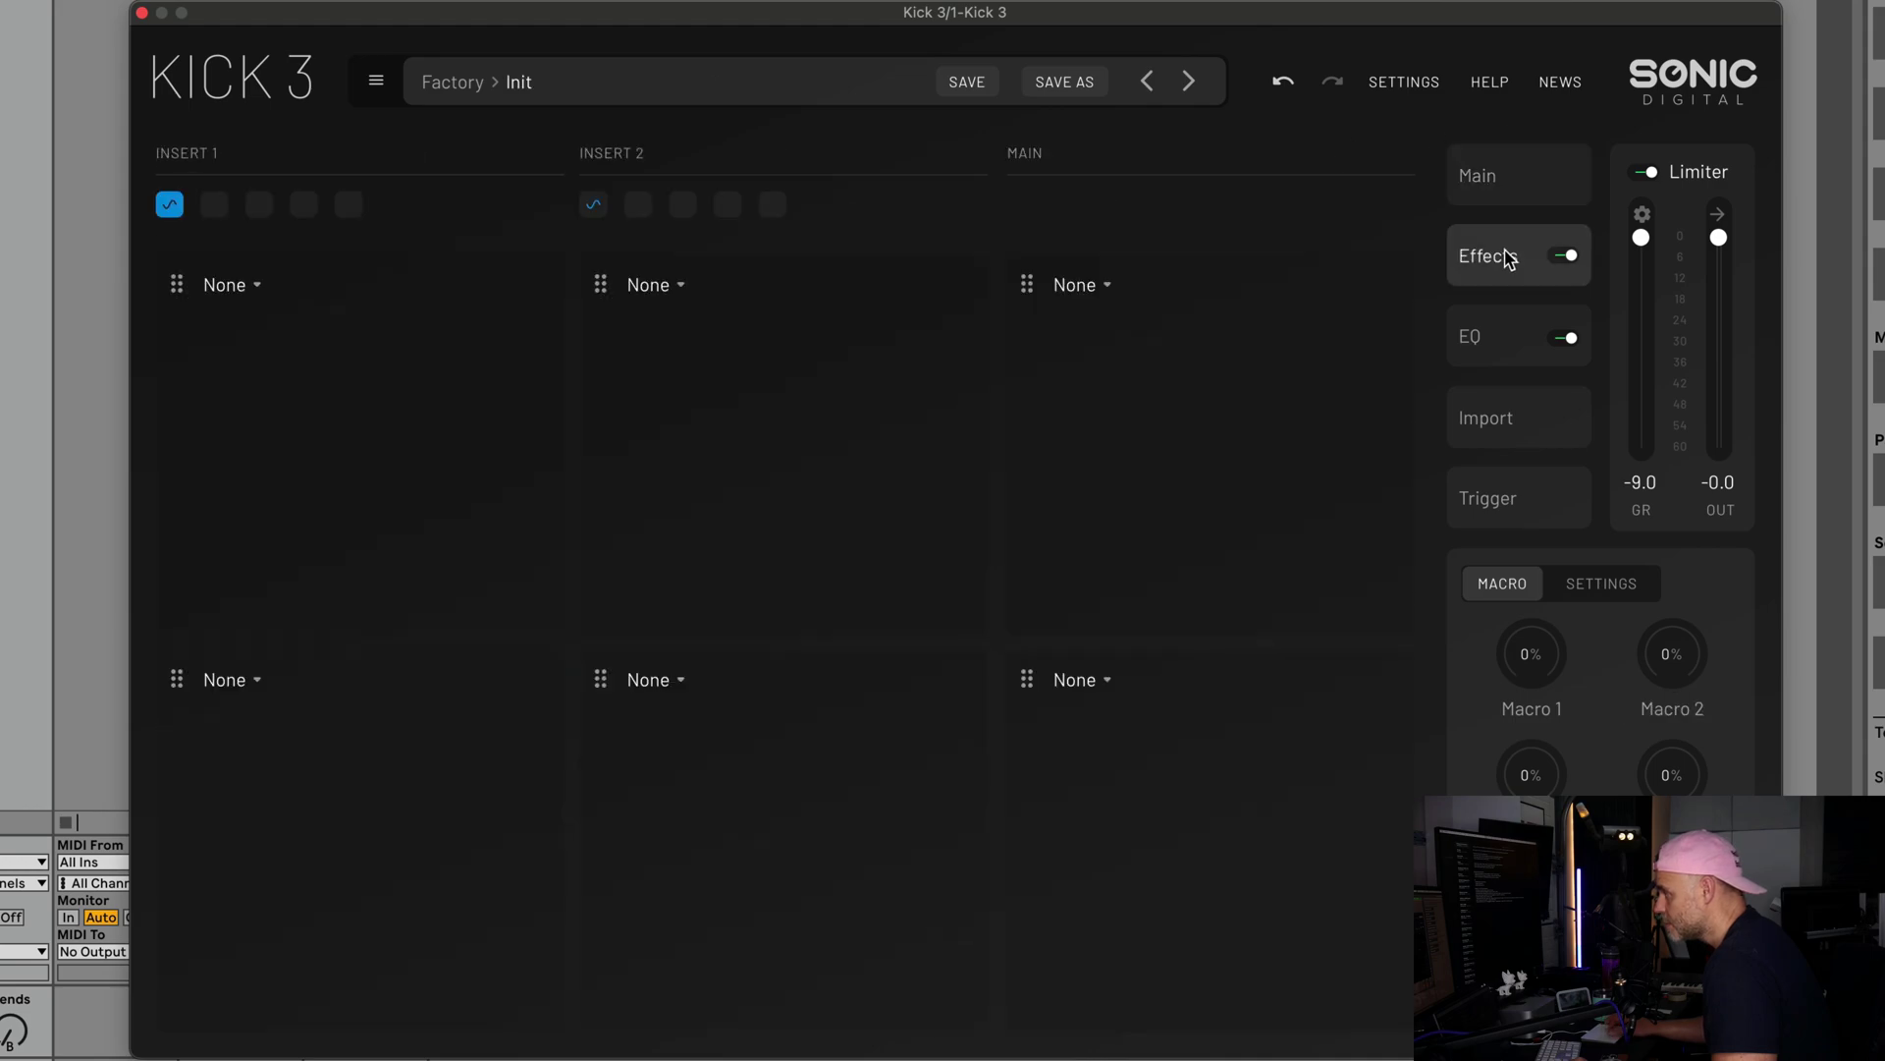
click(1074, 285)
click(1296, 452)
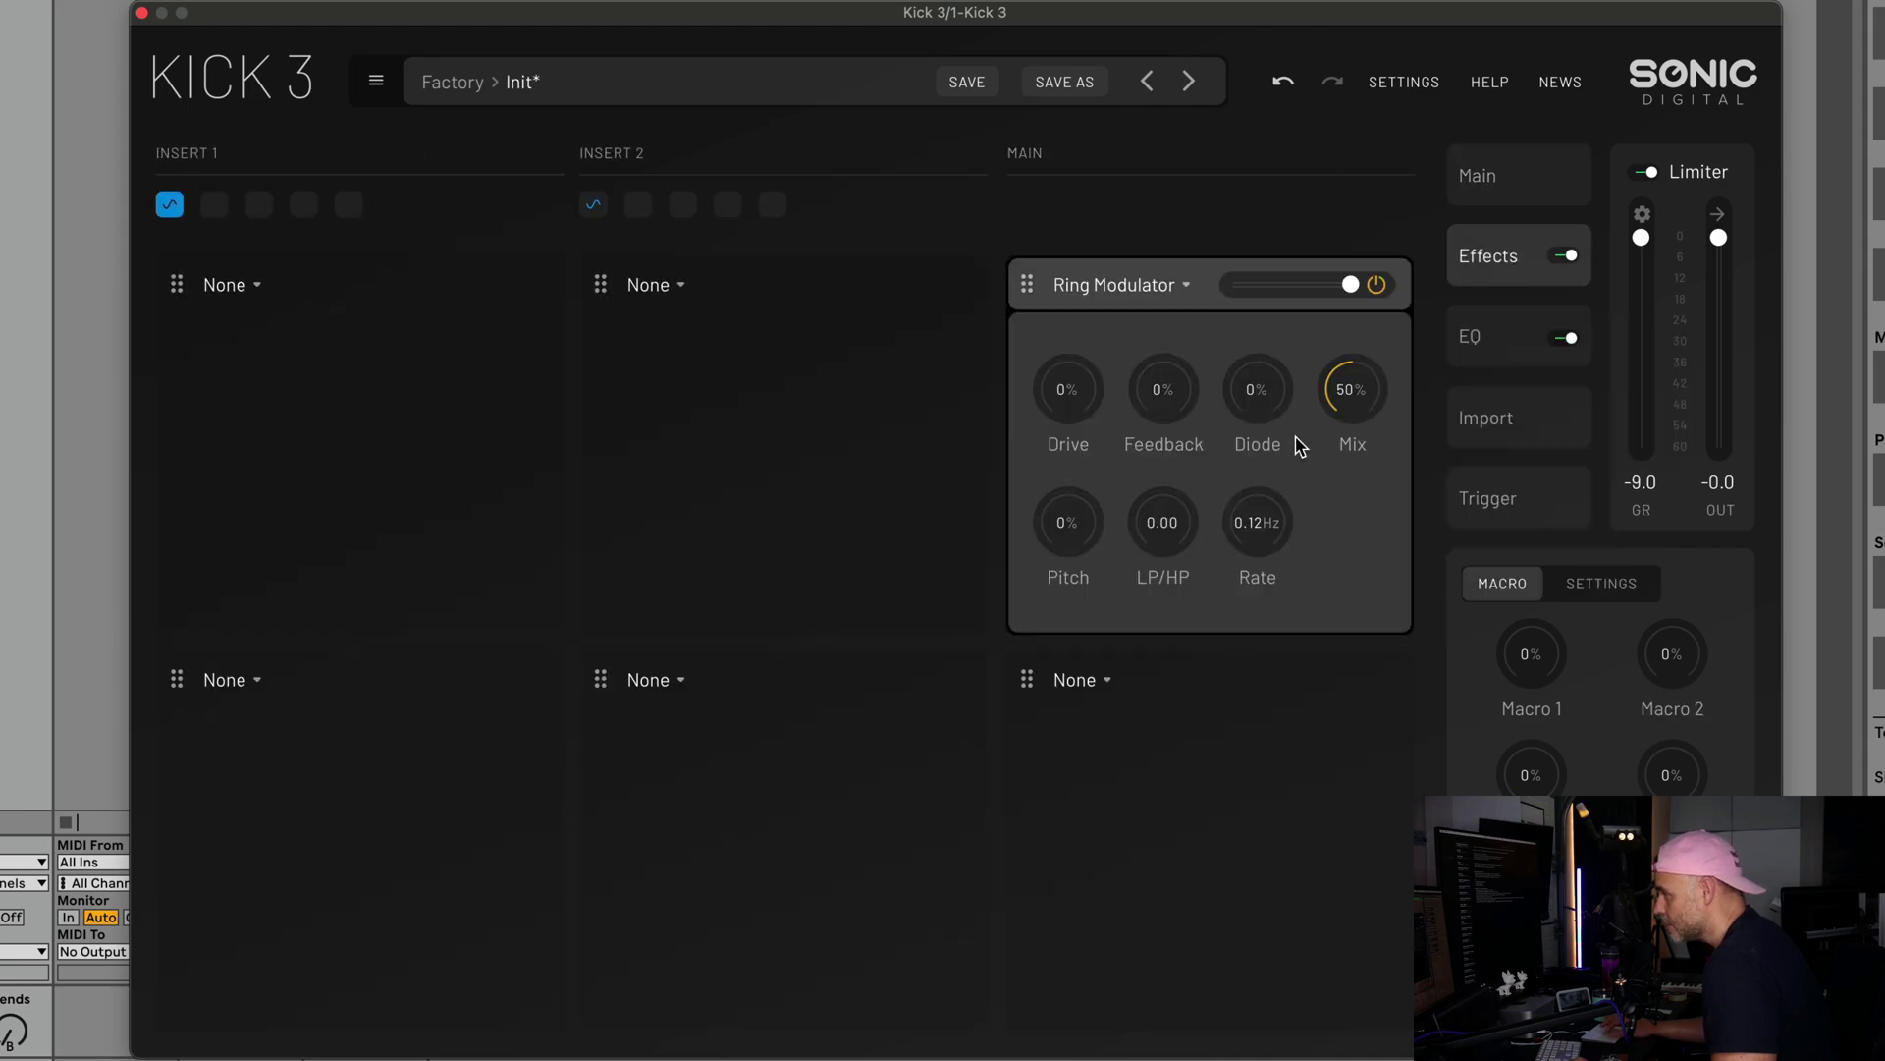
Switch the Main slot to High Gain and turn its drive up to full.
click(1083, 290)
click(1305, 419)
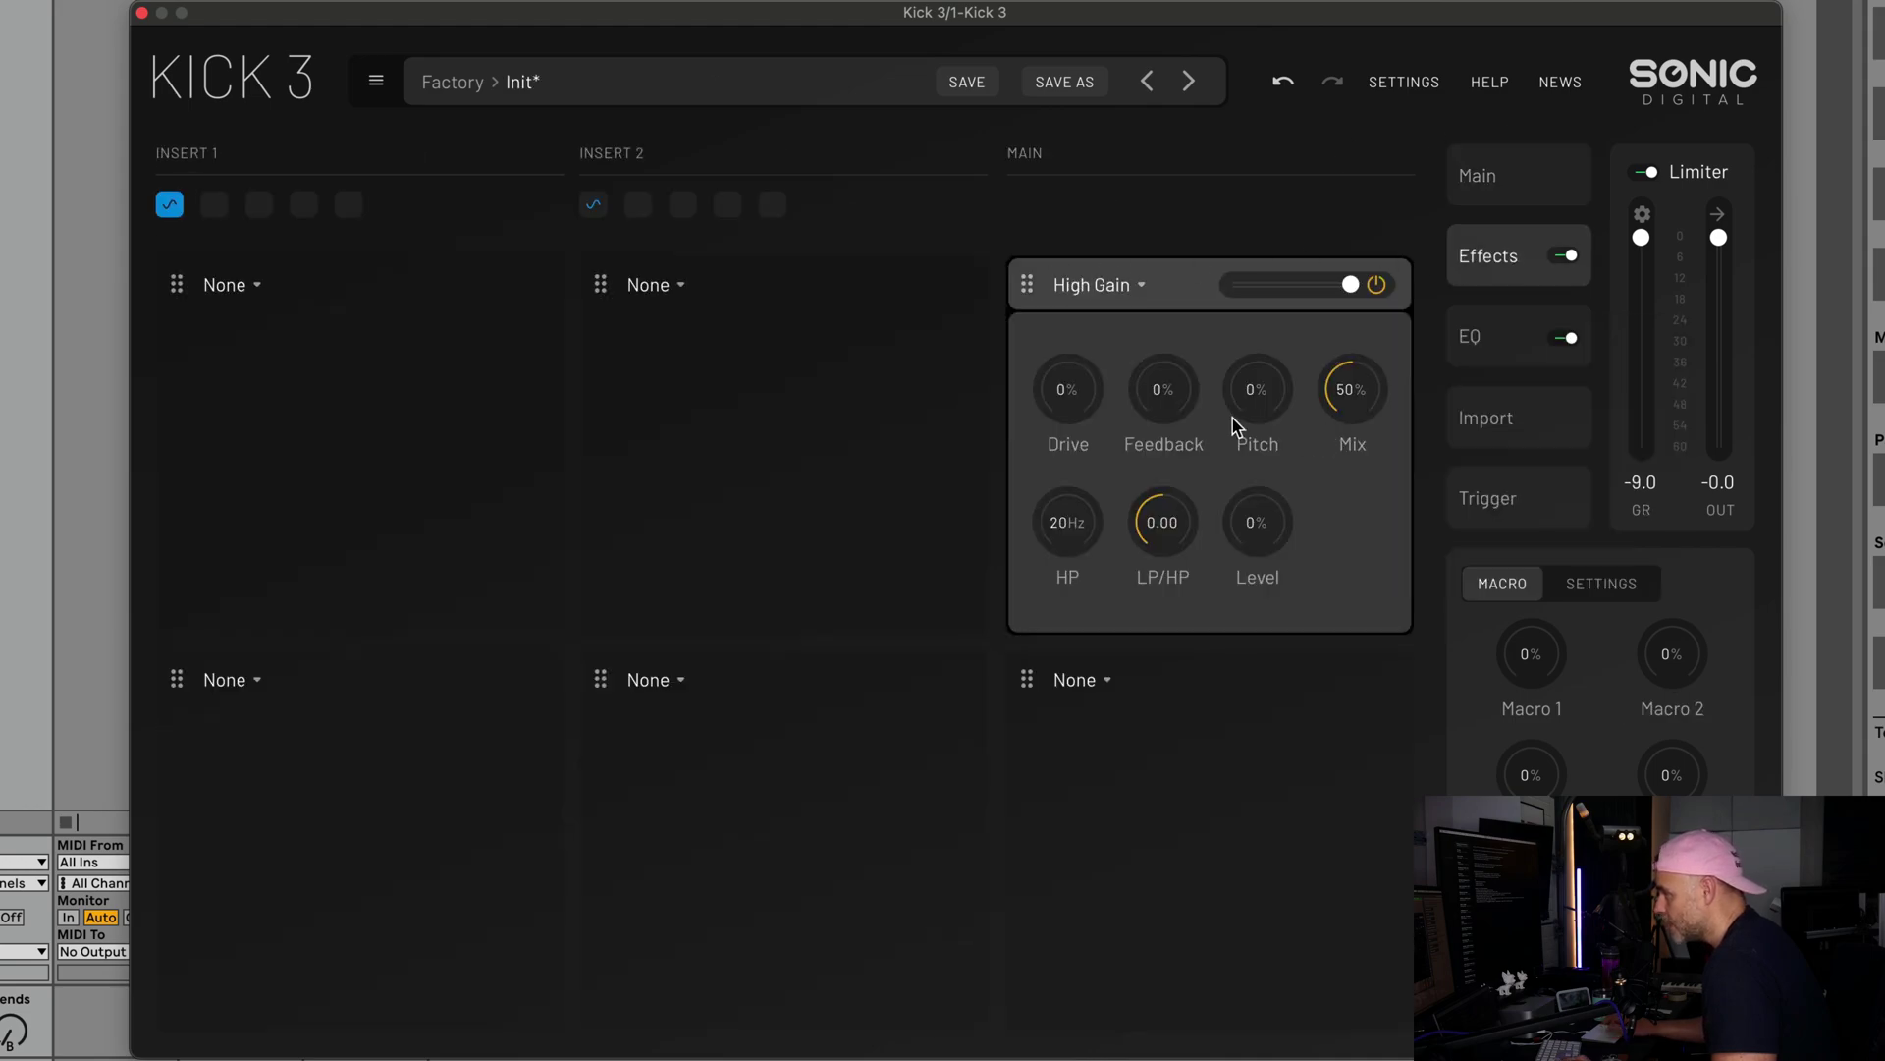
drag(1065, 387, 1068, 521)
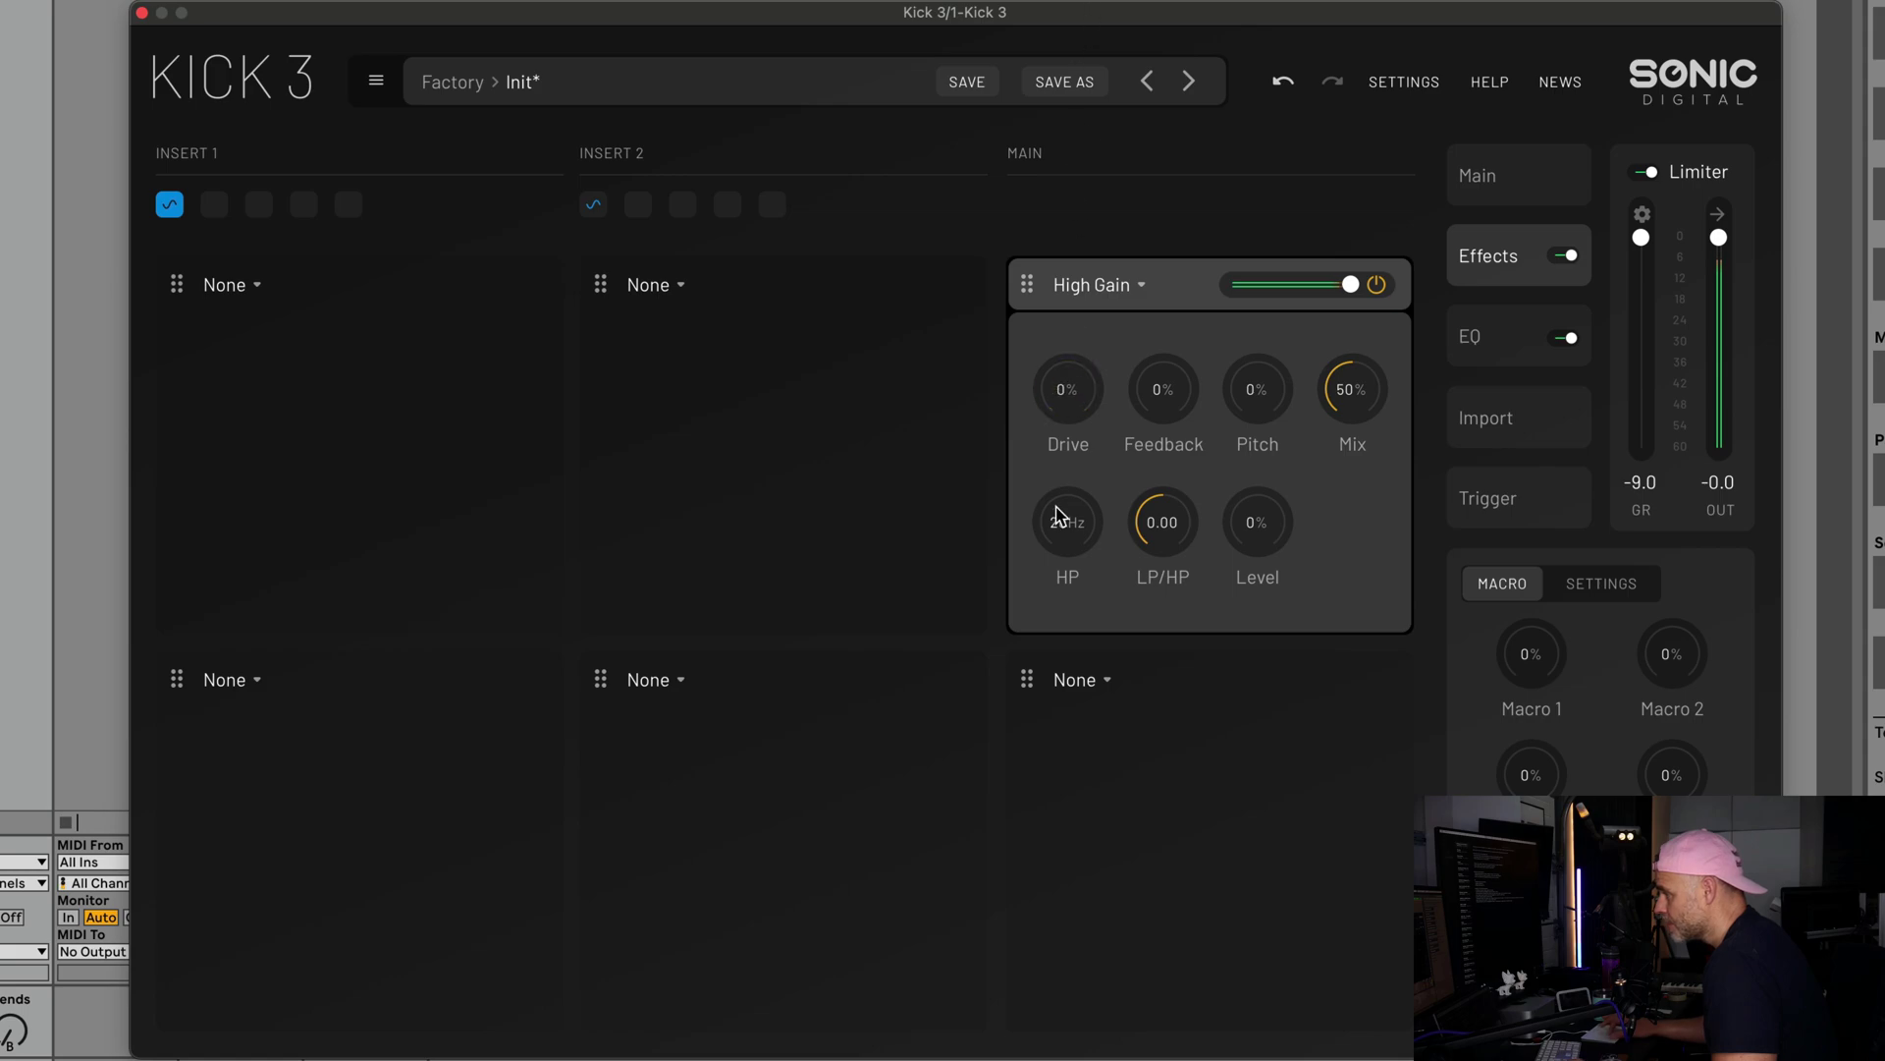
drag(1069, 378, 1078, 51)
Try Ping Pong Delay, then load Verbatron in the Main slot with Mix at 25%.
click(1102, 285)
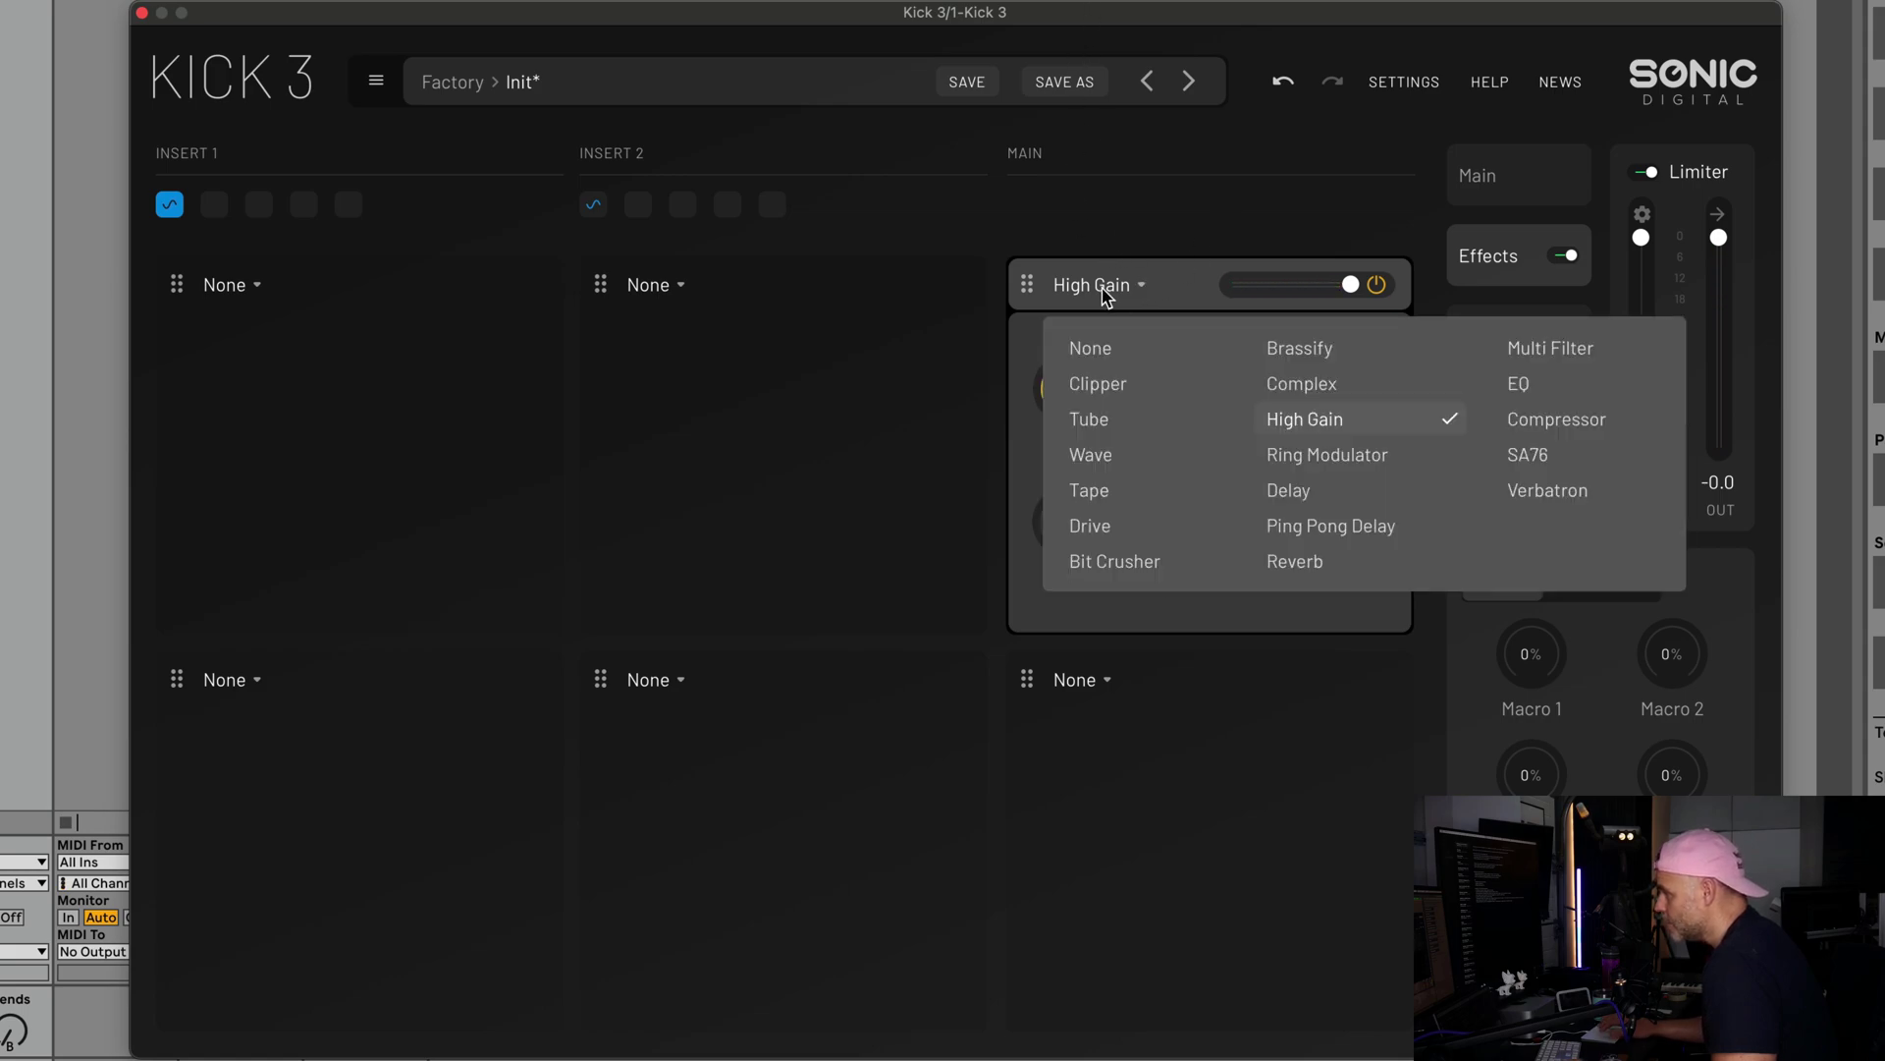
click(1344, 527)
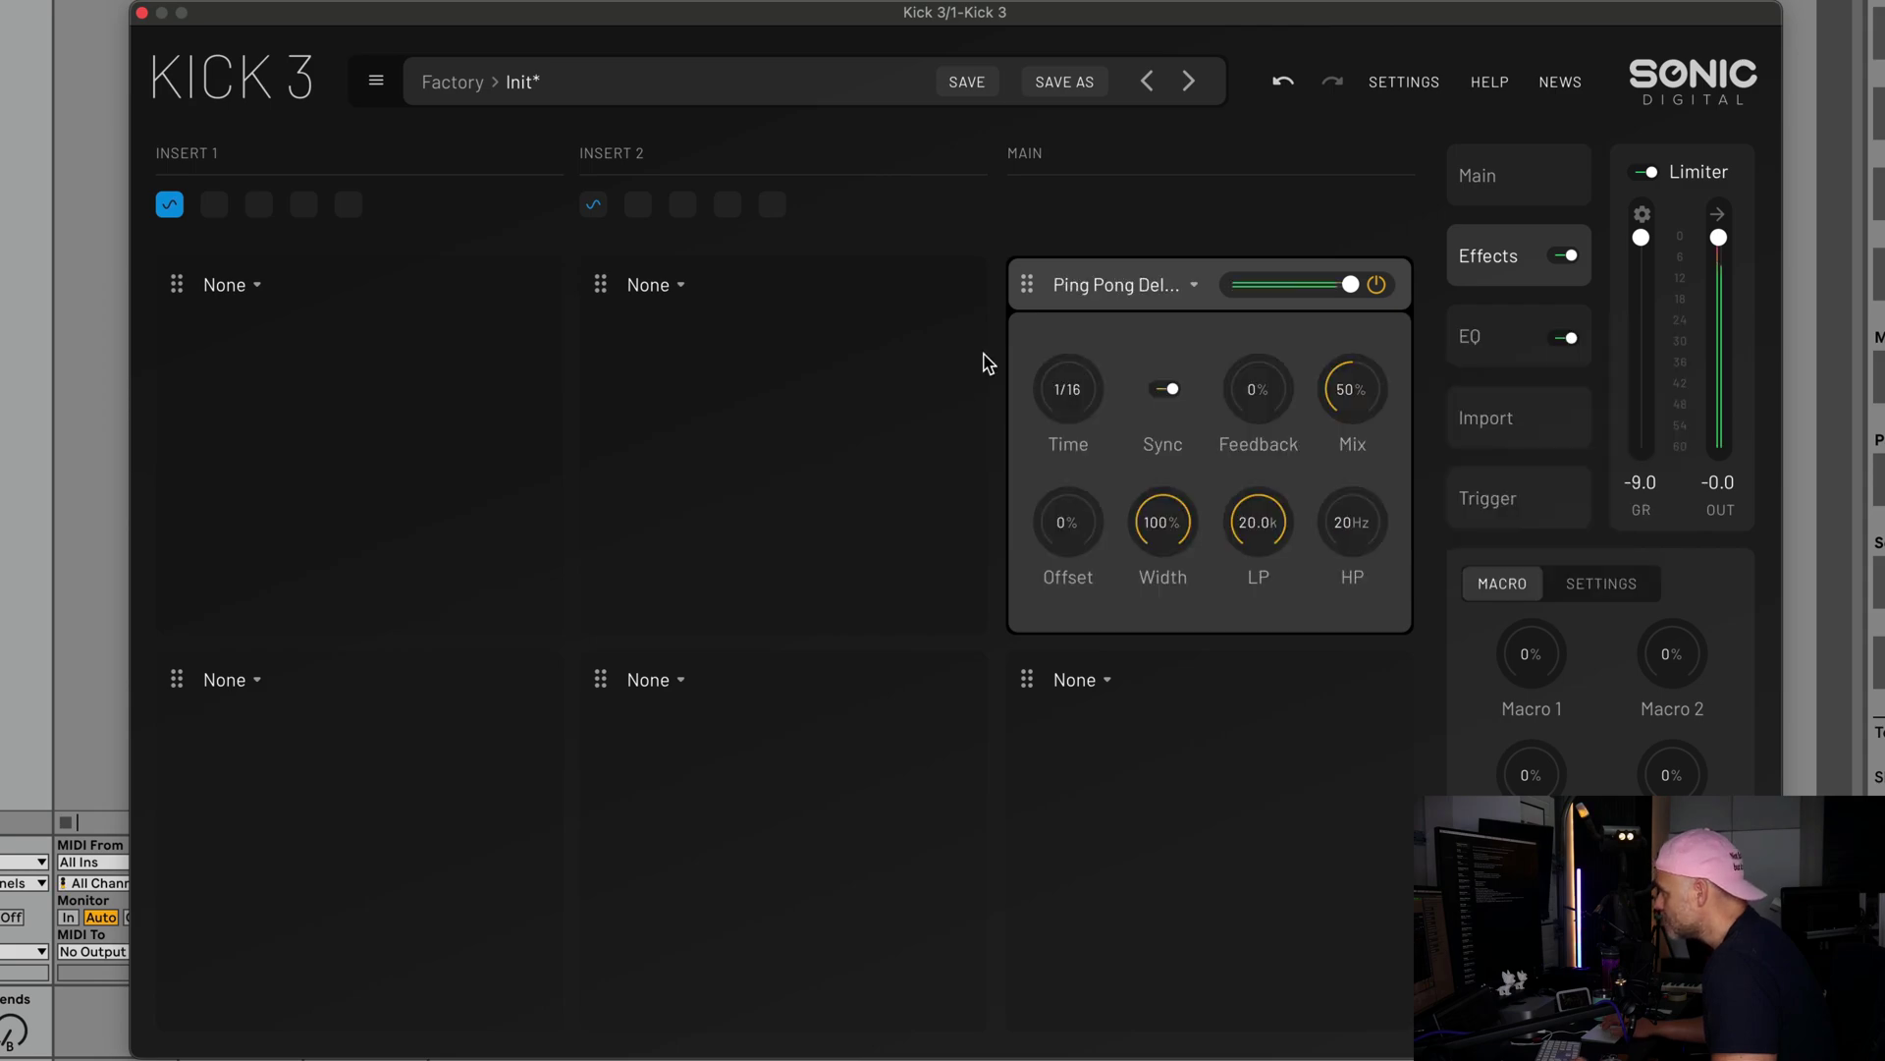
click(1152, 292)
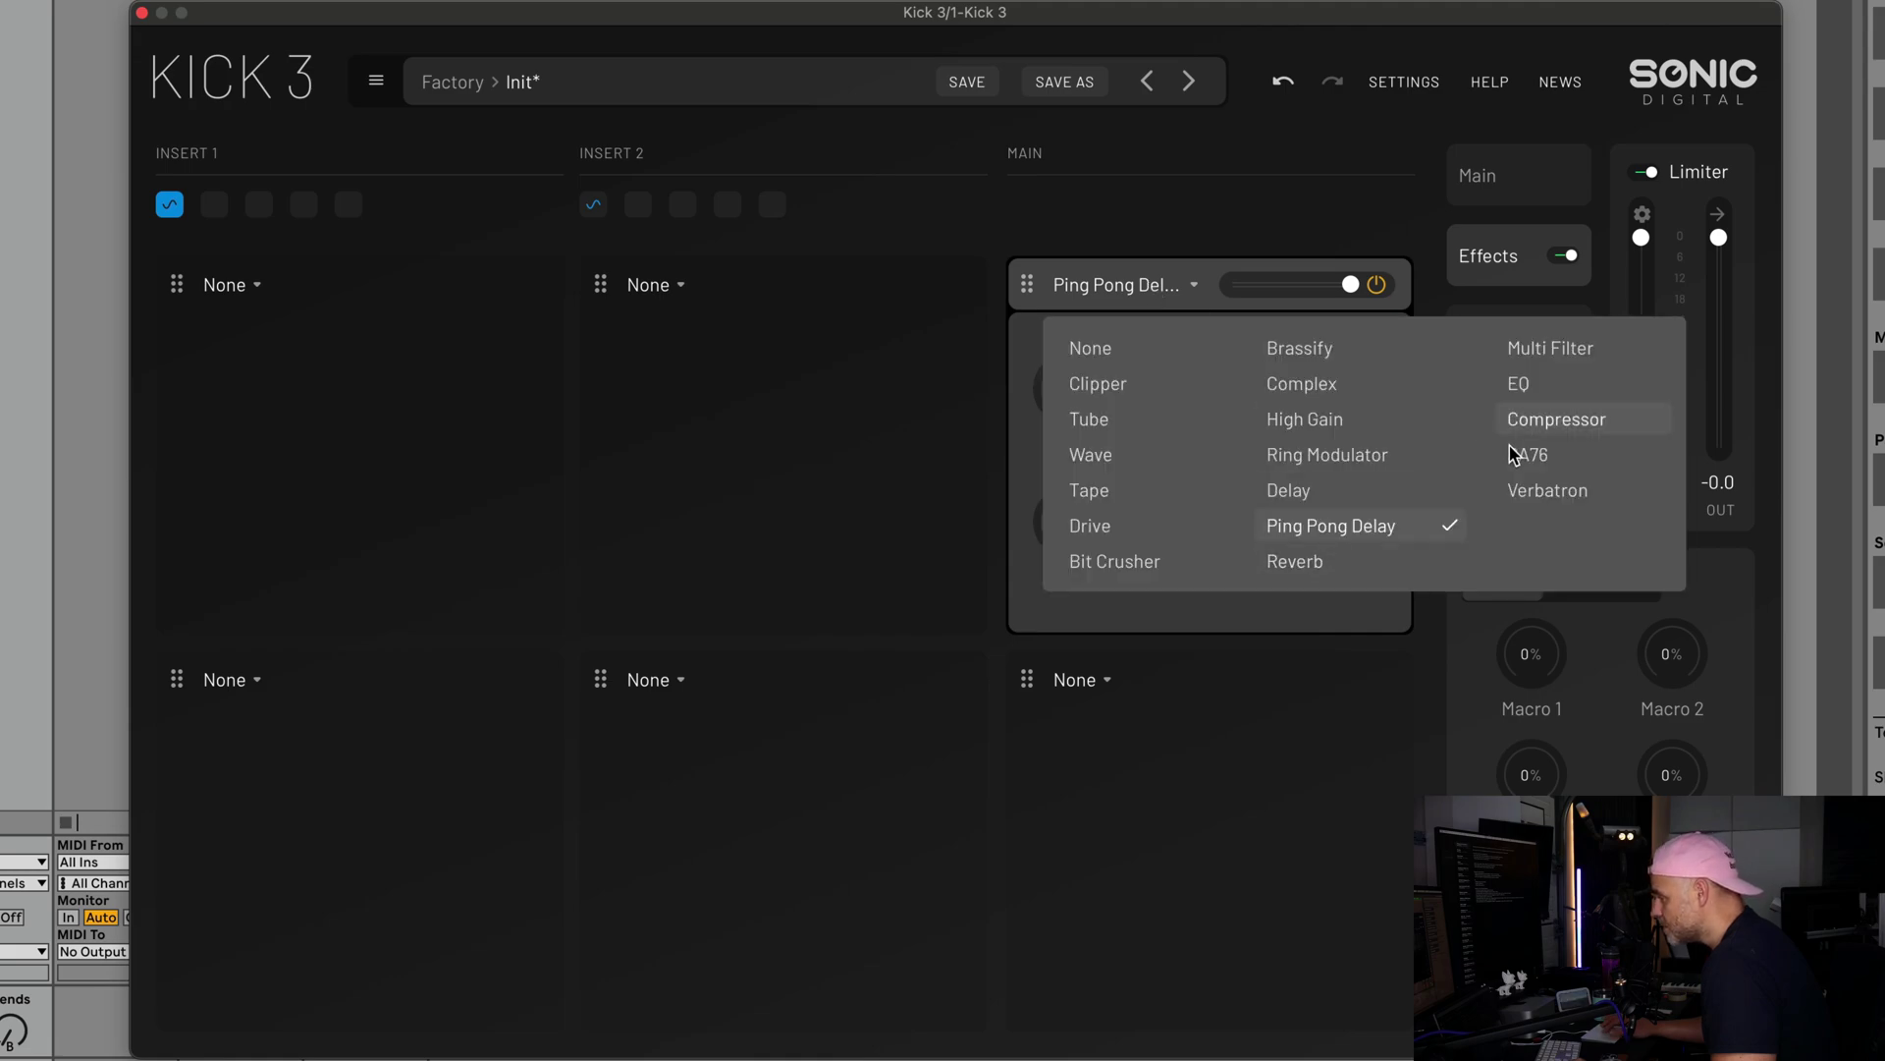
click(1532, 491)
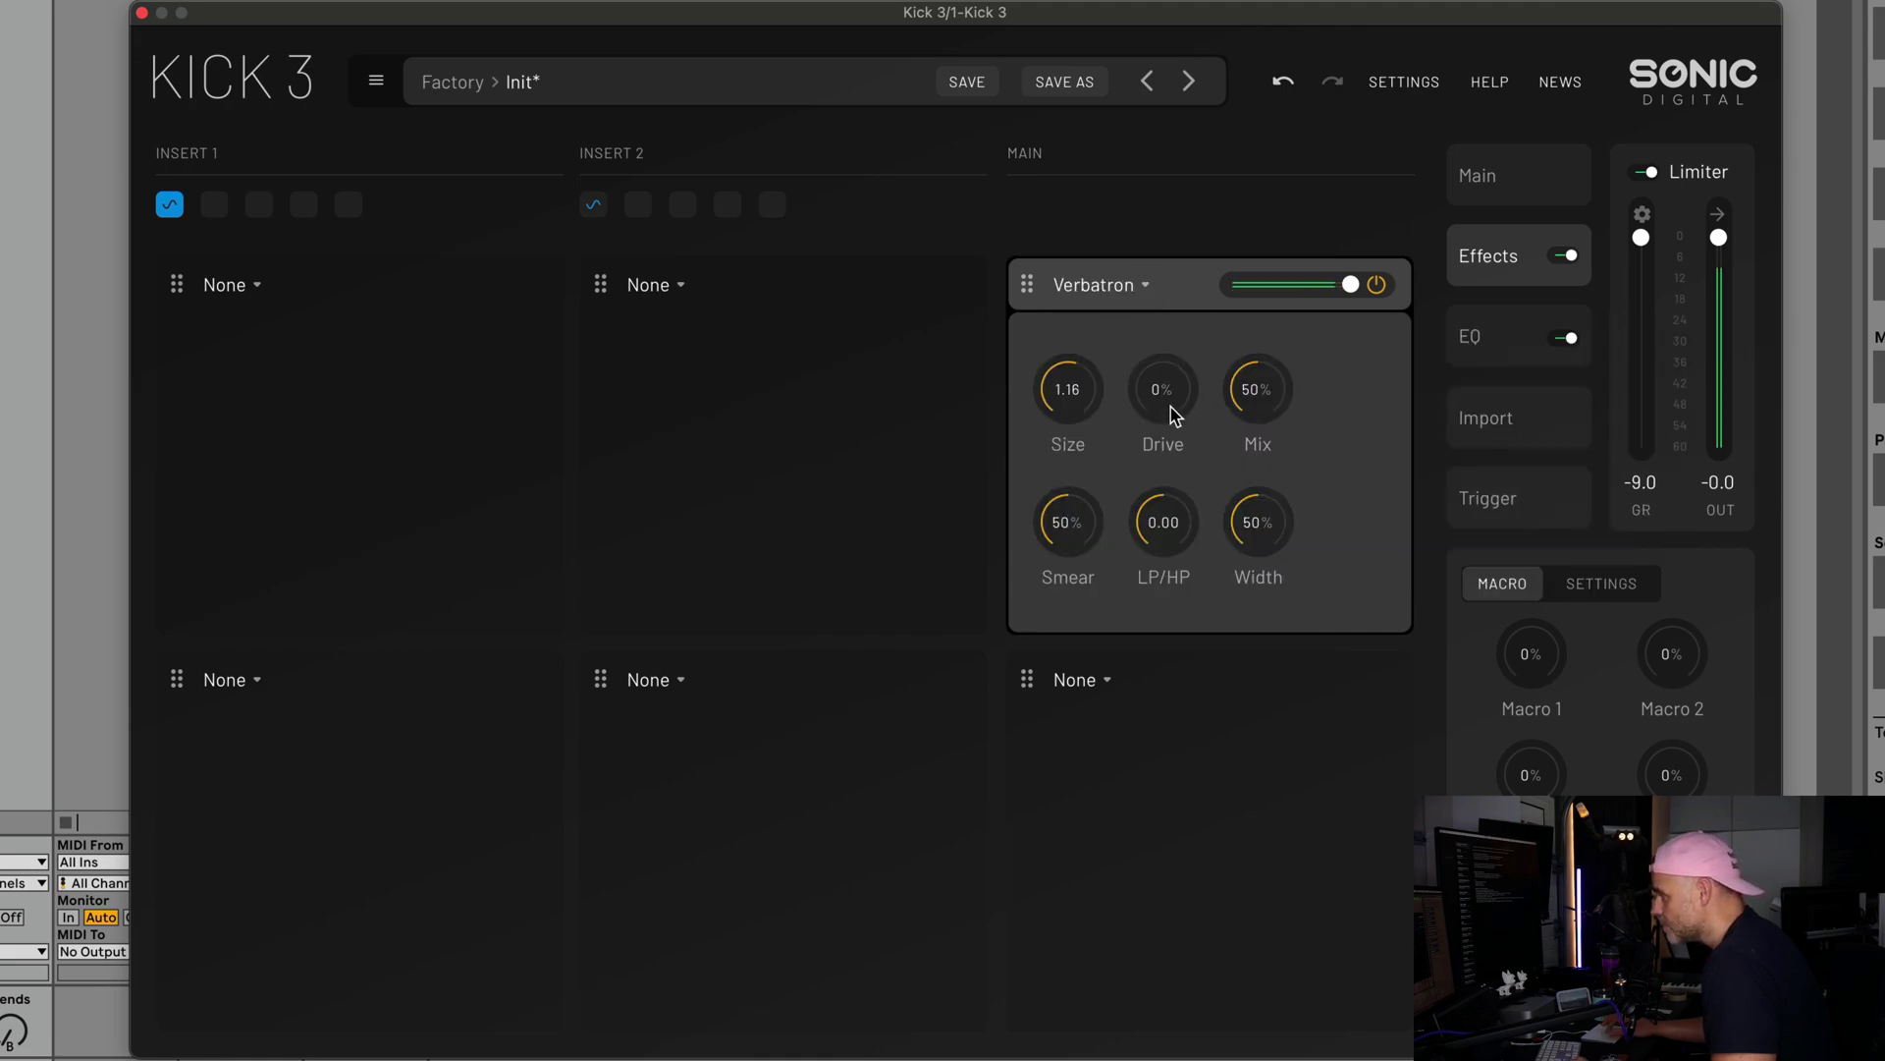
drag(1253, 402, 1233, 476)
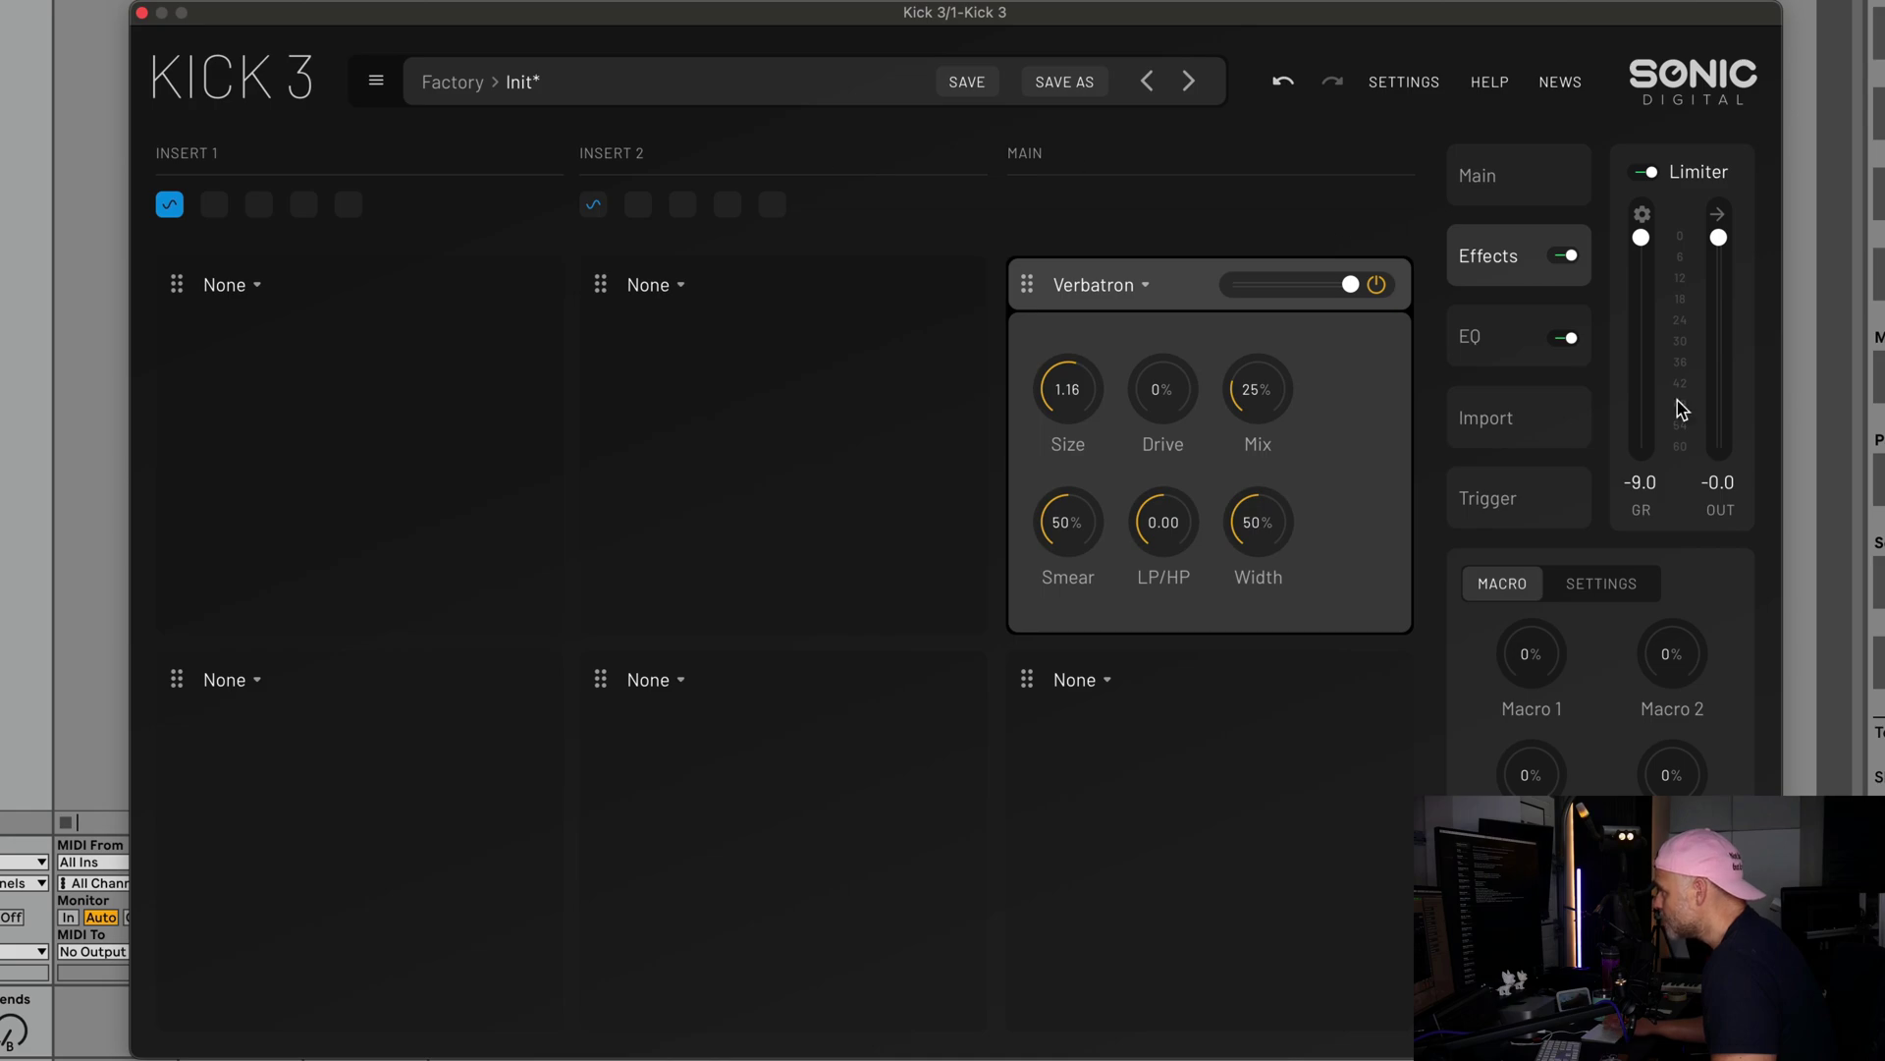
Back on the Main page, view the preset browser's favourites colour labels, then return to Factory banks.
click(1538, 173)
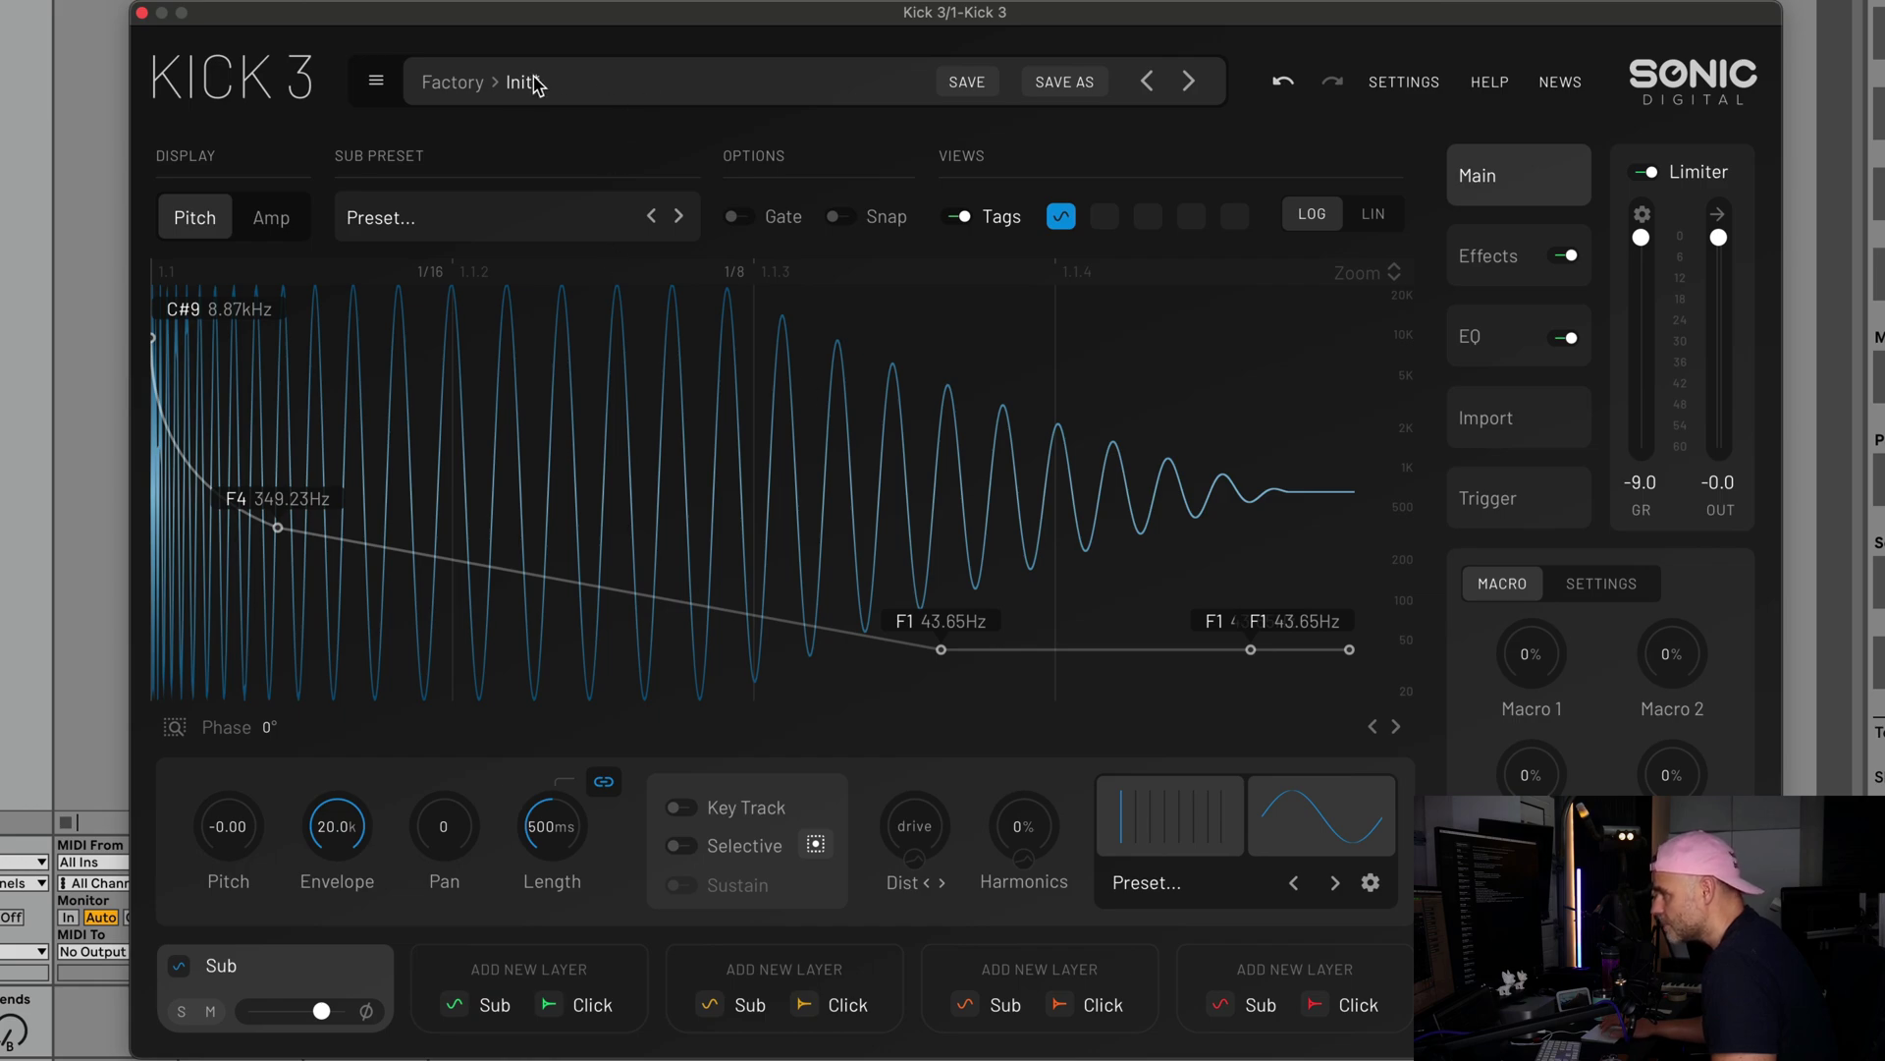
click(535, 85)
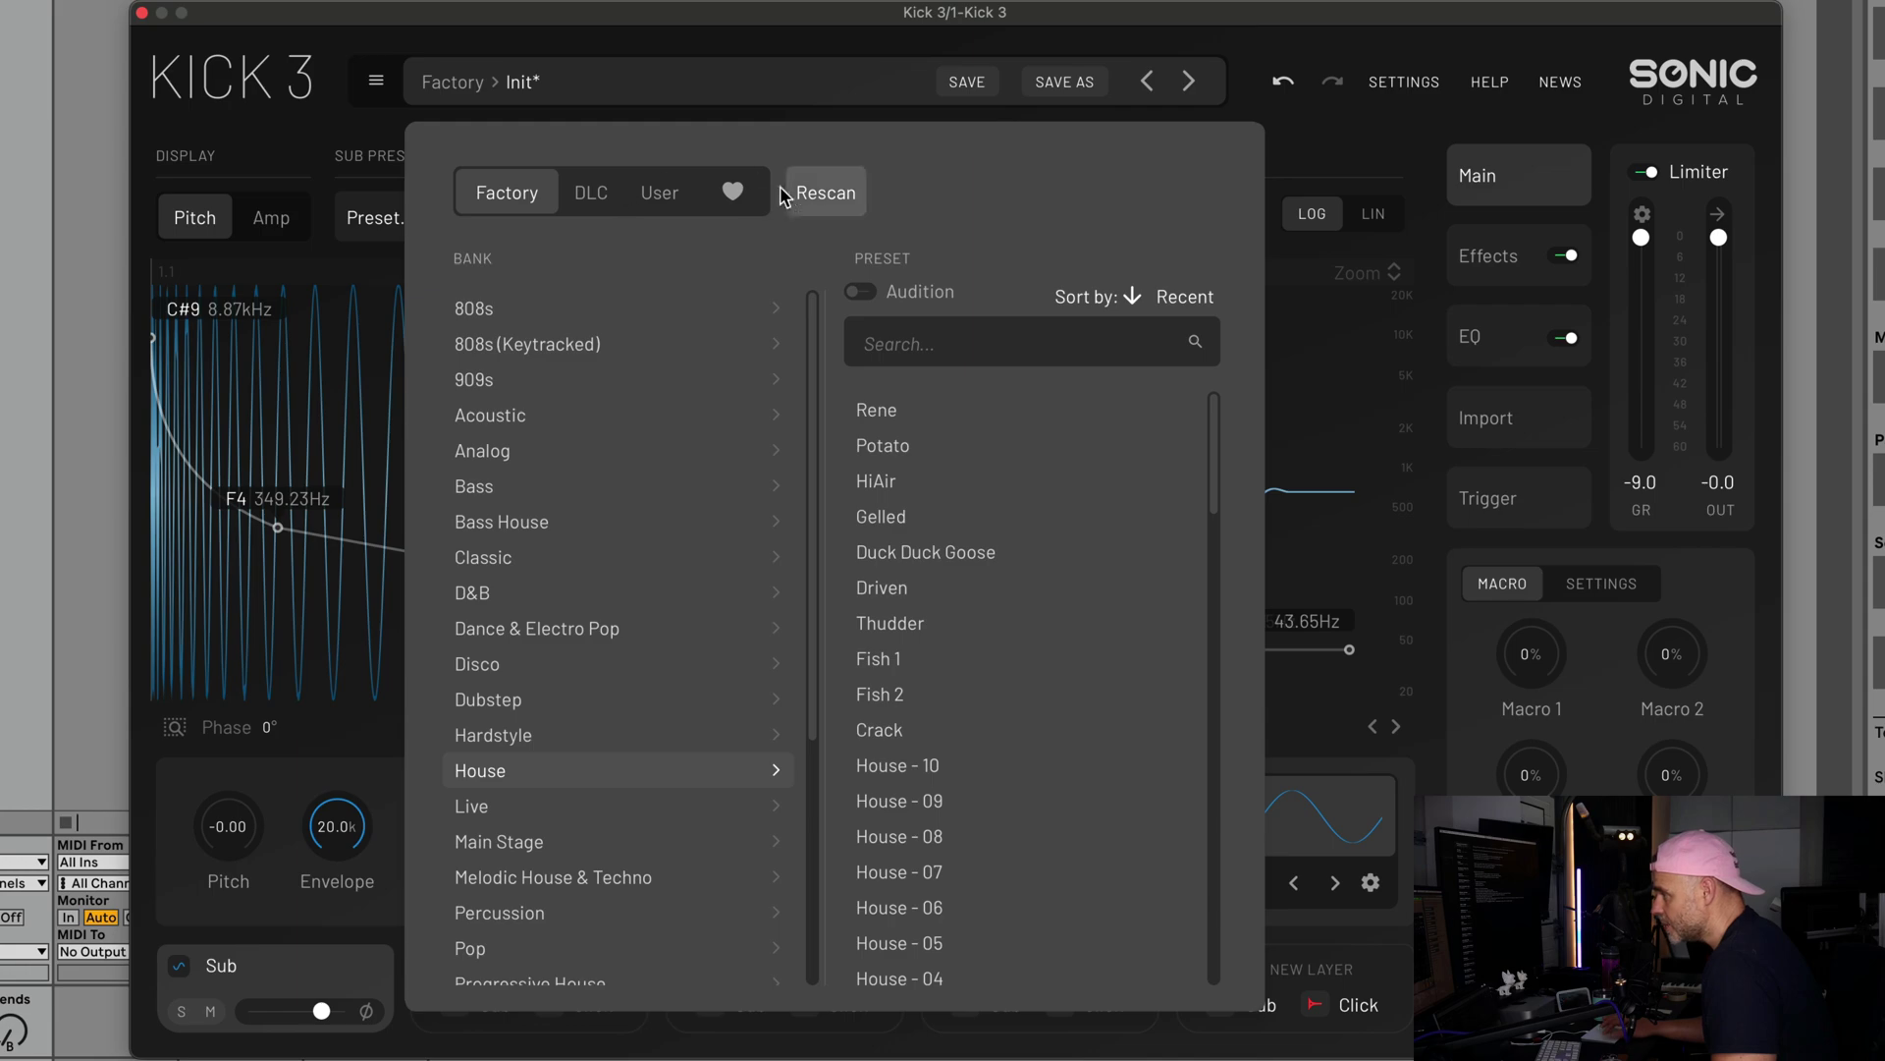
click(728, 197)
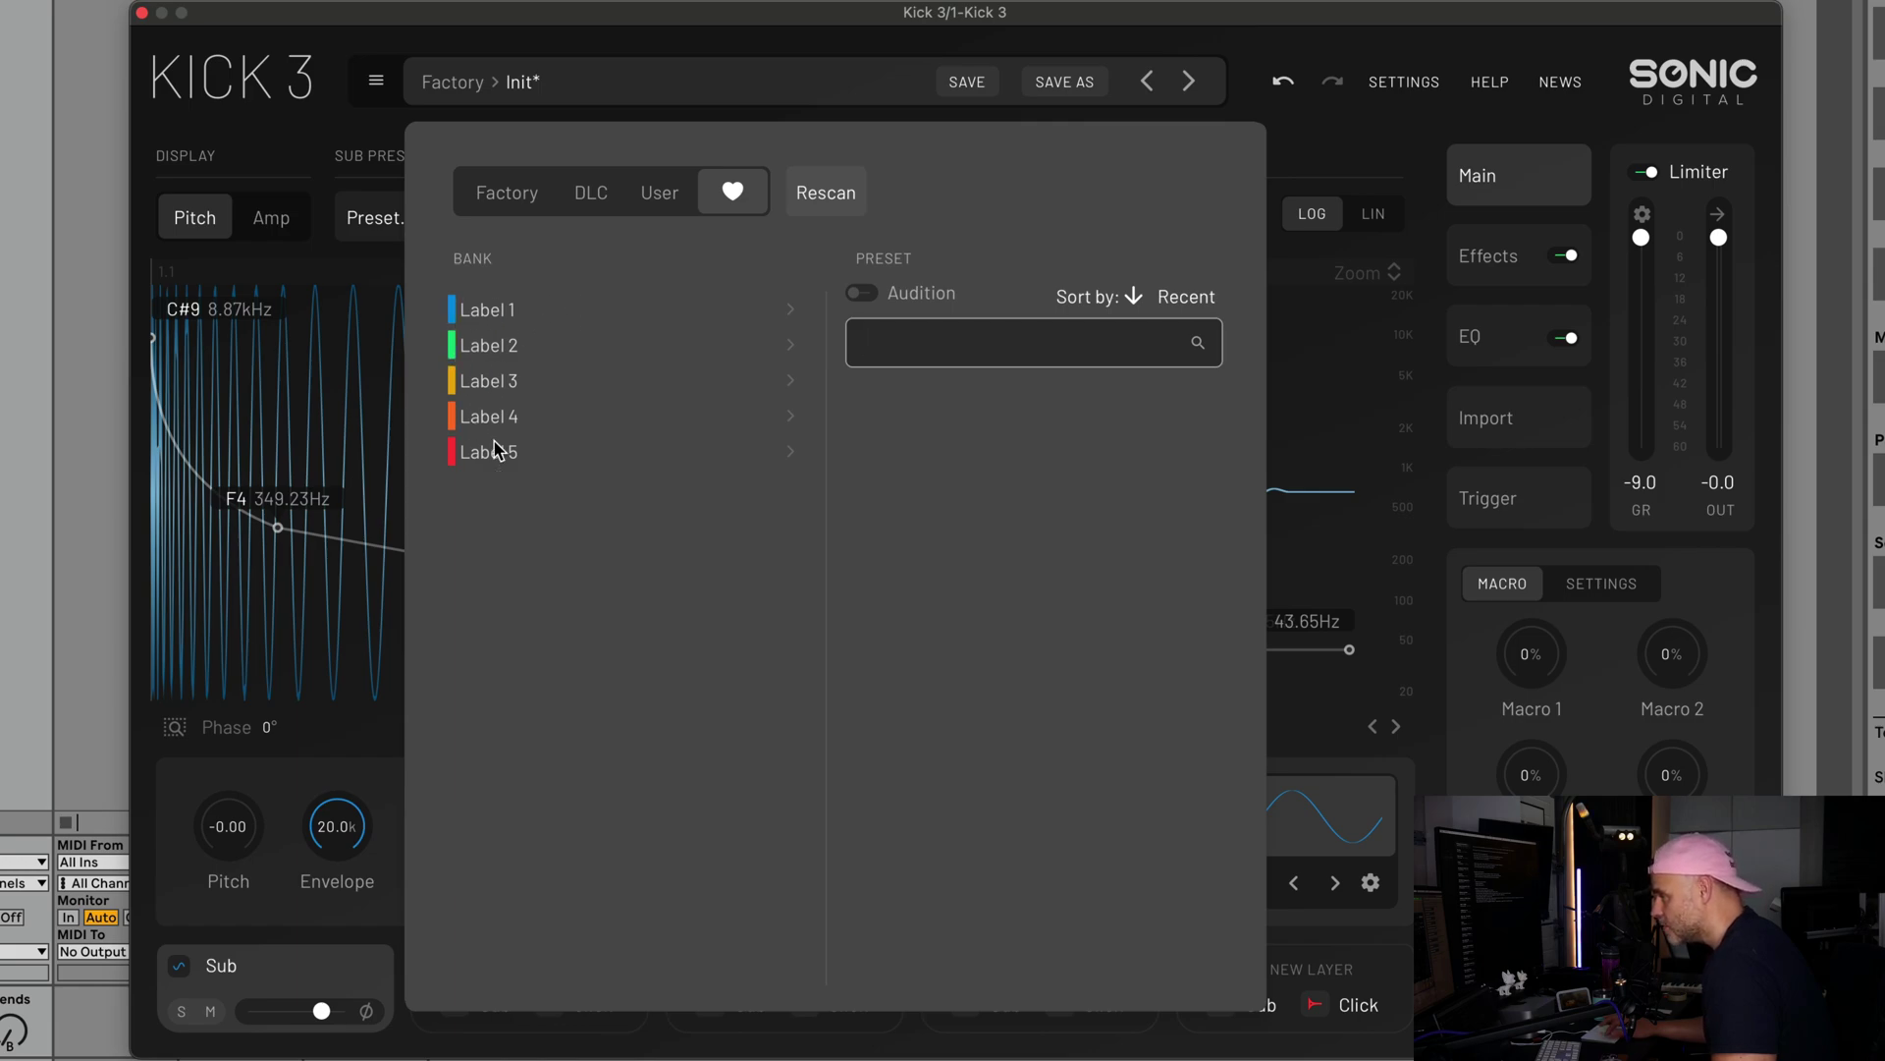
click(509, 195)
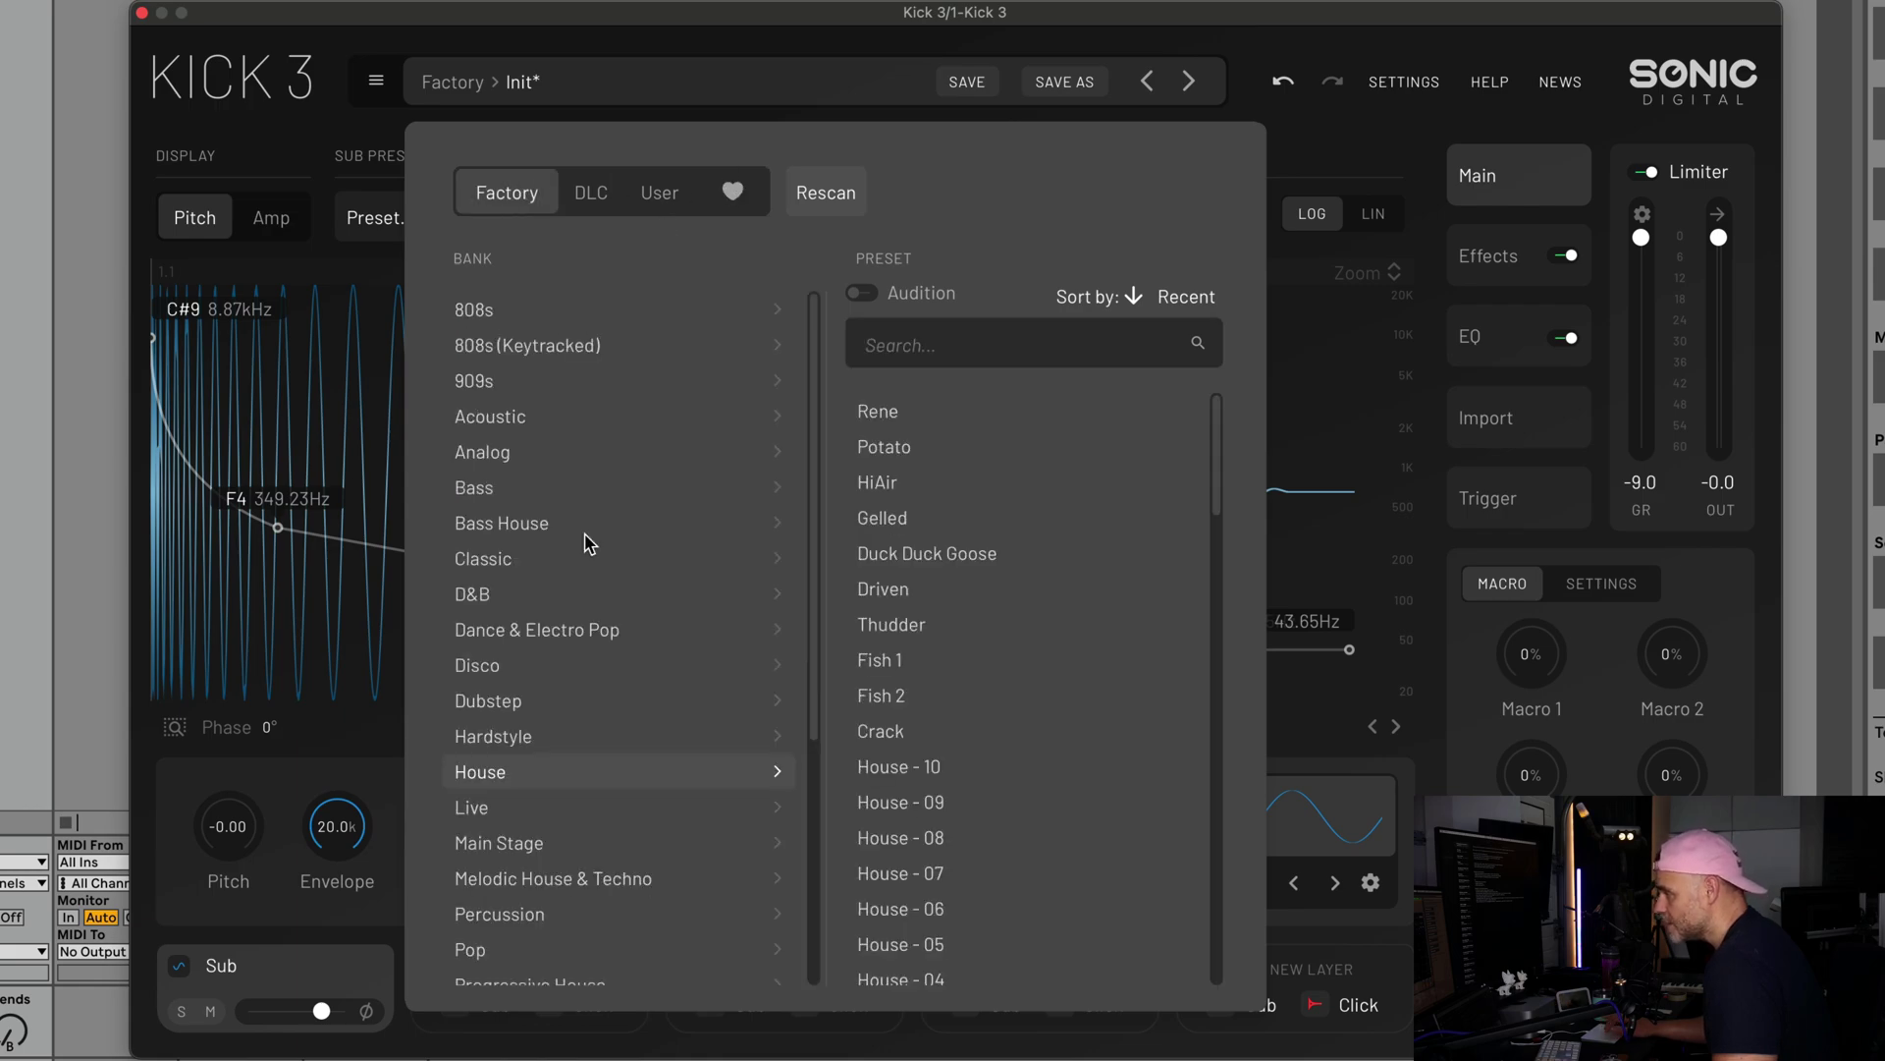
Audition Bass House 01 and Potato, load Rene from the House bank, then switch auditioning off.
click(547, 455)
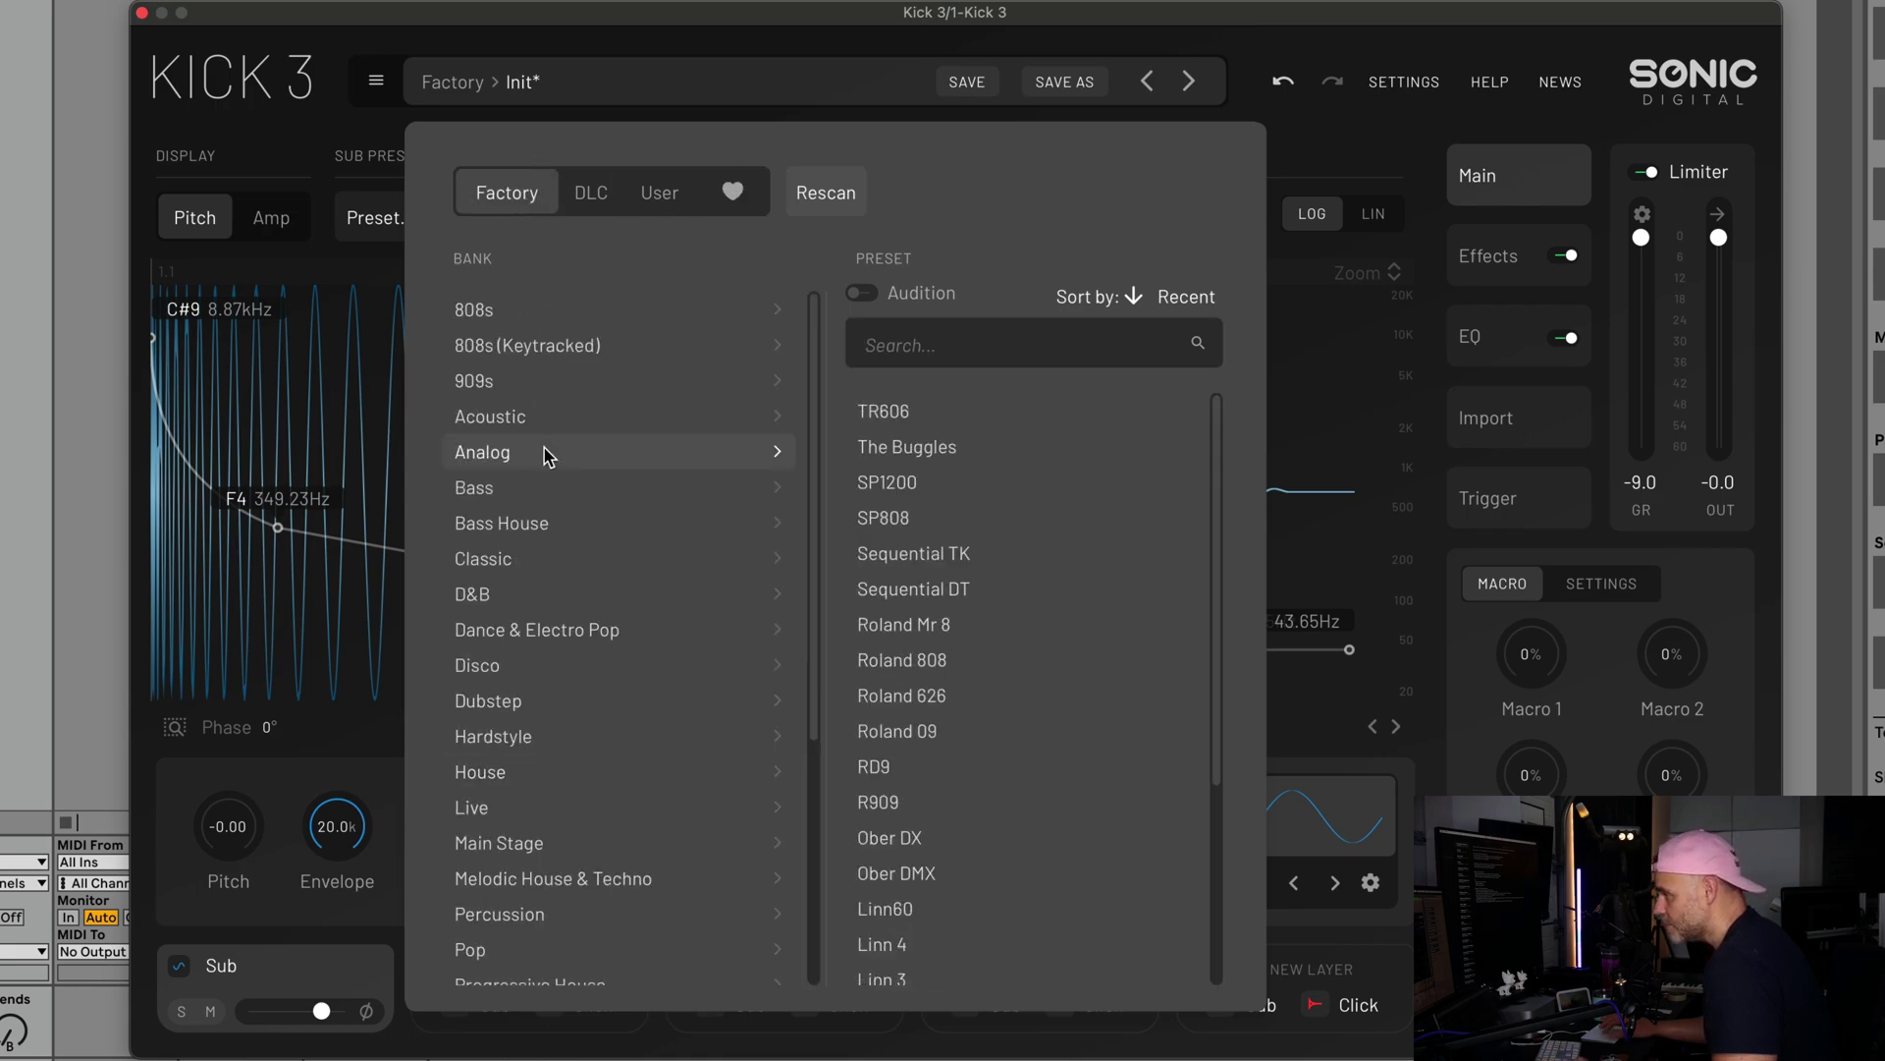
click(601, 491)
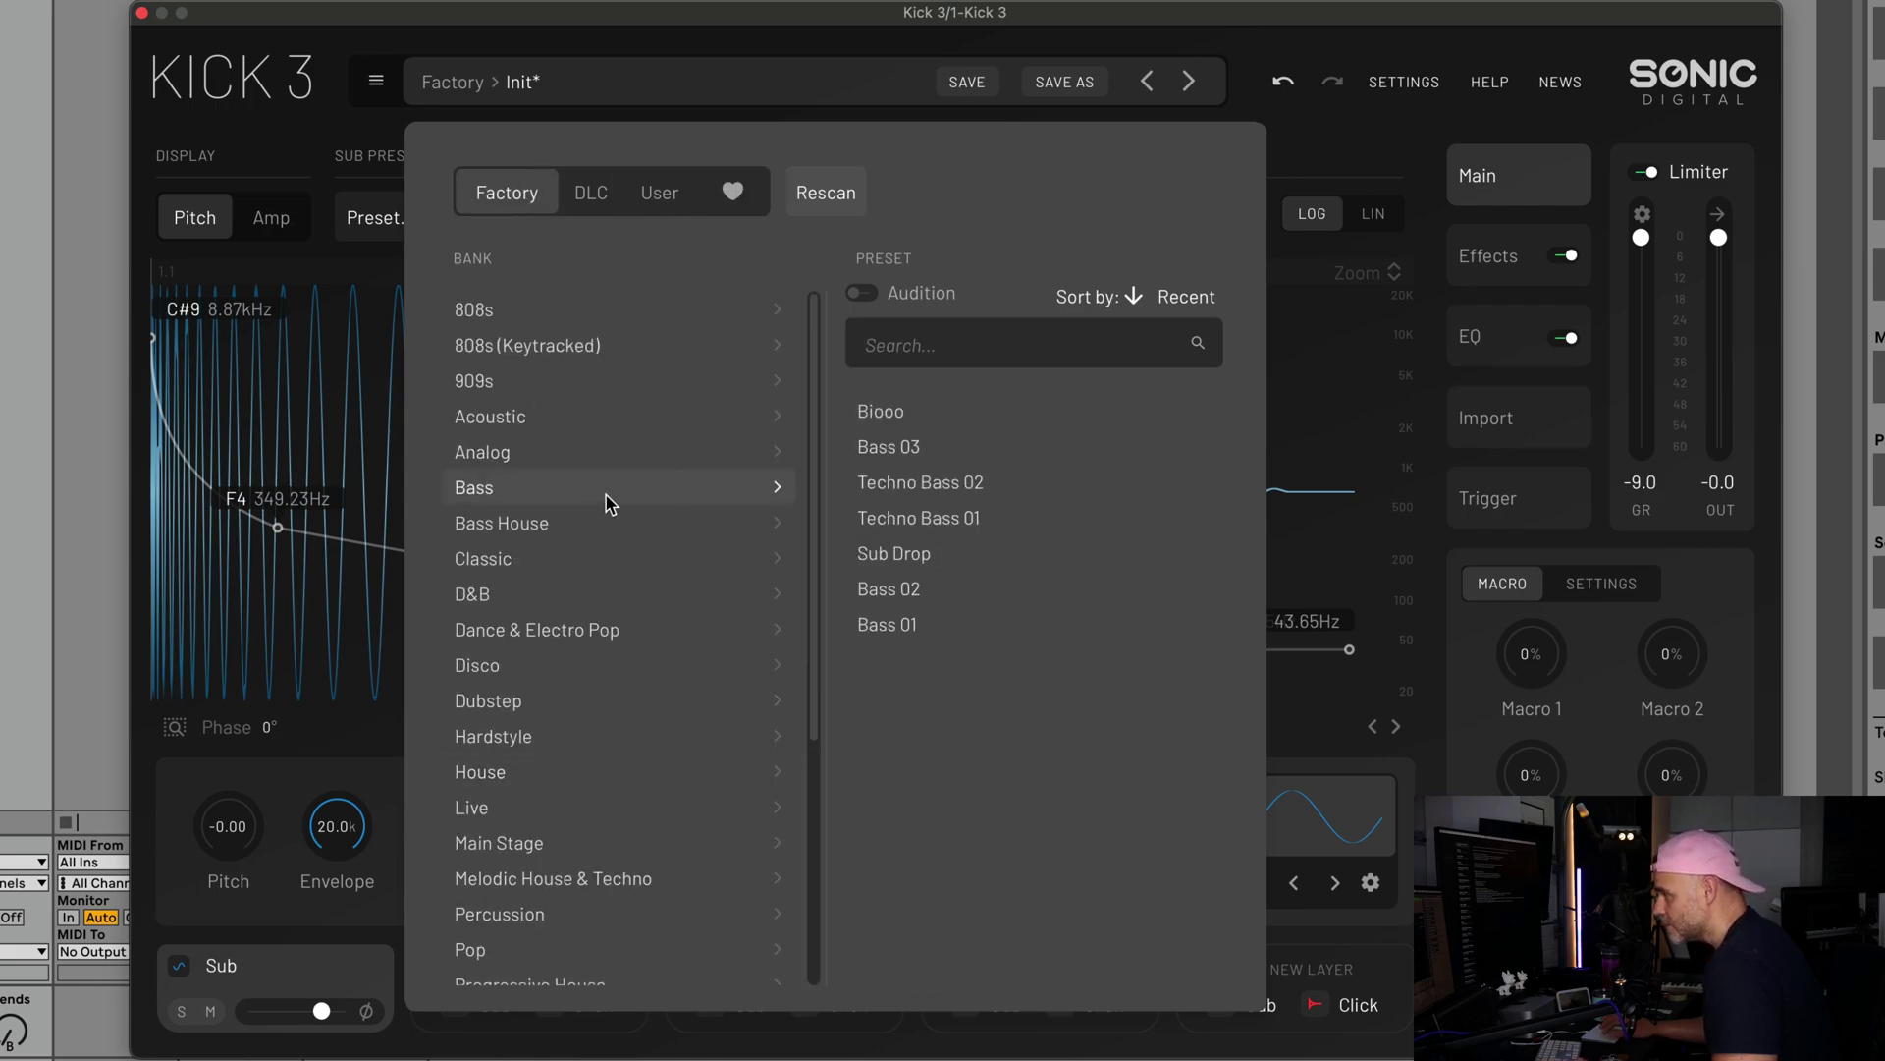
click(551, 530)
click(863, 294)
click(928, 412)
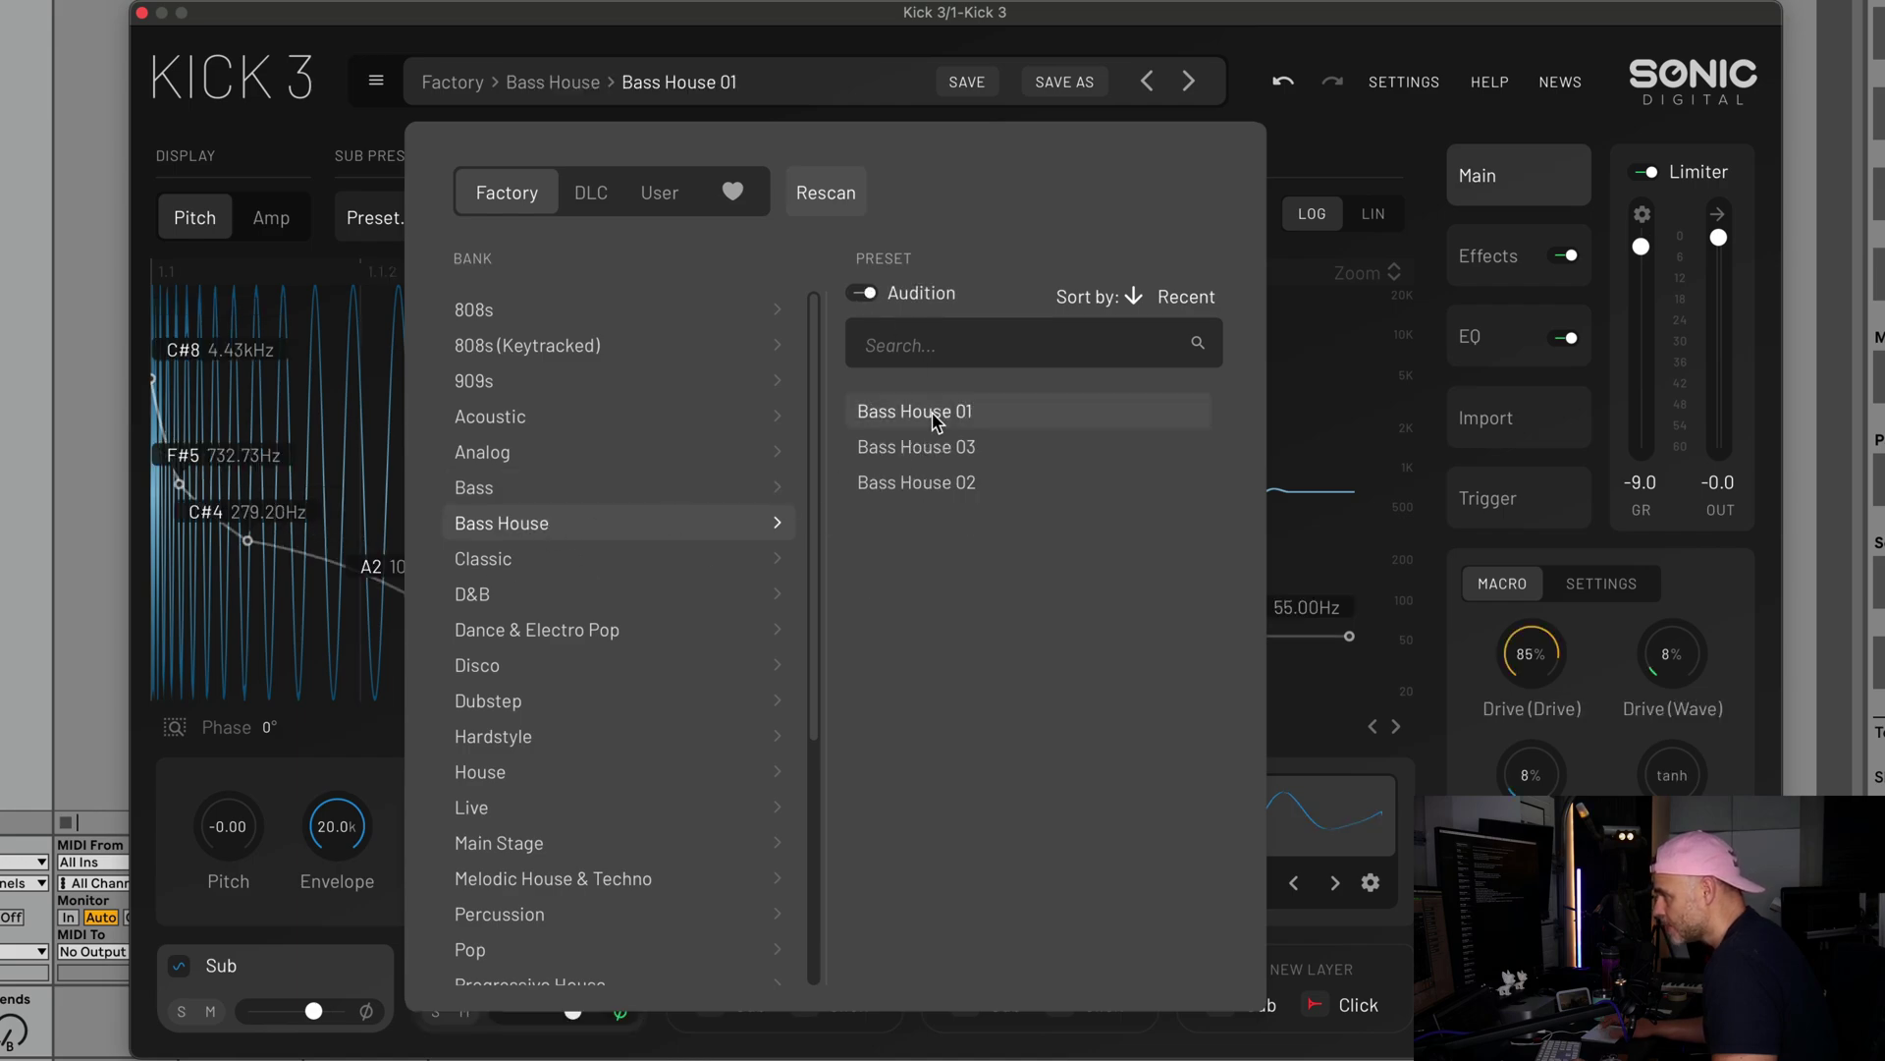
click(535, 772)
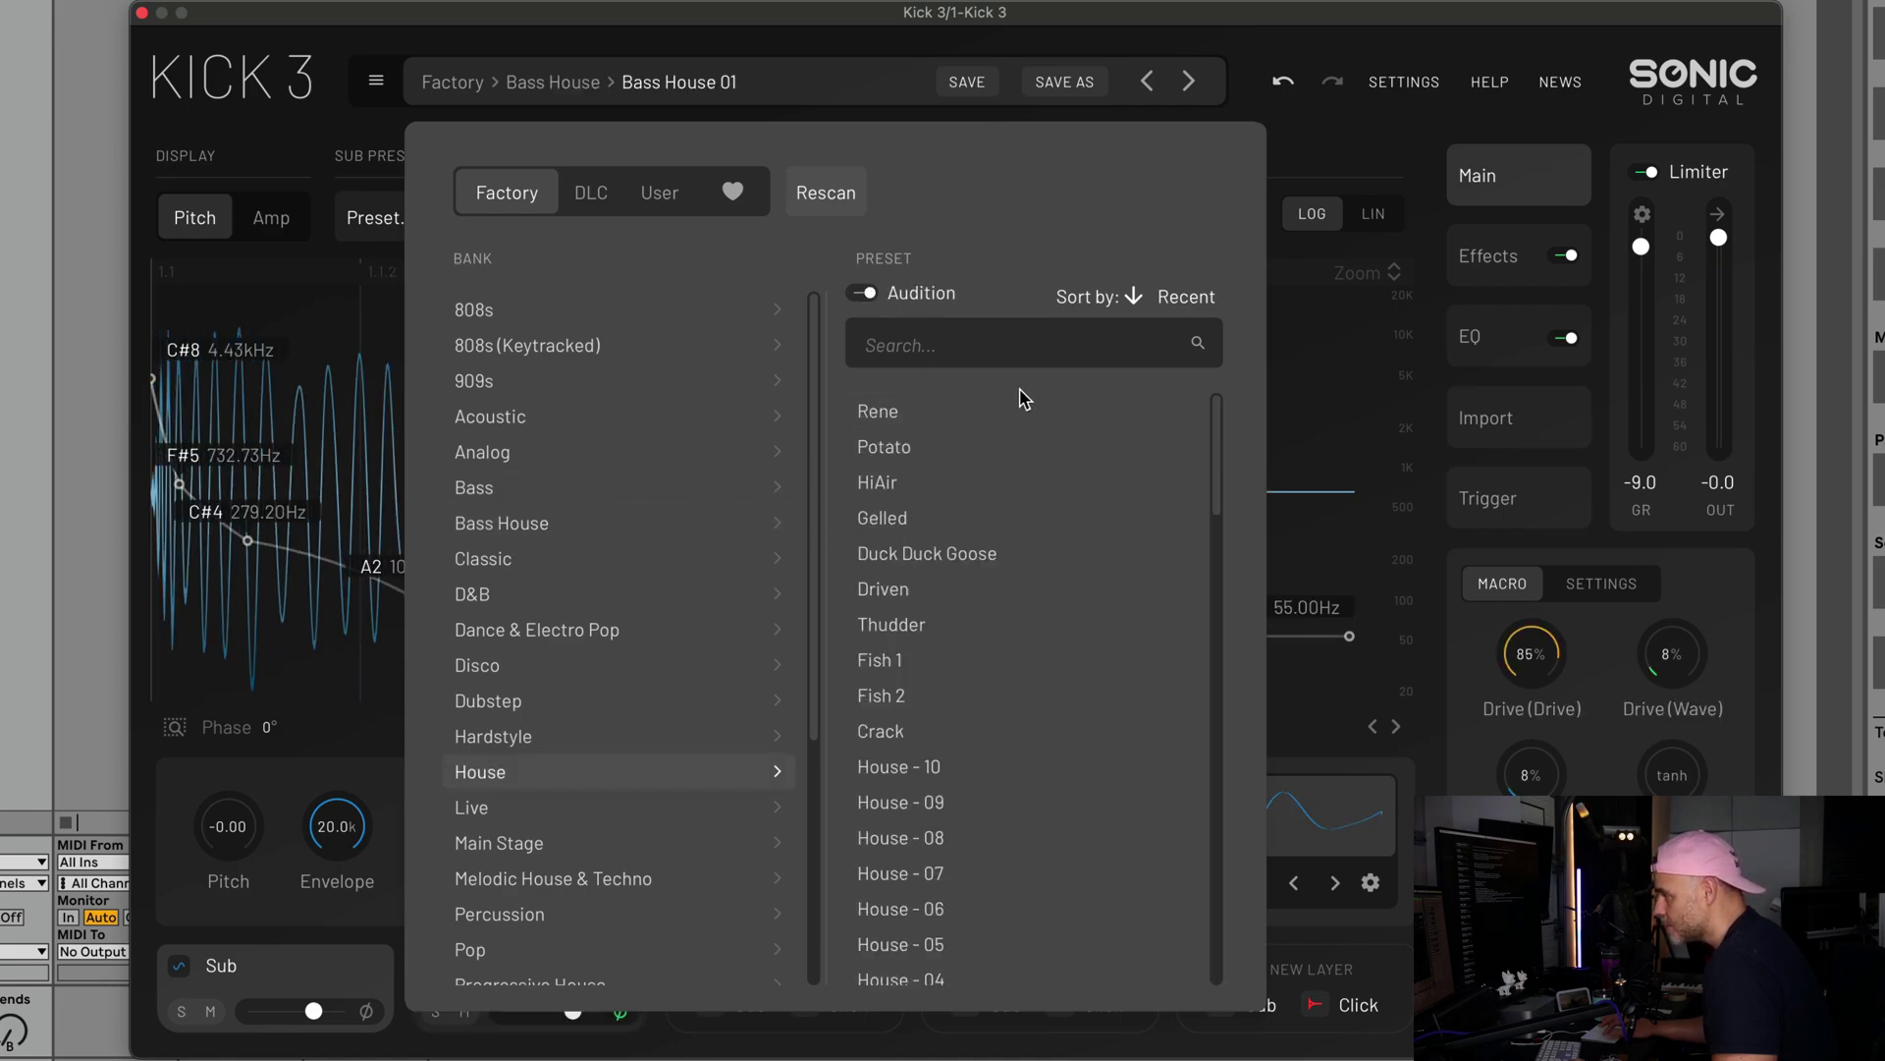
click(887, 443)
click(901, 416)
click(863, 294)
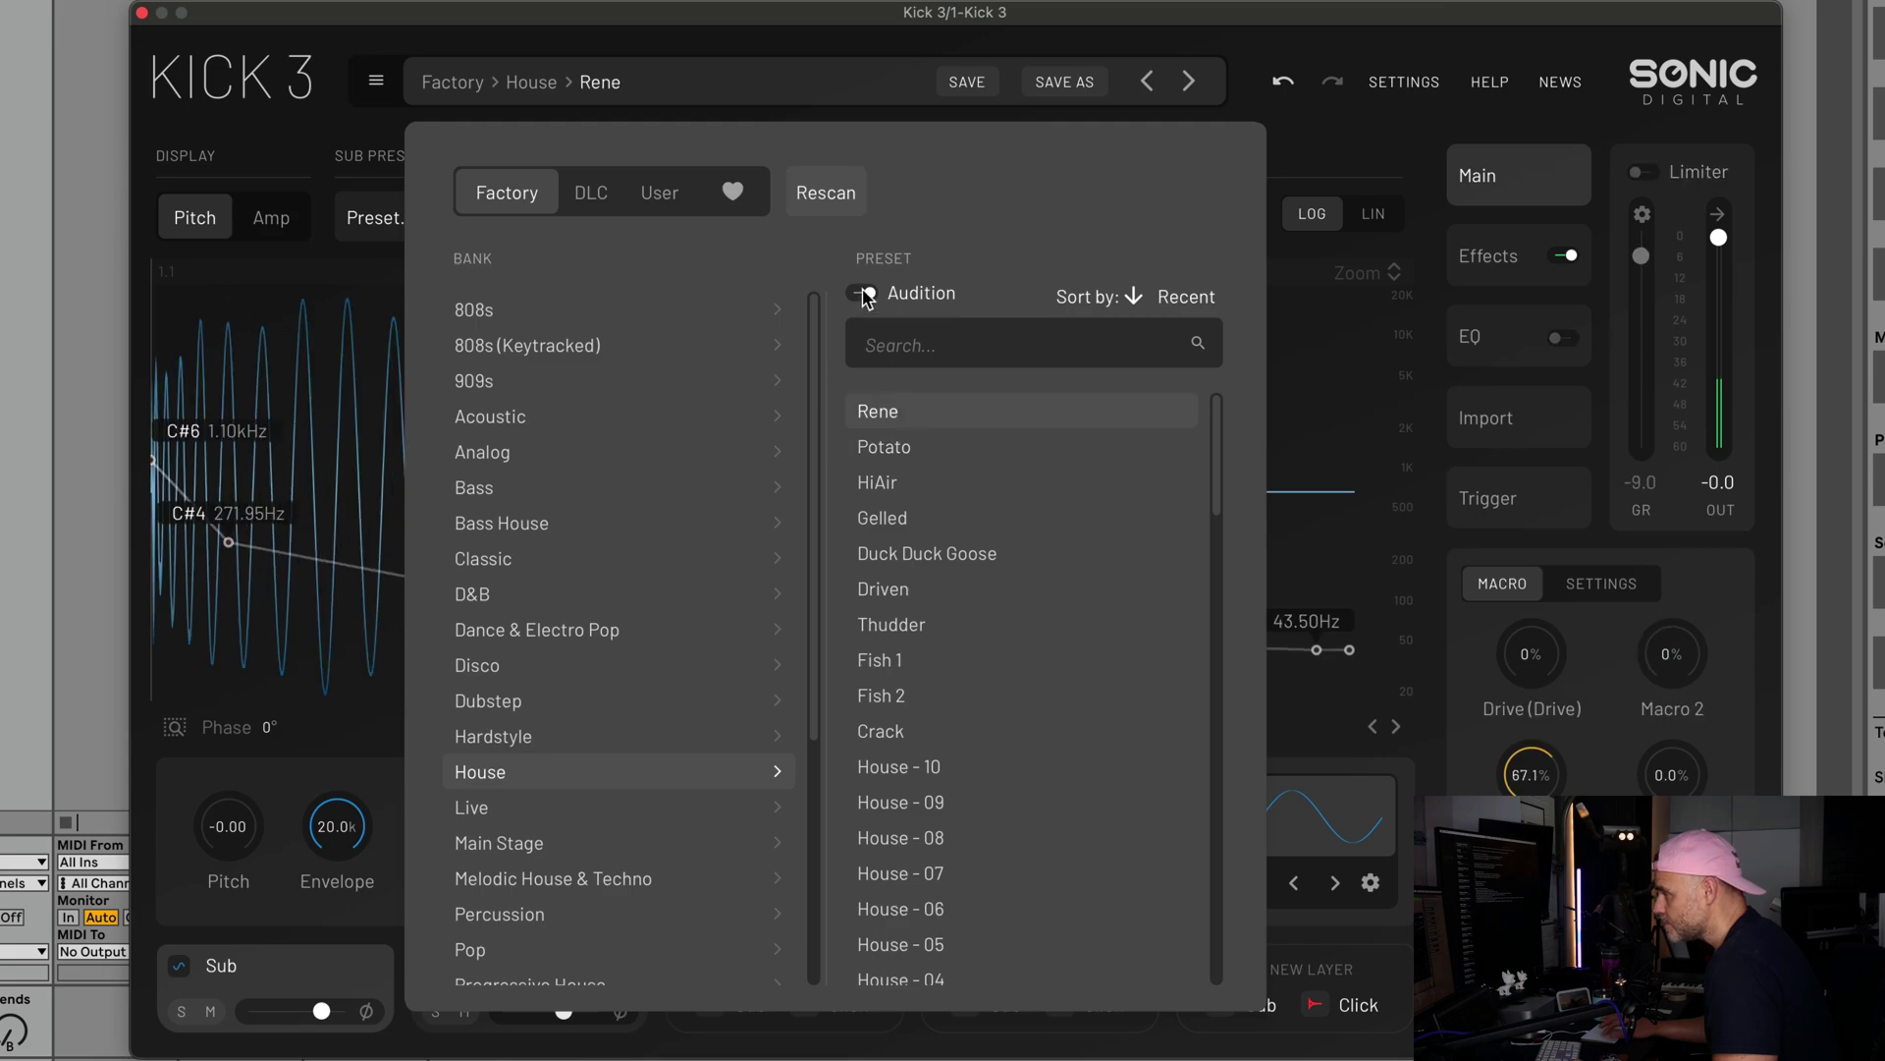
Tag Rene with blue and green labels, then clear all of its colour labels.
right_click(903, 401)
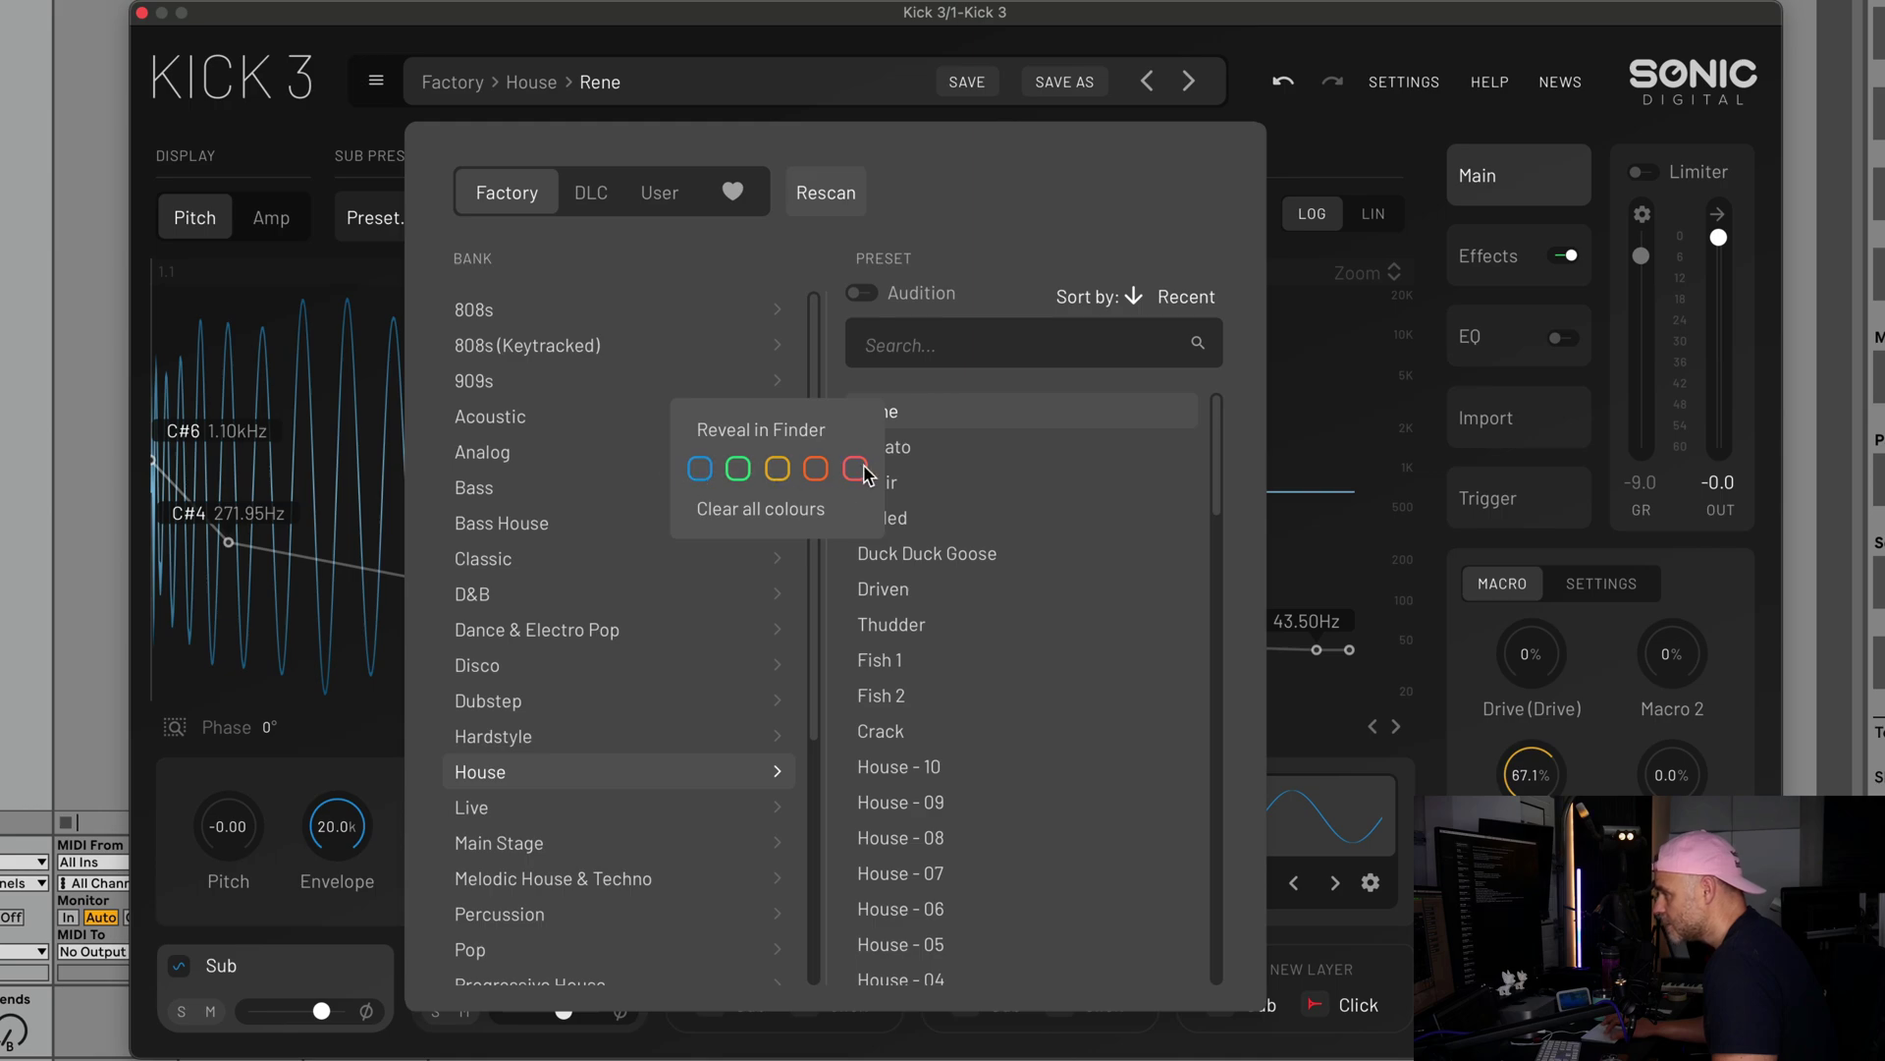
click(699, 471)
click(737, 471)
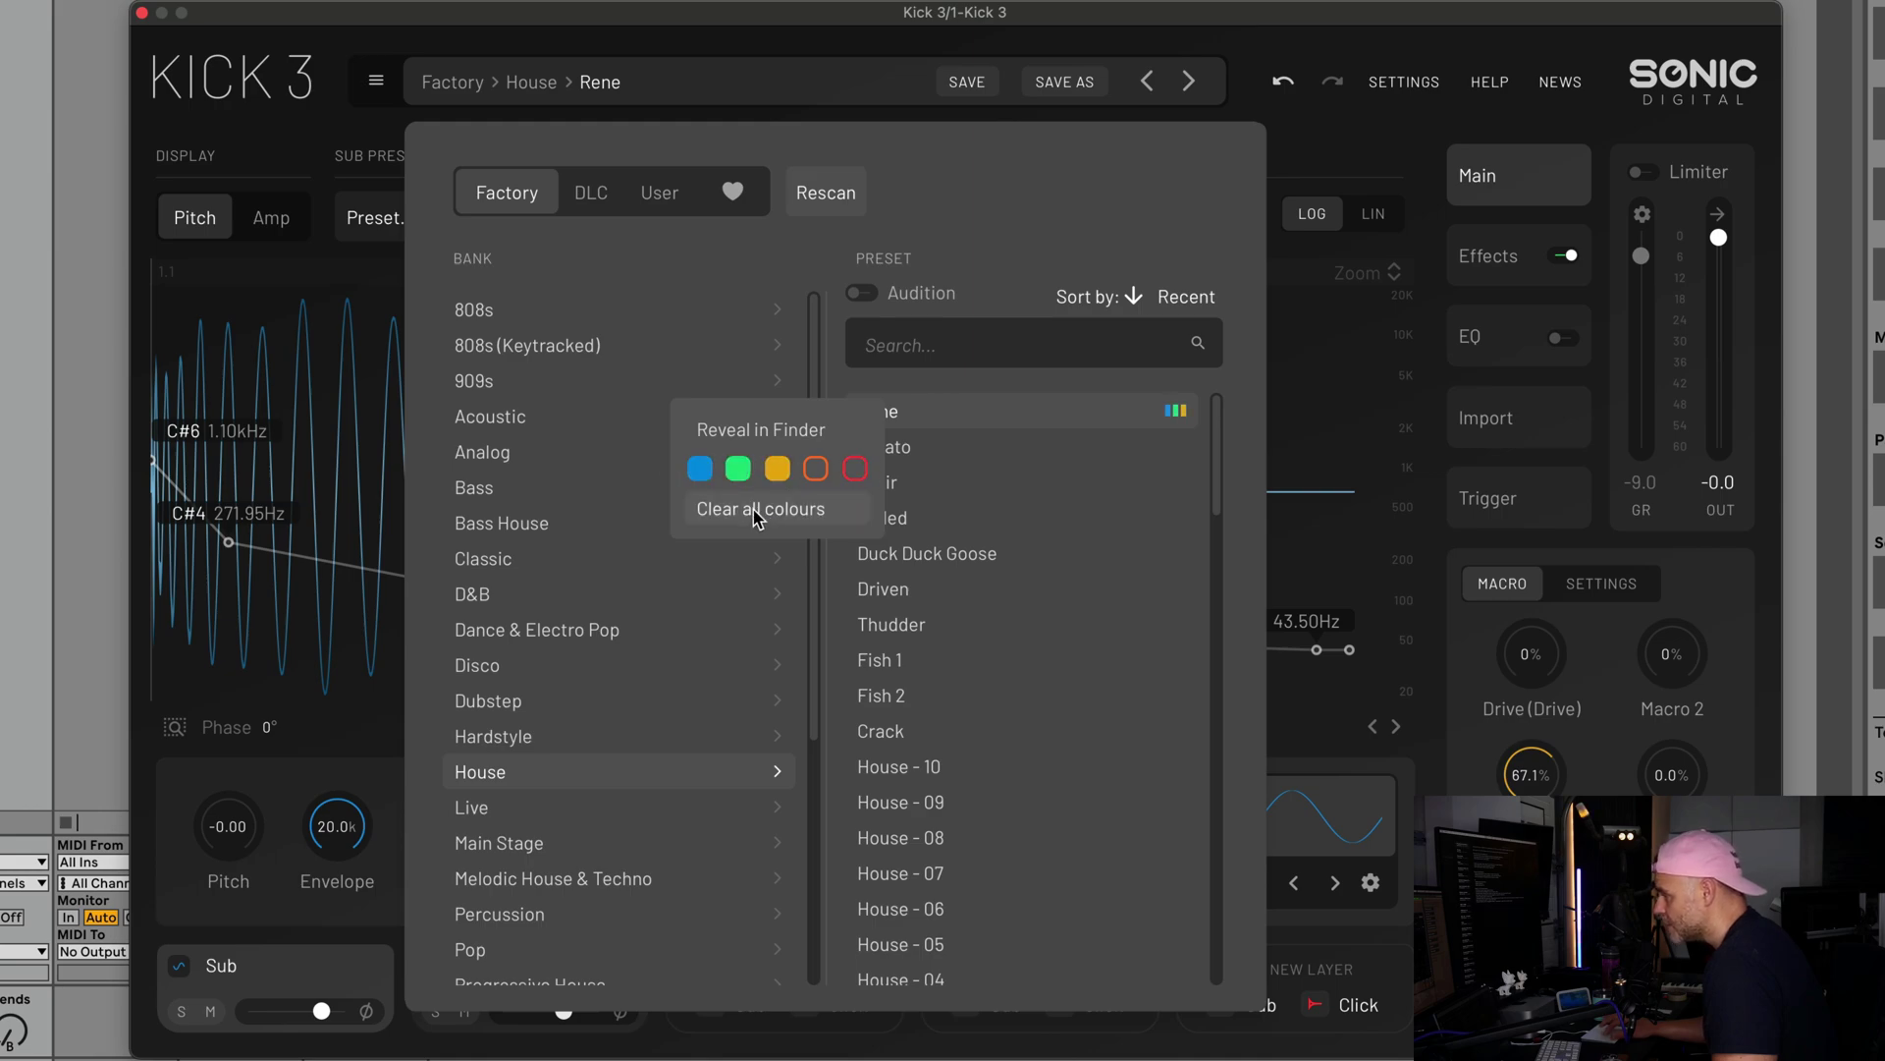
click(776, 508)
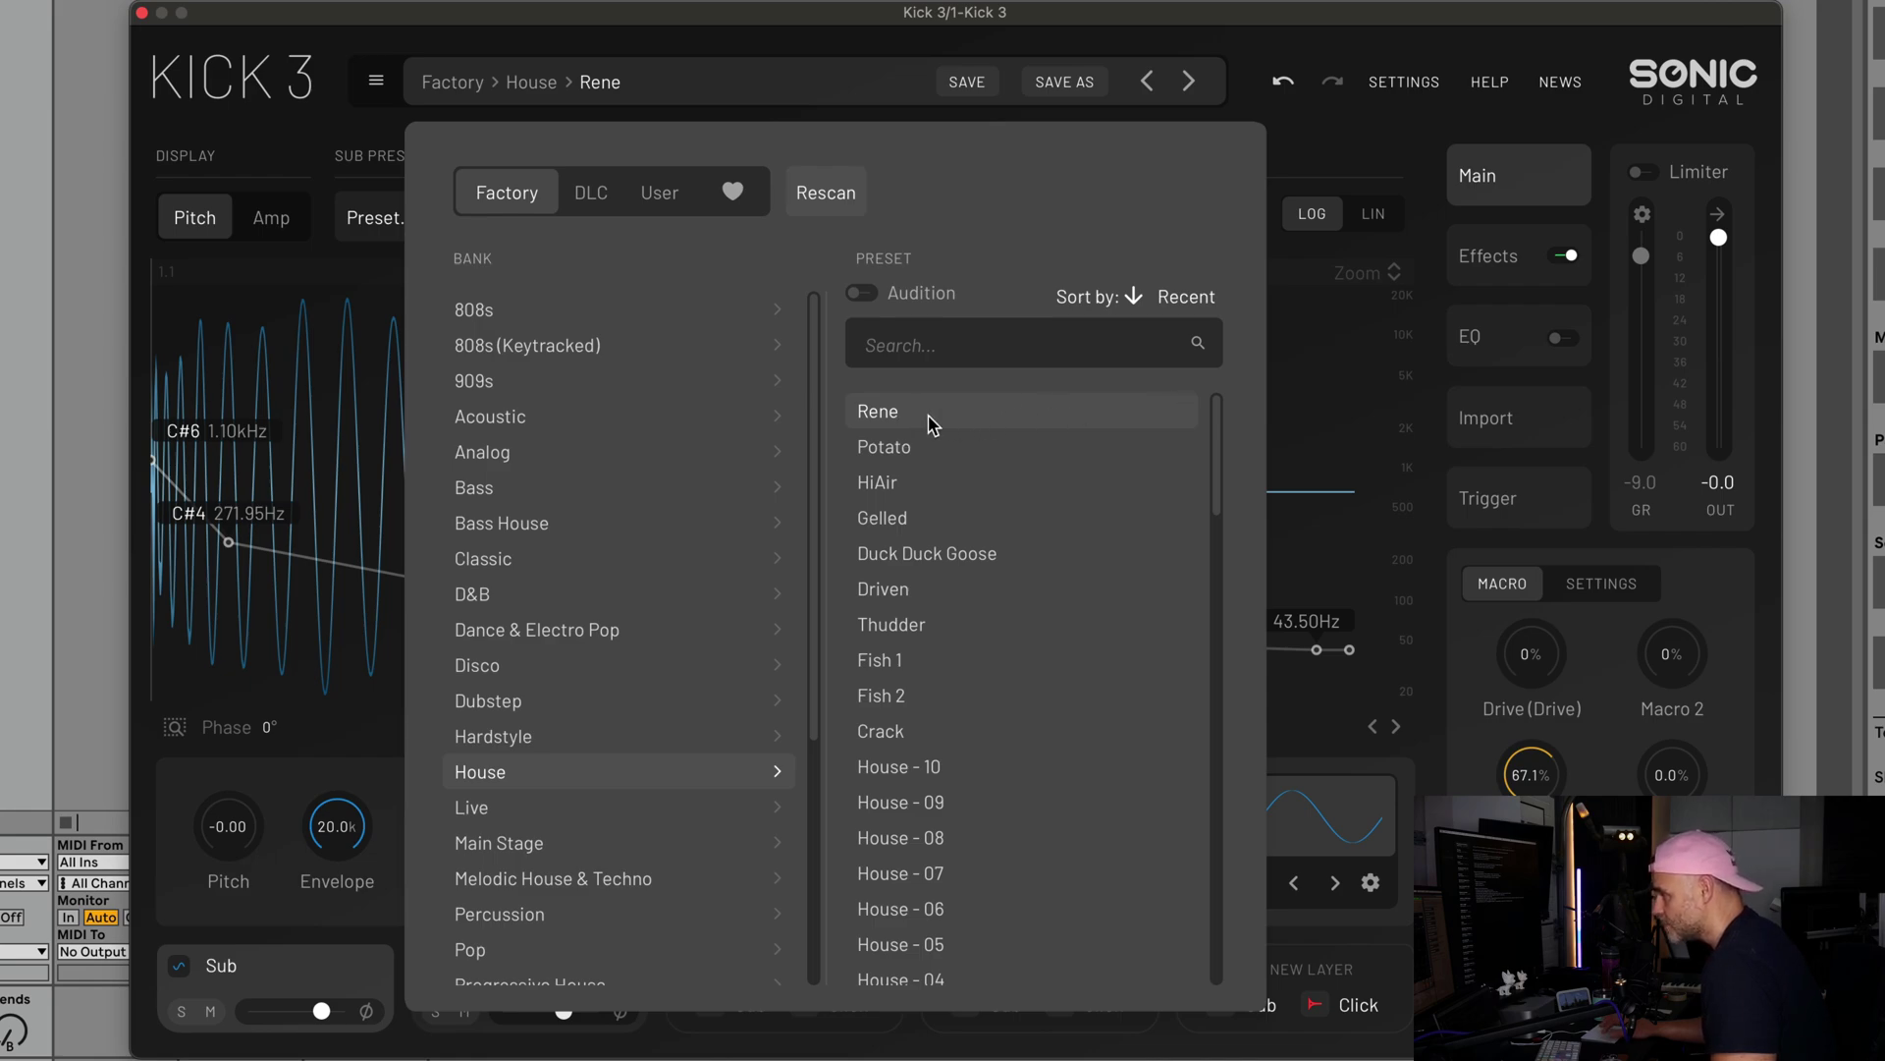
Load the House presets Potato, HiAir, Gelled and Duck Duck Goose in turn.
click(918, 448)
click(917, 484)
click(922, 521)
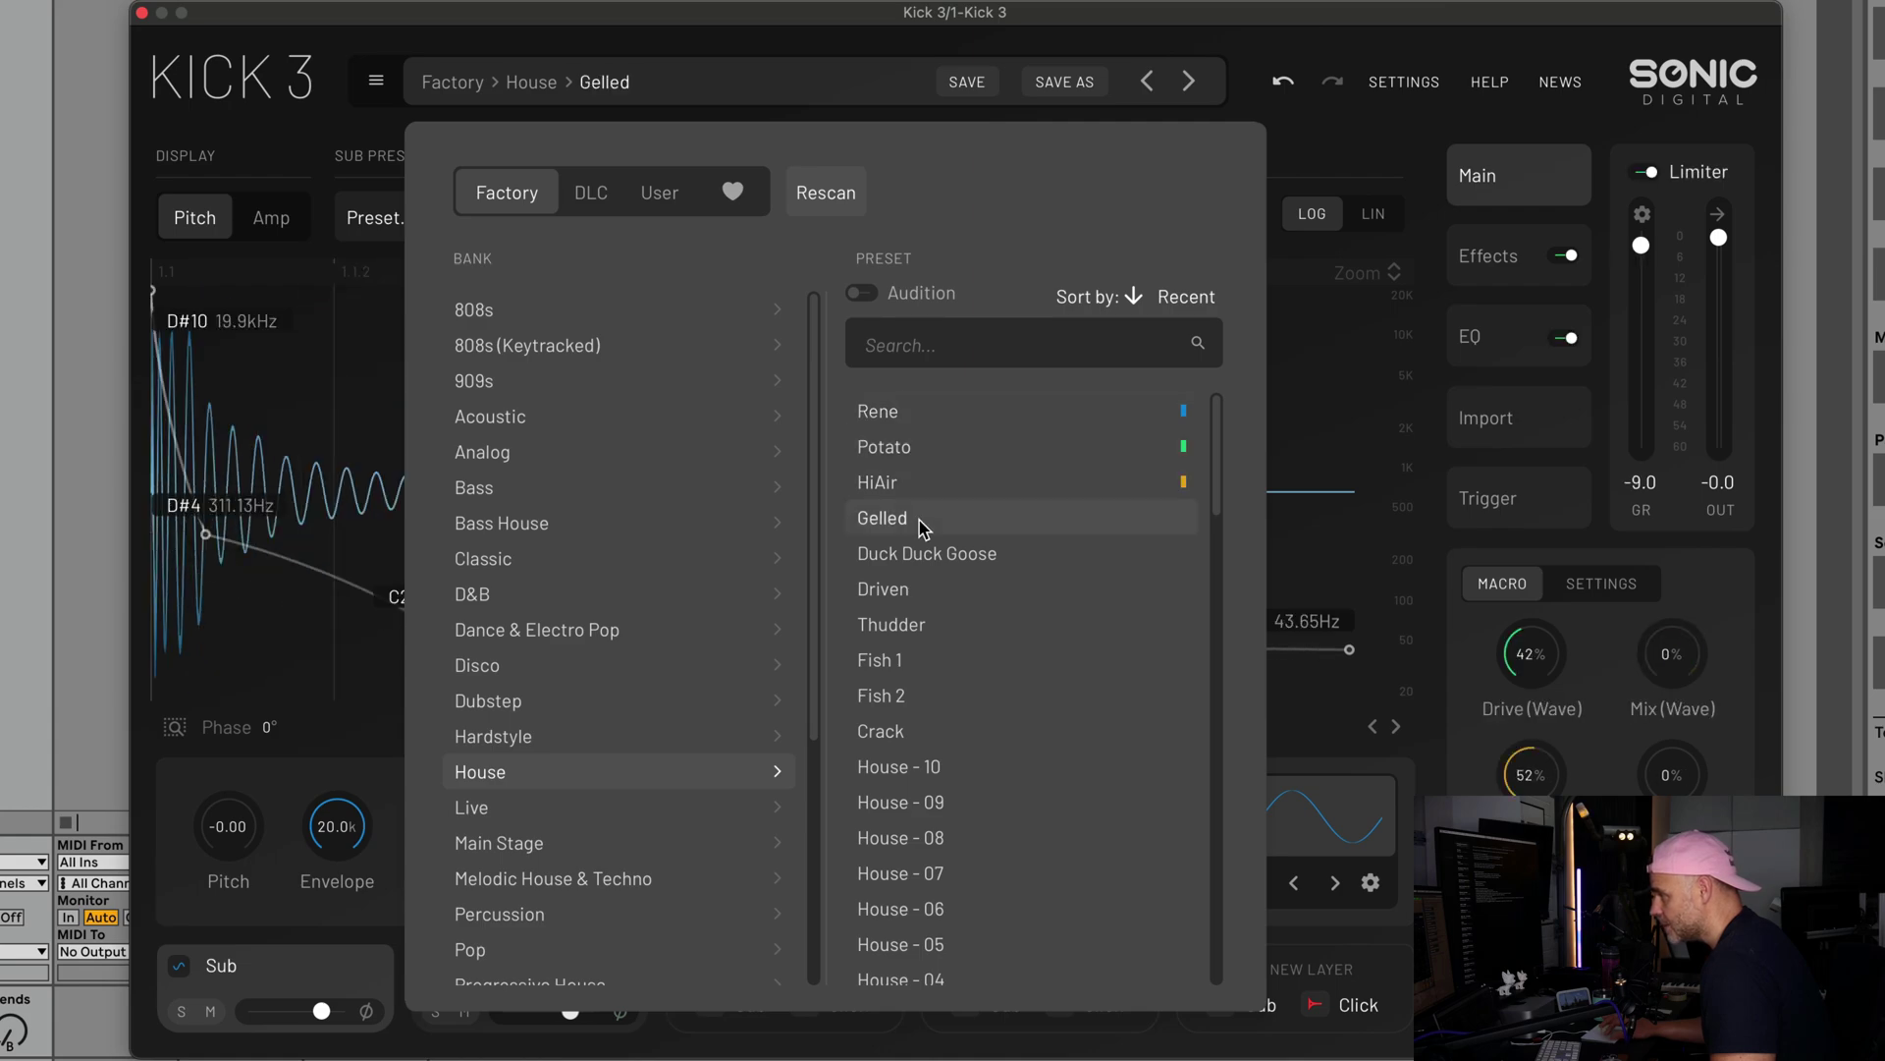
click(940, 555)
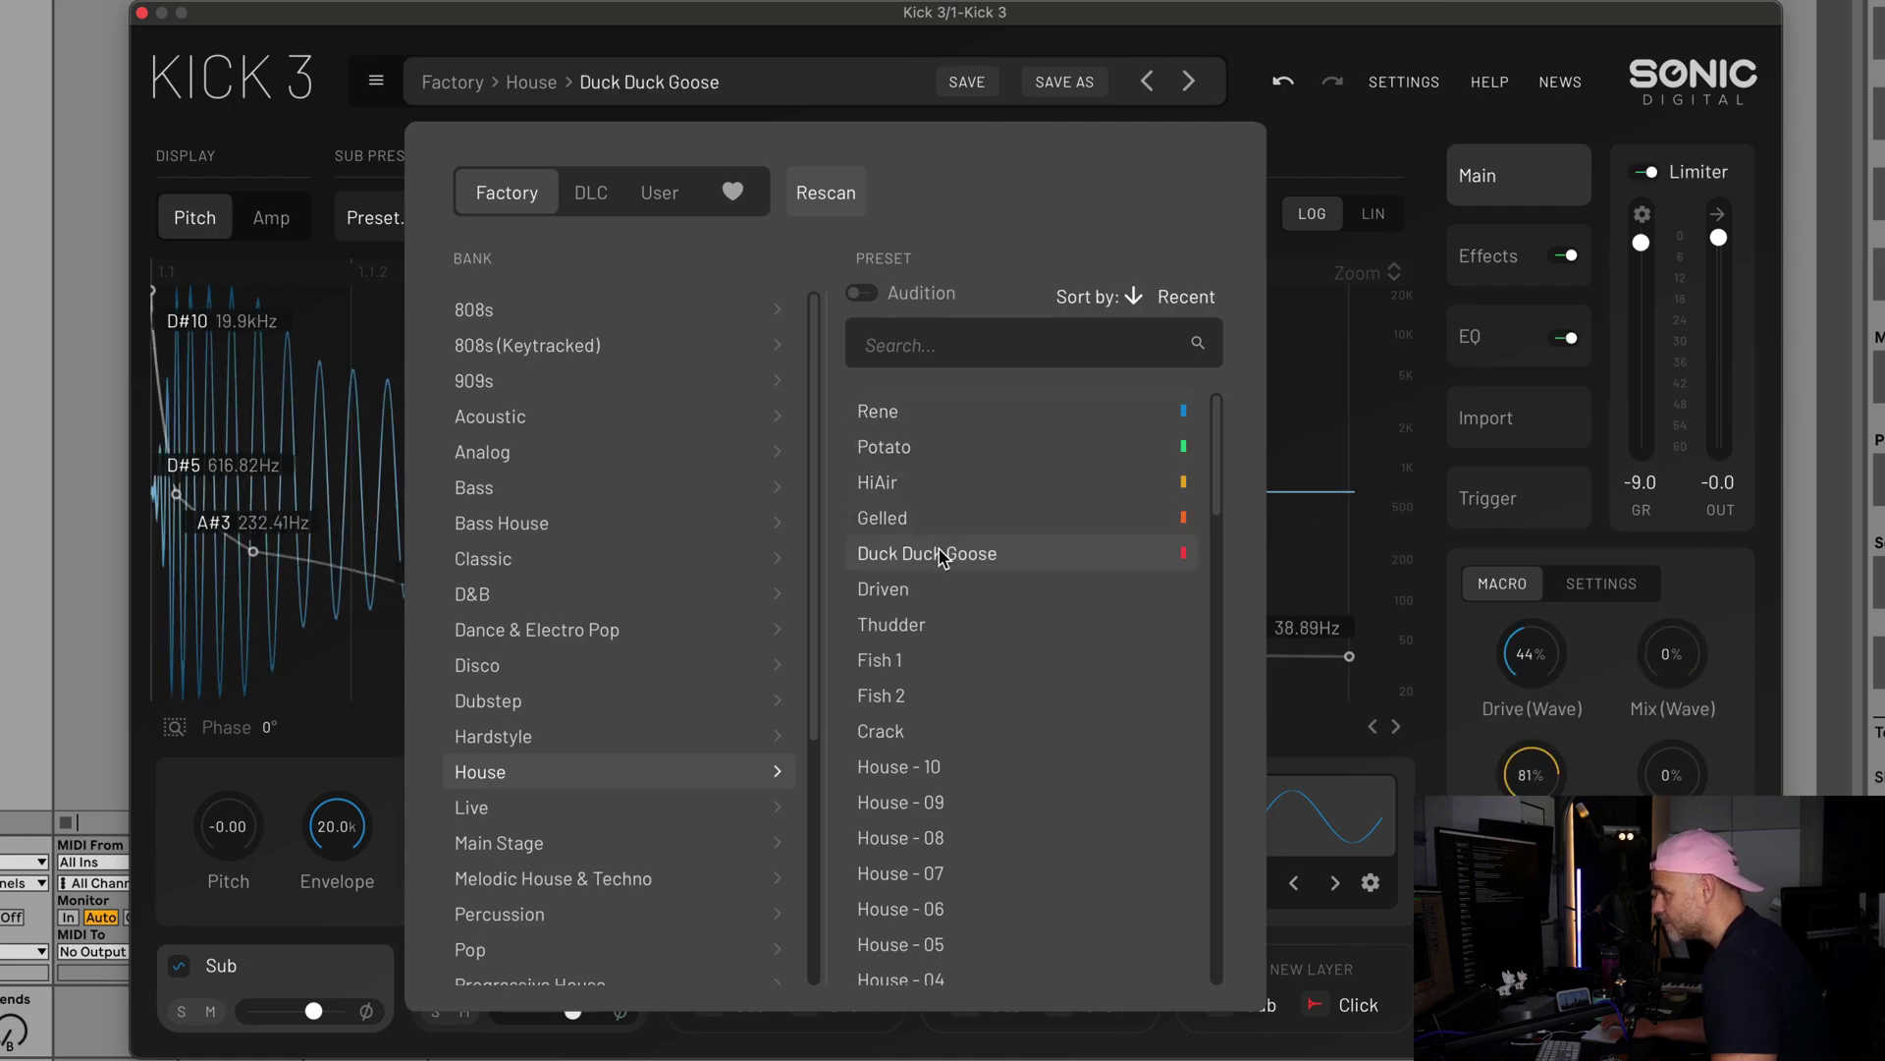
Check the presets under favourites Labels 1, 2, 4 and 5, then load Driven from House.
click(731, 194)
click(515, 314)
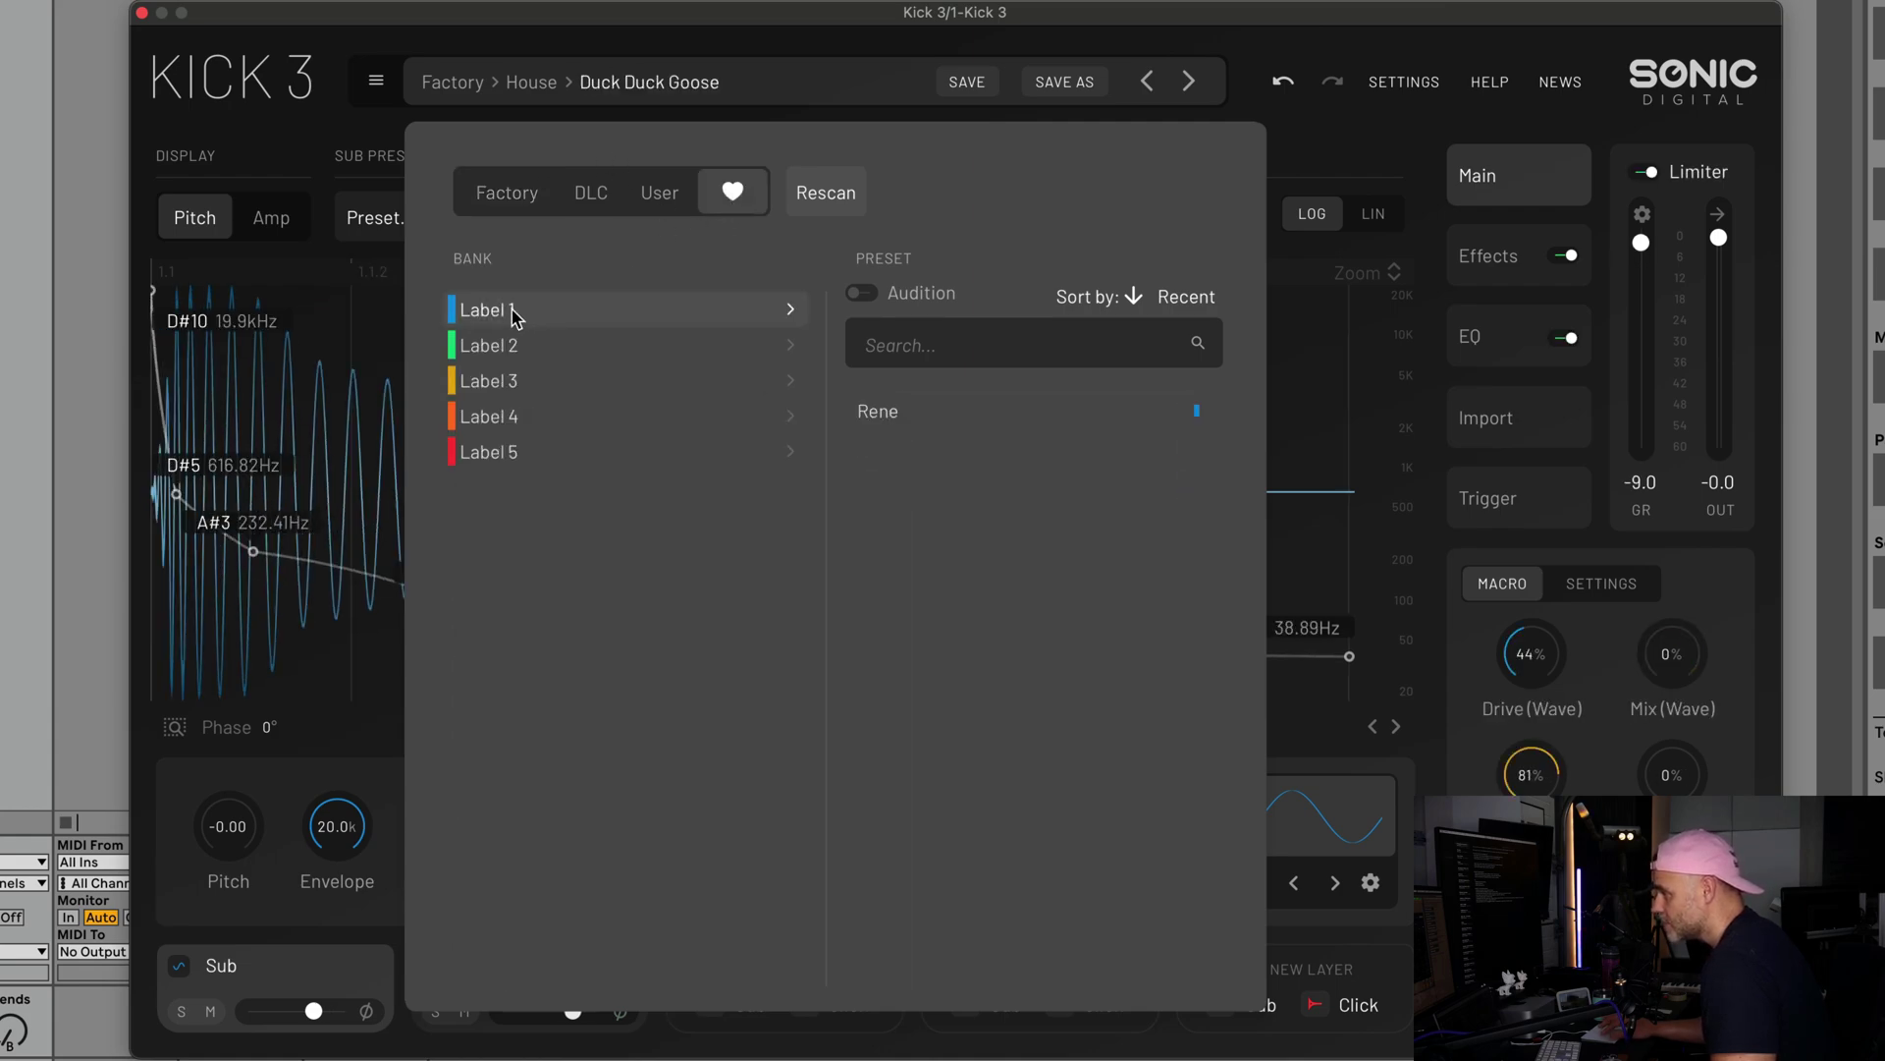
click(525, 352)
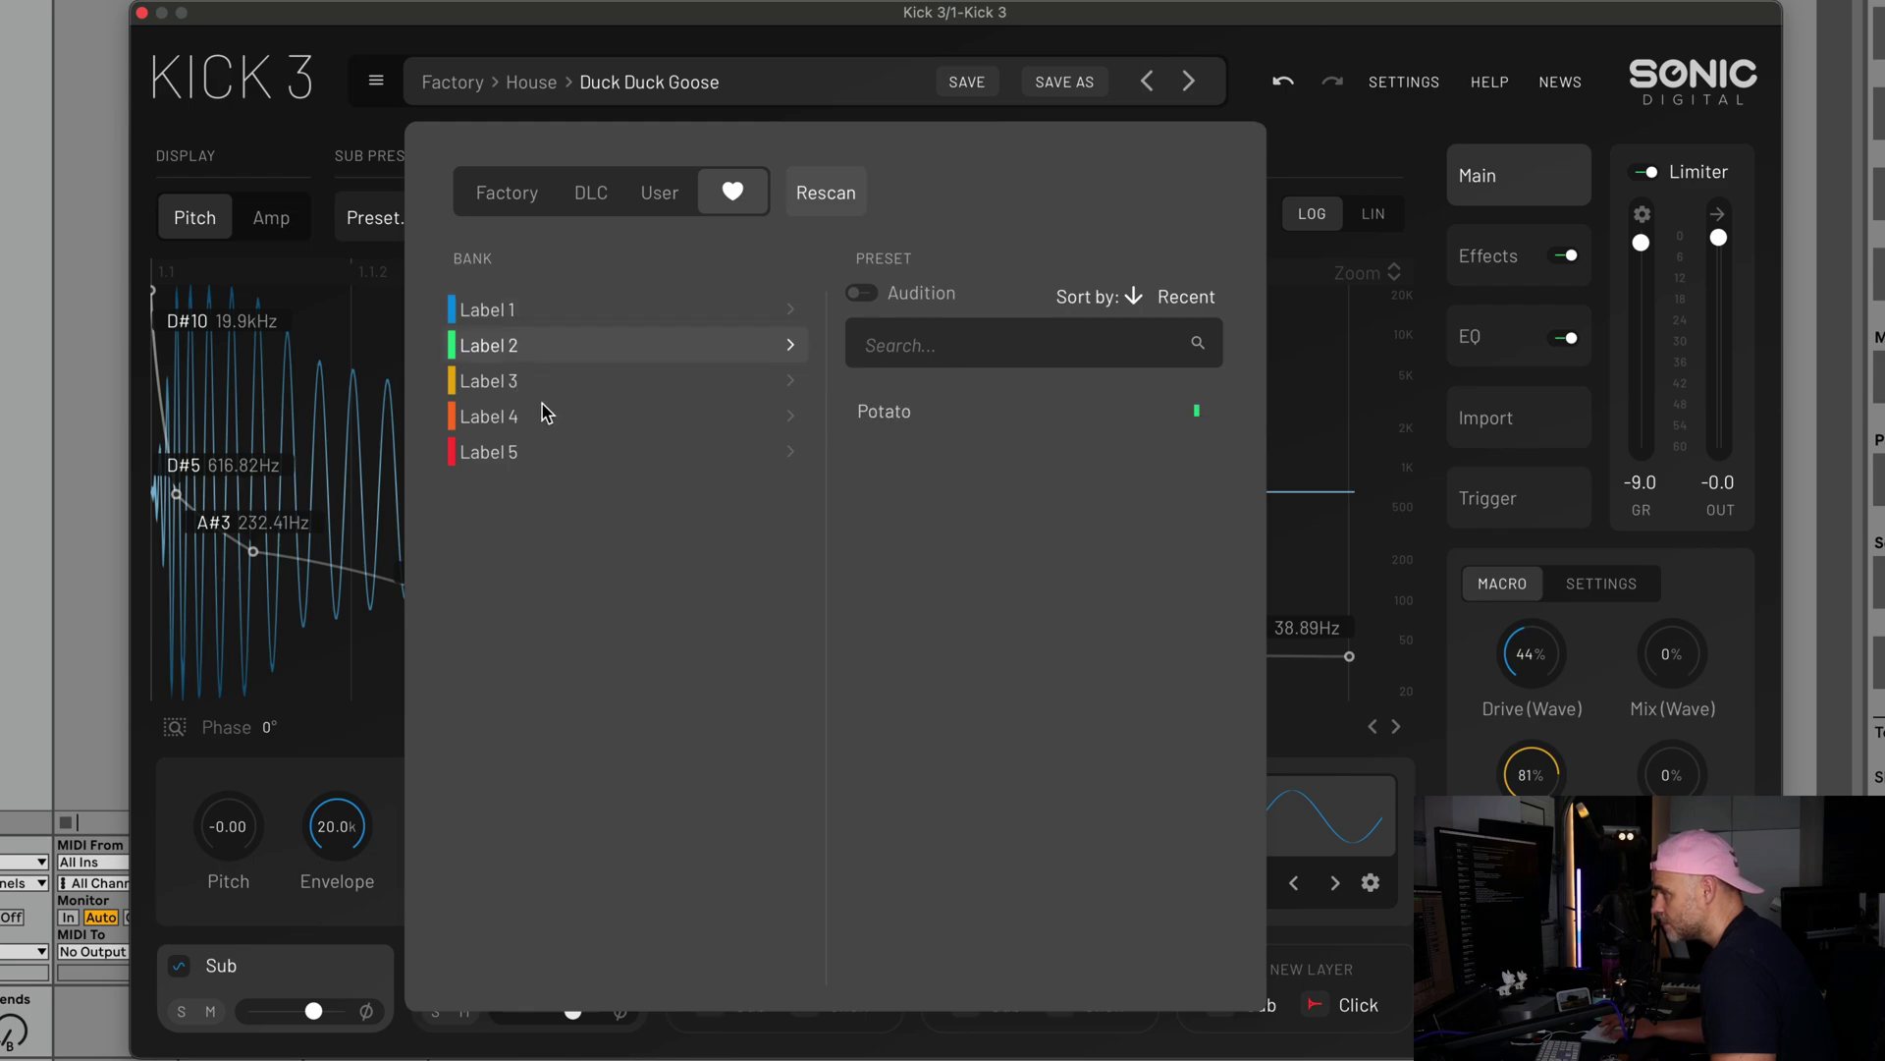
click(548, 418)
click(557, 461)
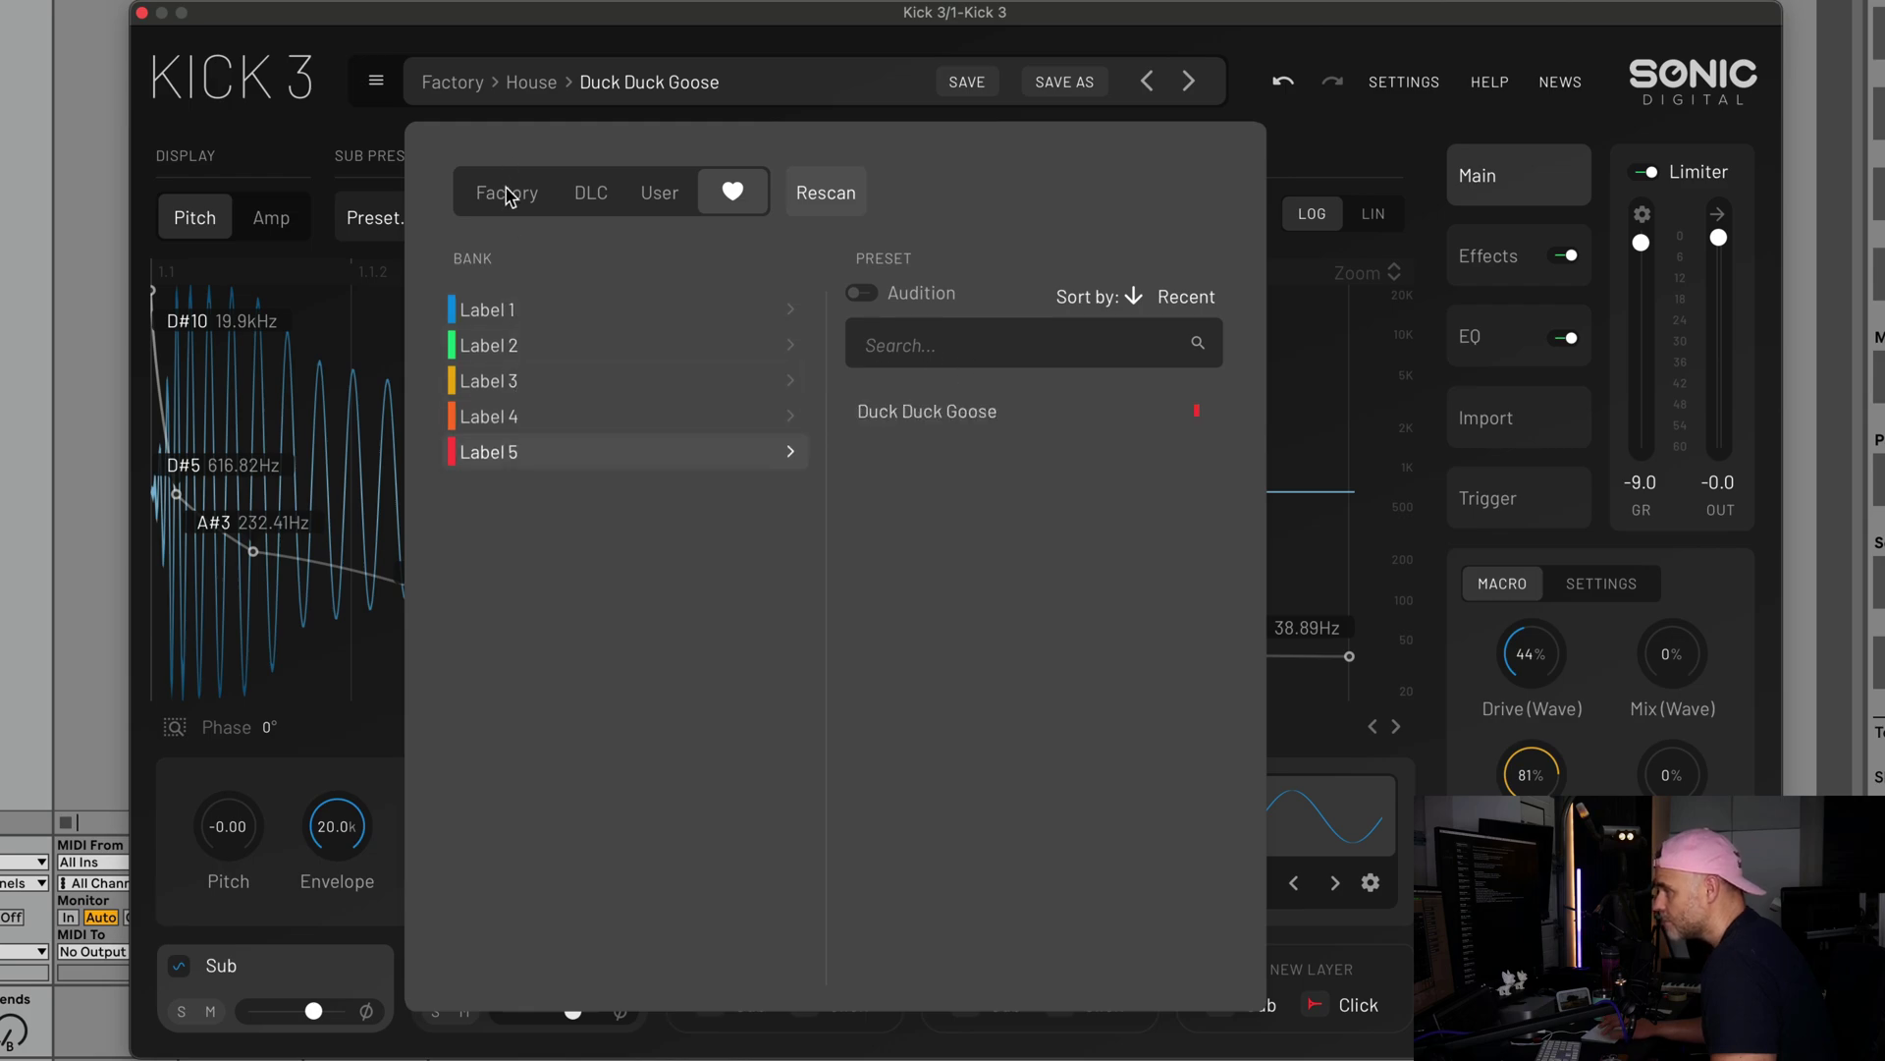
click(508, 195)
click(919, 592)
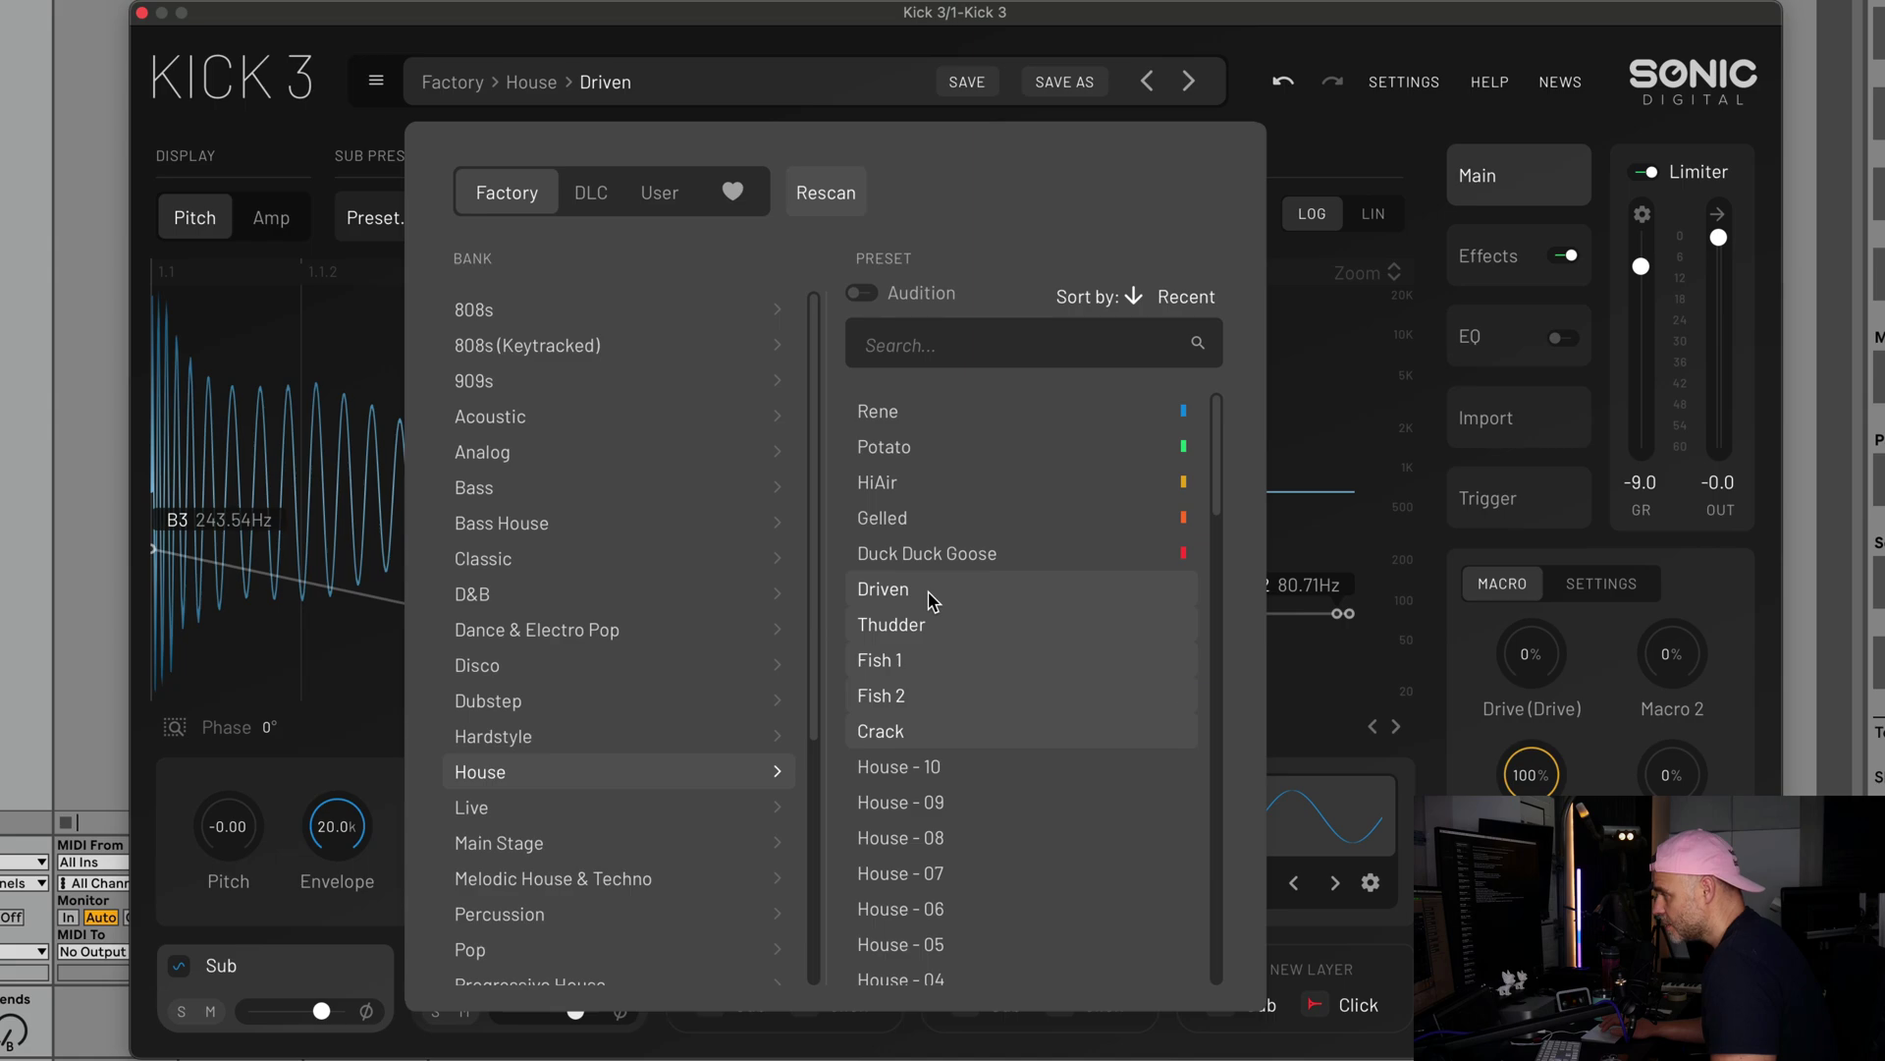
Swap the Drive click layer's sample to Rene.
click(762, 44)
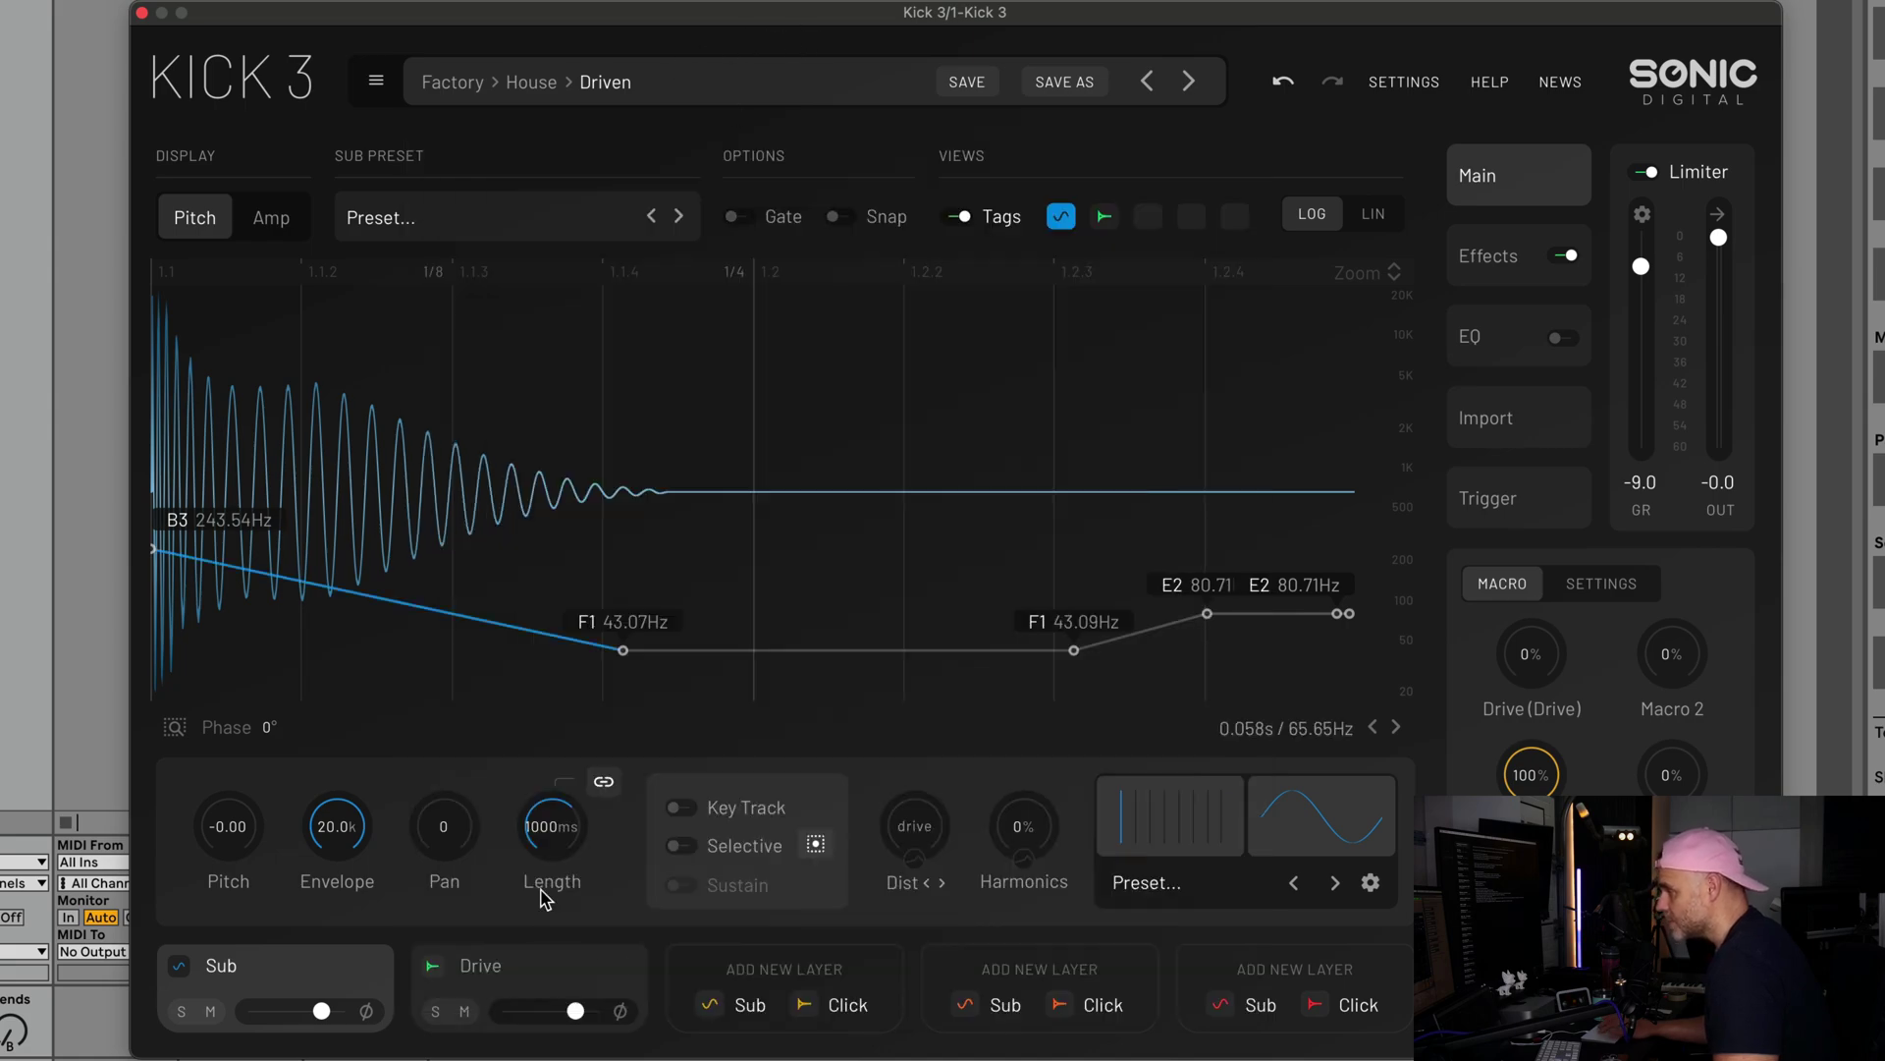
click(488, 970)
click(484, 972)
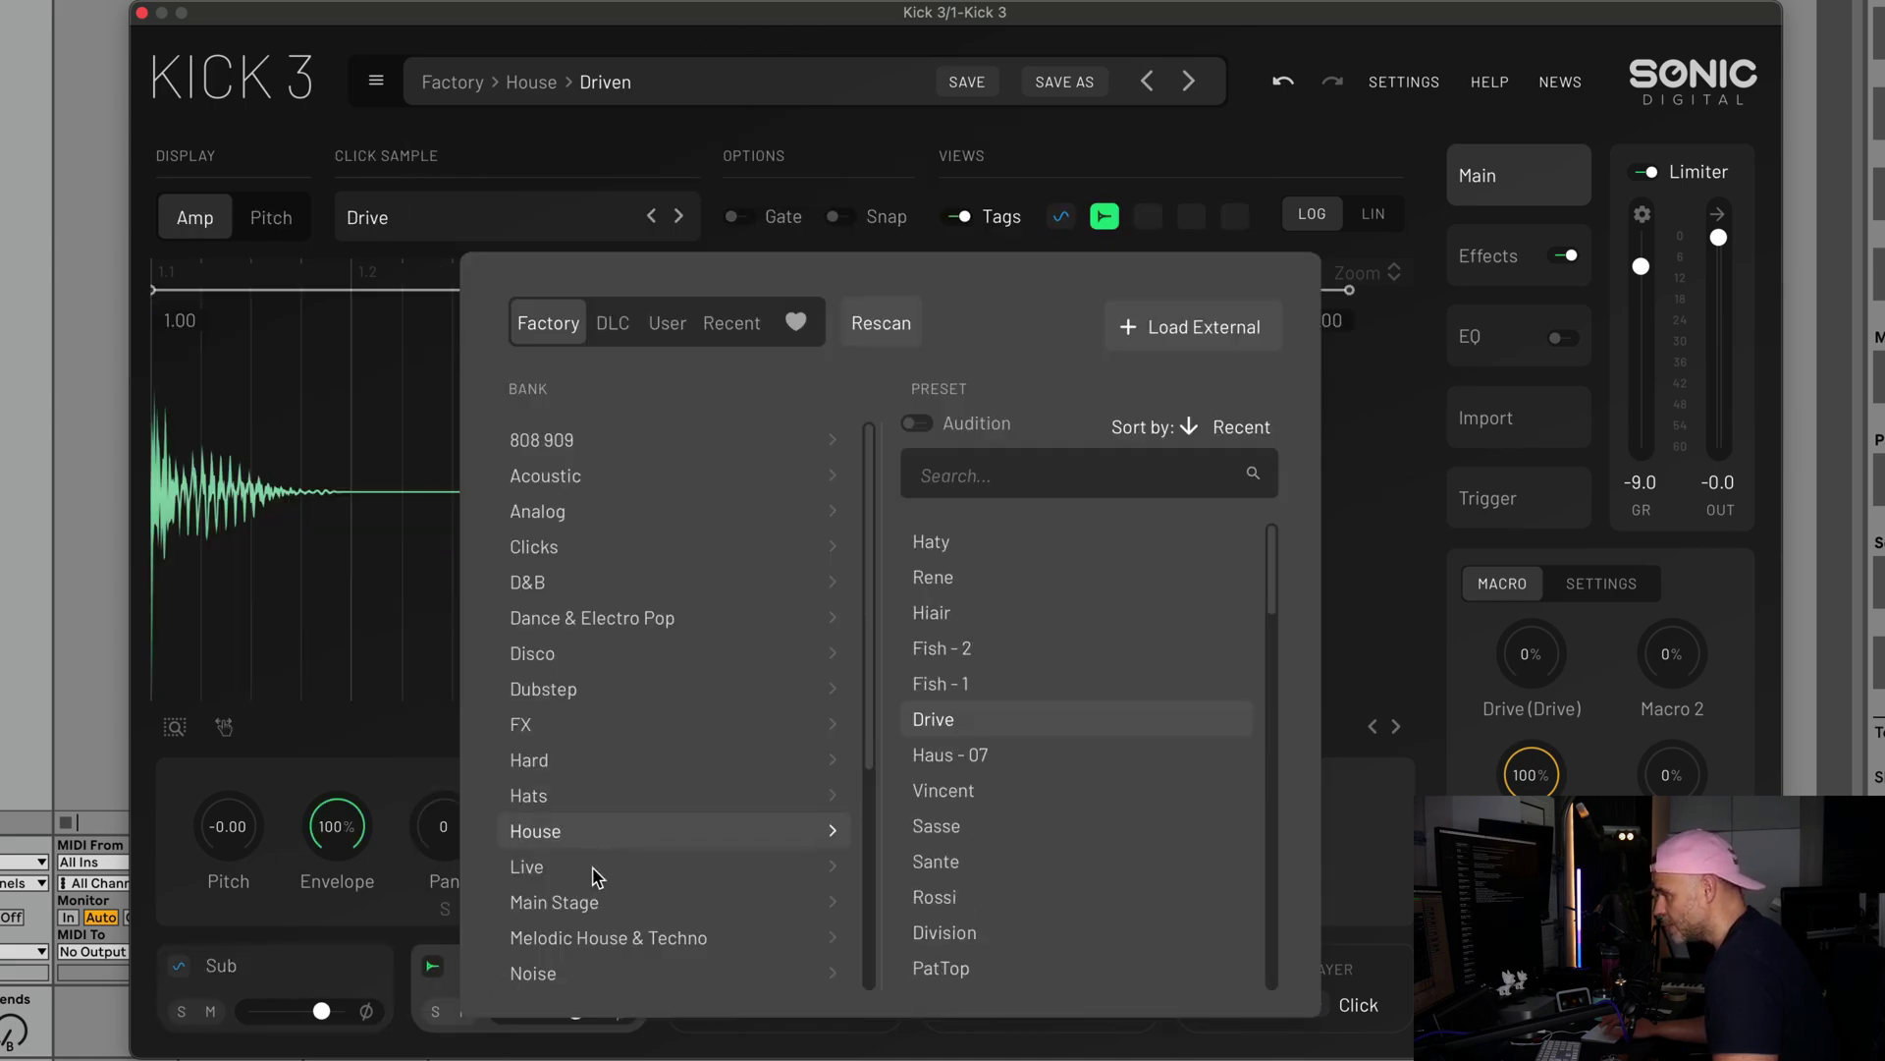
click(1002, 575)
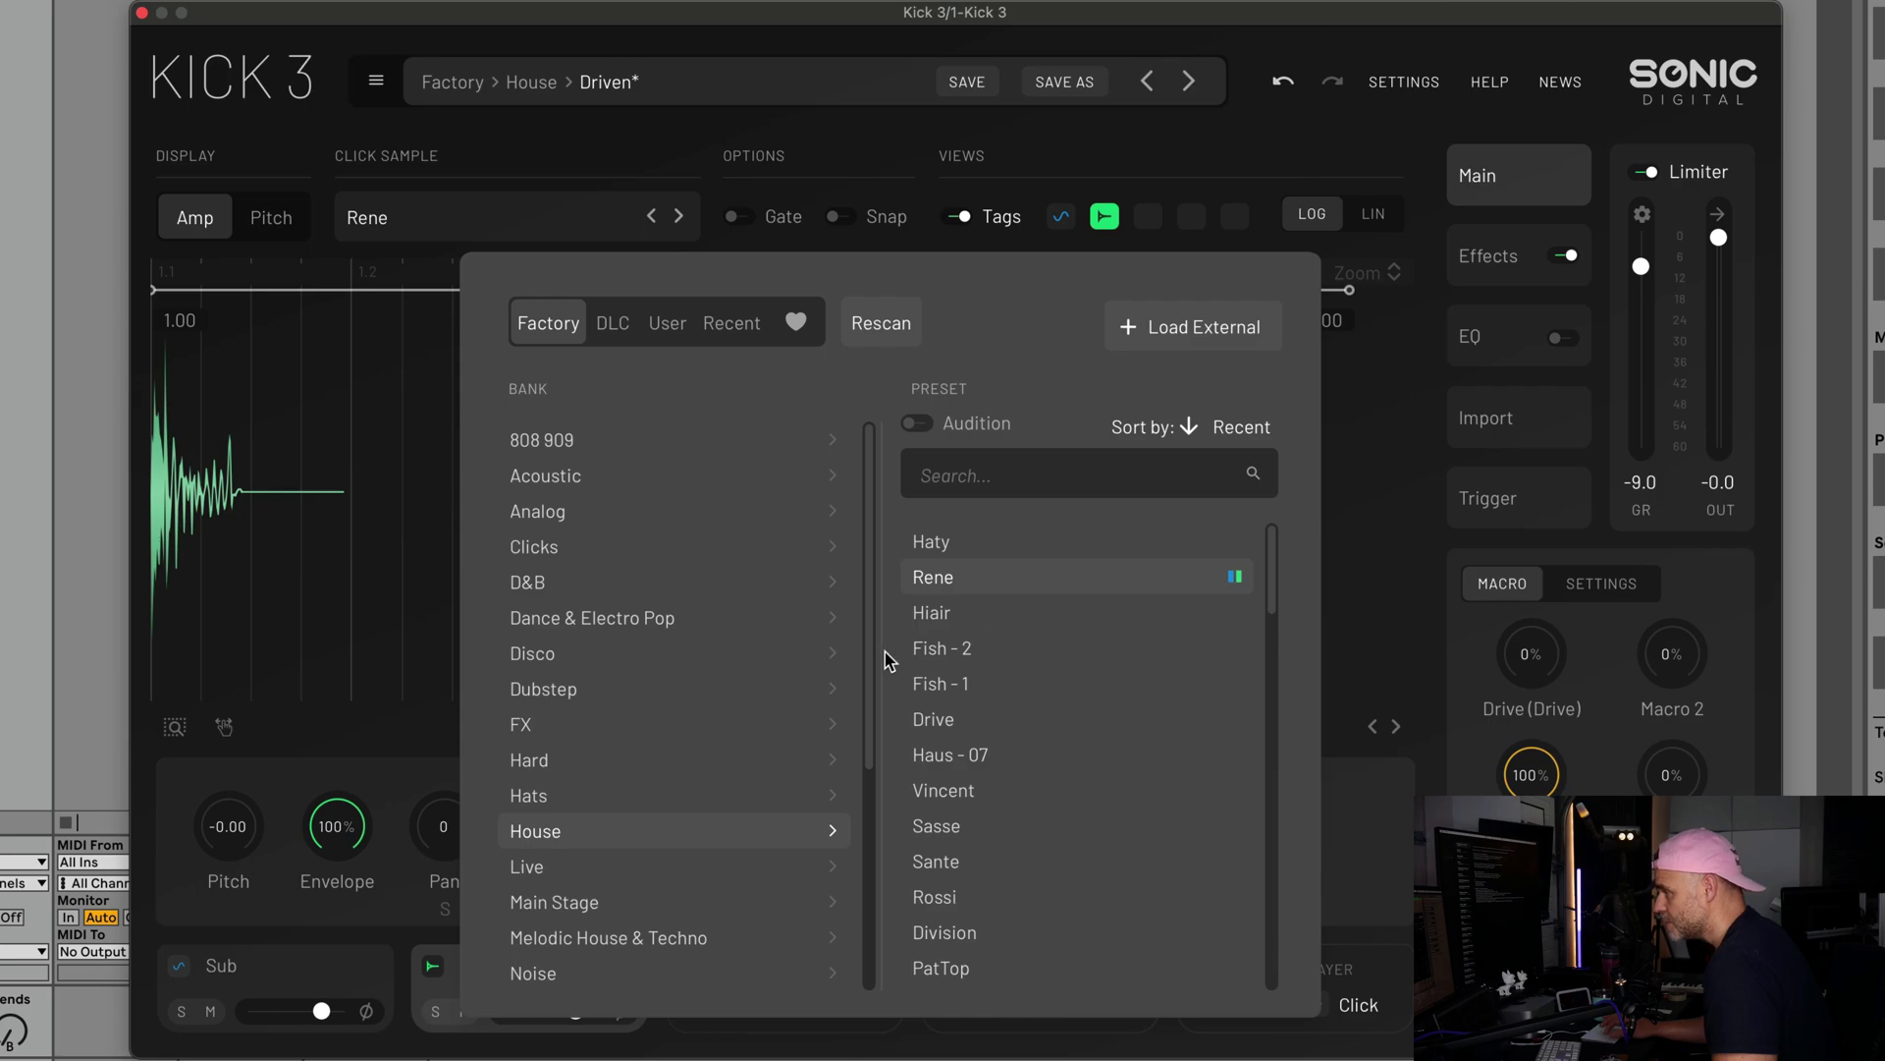
click(416, 383)
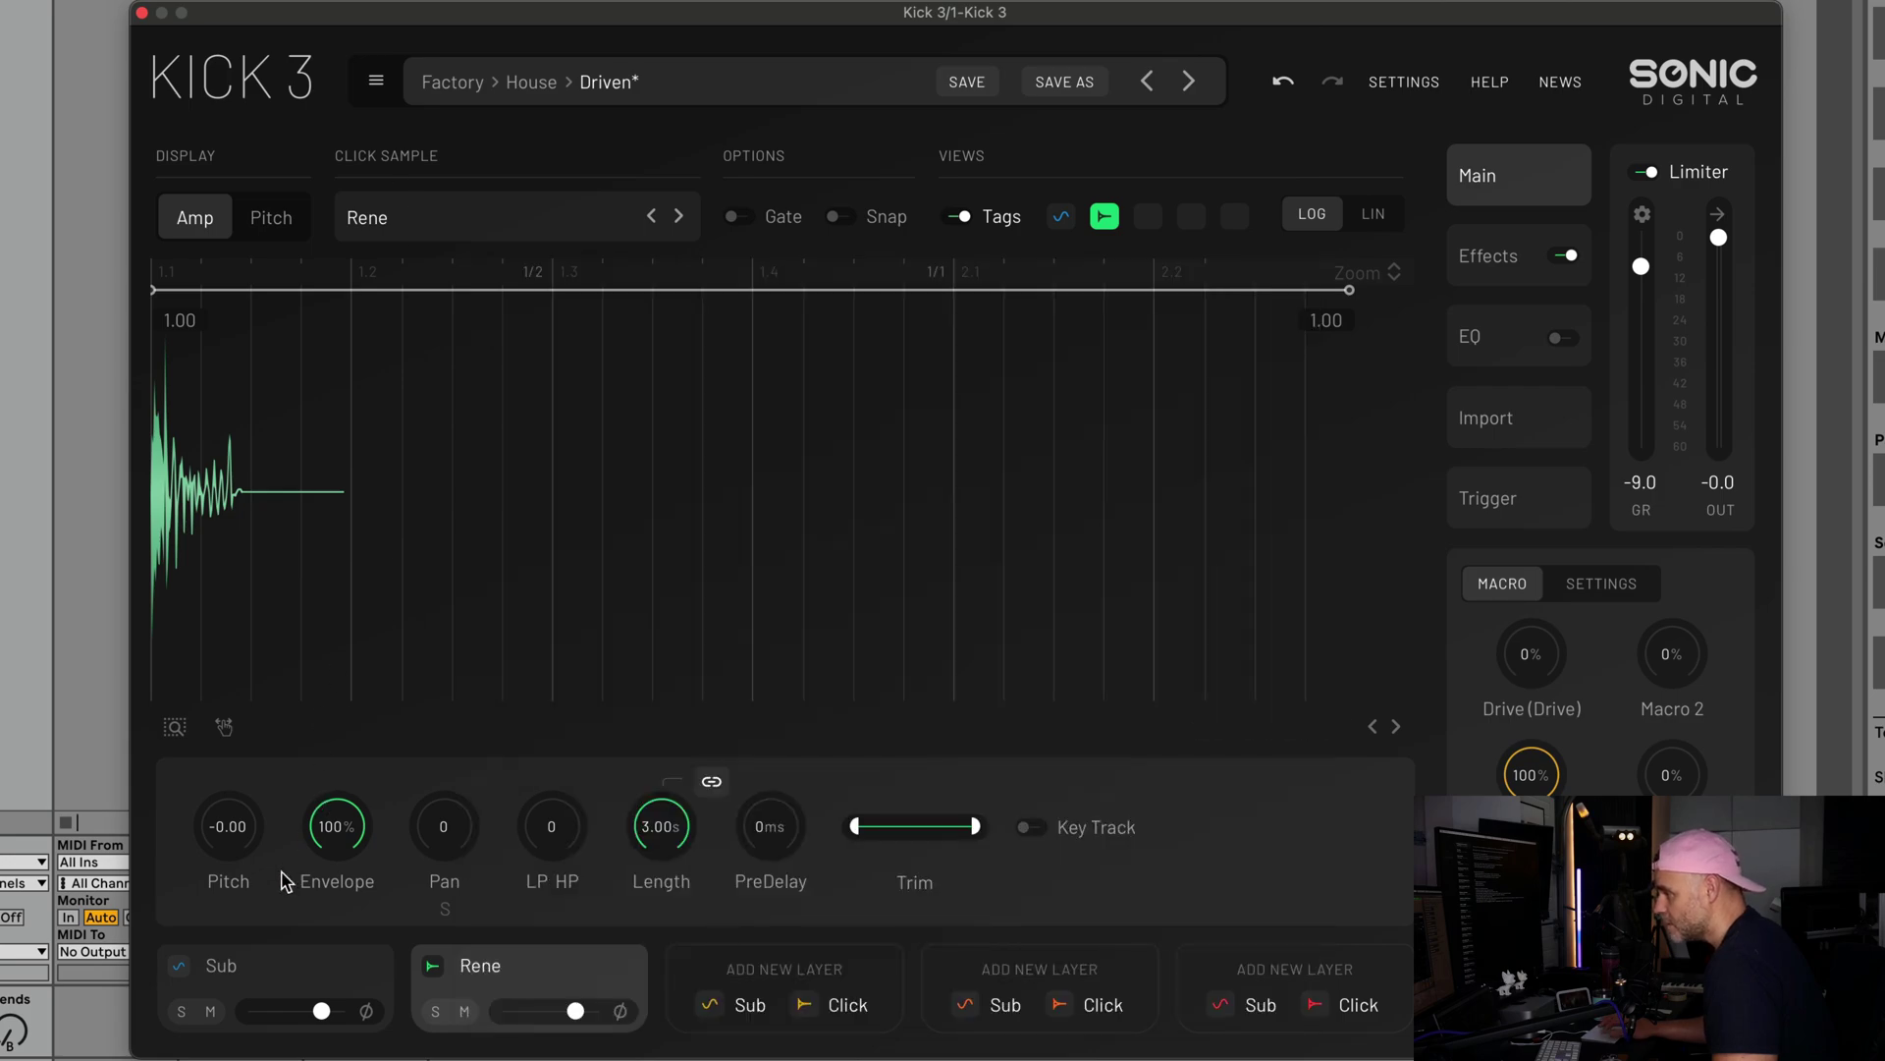
Load the Heavy Hitter preset onto the Sub layer.
click(245, 970)
click(391, 218)
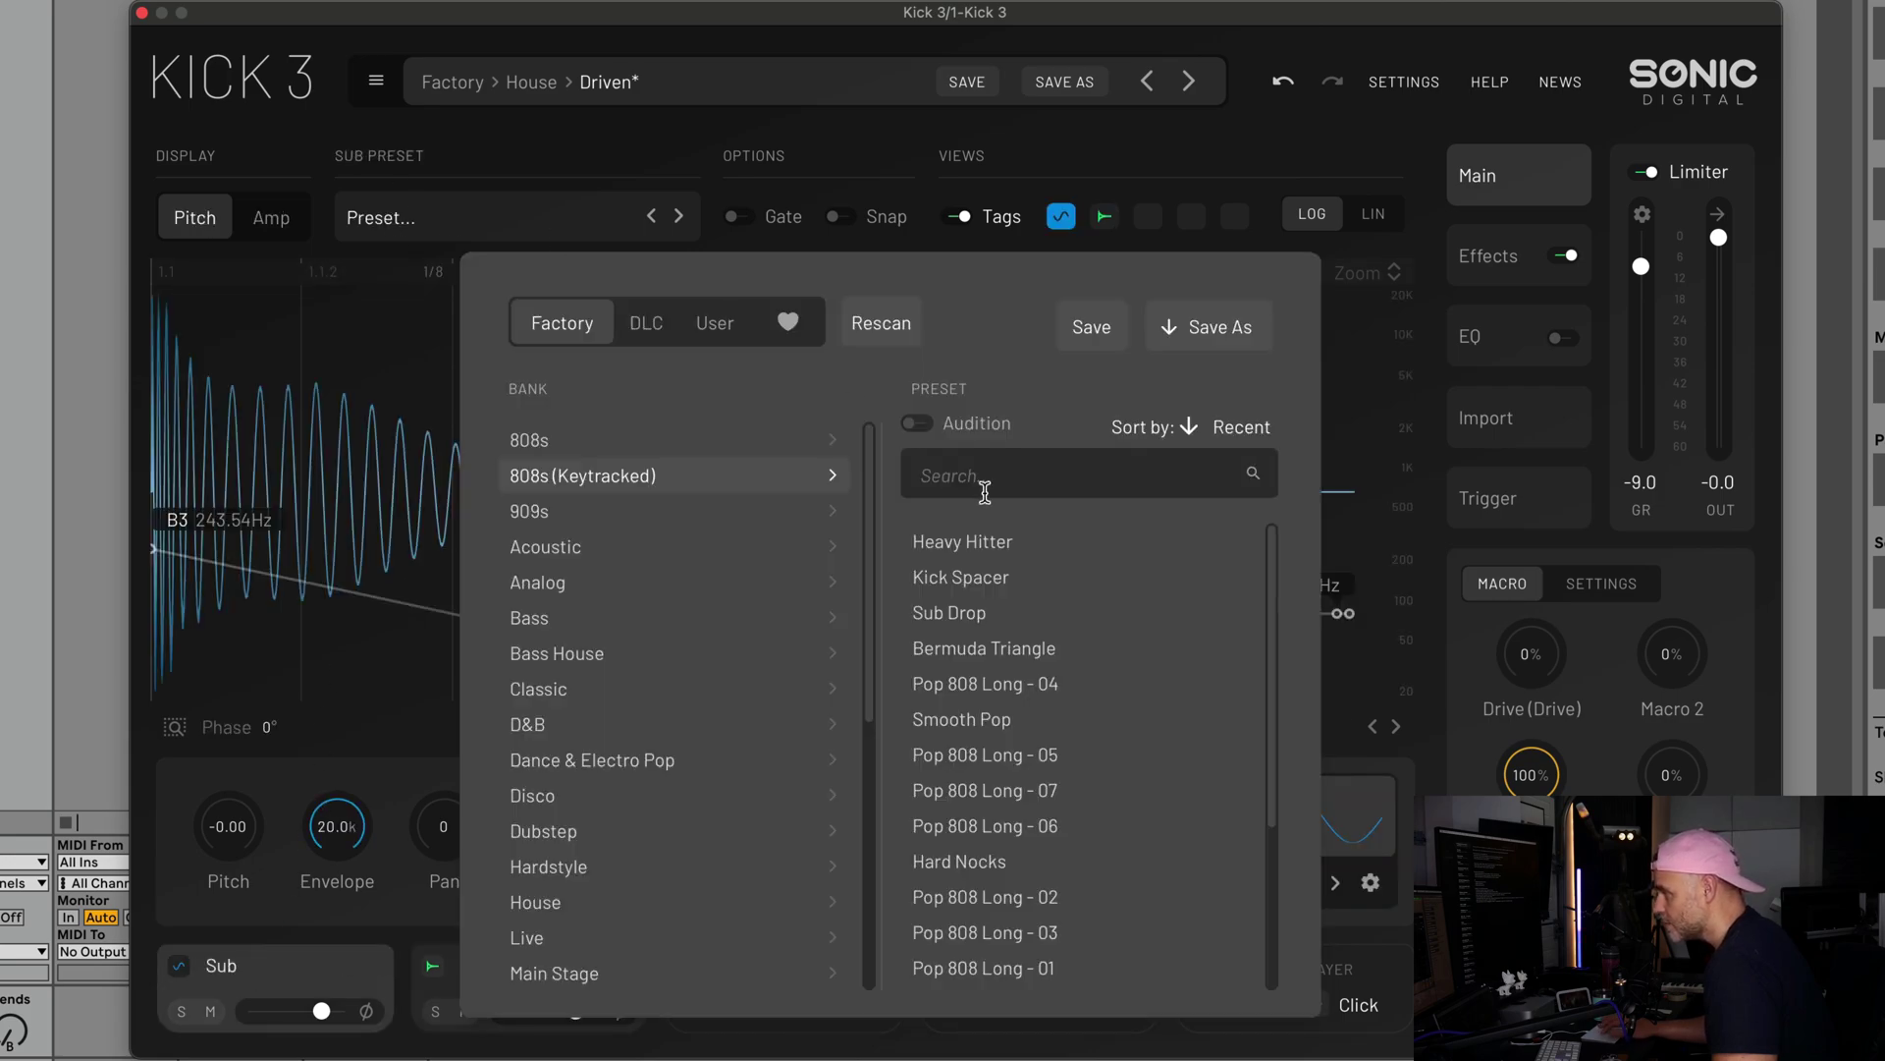
click(982, 541)
Rename the first favourites label from Label 1 to 'favourite' and return to the Rene layer.
click(757, 336)
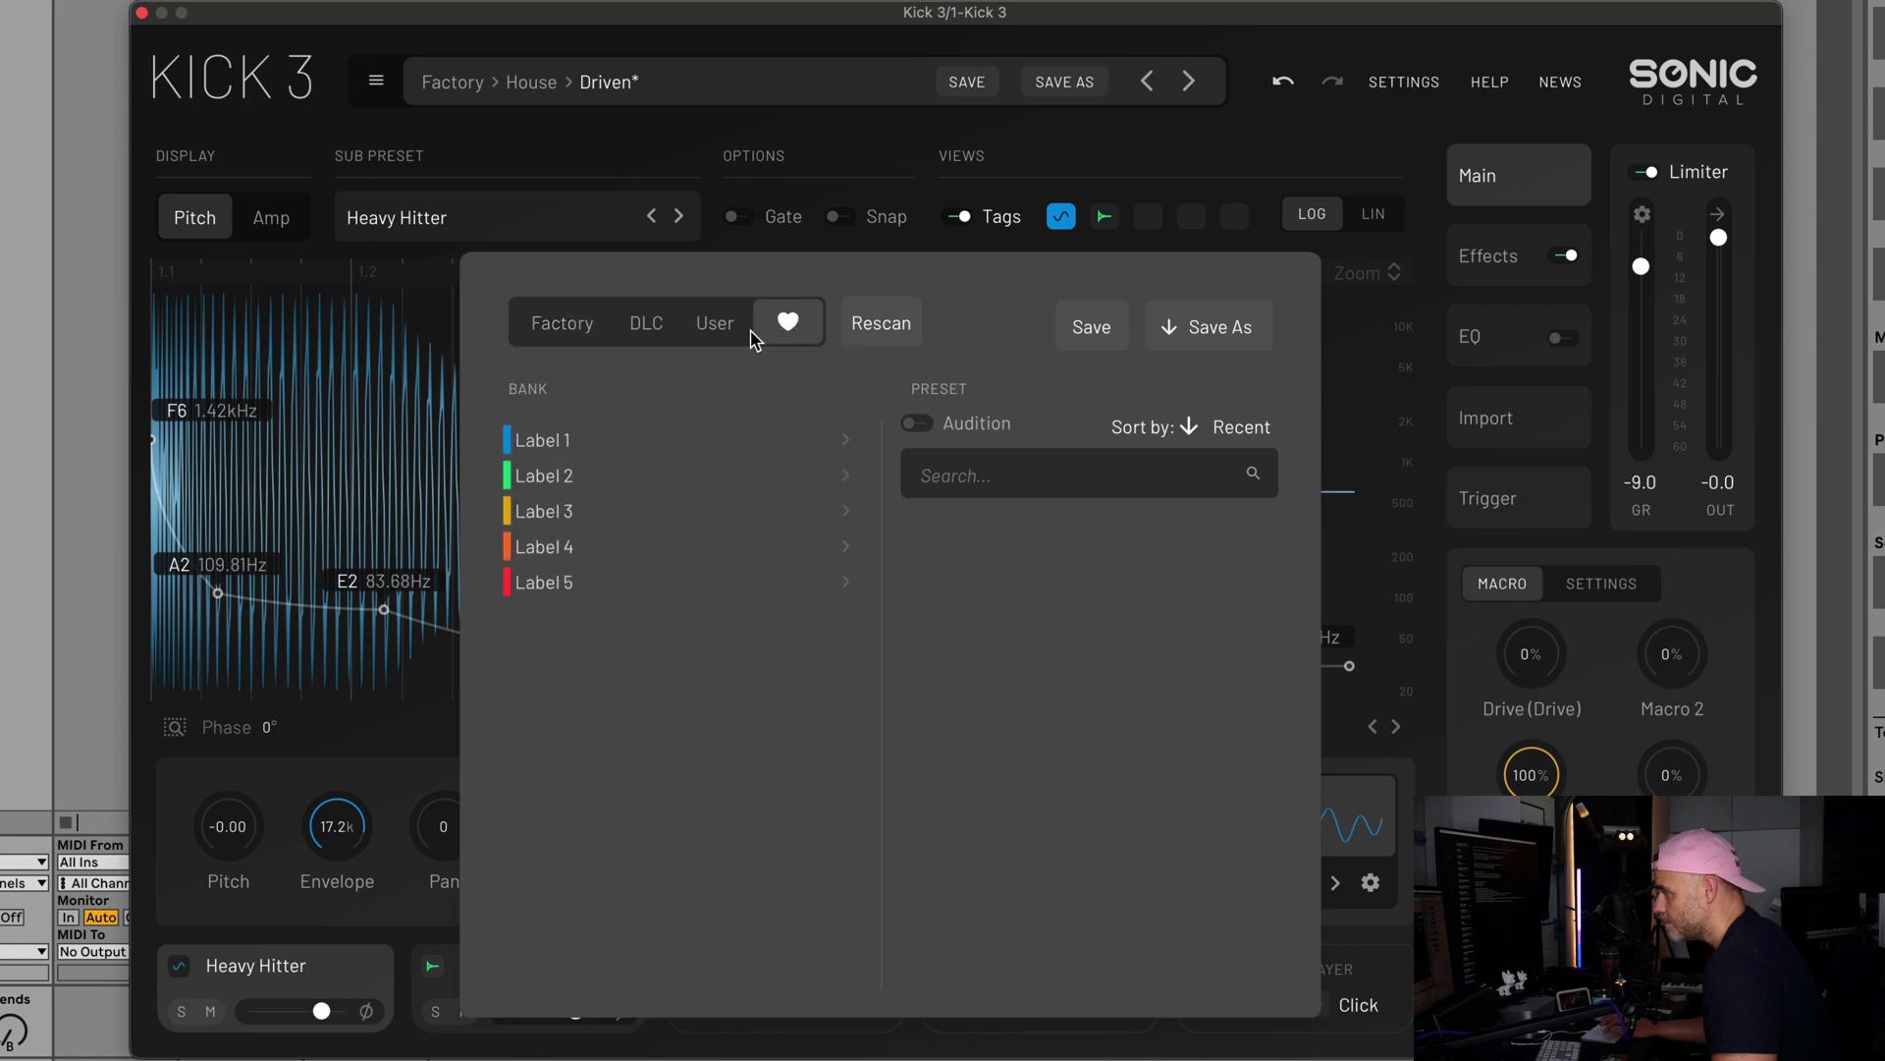
click(596, 450)
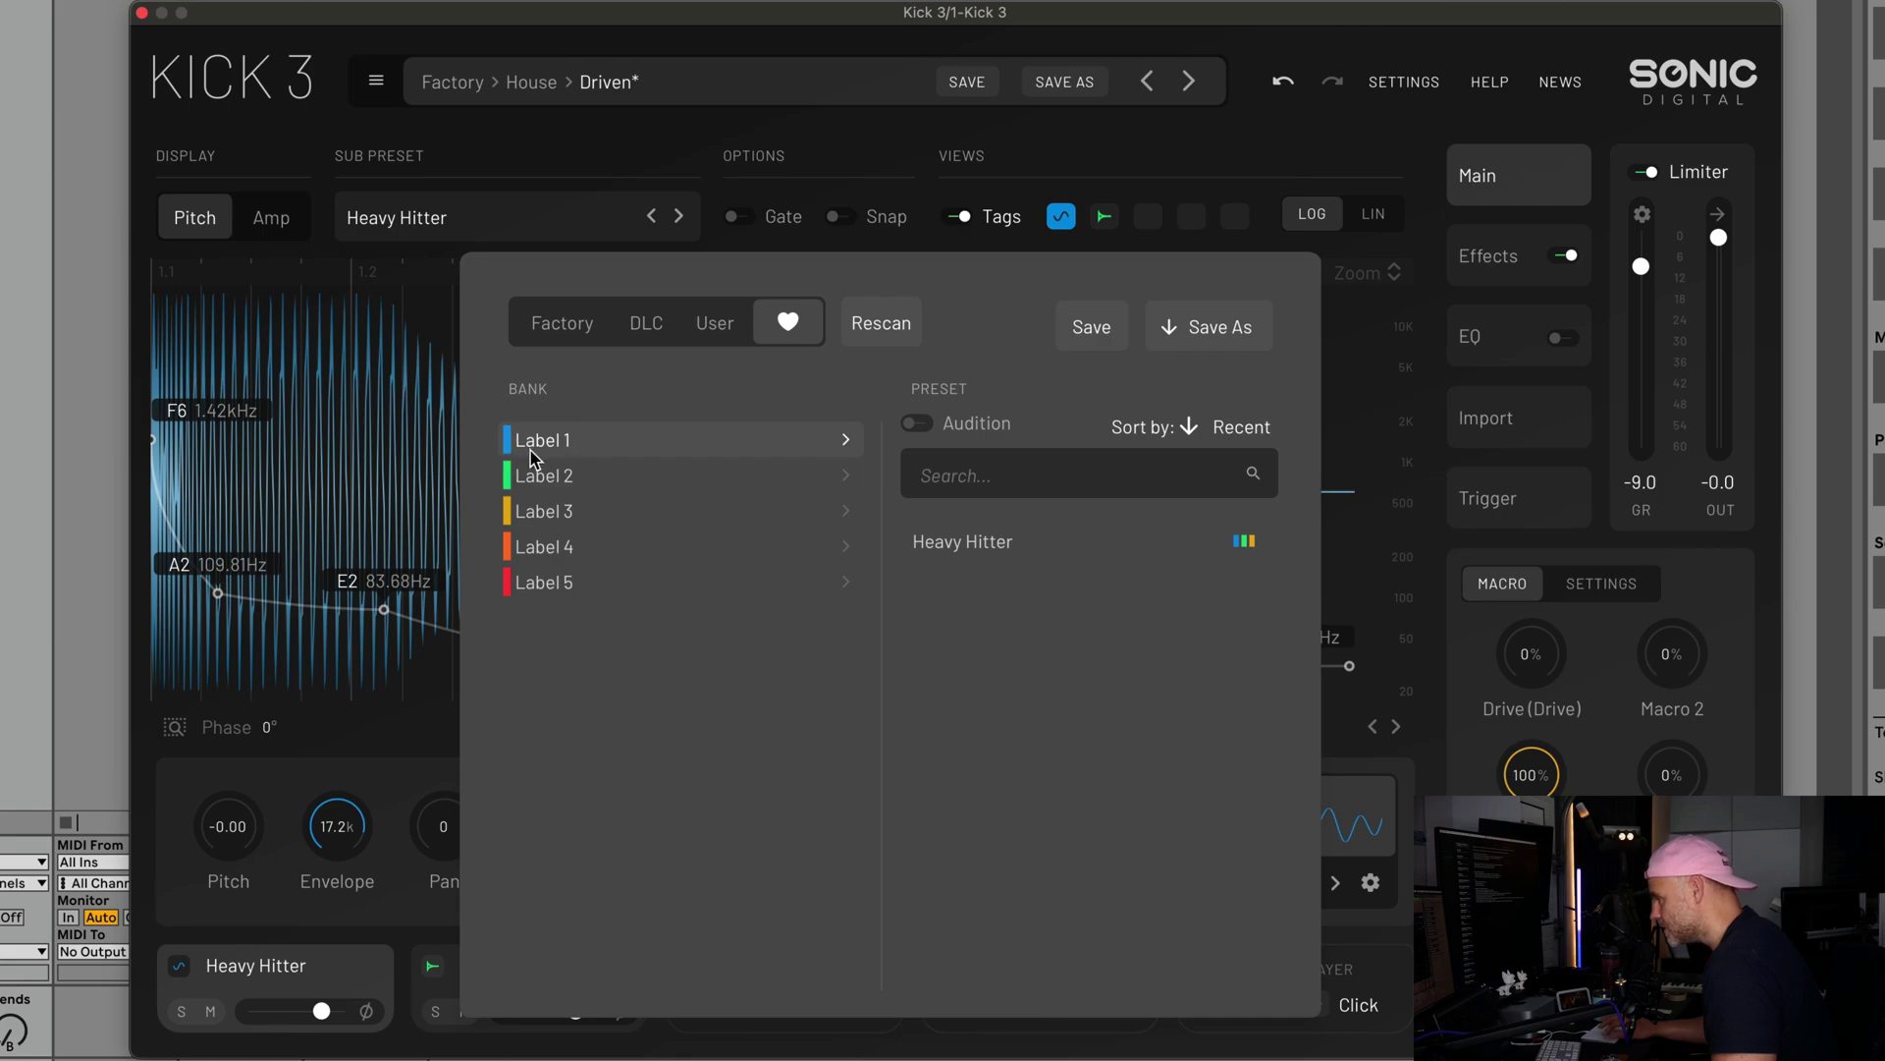
right_click(562, 447)
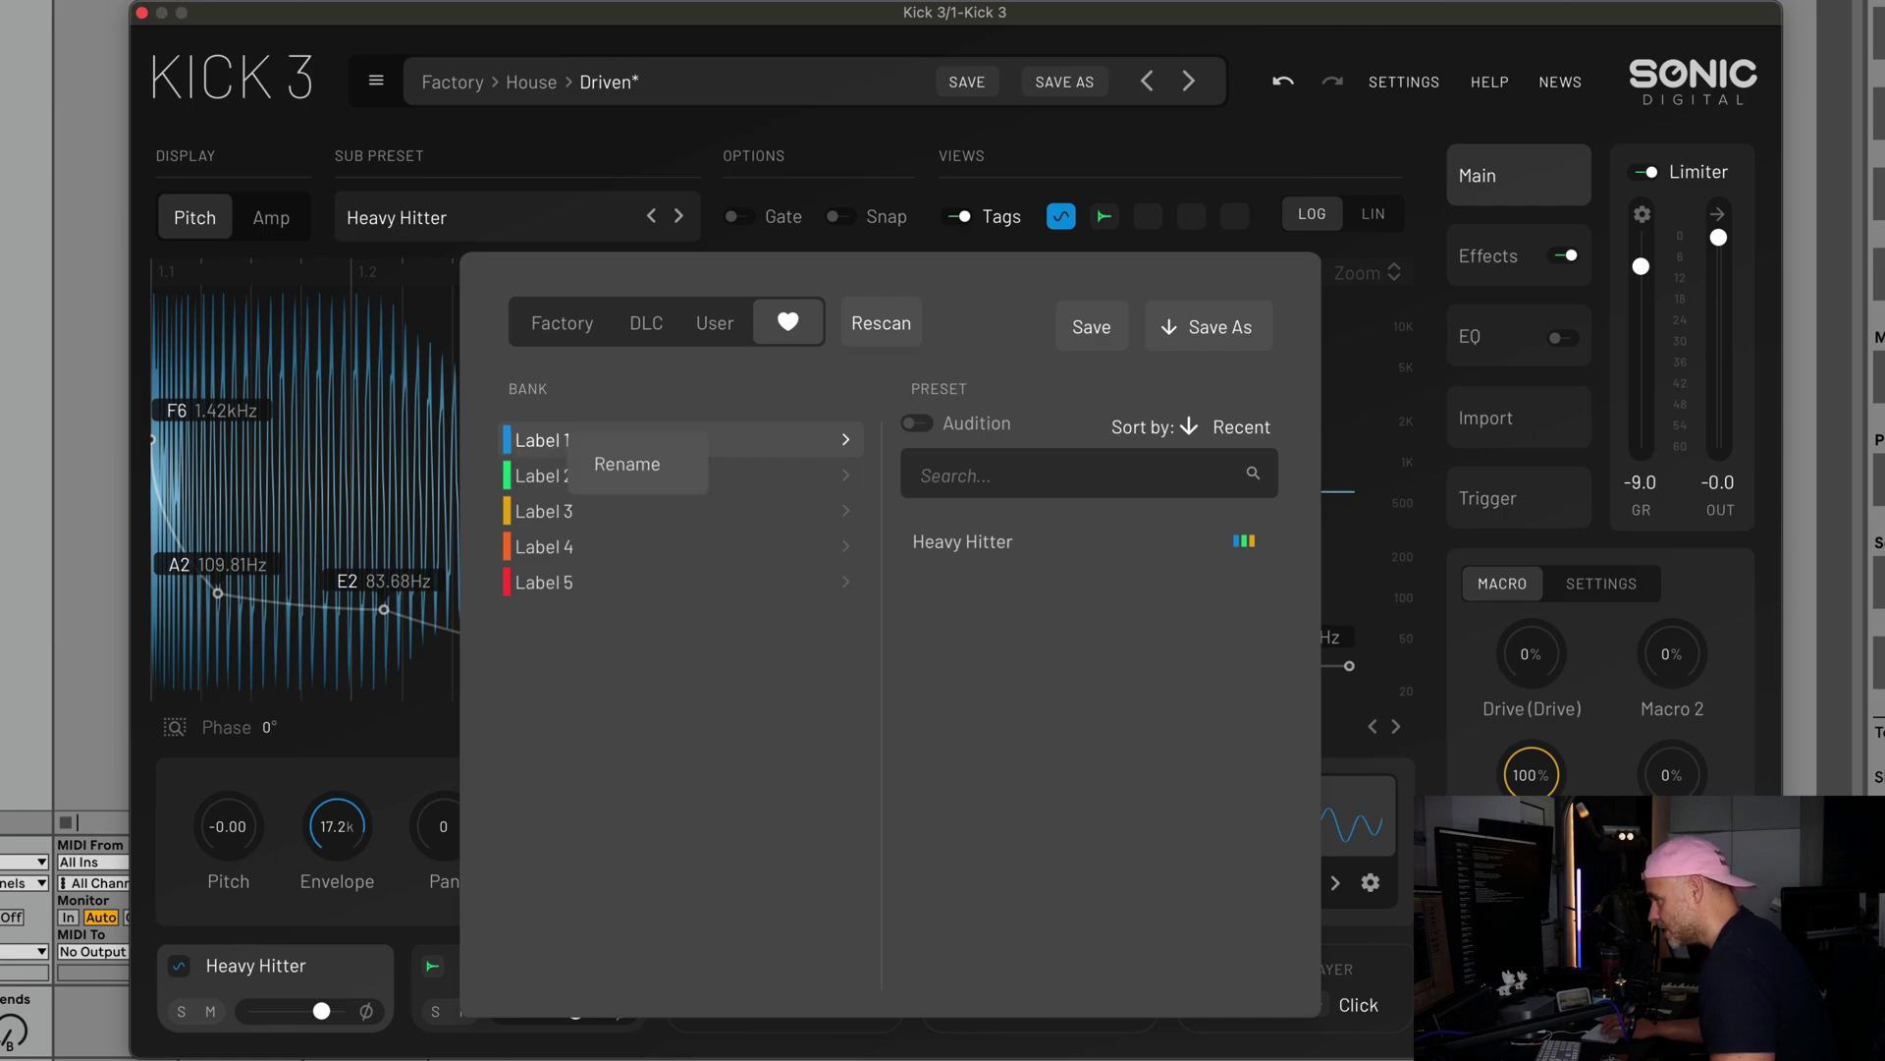
click(613, 471)
text(favourite)
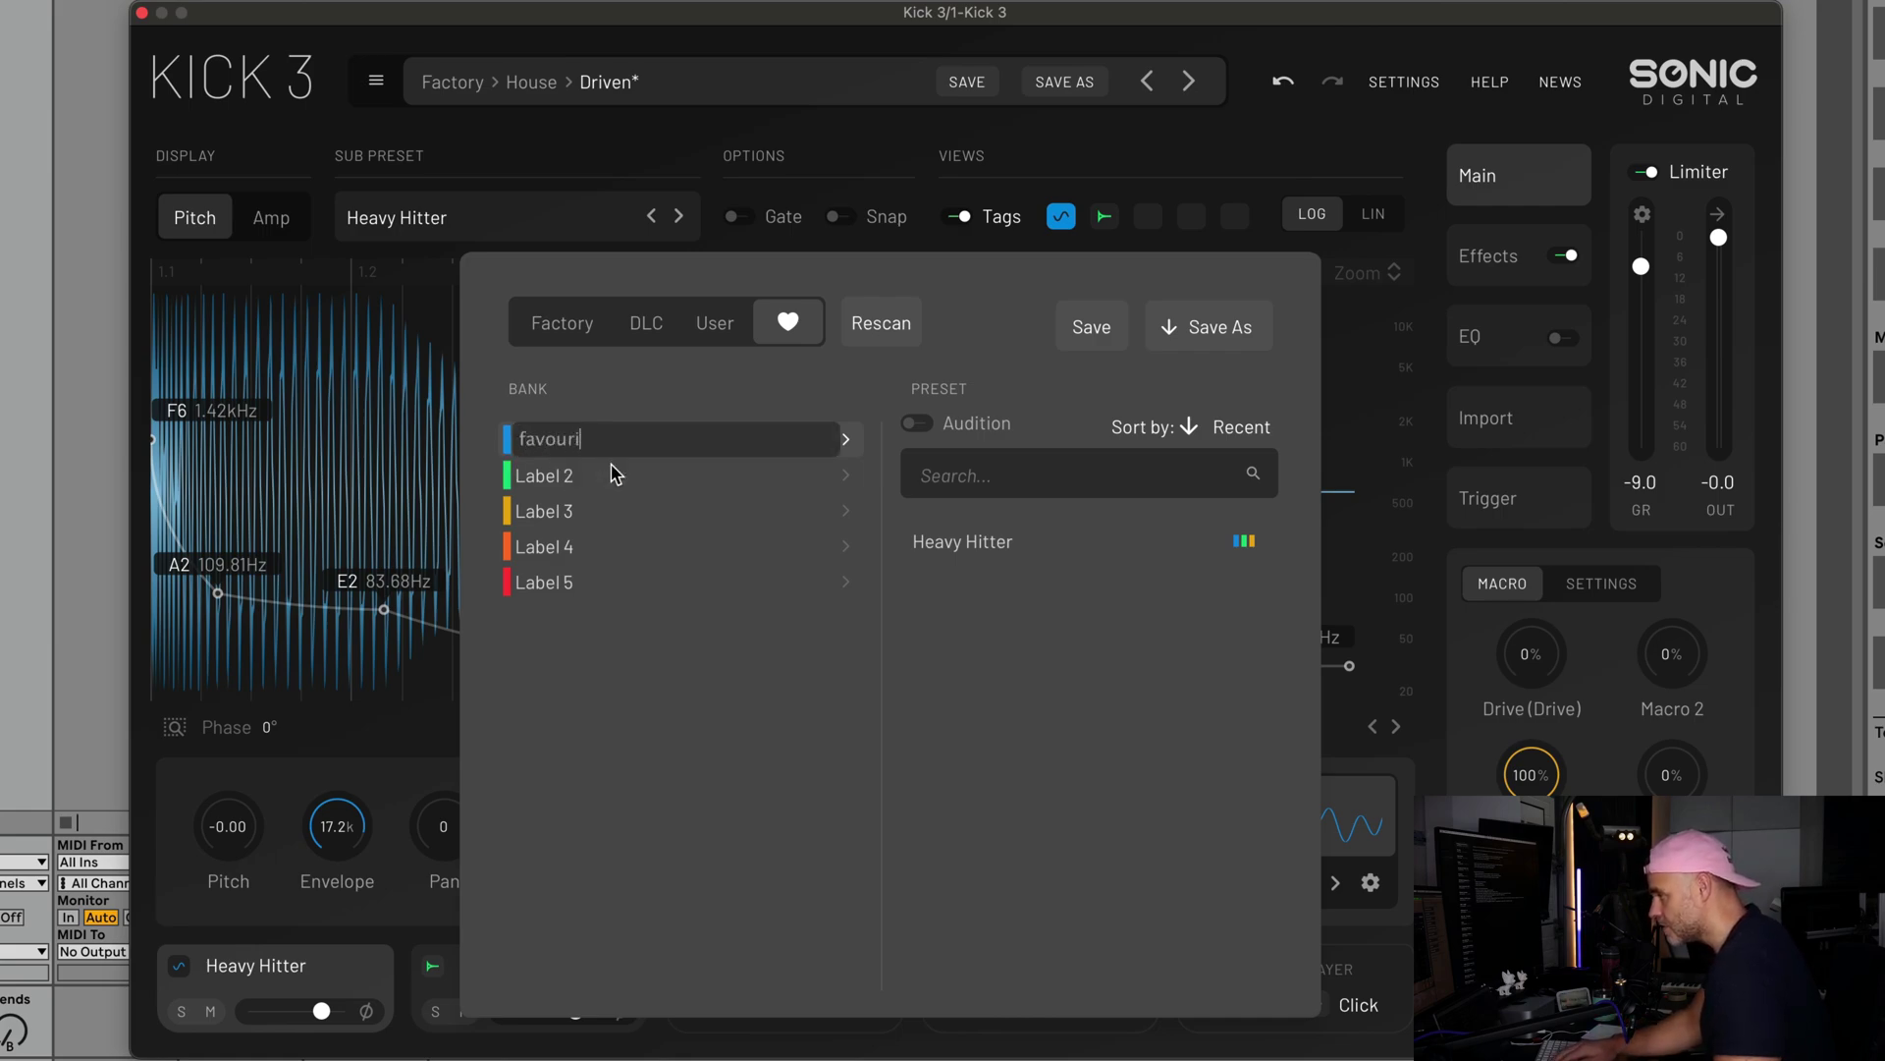
key(Return)
click(603, 49)
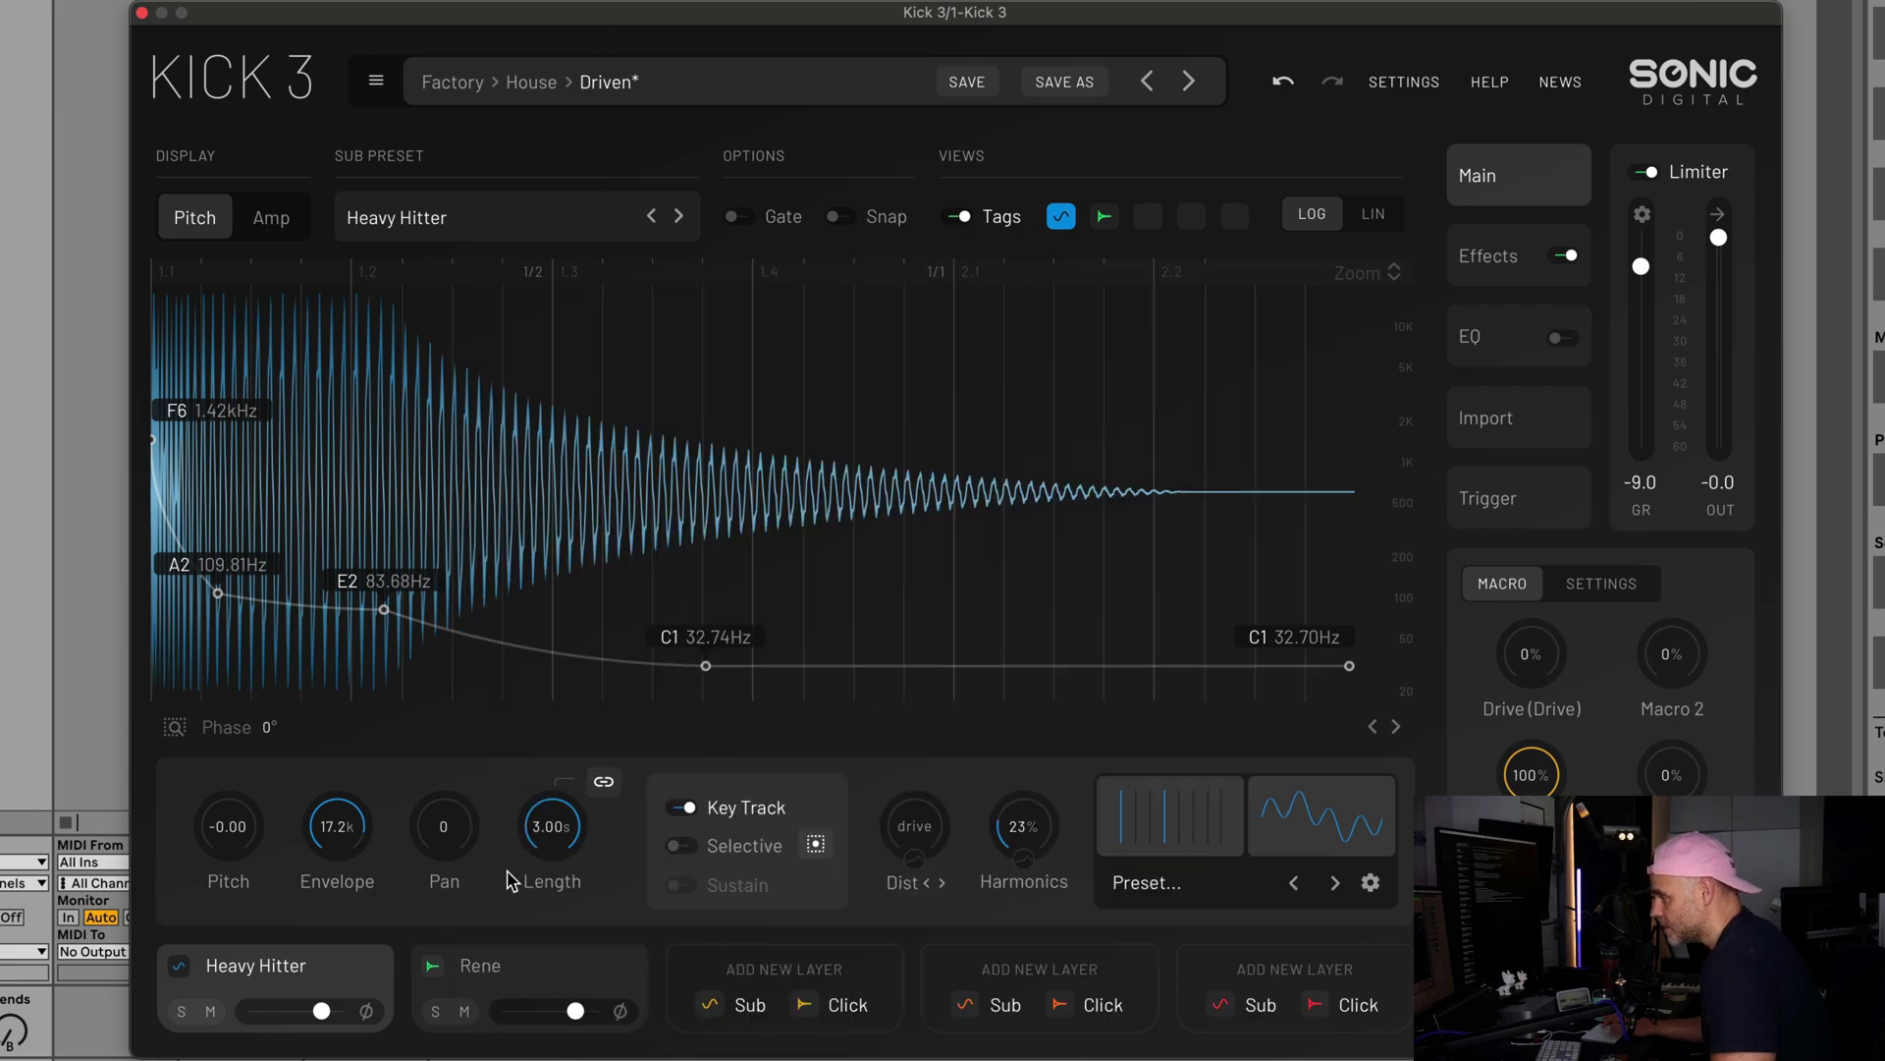
click(487, 970)
Check the click-sample favourites, then review the Rene layer's pan modes, keeping S.
click(796, 322)
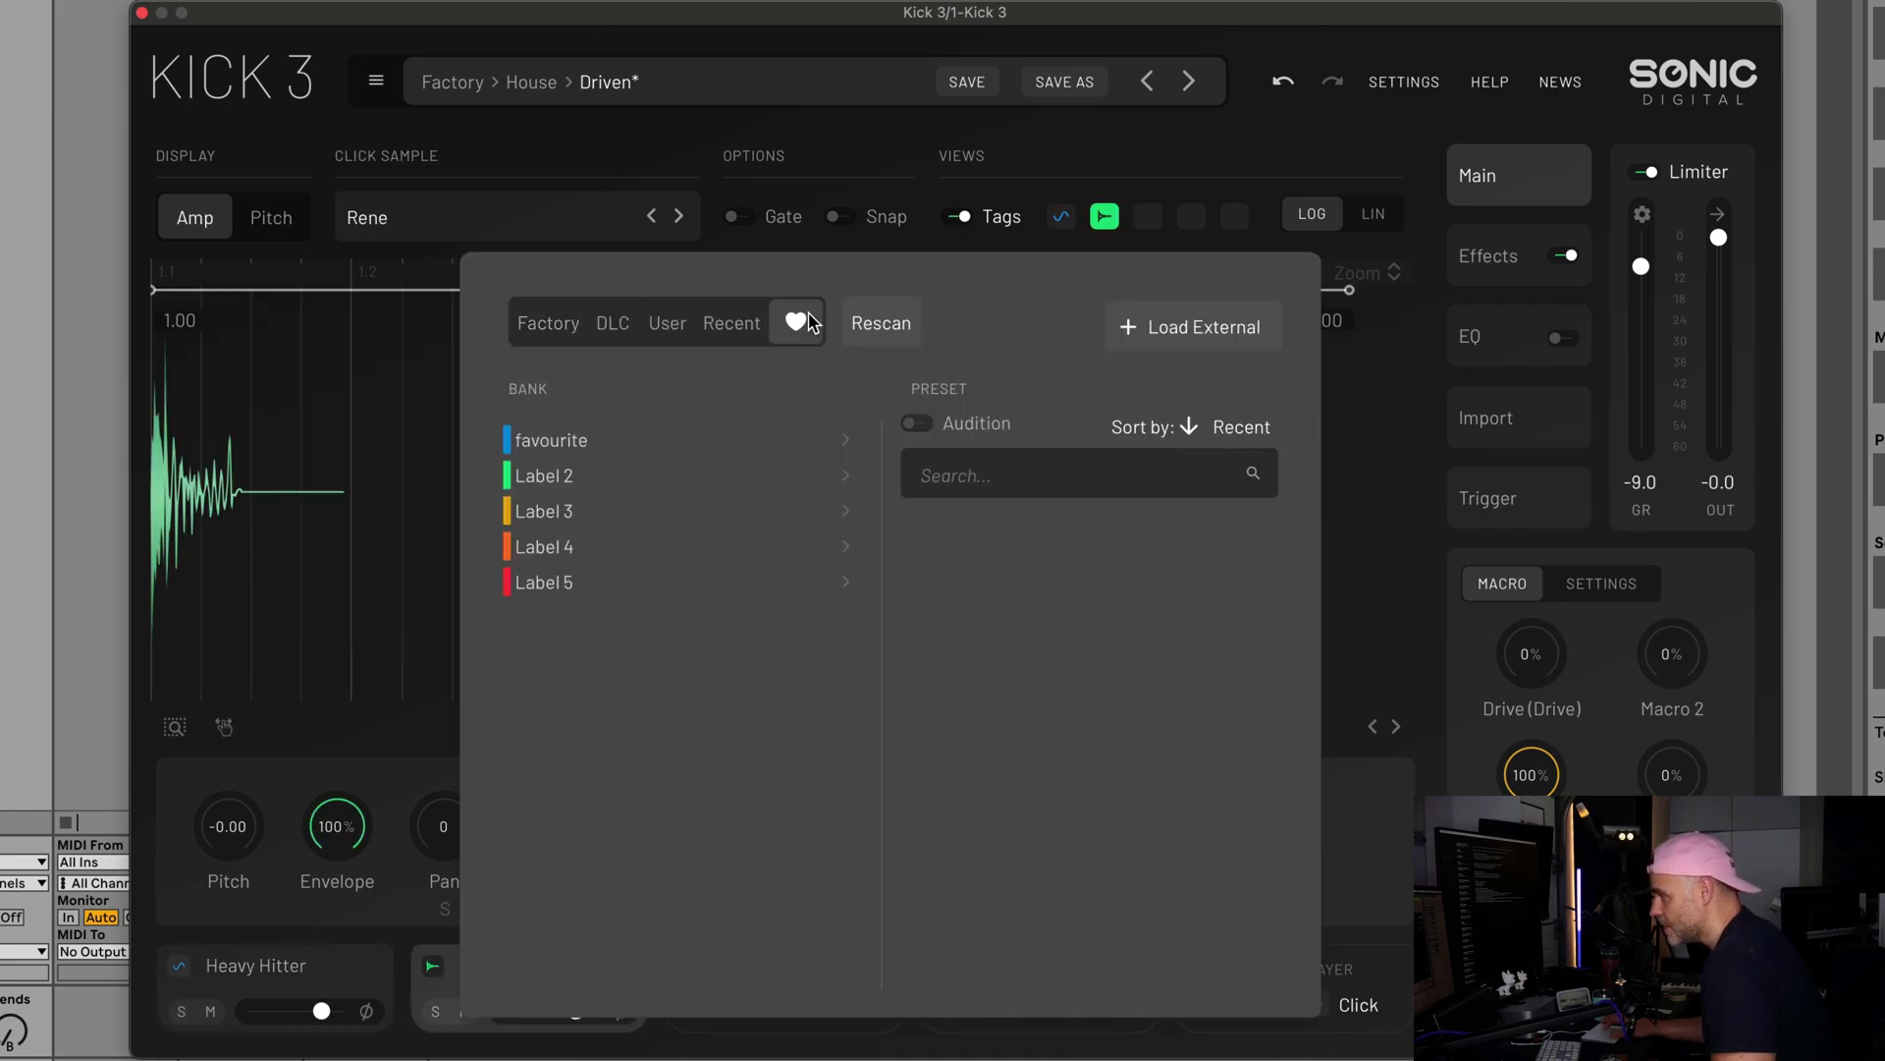
click(589, 177)
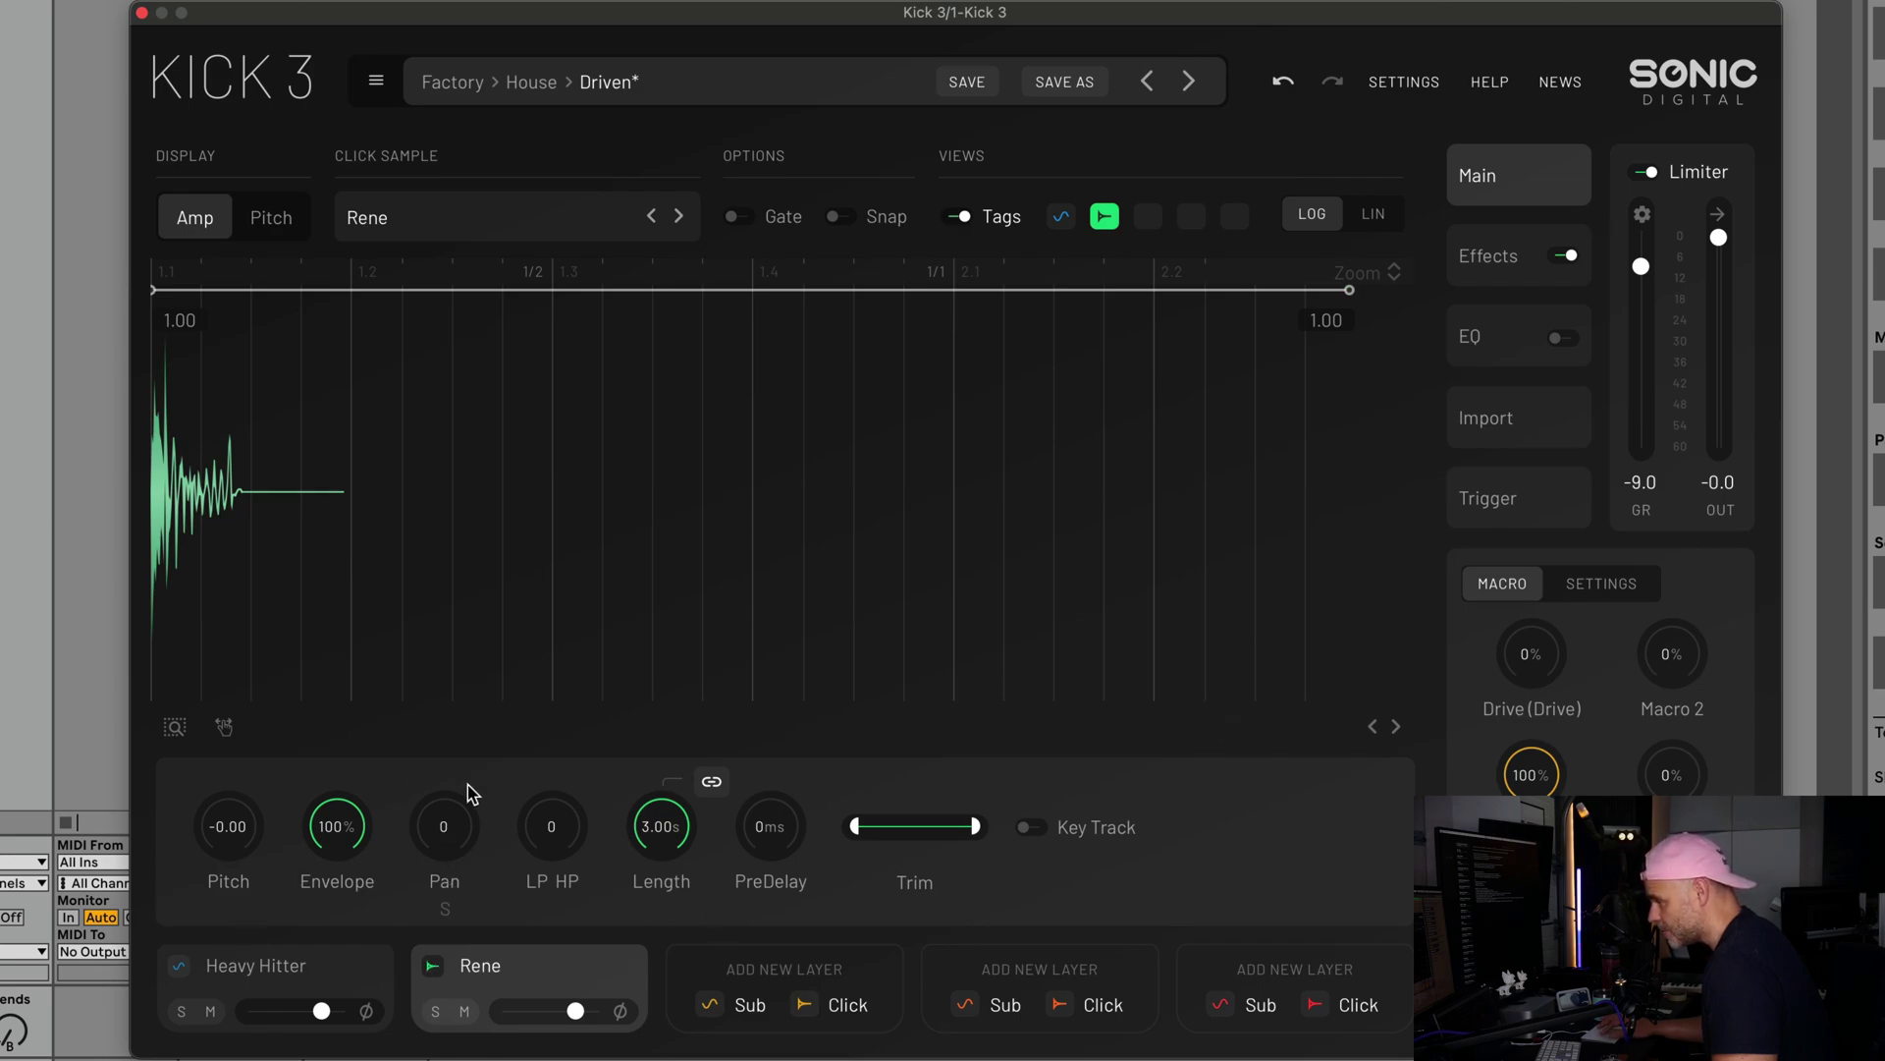
click(445, 913)
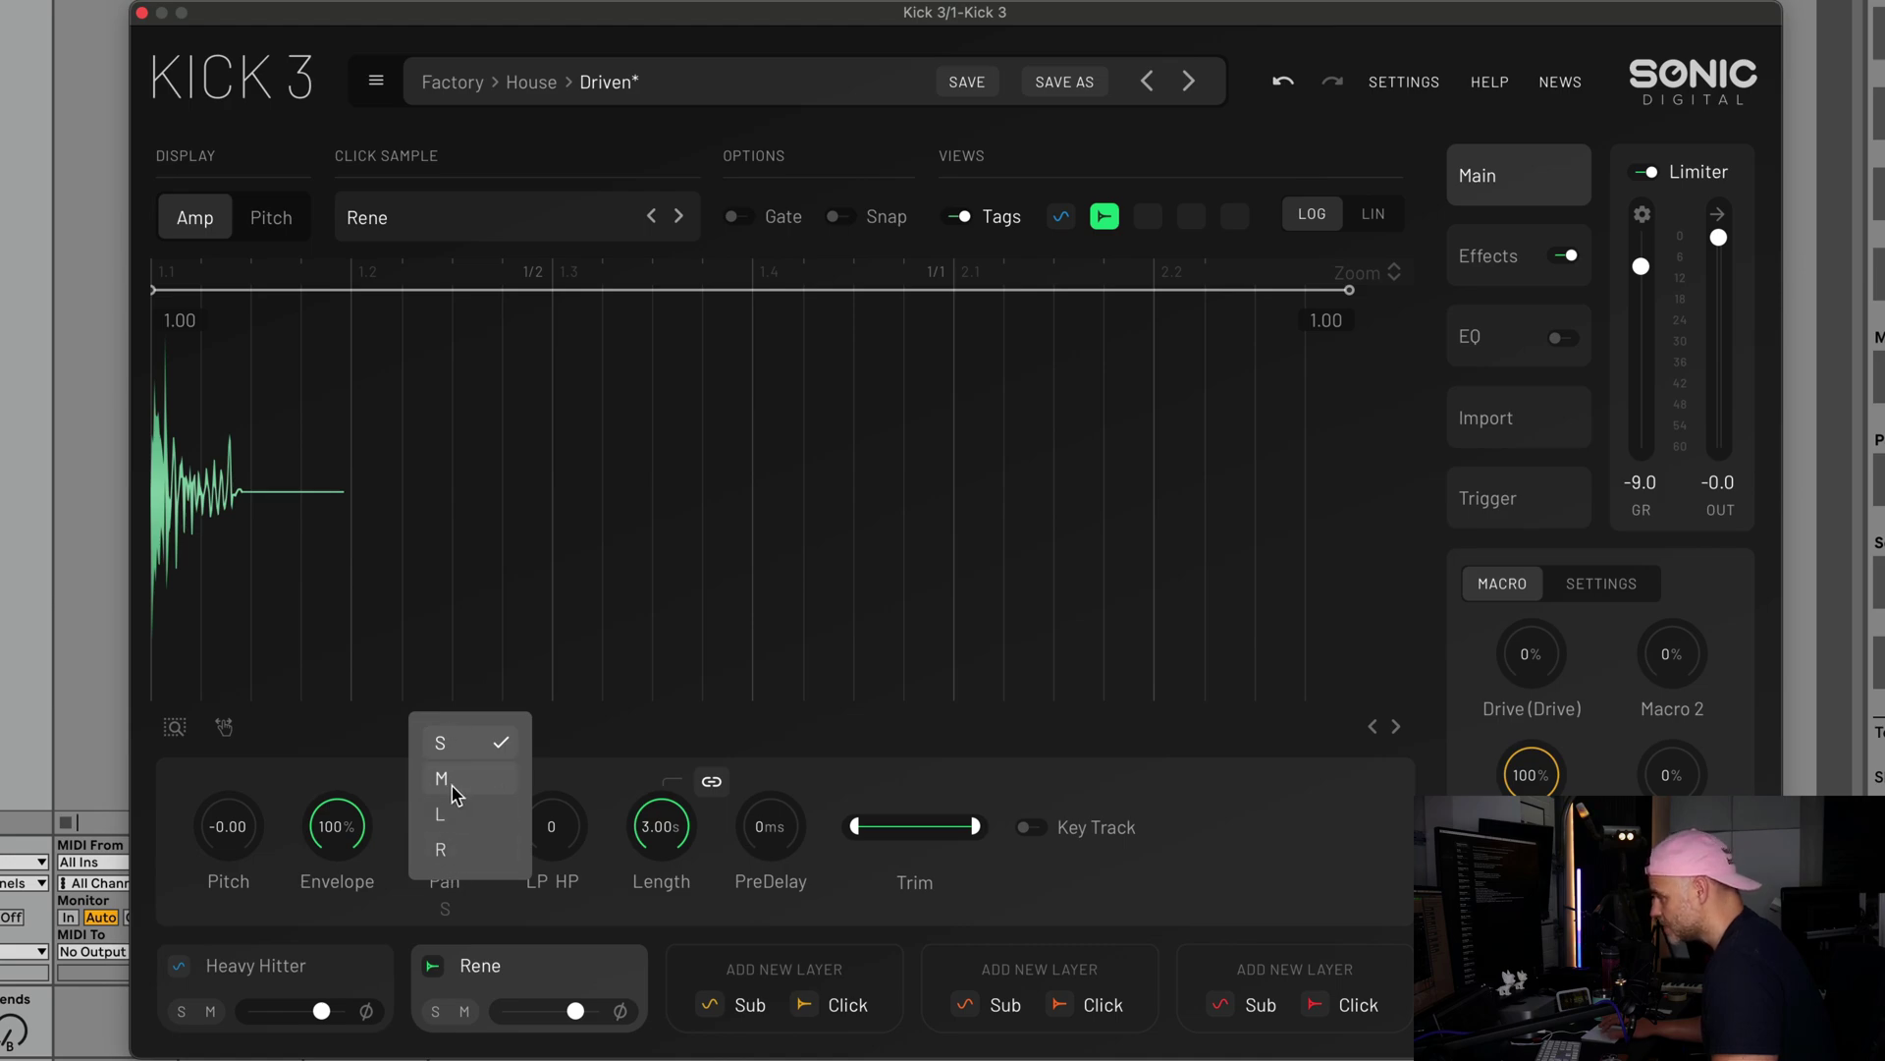
click(458, 913)
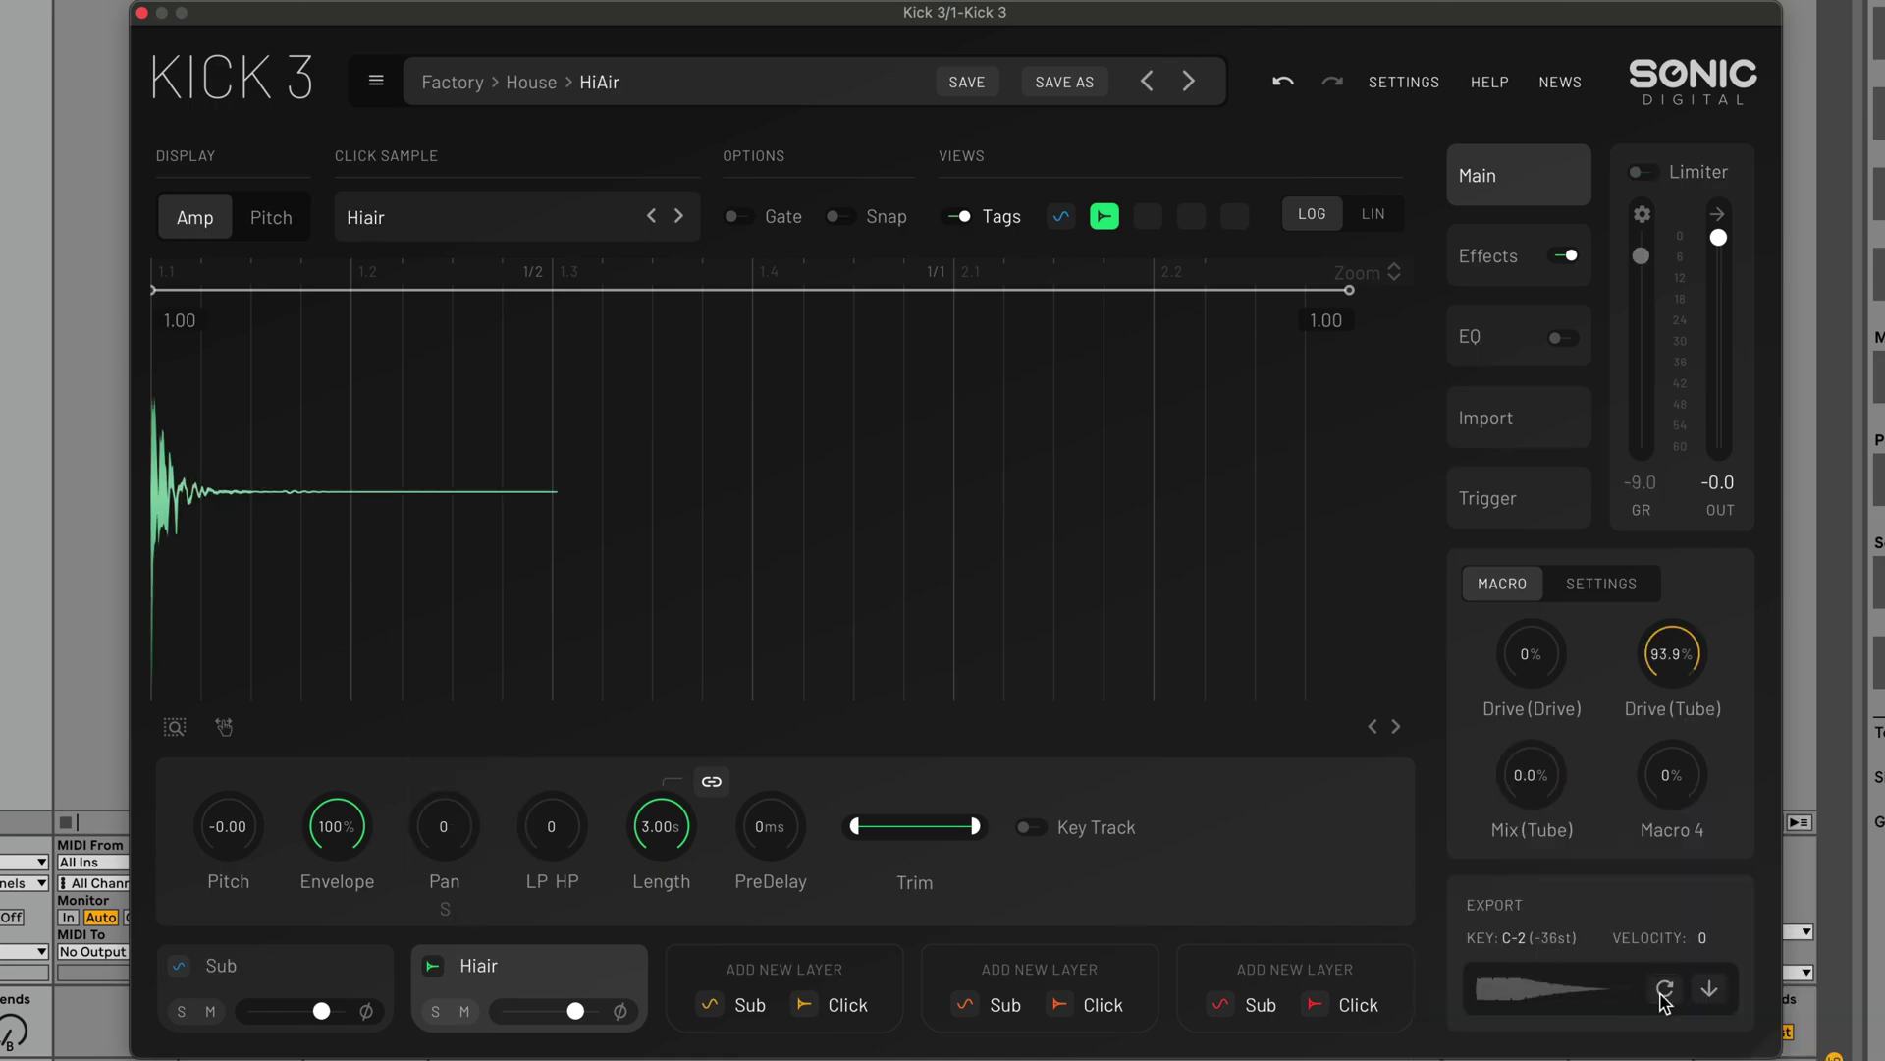
Re-render the HiAir kick and audition its Hiair and Sub layers.
click(1664, 992)
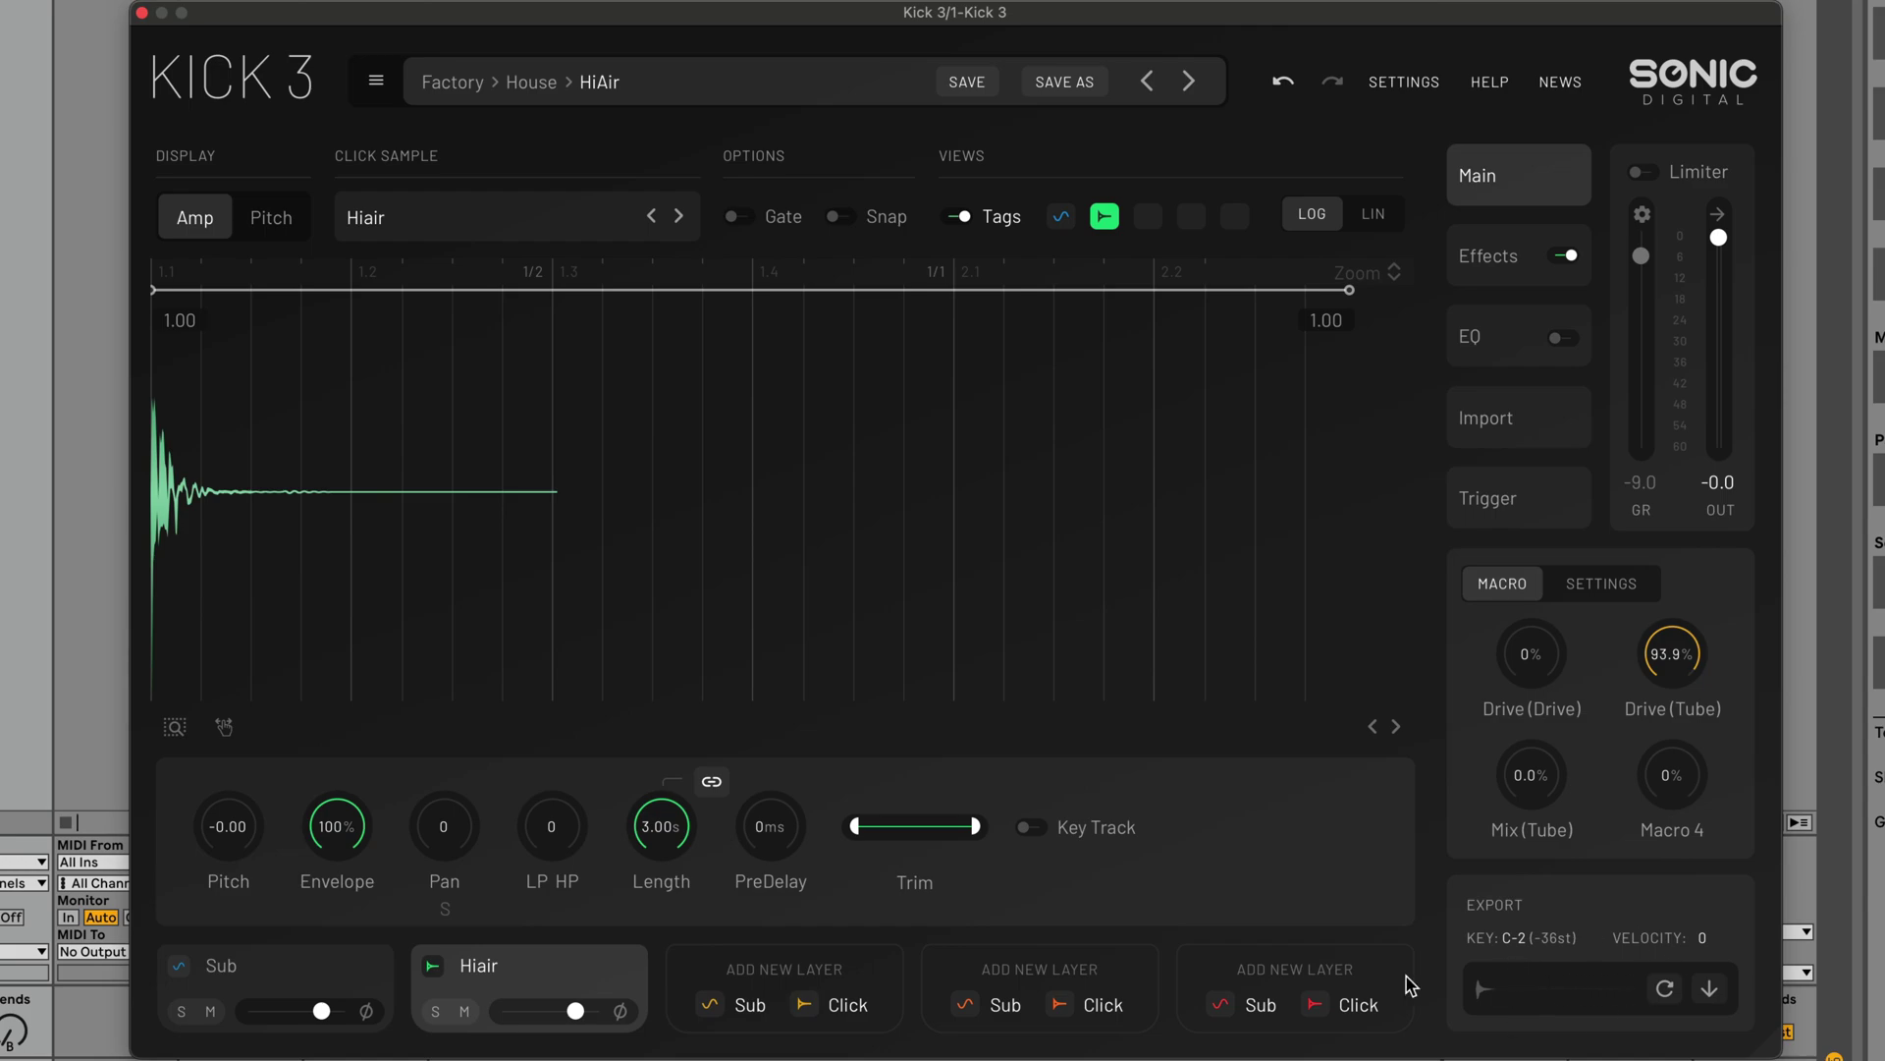
click(433, 967)
click(178, 970)
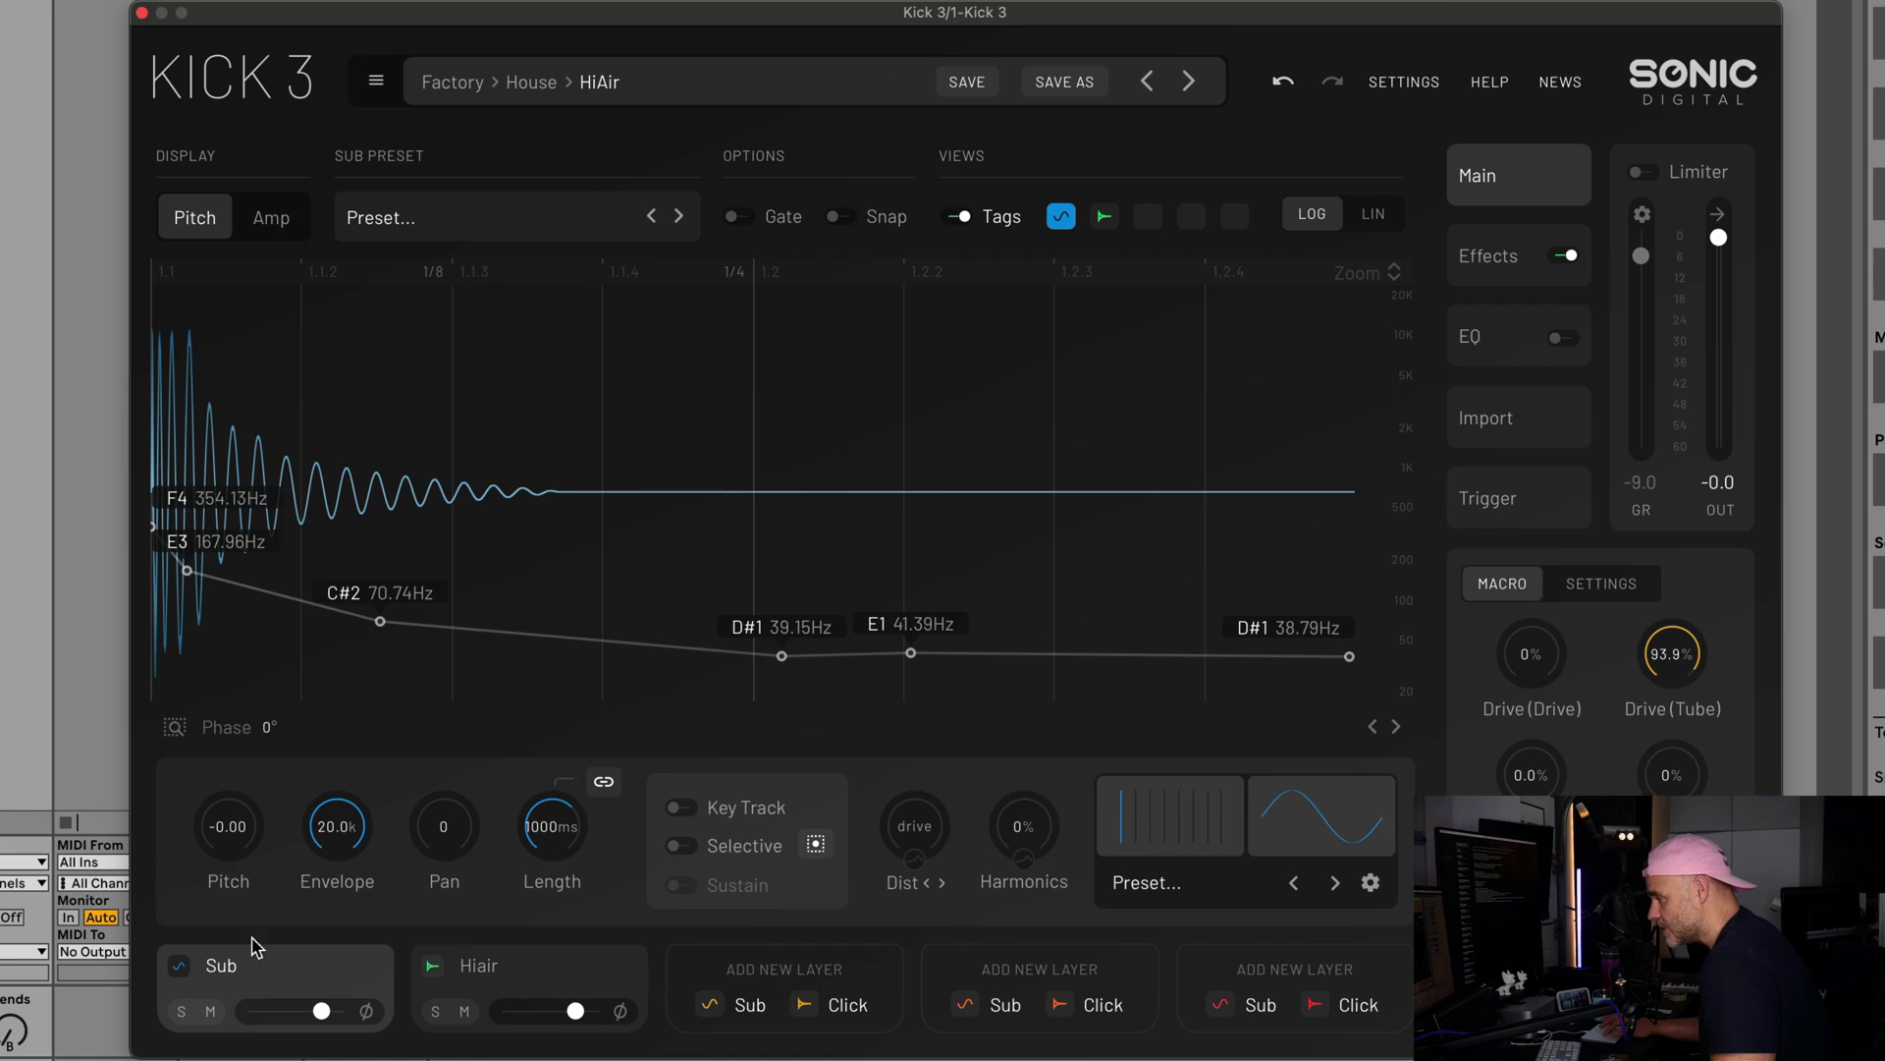
click(513, 974)
Copy the Hiair and Sub layers into spare slots, then delete the slot-five Sub copy.
drag(512, 974, 1022, 972)
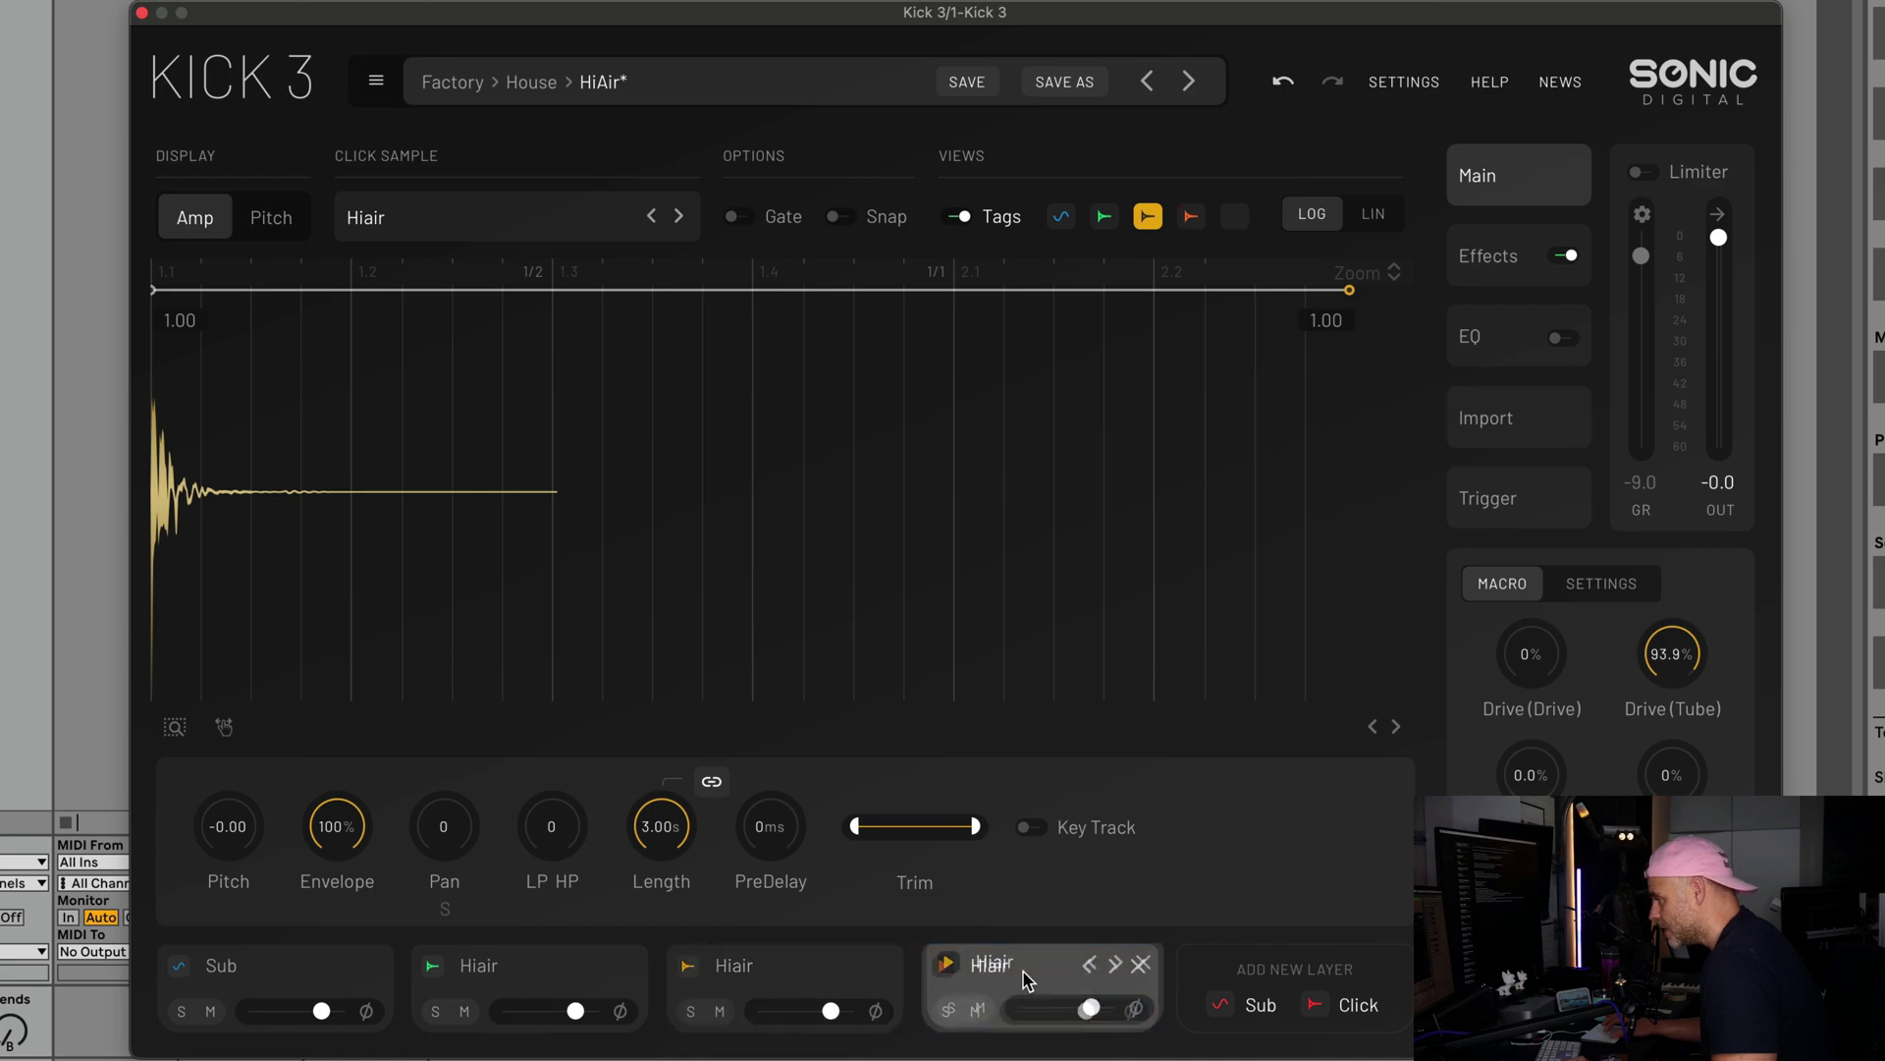
drag(270, 974, 1296, 969)
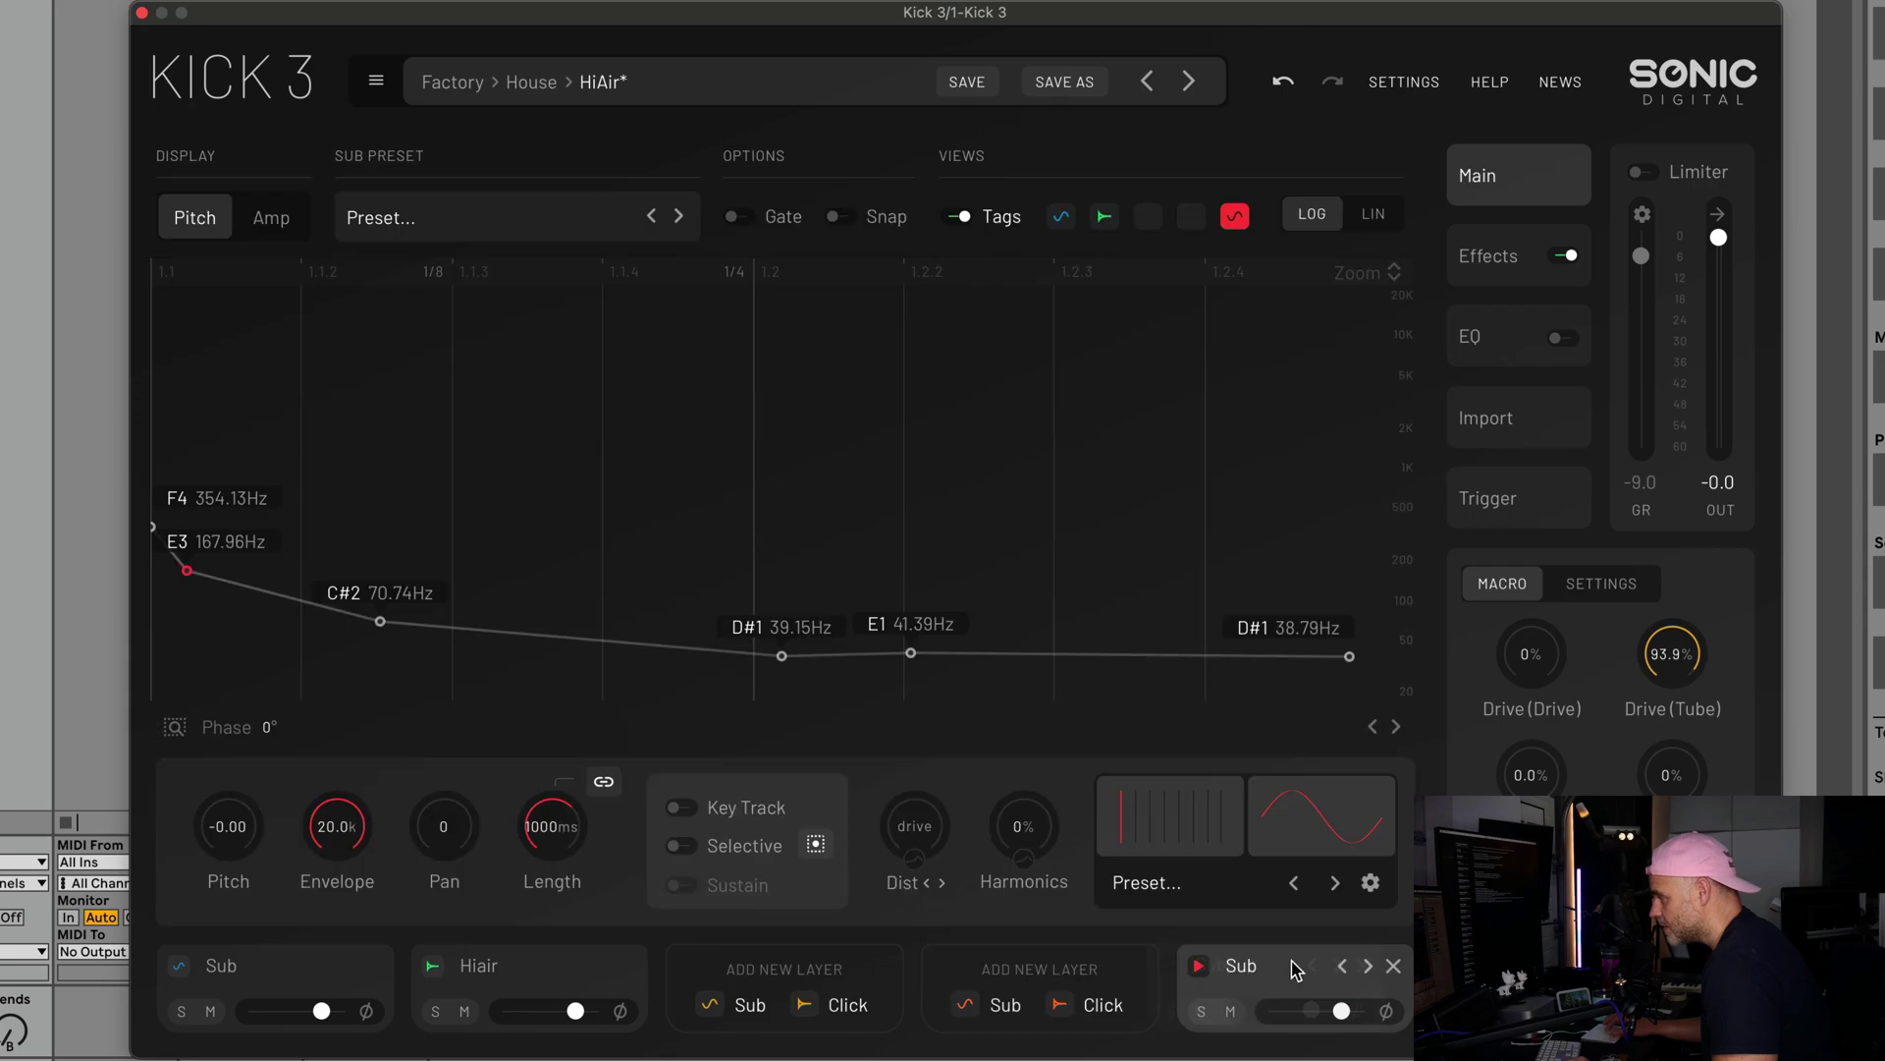
click(1394, 965)
click(1253, 1006)
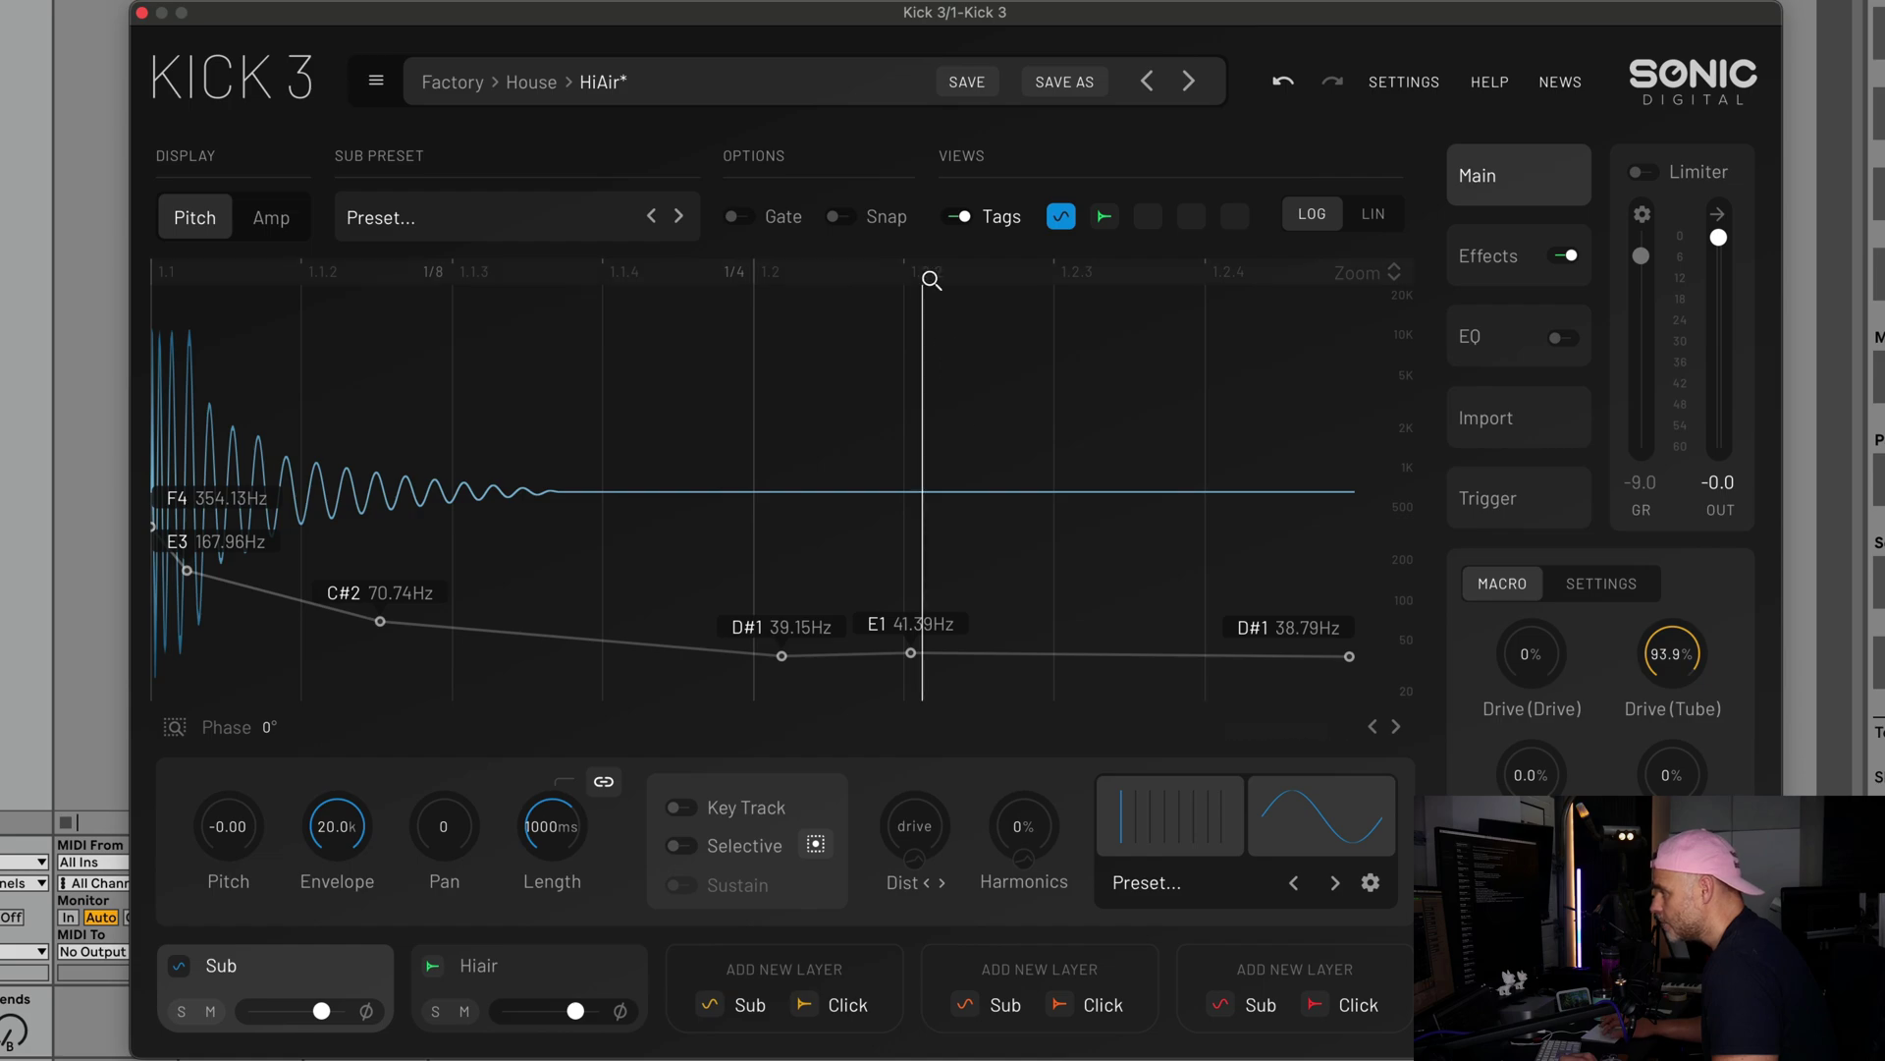
Cut the Sub layer's length to 700 ms using Shorten layer length on the pitch graph.
right_click(894, 436)
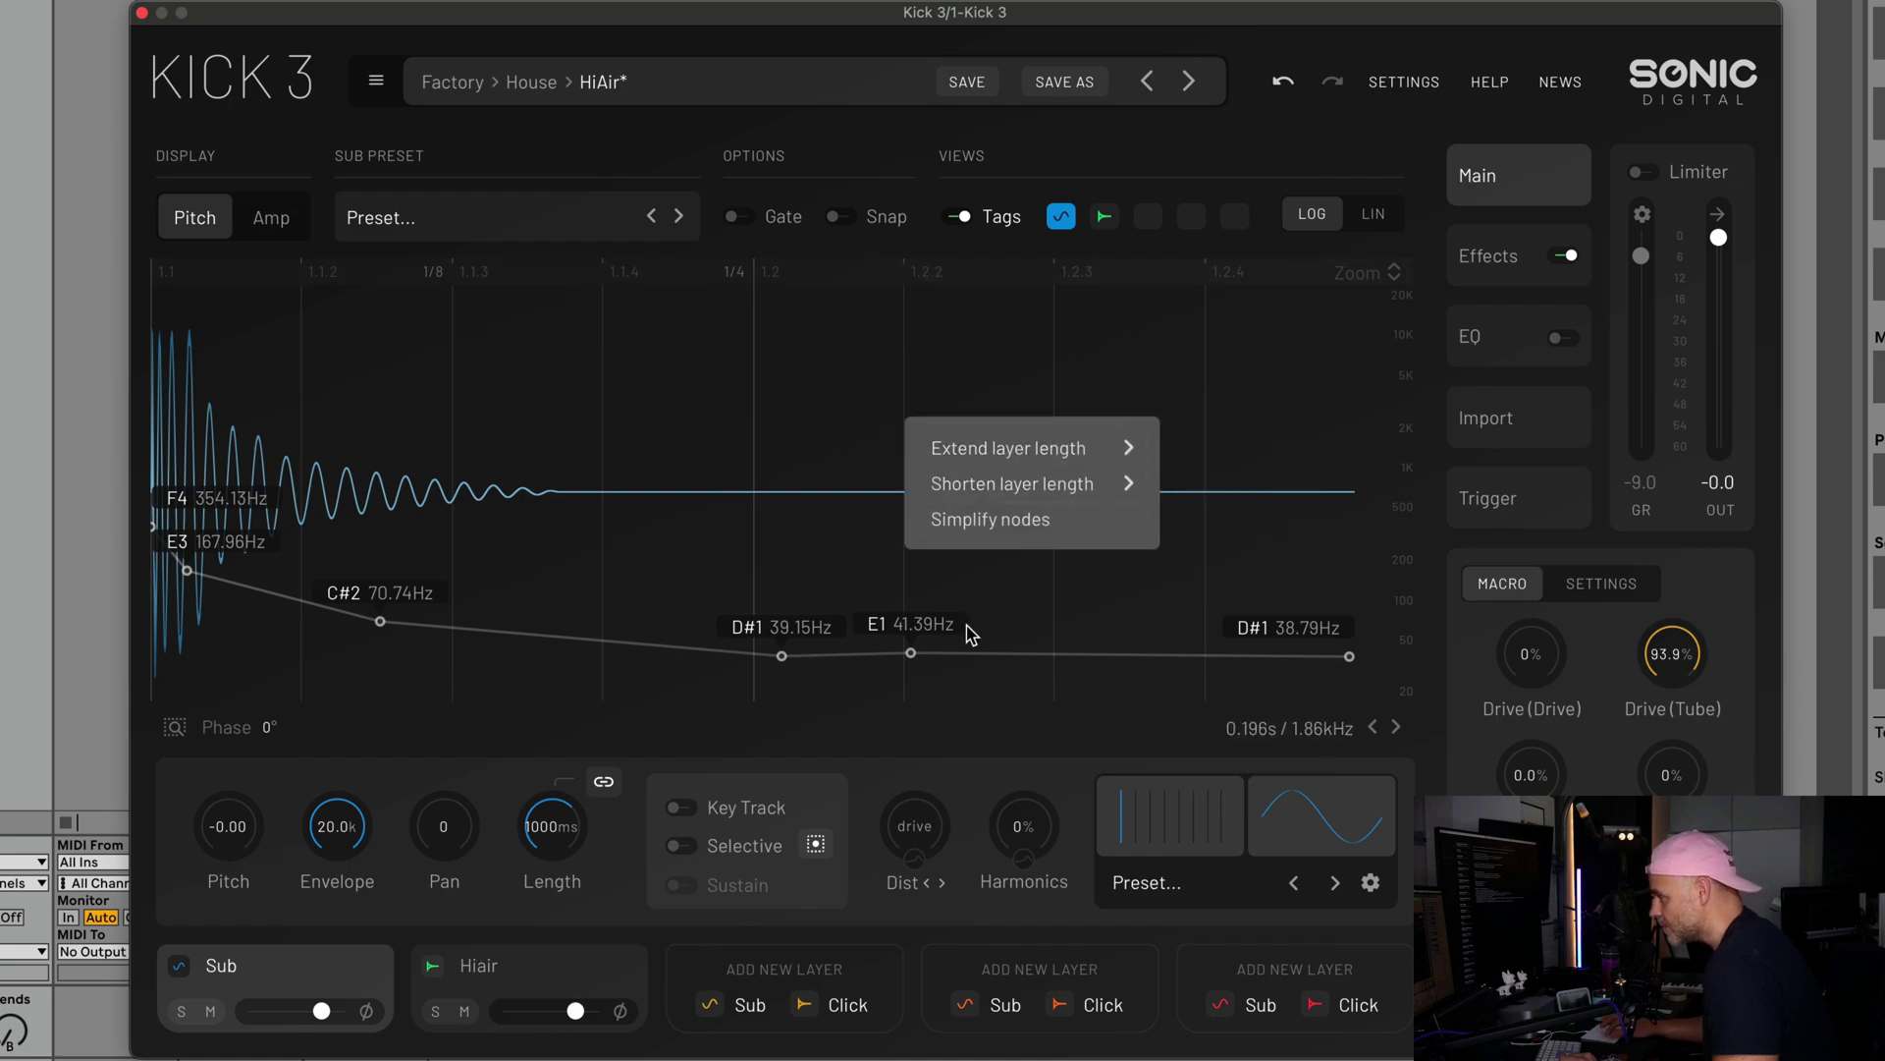
mouse_move(1080, 483)
click(1236, 520)
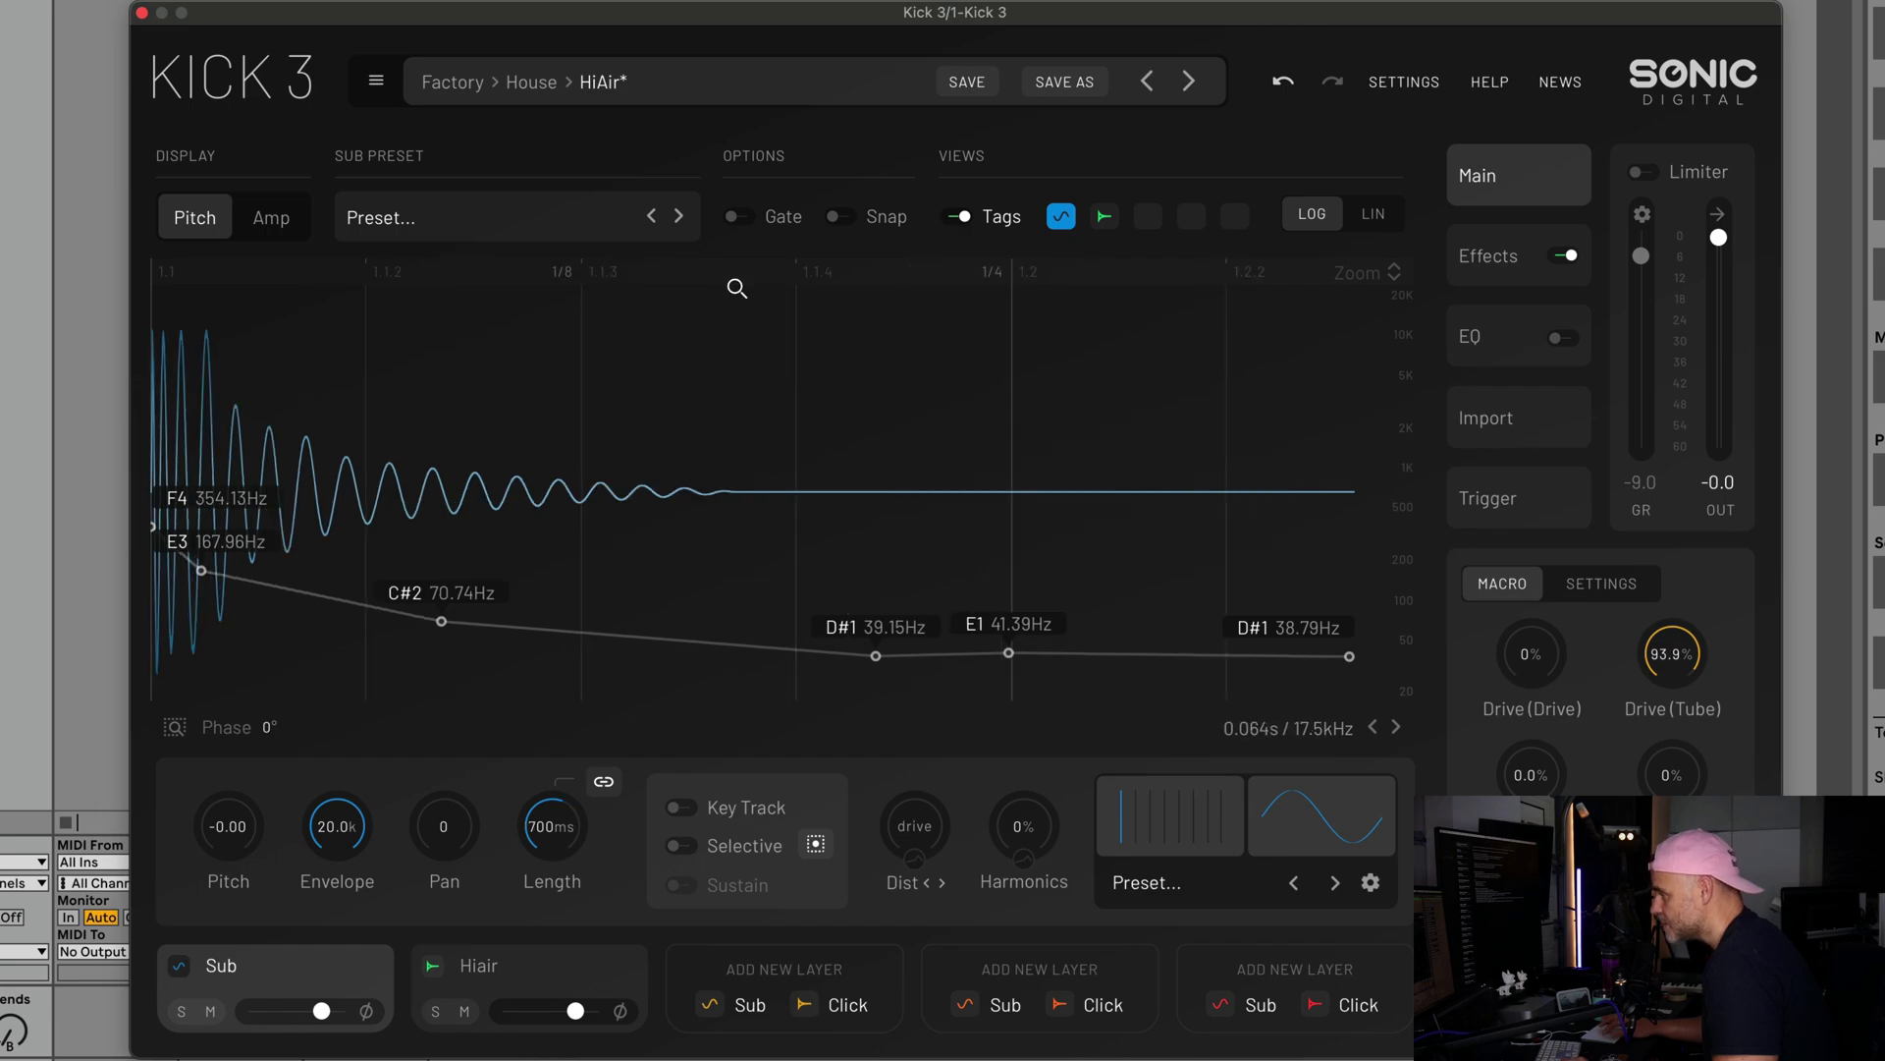